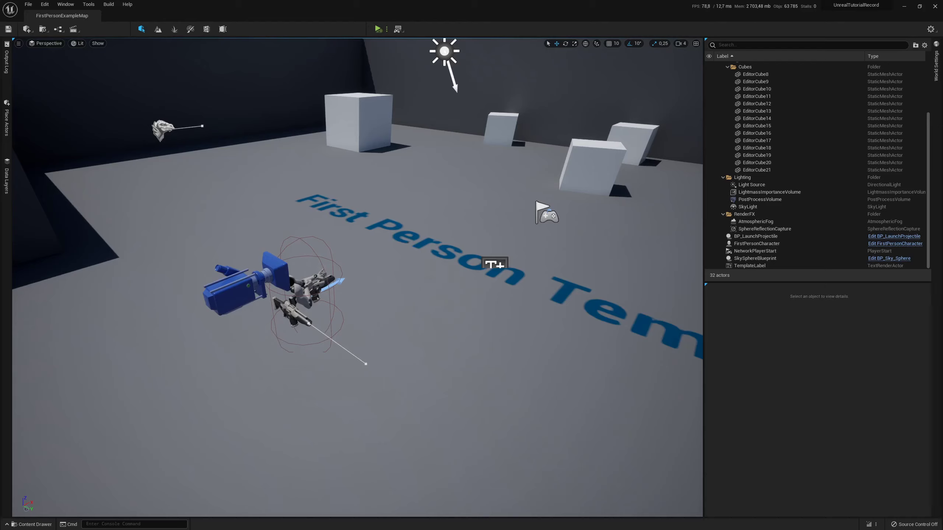
# Place a Sphere Trigger in the level, lift it and slide it across the floor.
pyautogui.click(6, 122)
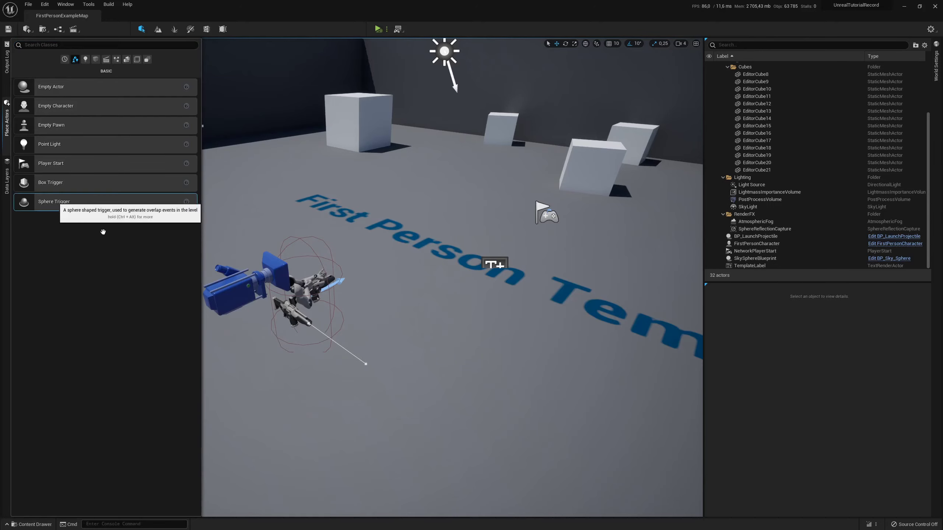
pyautogui.moveTo(42, 199)
pyautogui.mouseDown()
pyautogui.moveTo(384, 351)
pyautogui.moveTo(384, 280)
pyautogui.mouseUp()
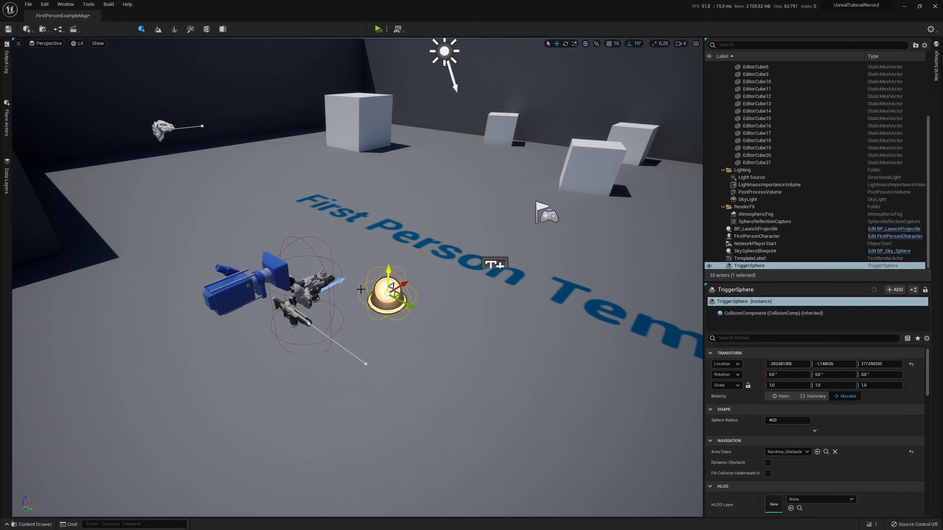
pyautogui.moveTo(384, 281); pyautogui.dragTo(390, 260, button='right')
pyautogui.scroll(2, 441, 352)
pyautogui.scroll(2, 442, 352)
pyautogui.scroll(2, 442, 352)
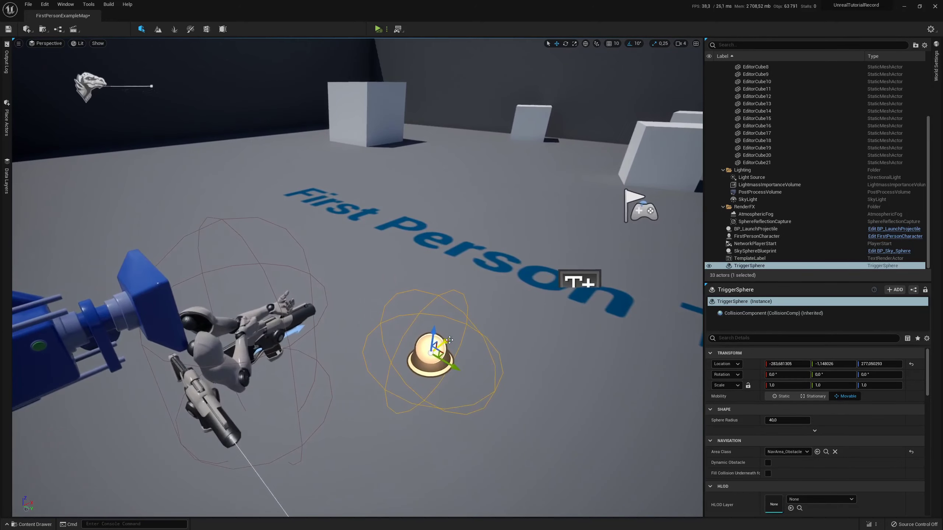
pyautogui.moveTo(442, 353); pyautogui.dragTo(352, 346)
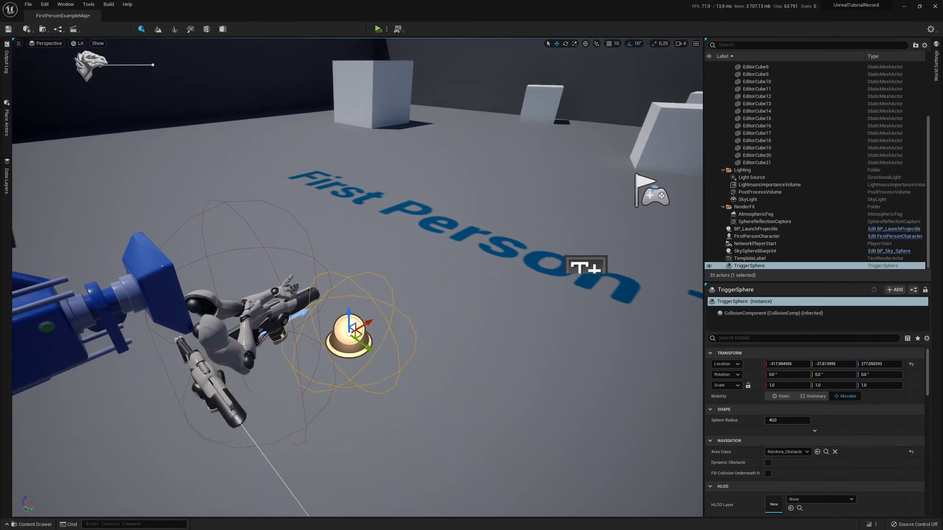
pyautogui.moveTo(351, 346)
pyautogui.mouseDown(button='right')
pyautogui.moveTo(352, 375)
pyautogui.moveTo(352, 346)
pyautogui.moveTo(364, 337)
pyautogui.mouseUp(button='right')
pyautogui.moveTo(401, 307); pyautogui.dragTo(416, 311)
pyautogui.moveTo(415, 311); pyautogui.dragTo(437, 318, button='right')
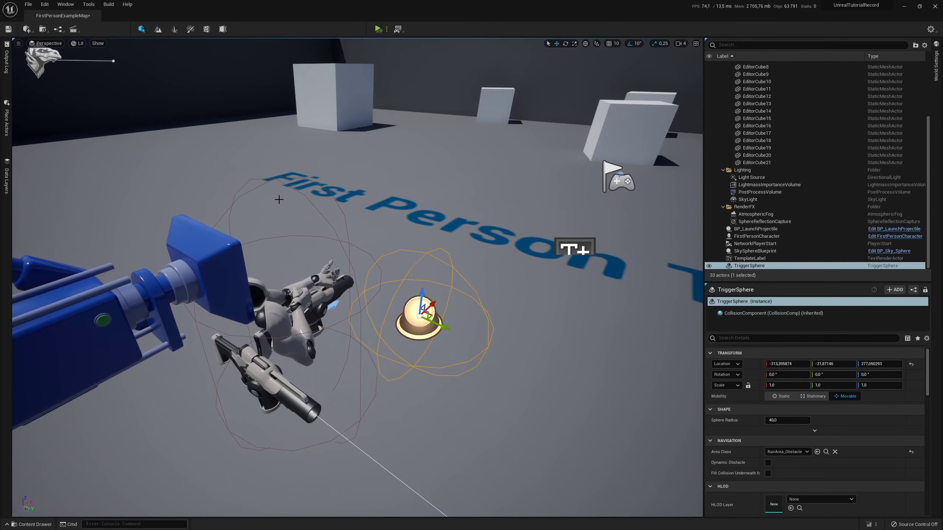
# Reposition the trigger sphere near the character's arms, then delete it from the level.
pyautogui.moveTo(336, 334); pyautogui.dragTo(287, 157, button='right')
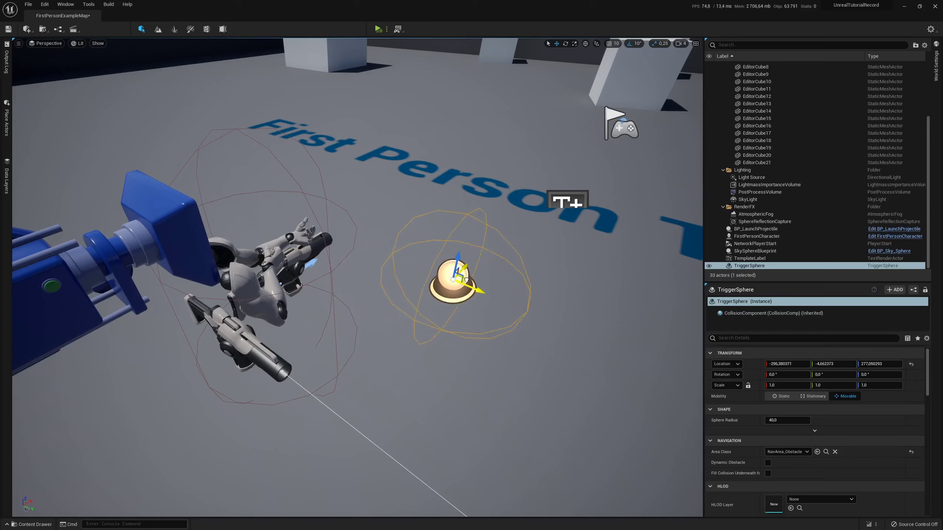
pyautogui.moveTo(408, 275); pyautogui.dragTo(405, 278)
pyautogui.moveTo(260, 357); pyautogui.dragTo(314, 360, button='middle')
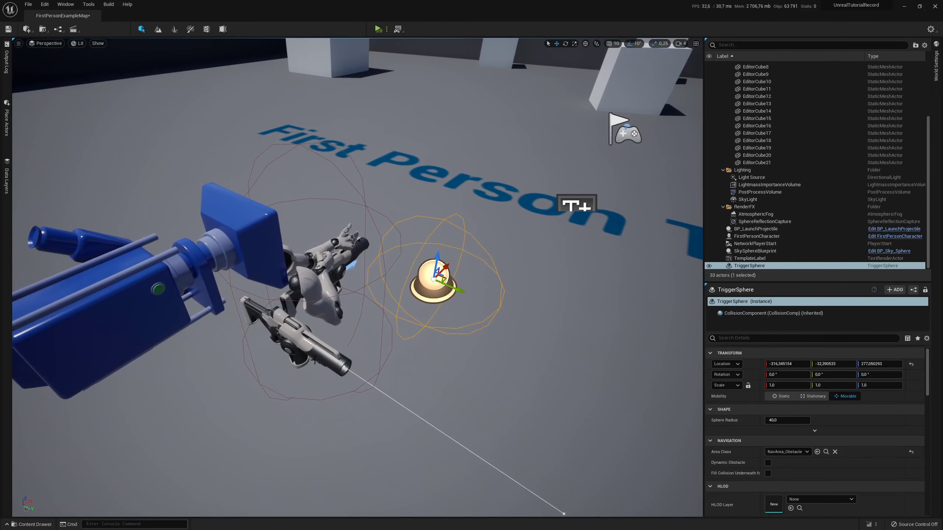
pyautogui.moveTo(359, 281); pyautogui.dragTo(341, 253, button='middle')
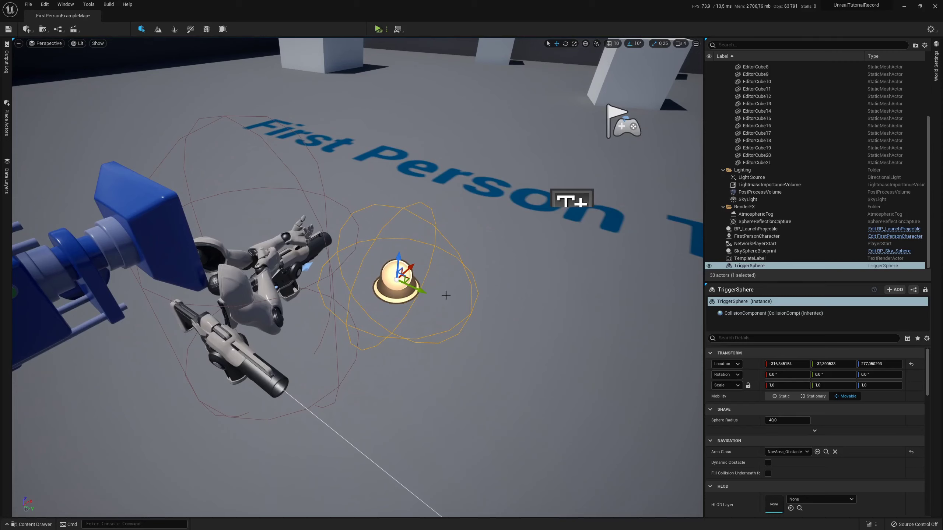
pyautogui.moveTo(411, 279); pyautogui.dragTo(420, 279)
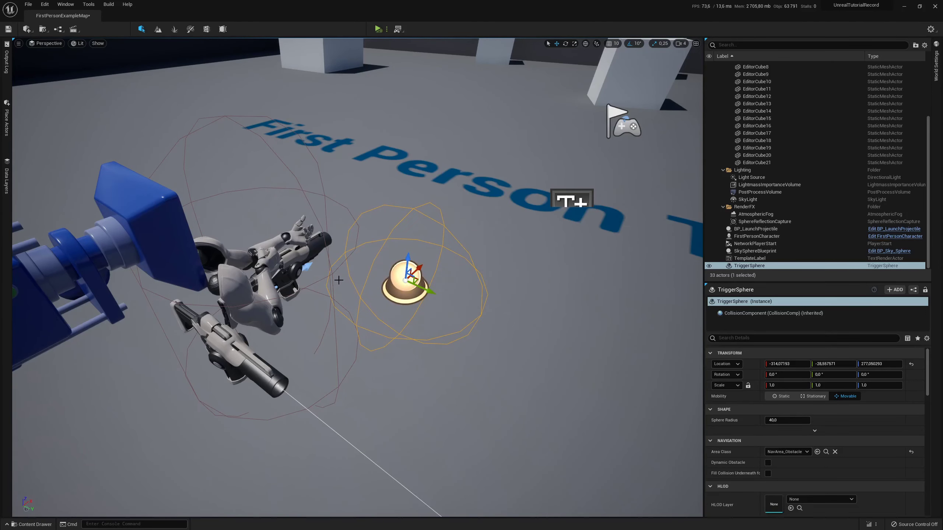
pyautogui.moveTo(412, 280); pyautogui.dragTo(470, 276)
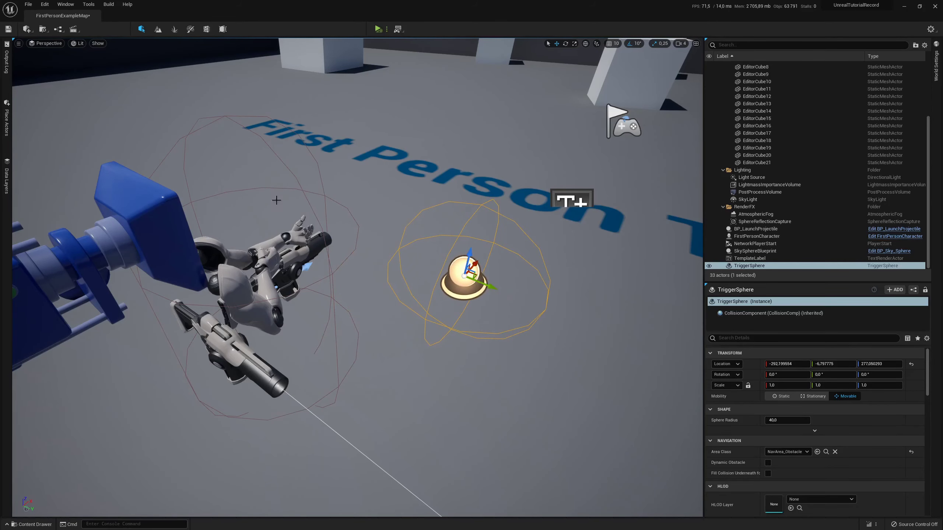
pyautogui.moveTo(181, 474); pyautogui.dragTo(180, 498)
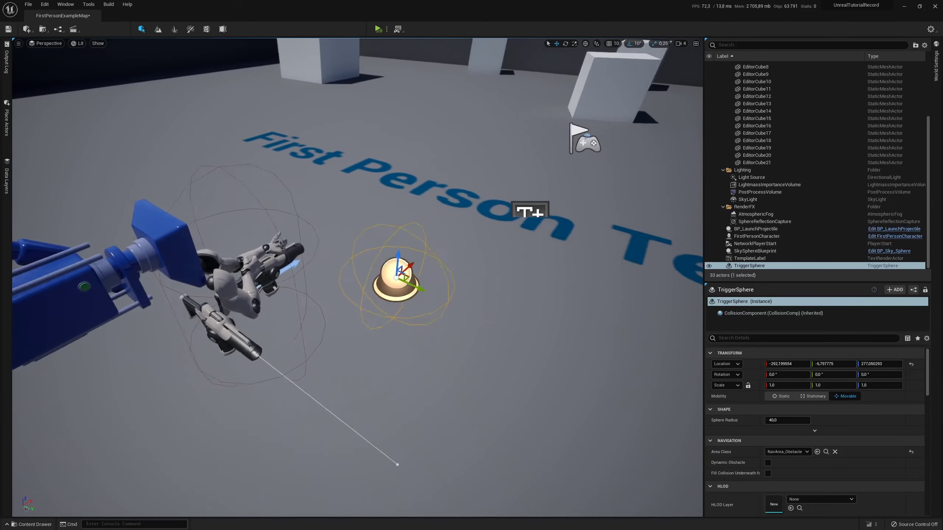
pyautogui.press('Delete')
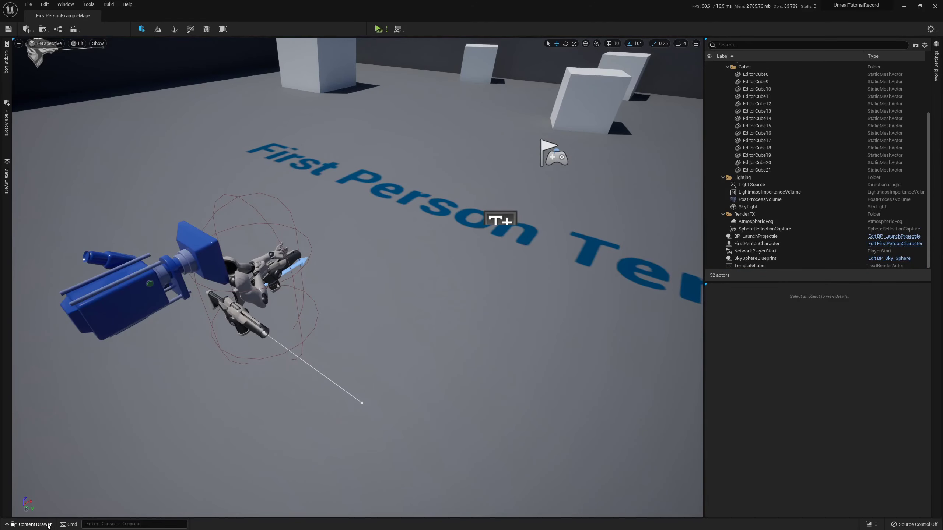
# In the Content Drawer's Overlap folder, create Actor Blueprint BP_OverlapActor and open it.
pyautogui.click(31, 525)
pyautogui.click(63, 387)
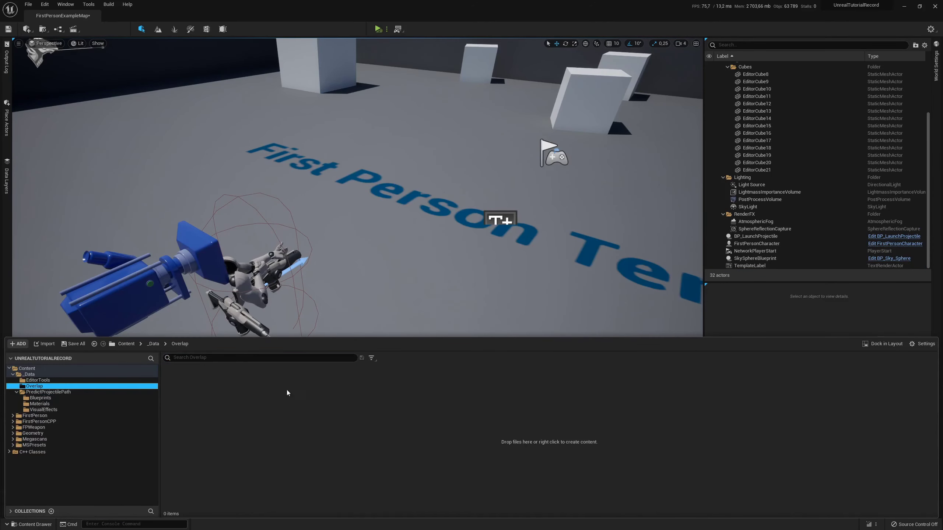
pyautogui.rightClick(264, 403)
pyautogui.click(297, 223)
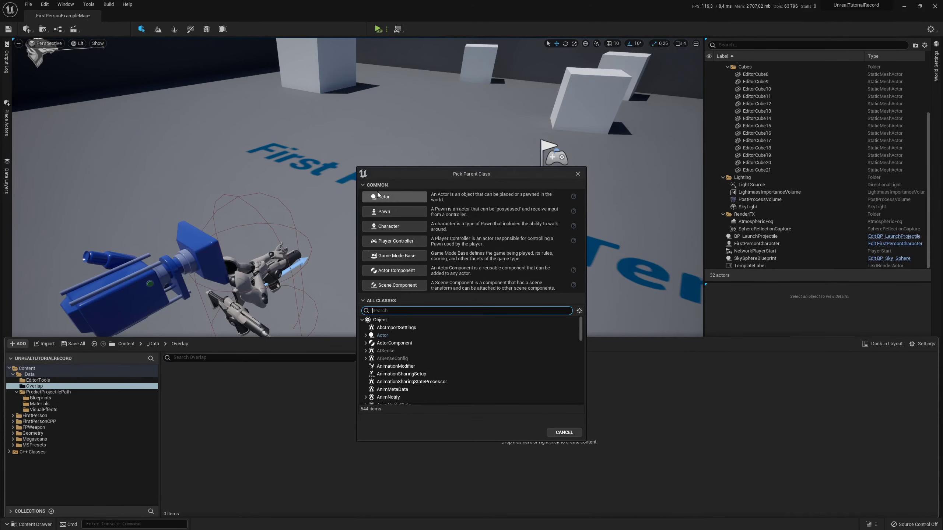
pyautogui.click(394, 197)
pyautogui.write('BP_OverlapActor')
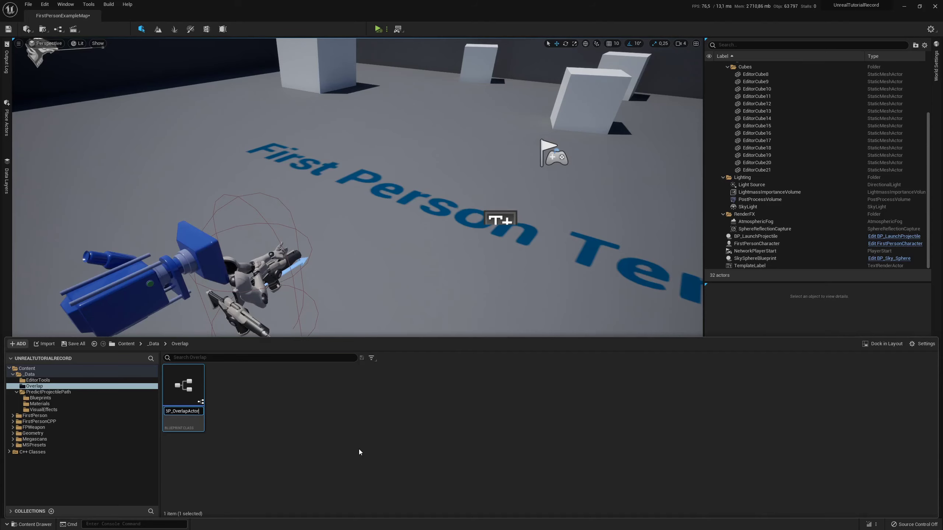
pyautogui.press('Return')
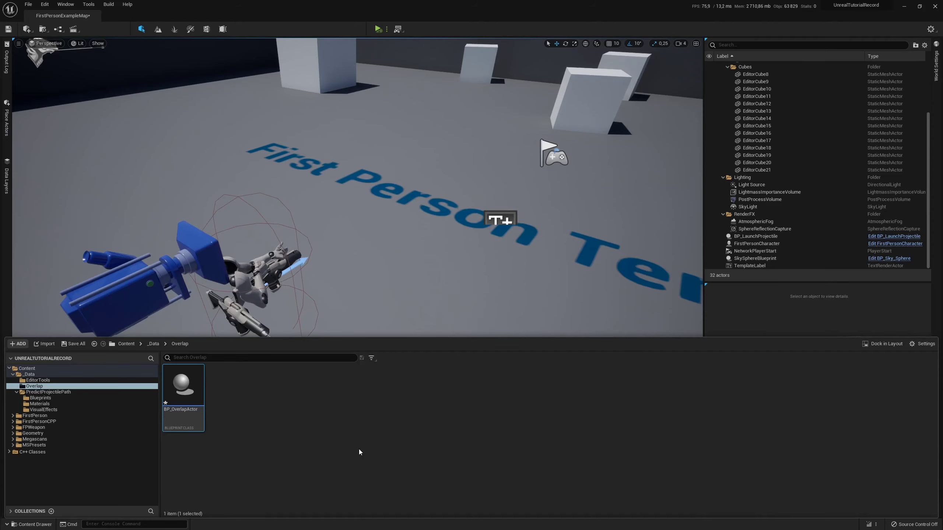
pyautogui.doubleClick(190, 385)
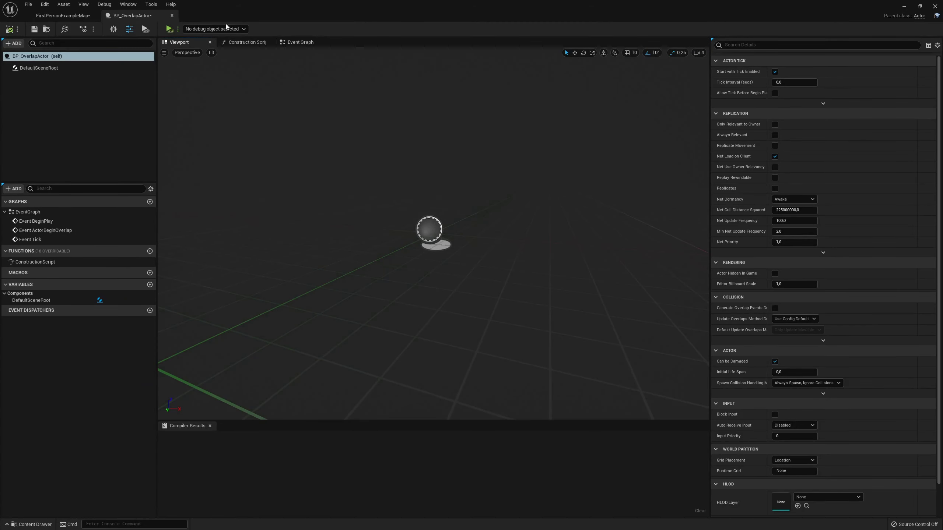
# View the Event Graph and select the Event ActorBeginOverlap node.
pyautogui.click(299, 42)
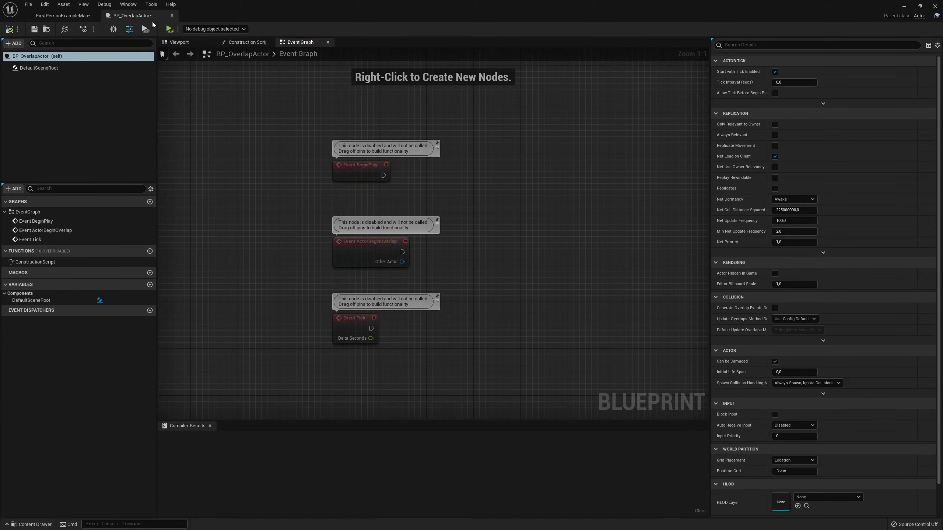
pyautogui.moveTo(301, 209); pyautogui.dragTo(452, 282)
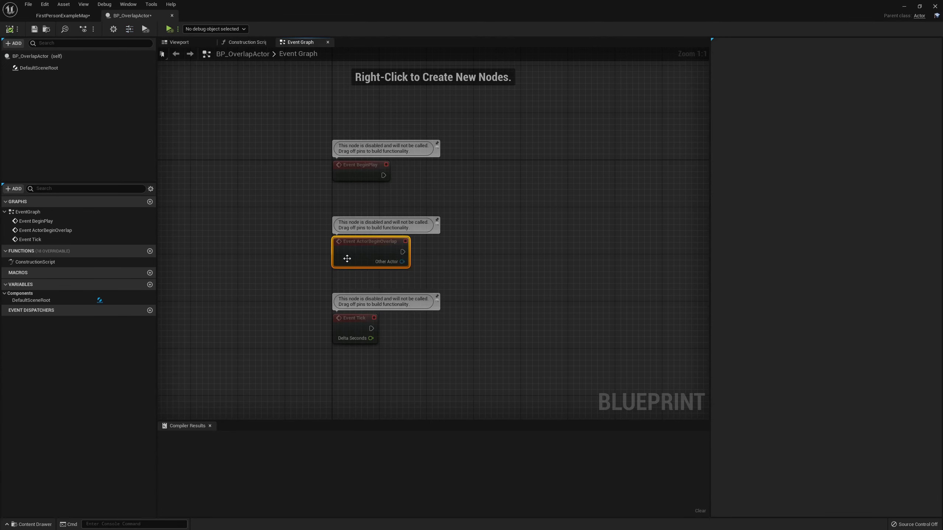
pyautogui.moveTo(489, 256); pyautogui.dragTo(467, 266, button='right')
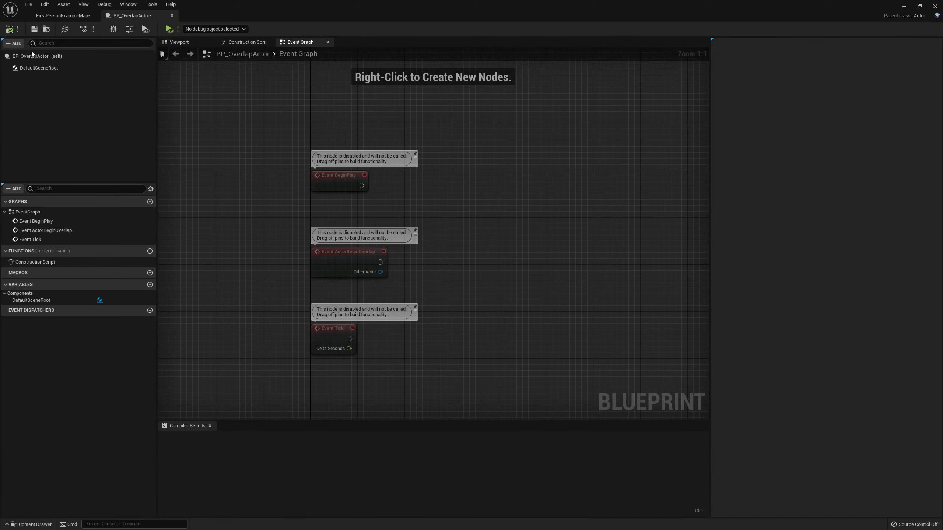
# Add a Billboard component as the root, untick Hidden in Game, and compile.
pyautogui.click(14, 43)
pyautogui.write('bill')
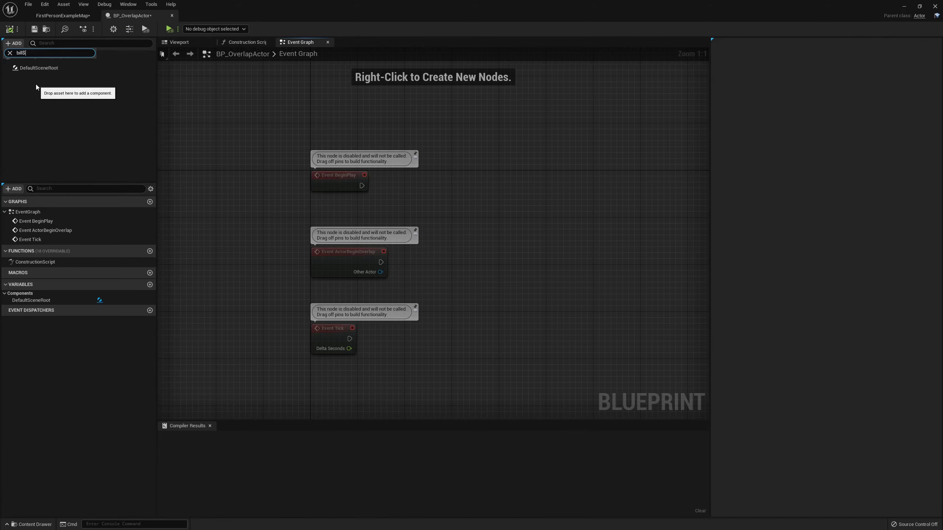
pyautogui.press('Return')
pyautogui.moveTo(36, 78); pyautogui.dragTo(37, 68)
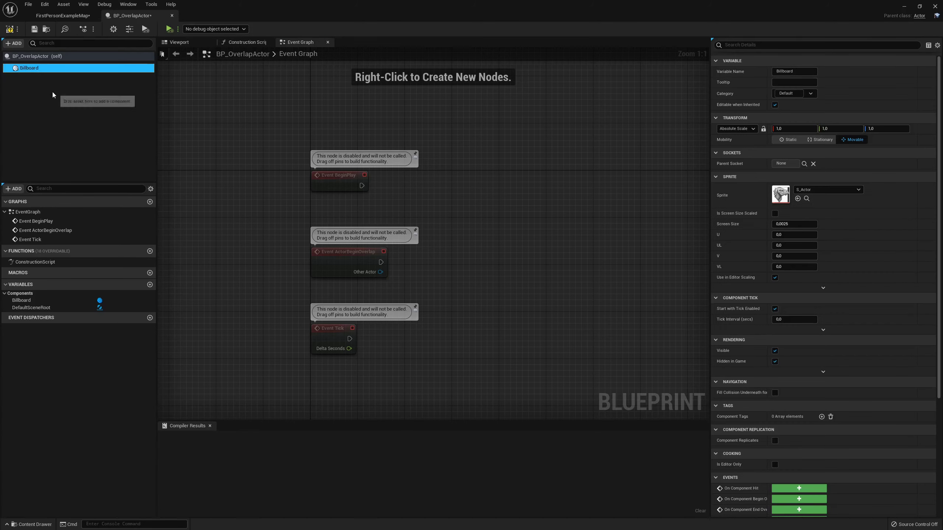
pyautogui.scroll(-3, 770, 355)
pyautogui.scroll(-3, 770, 355)
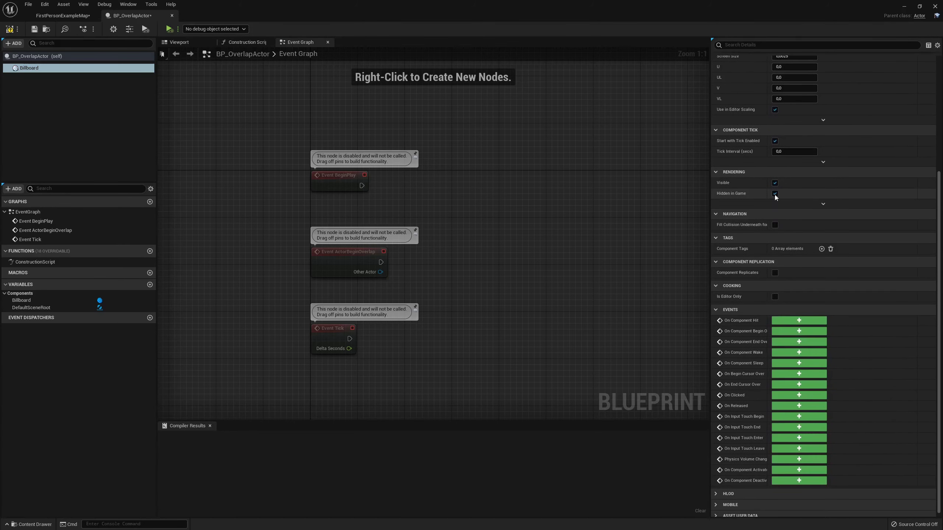
pyautogui.click(10, 29)
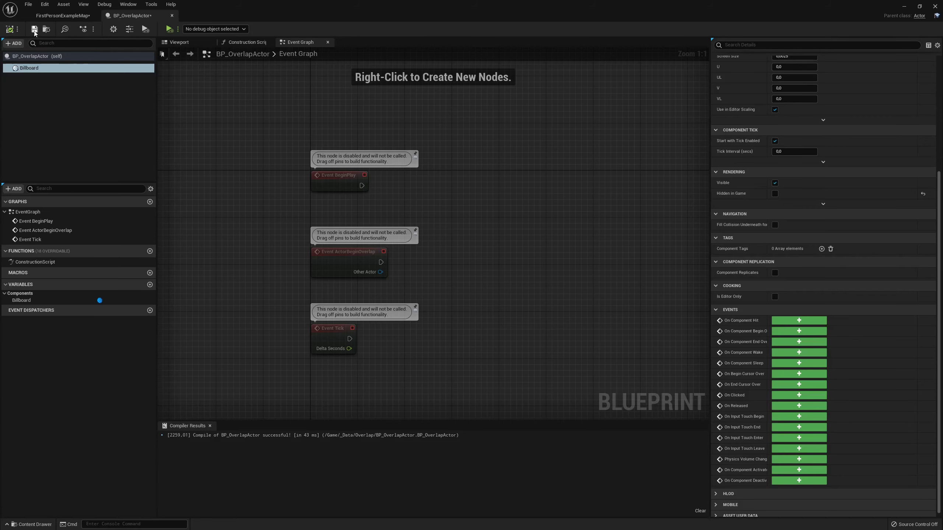
pyautogui.click(34, 29)
# Add a Box collision and a Capsule collision component to BP_OverlapActor.
pyautogui.click(13, 43)
pyautogui.scroll(-3, 74, 140)
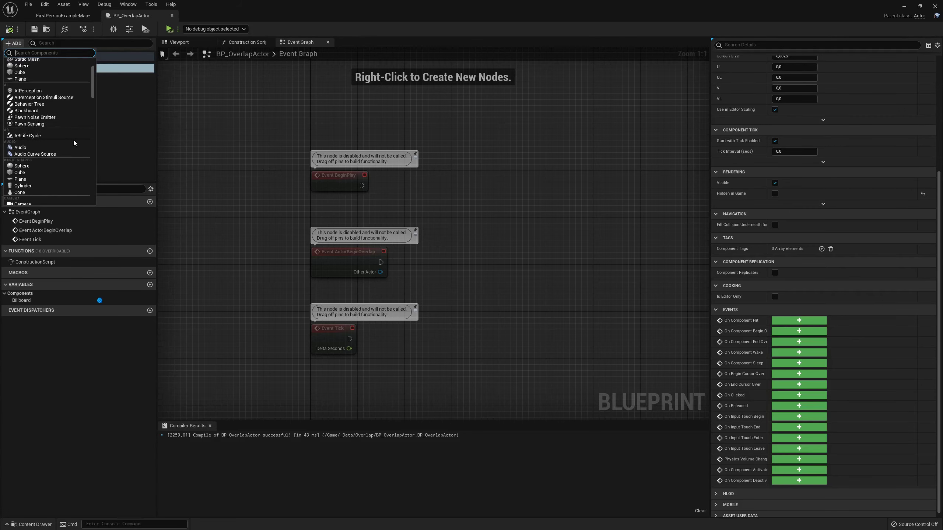
pyautogui.scroll(-3, 74, 140)
pyautogui.scroll(-2, 59, 132)
pyautogui.click(33, 162)
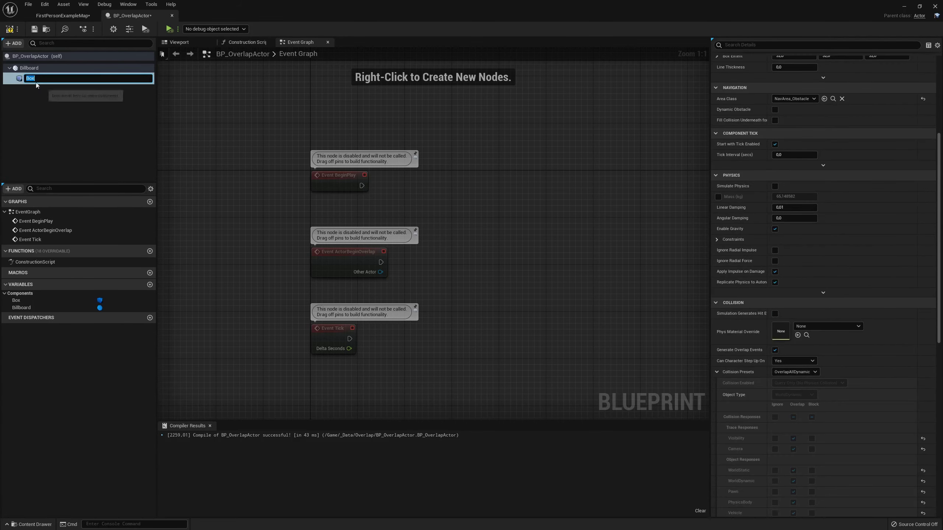
pyautogui.click(14, 43)
pyautogui.scroll(-3, 37, 160)
pyautogui.scroll(-3, 37, 160)
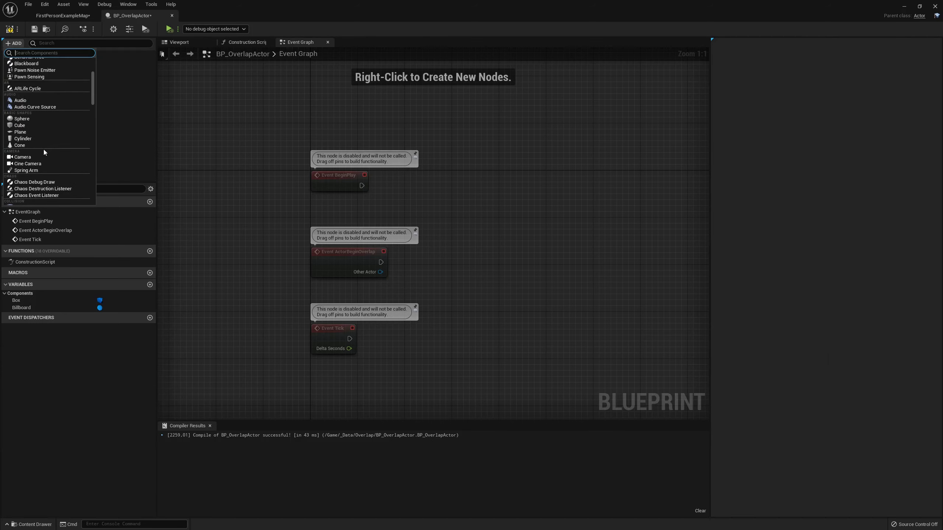
pyautogui.scroll(-2, 38, 160)
pyautogui.click(38, 157)
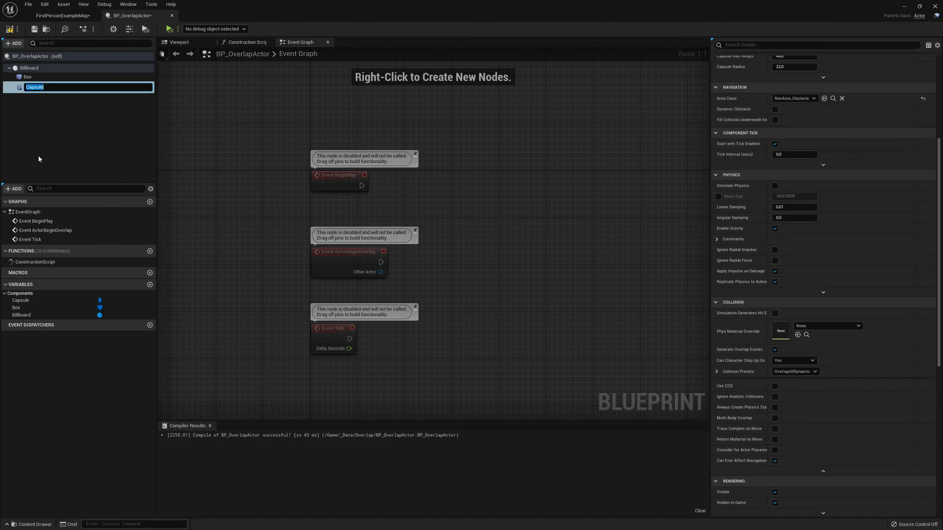
pyautogui.click(35, 115)
# In the Viewport, drag the Capsule to the right so it sits beside the Box.
pyautogui.click(33, 77)
pyautogui.click(205, 42)
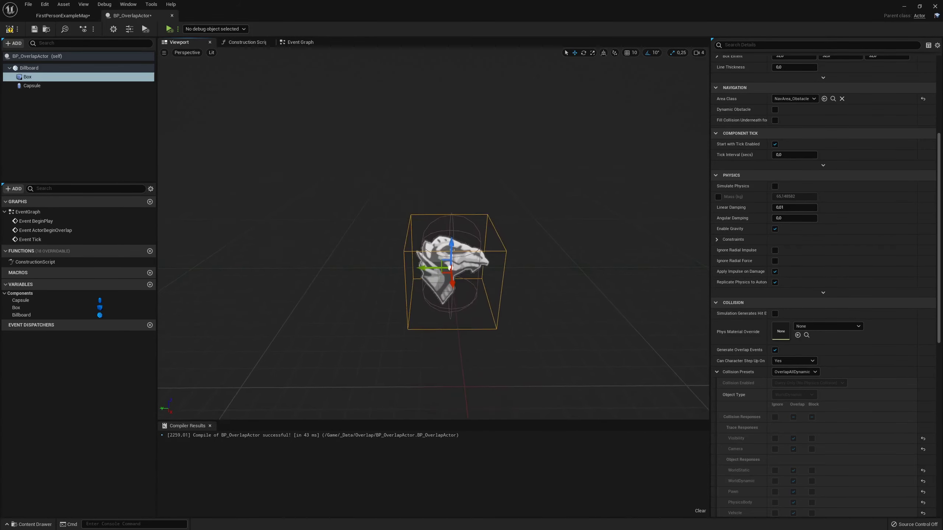
pyautogui.click(37, 86)
pyautogui.moveTo(409, 264); pyautogui.dragTo(580, 266)
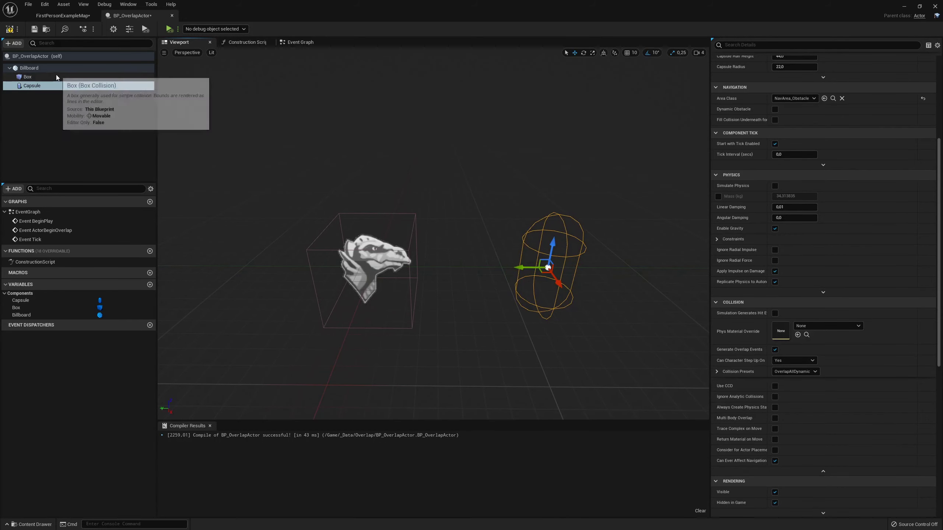
pyautogui.click(37, 77)
pyautogui.click(35, 85)
pyautogui.click(37, 78)
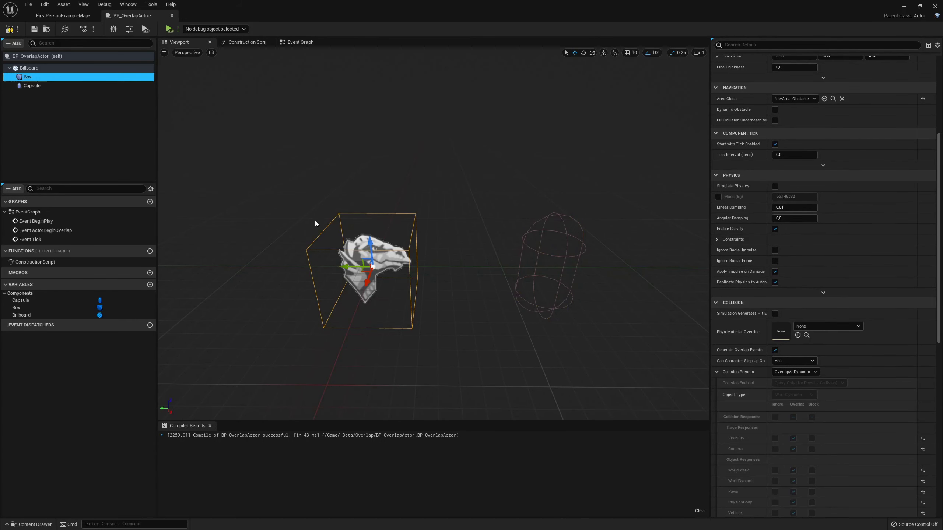
pyautogui.click(37, 85)
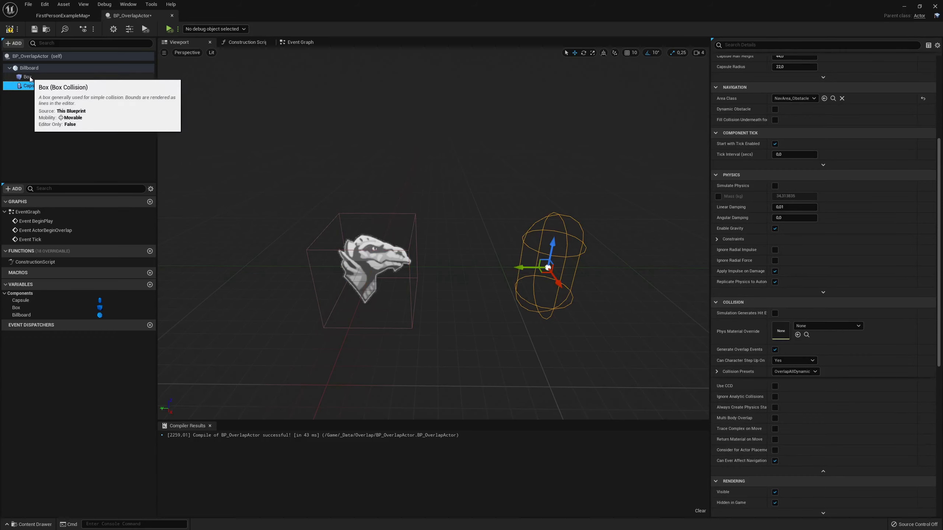
pyautogui.click(38, 77)
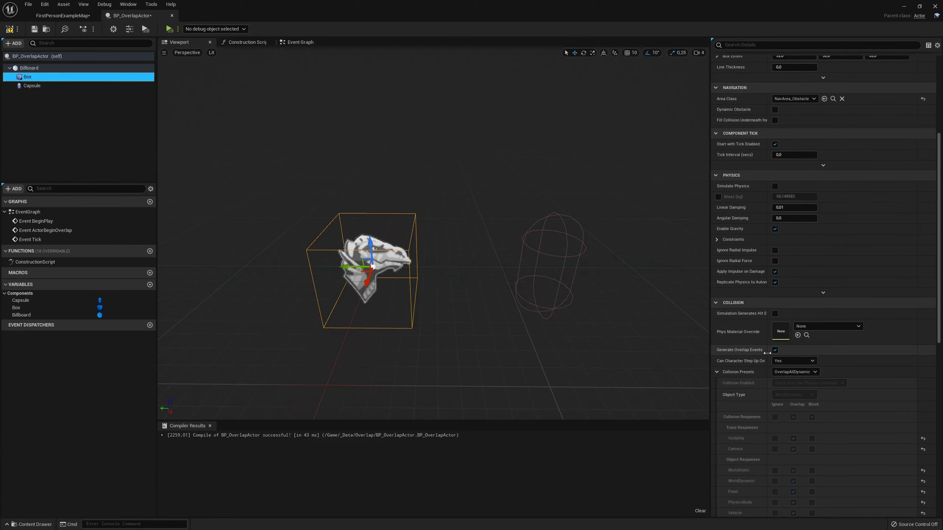
pyautogui.moveTo(768, 353); pyautogui.dragTo(776, 353)
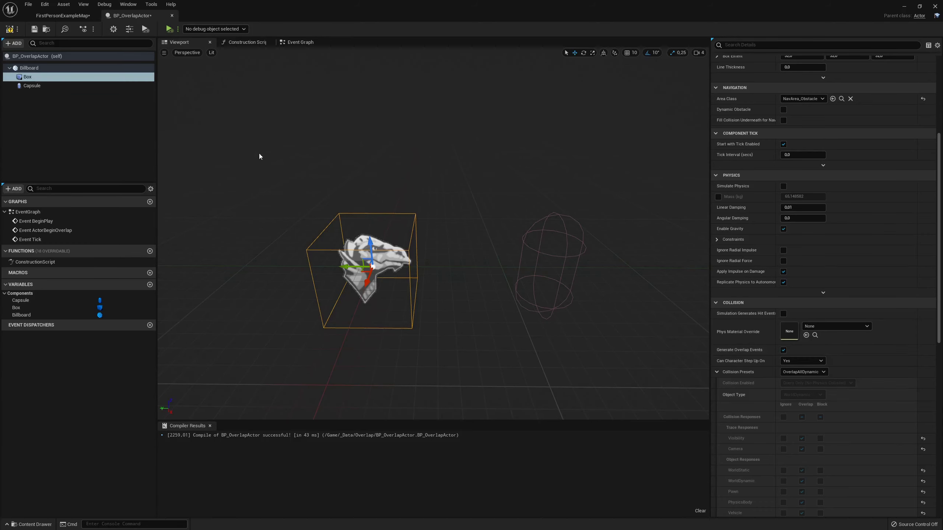
pyautogui.click(55, 87)
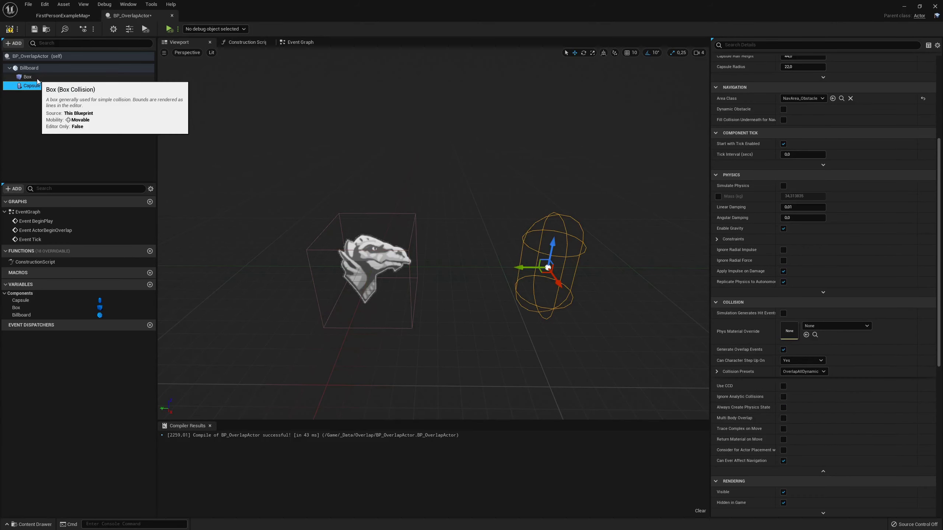
pyautogui.click(42, 77)
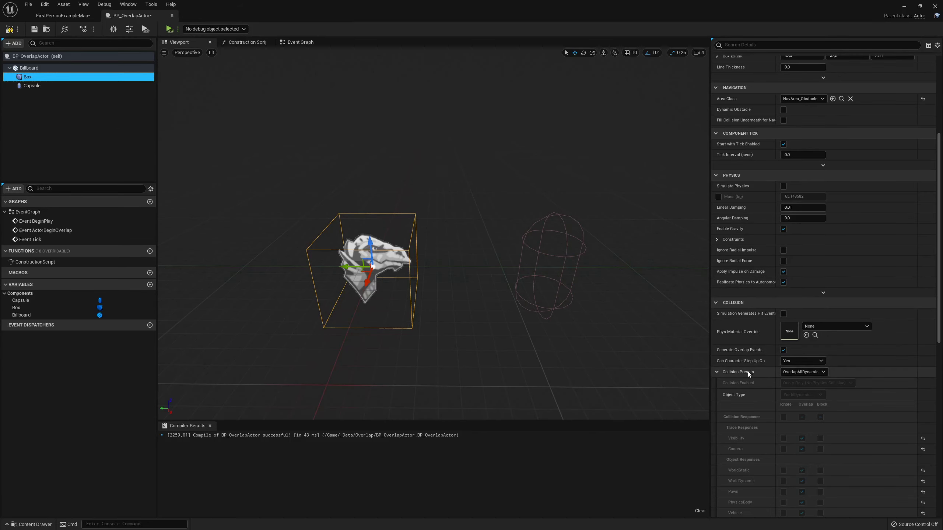
pyautogui.scroll(-5, 748, 372)
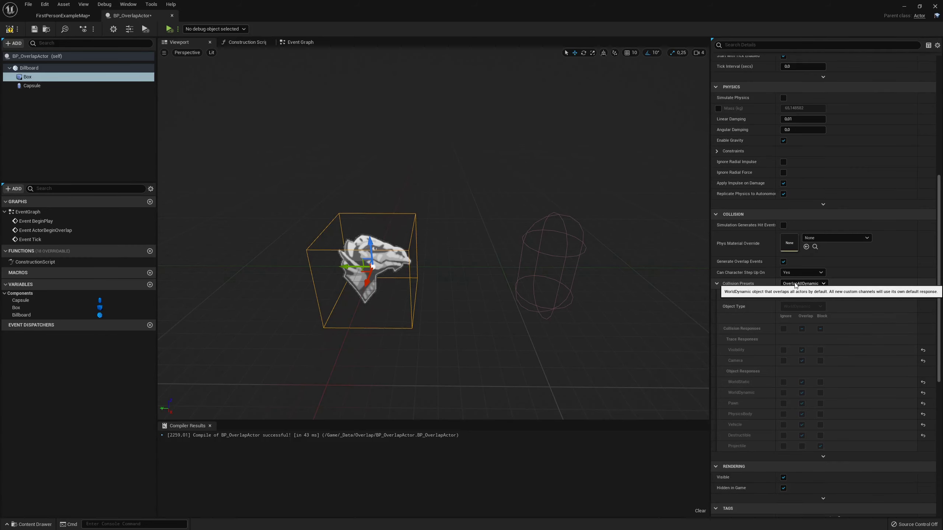
pyautogui.click(817, 285)
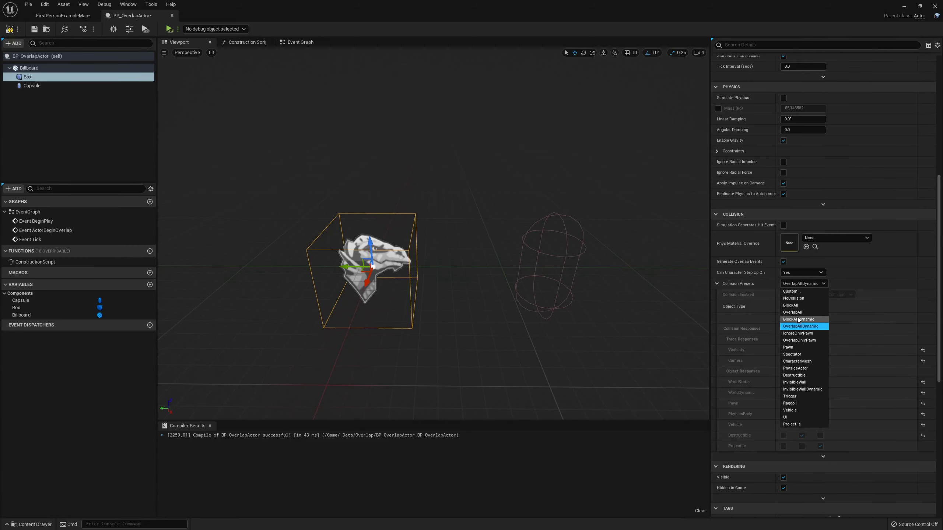
pyautogui.click(796, 320)
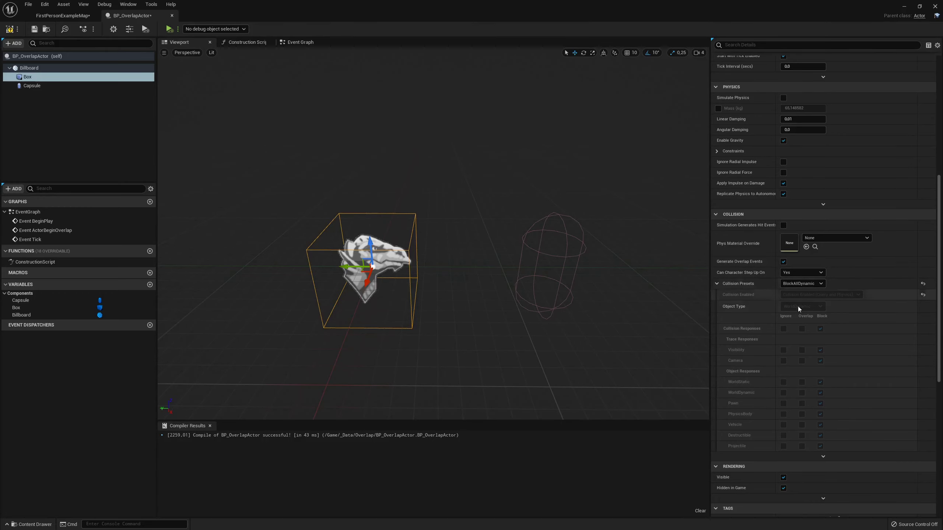
pyautogui.click(801, 283)
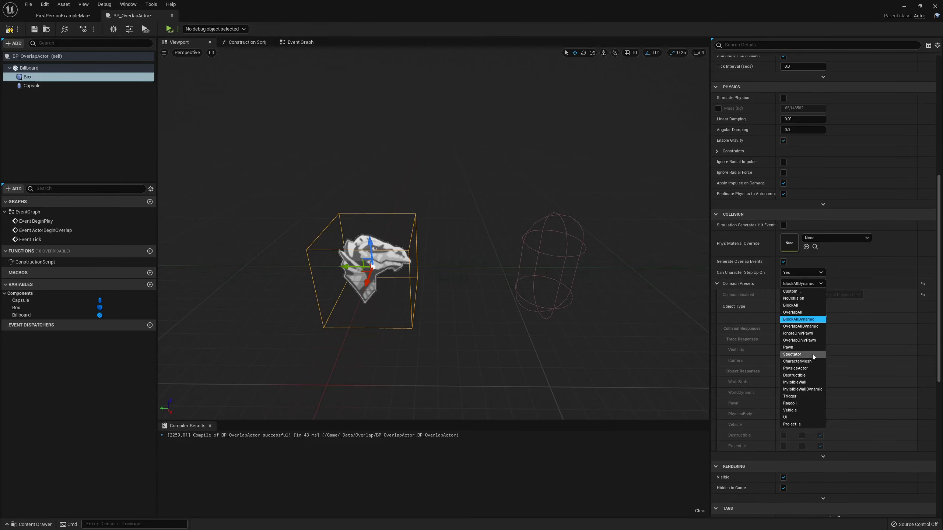
pyautogui.click(797, 327)
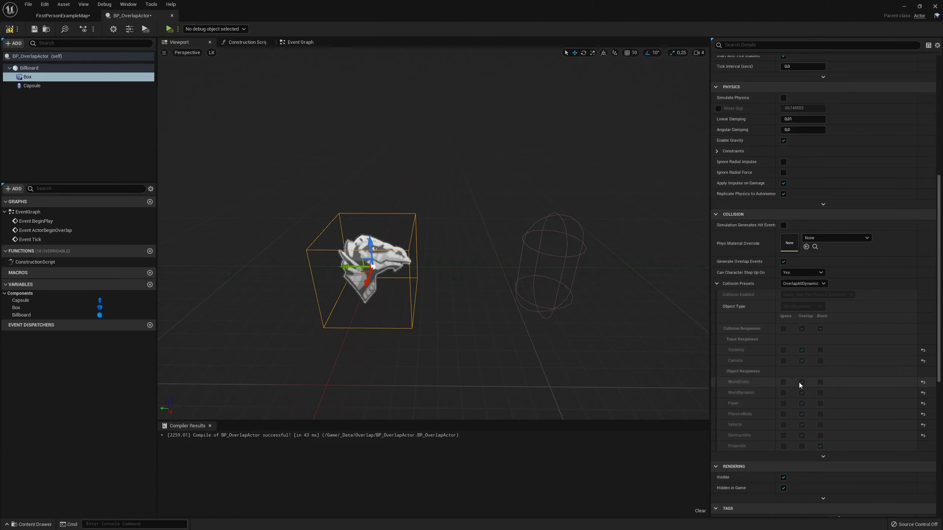
pyautogui.moveTo(557, 315); pyautogui.dragTo(372, 261, button='right')
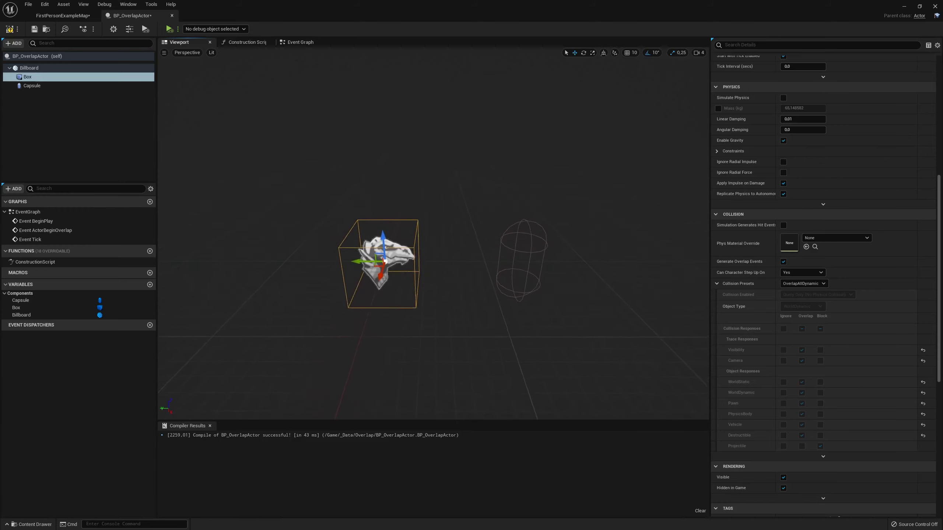
pyautogui.click(33, 86)
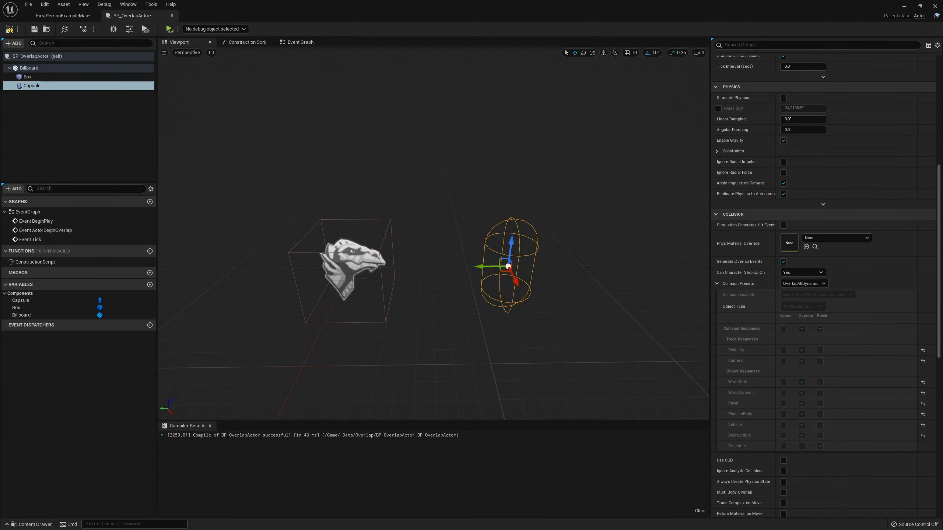
pyautogui.scroll(2, 432, 238)
pyautogui.scroll(2, 433, 237)
pyautogui.scroll(2, 432, 238)
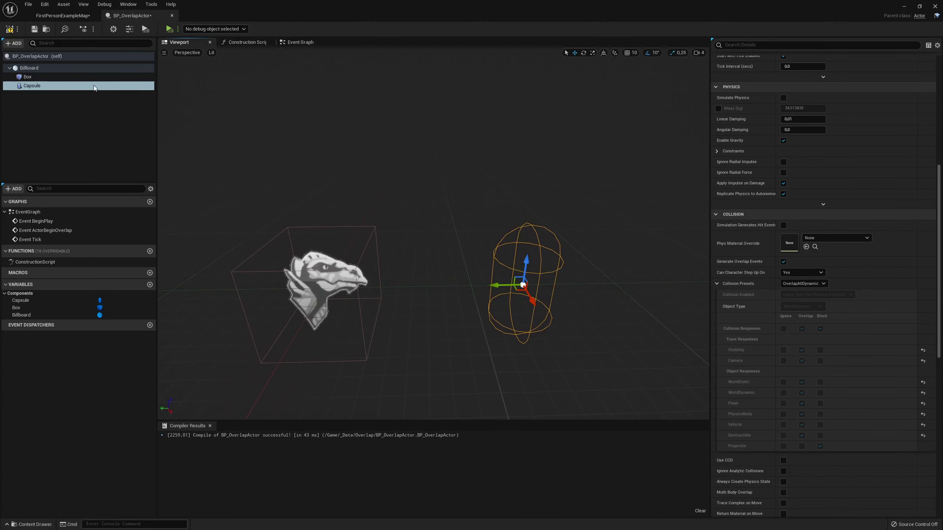
# Return to the Event Graph and compare the Box and Capsule components' selections.
pyautogui.click(307, 44)
pyautogui.moveTo(280, 219); pyautogui.dragTo(429, 289)
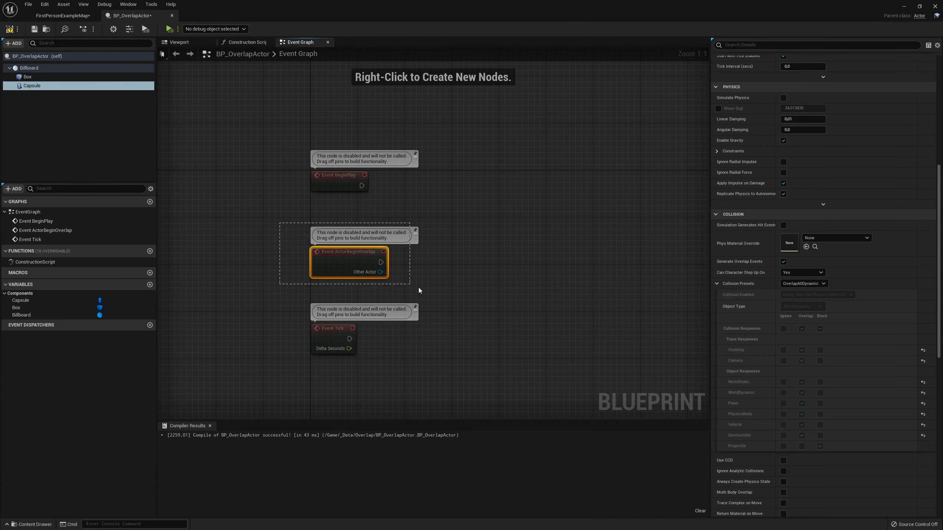
pyautogui.moveTo(423, 285)
pyautogui.mouseDown(button='right')
pyautogui.moveTo(407, 279)
pyautogui.moveTo(422, 267)
pyautogui.mouseUp(button='right')
pyautogui.click(422, 267)
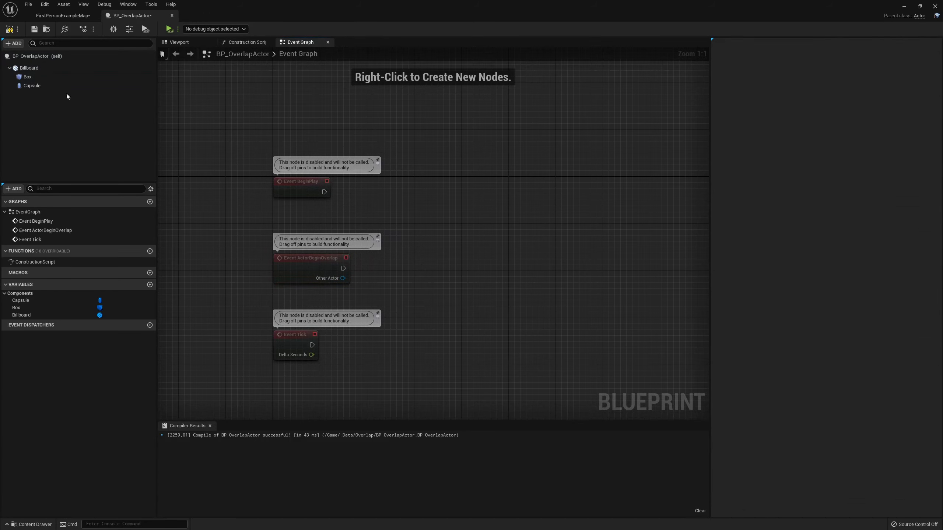
pyautogui.click(42, 79)
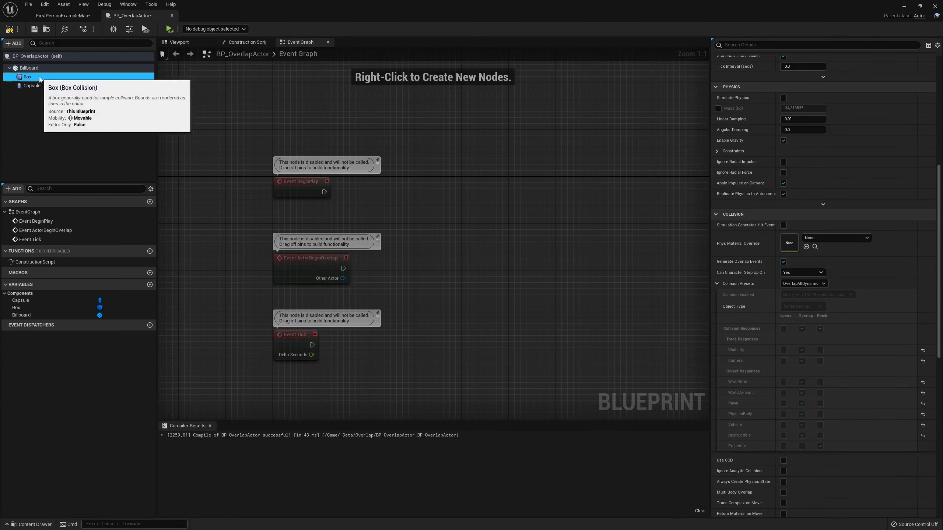
pyautogui.click(35, 85)
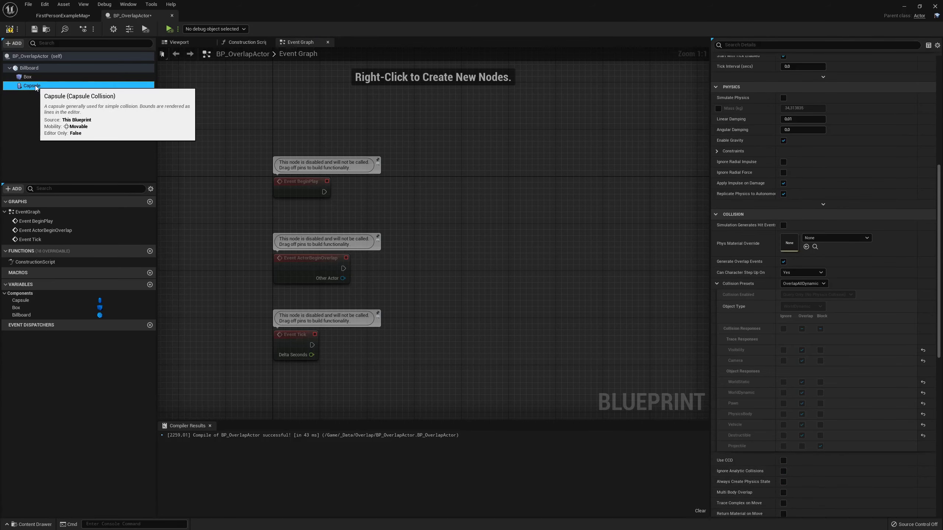
pyautogui.click(34, 79)
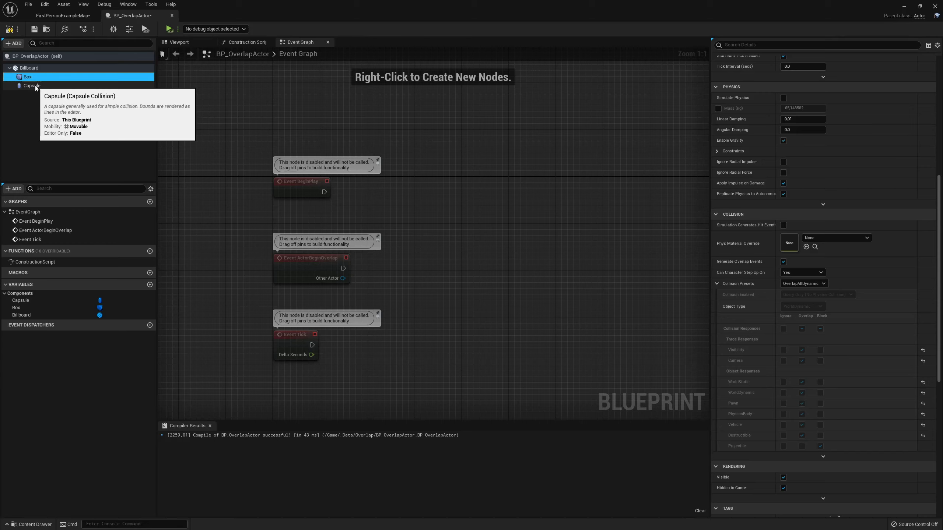
pyautogui.click(35, 86)
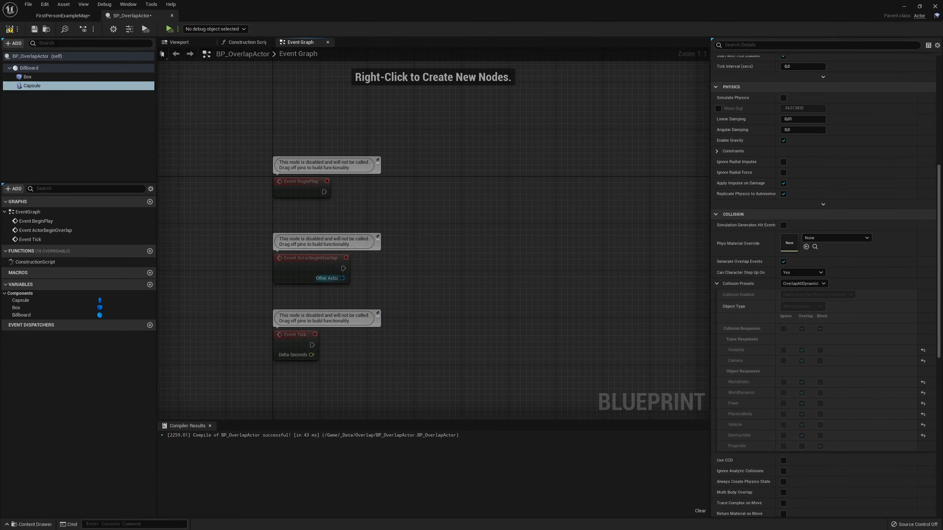
pyautogui.moveTo(419, 255); pyautogui.dragTo(405, 256, button='right')
# Add an On Component Begin Overlap event for the Box from its Details events.
pyautogui.click(34, 79)
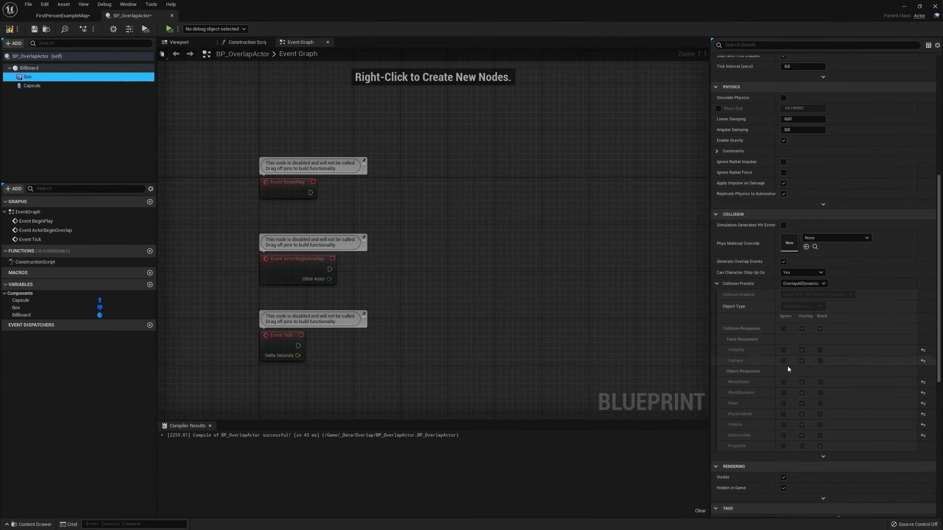
pyautogui.scroll(-5, 816, 252)
pyautogui.scroll(-3, 816, 252)
pyautogui.scroll(-2, 782, 249)
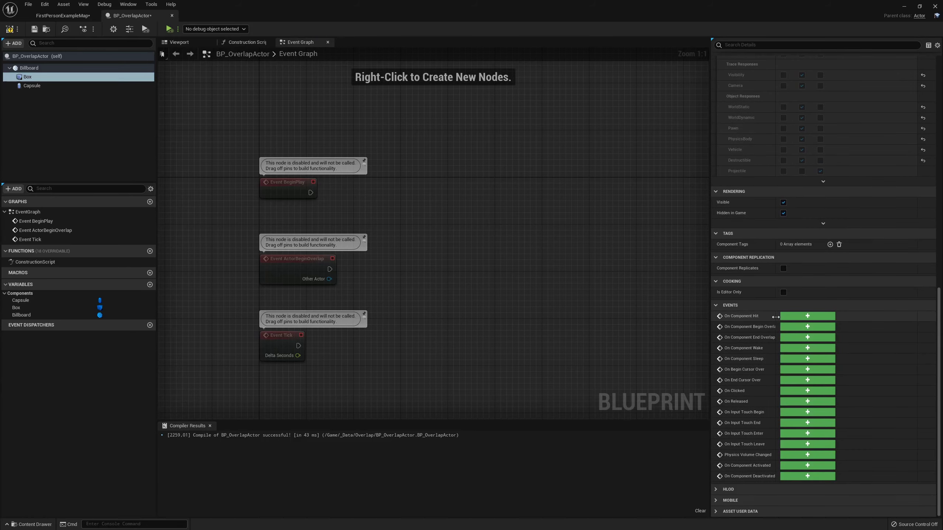
pyautogui.moveTo(780, 316); pyautogui.dragTo(795, 316)
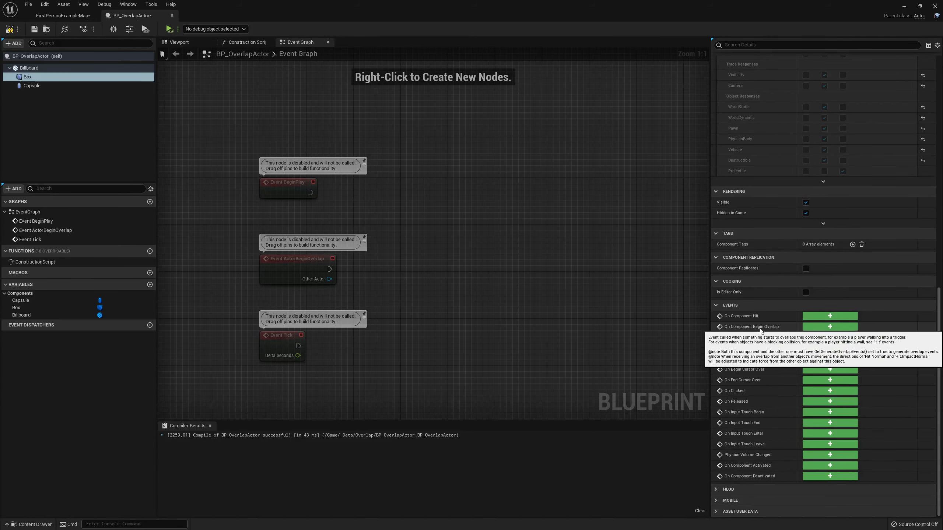
pyautogui.click(824, 326)
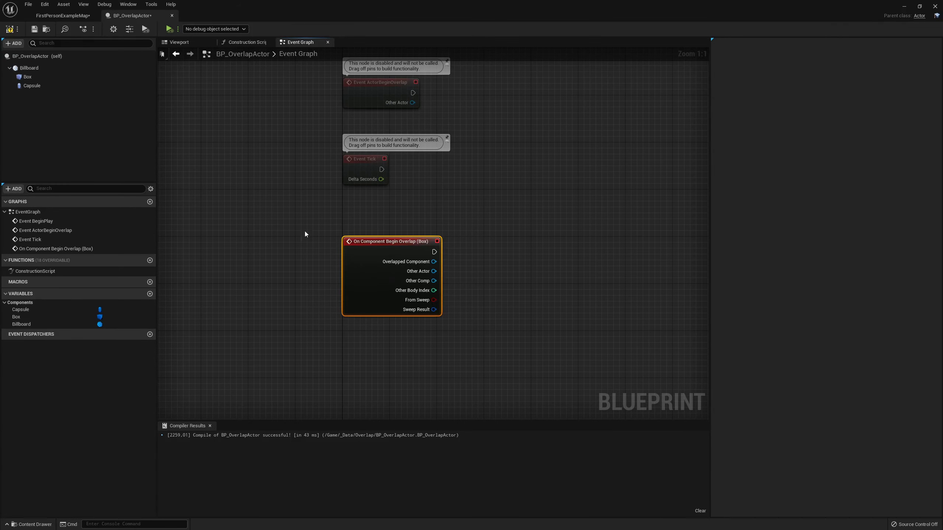
# Select the On Component Begin Overlap (Box) event and make room below it.
pyautogui.click(36, 78)
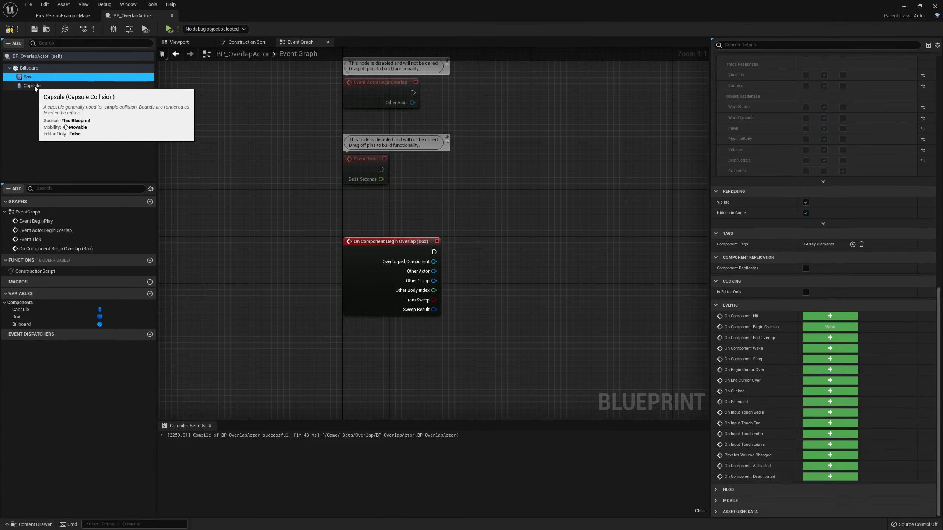
pyautogui.click(34, 85)
pyautogui.click(36, 78)
pyautogui.click(35, 84)
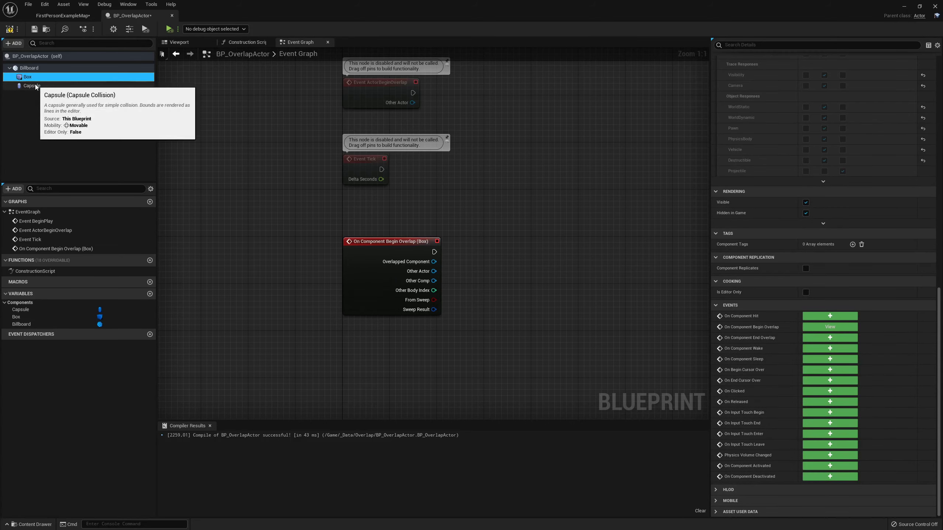
pyautogui.click(37, 77)
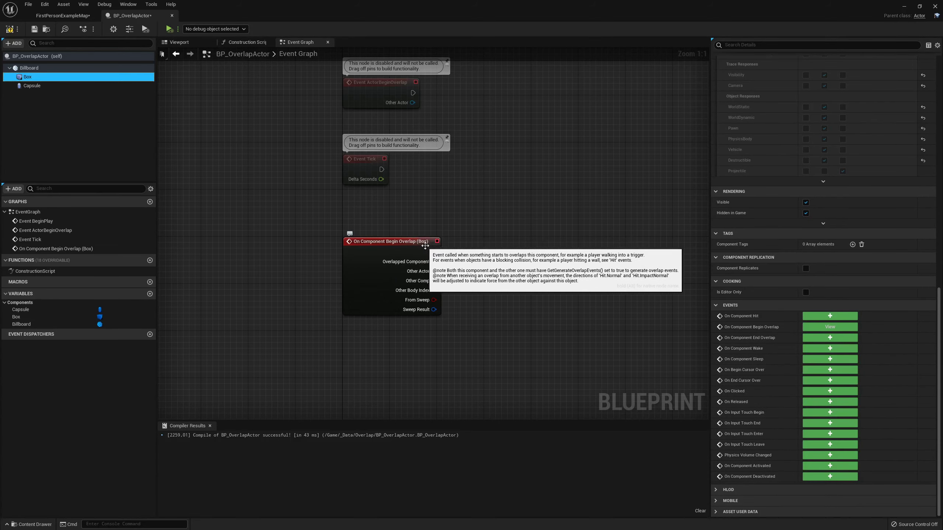
pyautogui.moveTo(438, 266); pyautogui.dragTo(411, 267, button='right')
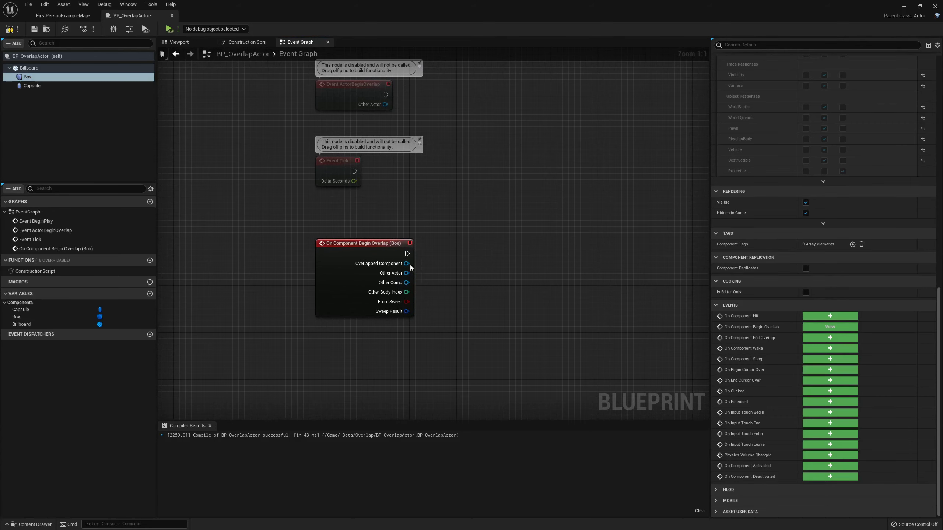
pyautogui.click(370, 278)
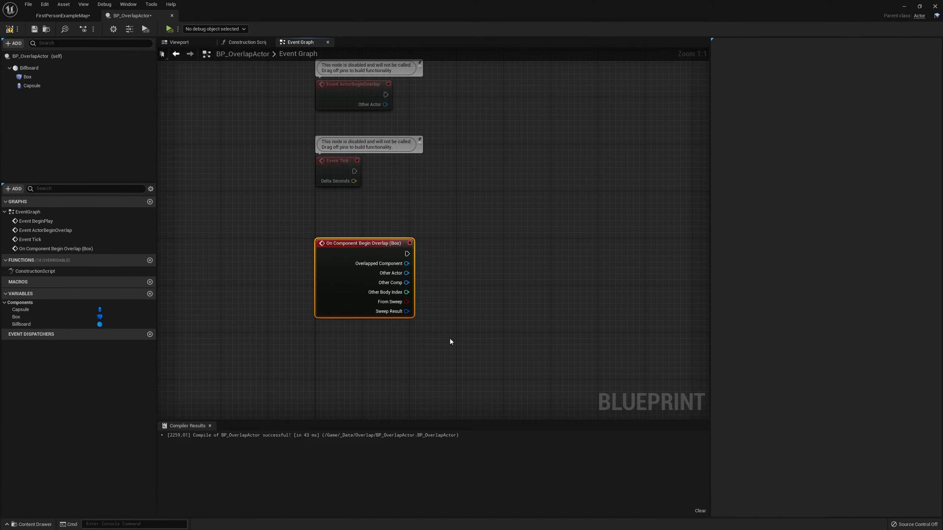
pyautogui.moveTo(450, 344); pyautogui.dragTo(461, 300, button='right')
# Delete the Capsule's overlap event node from the graph.
pyautogui.click(32, 86)
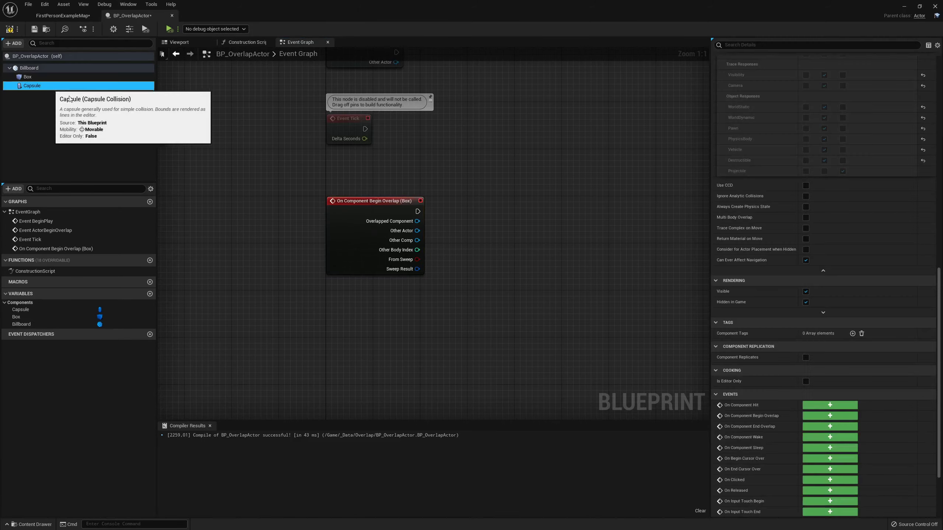
pyautogui.moveTo(509, 206); pyautogui.dragTo(427, 258, button='right')
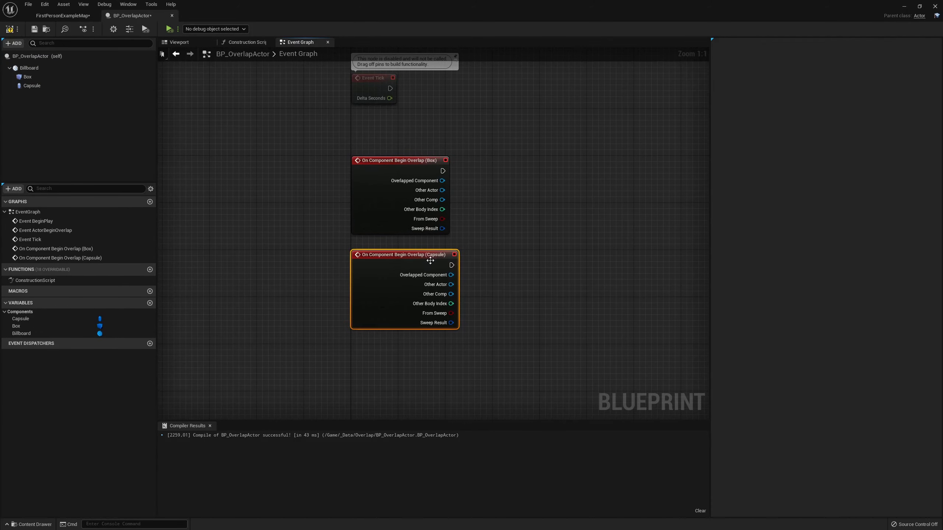
pyautogui.moveTo(501, 232); pyautogui.dragTo(463, 268, button='right')
pyautogui.moveTo(460, 266); pyautogui.dragTo(393, 328)
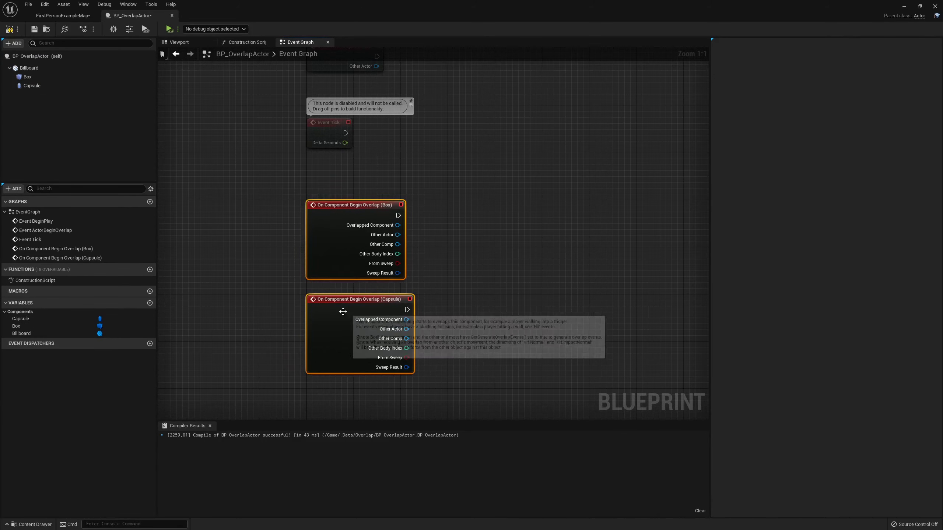
pyautogui.click(393, 329)
pyautogui.press('Delete')
# Add an On Component End Overlap event for the Box component.
pyautogui.click(42, 77)
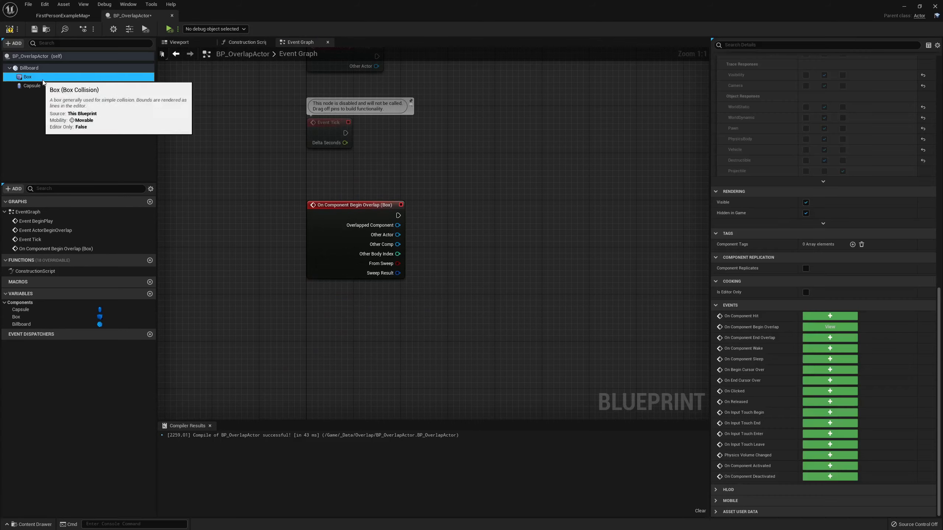
pyautogui.click(830, 338)
pyautogui.click(491, 287)
pyautogui.scroll(-1, 468, 305)
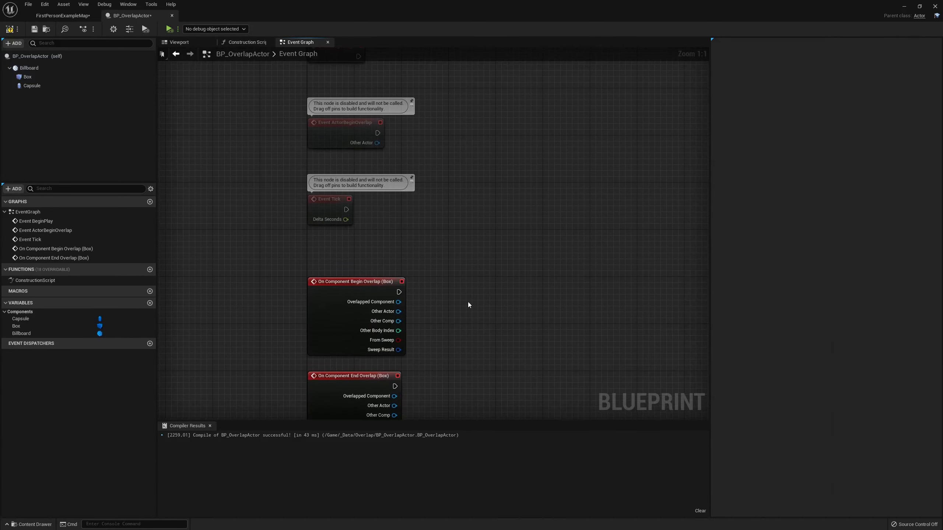
pyautogui.moveTo(379, 174); pyautogui.dragTo(350, 138, button='right')
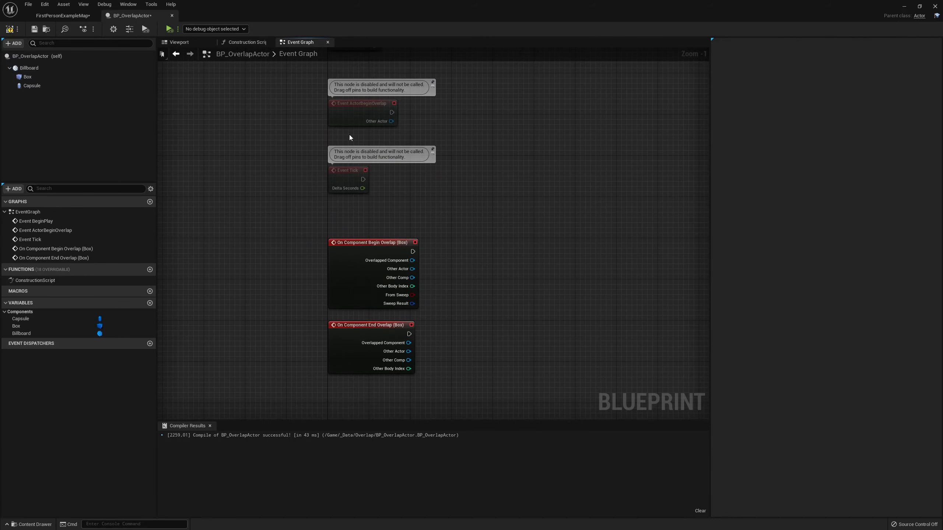
pyautogui.moveTo(331, 112); pyautogui.dragTo(414, 138)
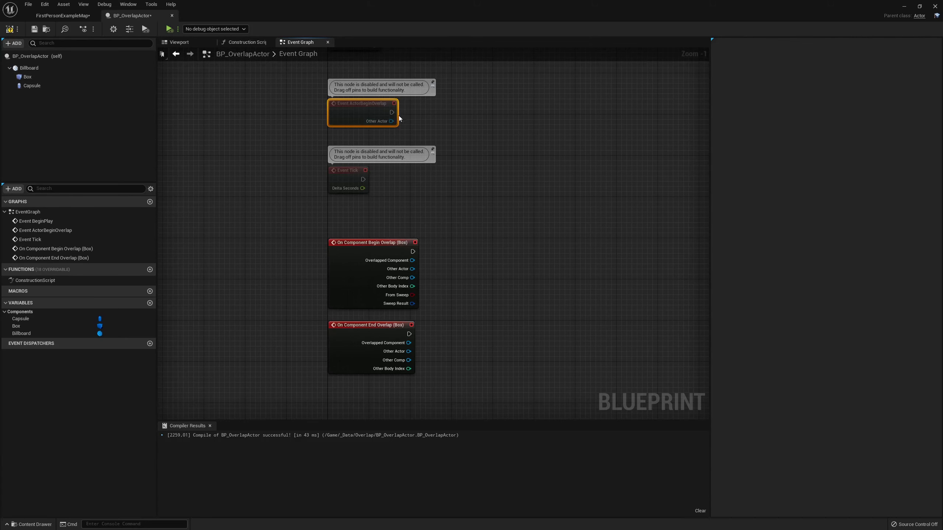
# Rearrange the graph view and select both Box overlap event nodes.
pyautogui.moveTo(399, 118); pyautogui.dragTo(366, 117, button='right')
pyautogui.moveTo(432, 128); pyautogui.dragTo(432, 127)
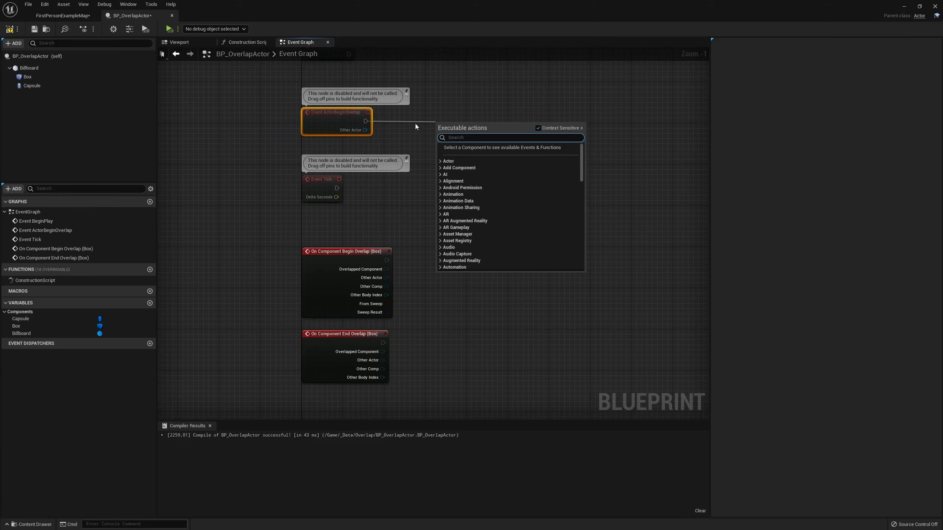
pyautogui.click(416, 125)
pyautogui.moveTo(425, 310); pyautogui.dragTo(425, 256, button='right')
pyautogui.moveTo(253, 180); pyautogui.dragTo(418, 303)
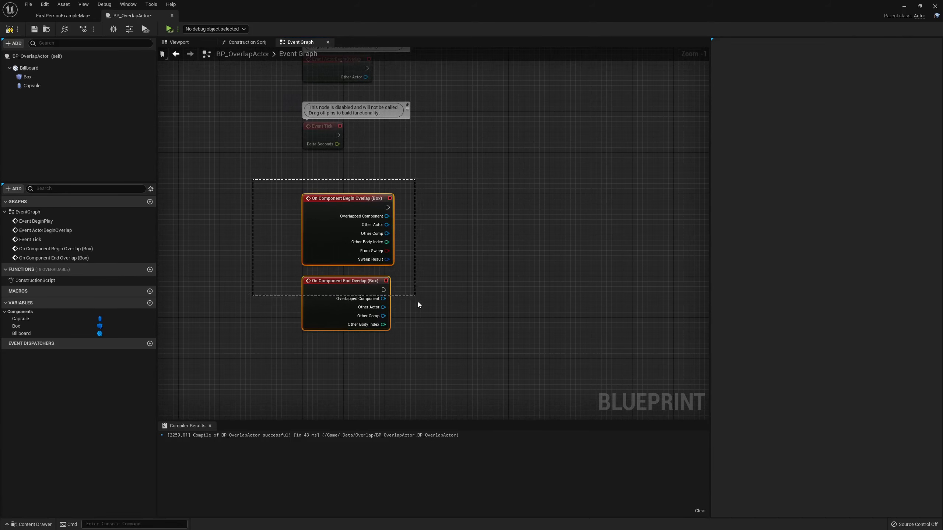
pyautogui.moveTo(414, 167); pyautogui.dragTo(415, 290, button='right')
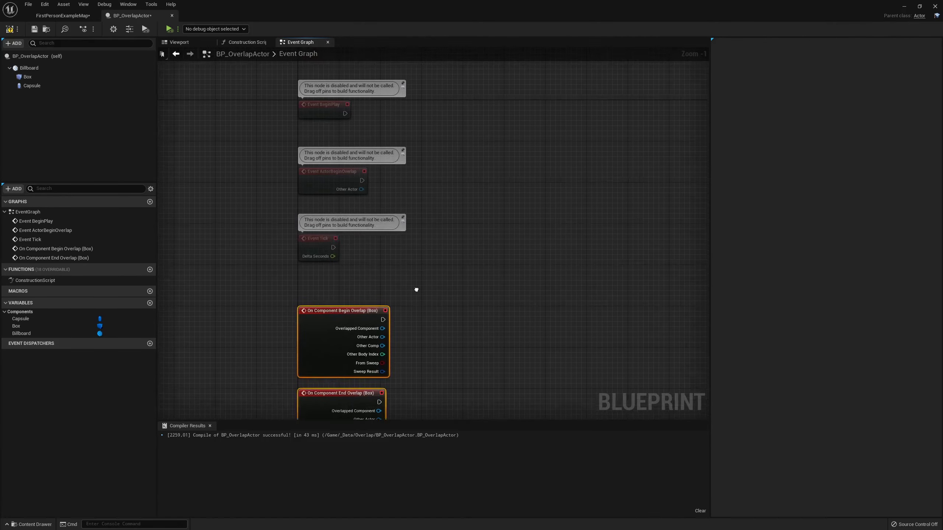
pyautogui.scroll(1, 421, 202)
# Wire a Print String after Event ActorBeginOverlap showing Other Actor's display name, then compile and save.
pyautogui.rightClick(428, 195)
pyautogui.write('print')
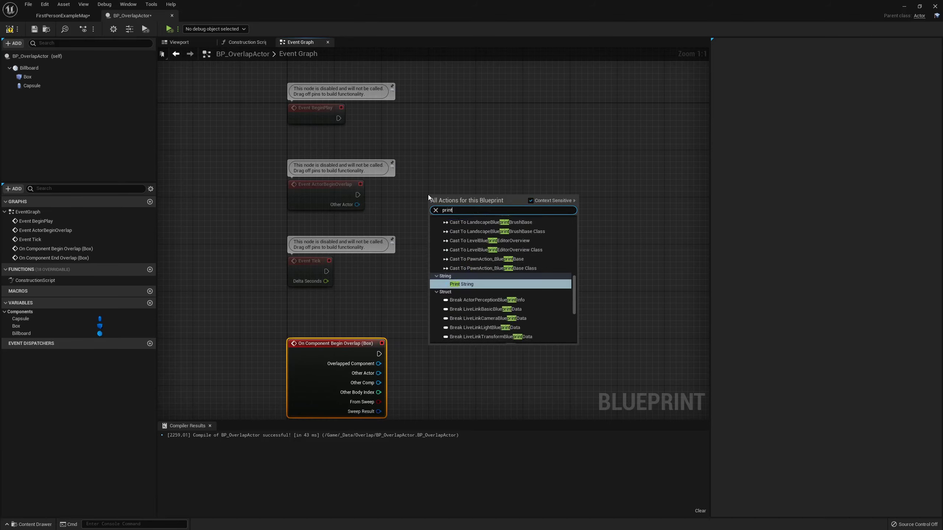
pyautogui.press('Return')
pyautogui.moveTo(358, 195)
pyautogui.mouseDown()
pyautogui.moveTo(426, 210)
pyautogui.moveTo(467, 198)
pyautogui.mouseUp()
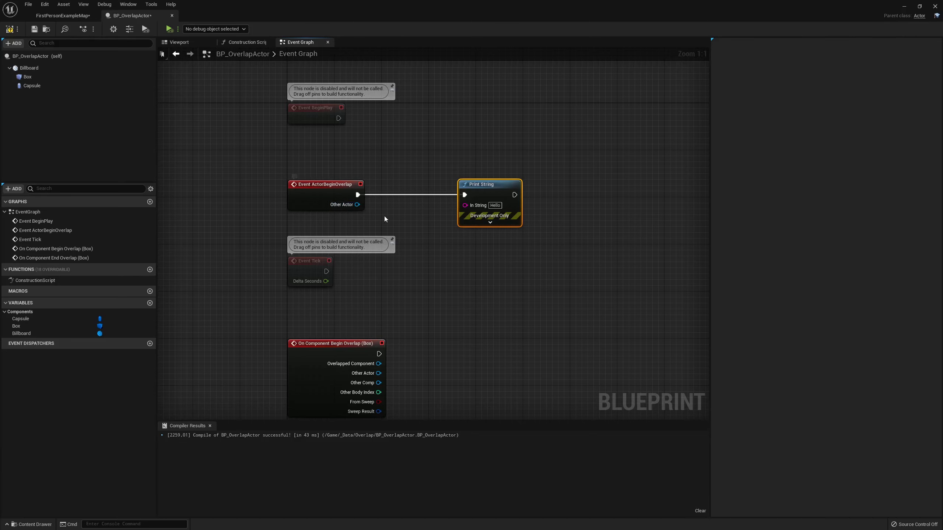
pyautogui.moveTo(390, 209); pyautogui.dragTo(373, 224, button='right')
pyautogui.moveTo(340, 220); pyautogui.dragTo(449, 220)
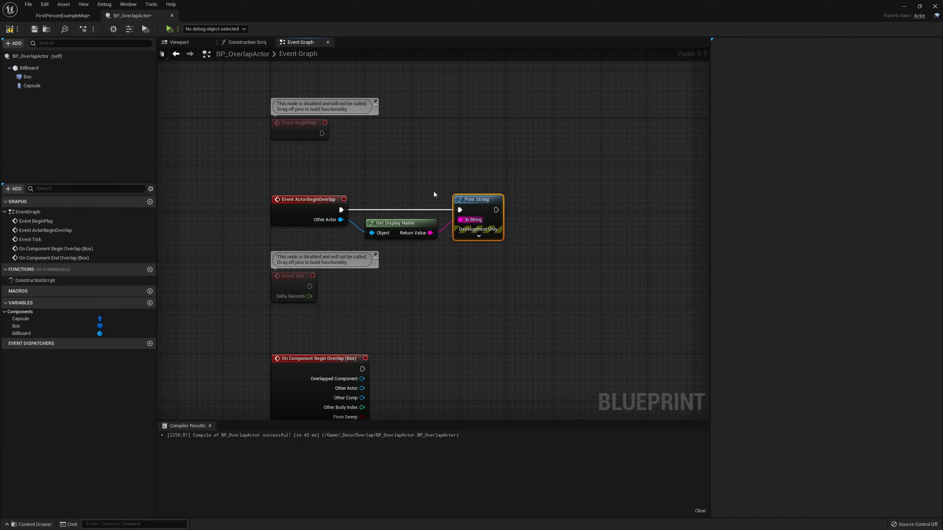
pyautogui.click(9, 29)
pyautogui.click(35, 29)
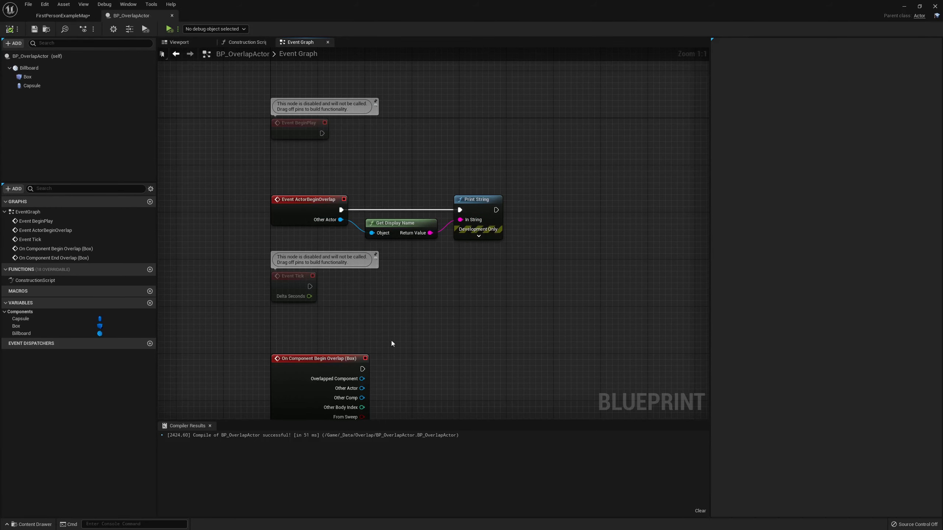
pyautogui.moveTo(431, 377)
pyautogui.mouseDown(button='right')
pyautogui.moveTo(416, 255)
pyautogui.moveTo(391, 273)
pyautogui.mouseUp(button='right')
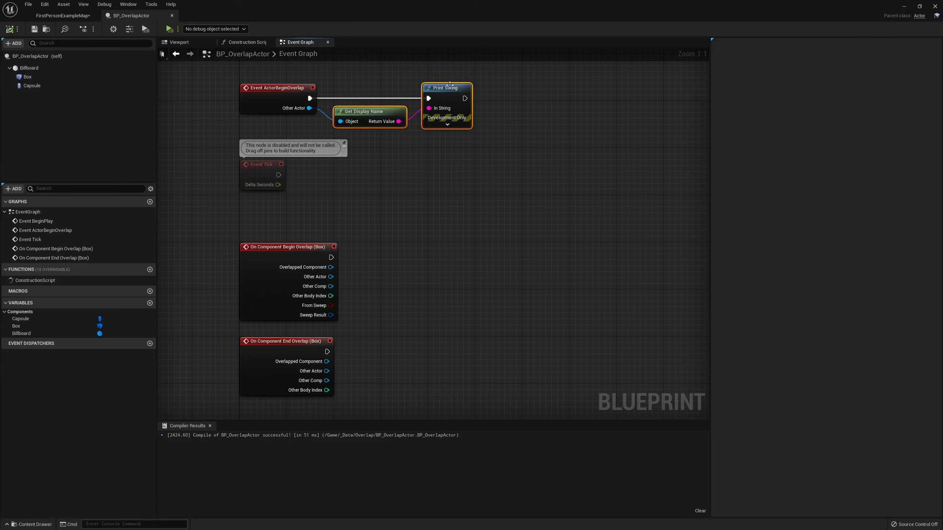
# Paste the print nodes, drop the For Each Loop, and print "Box Begin Overlap" on Box begin overlap.
pyautogui.hotkey('ctrl', 'v')
pyautogui.click(412, 268)
pyautogui.press('Delete')
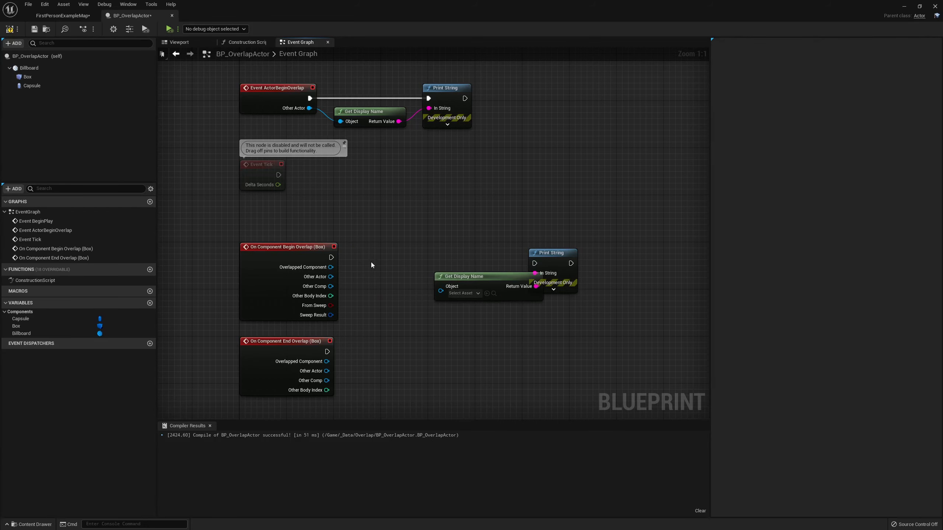
pyautogui.moveTo(352, 264)
pyautogui.mouseDown()
pyautogui.moveTo(534, 263)
pyautogui.moveTo(442, 263)
pyautogui.mouseUp()
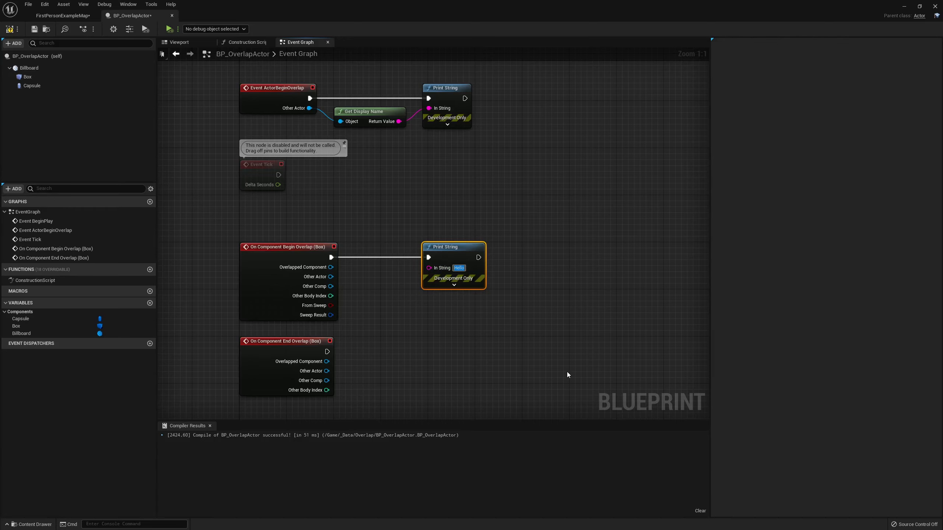
pyautogui.write('x Beg')
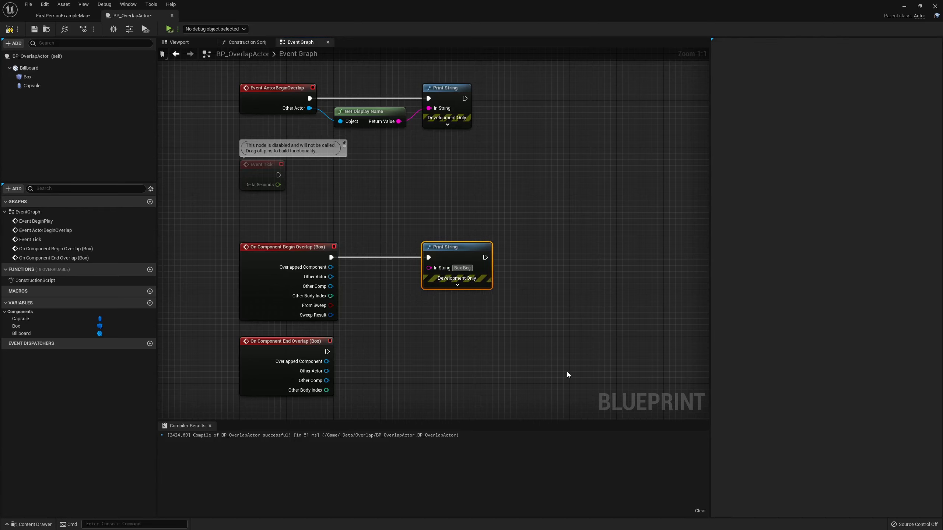
pyautogui.write('in Overlap')
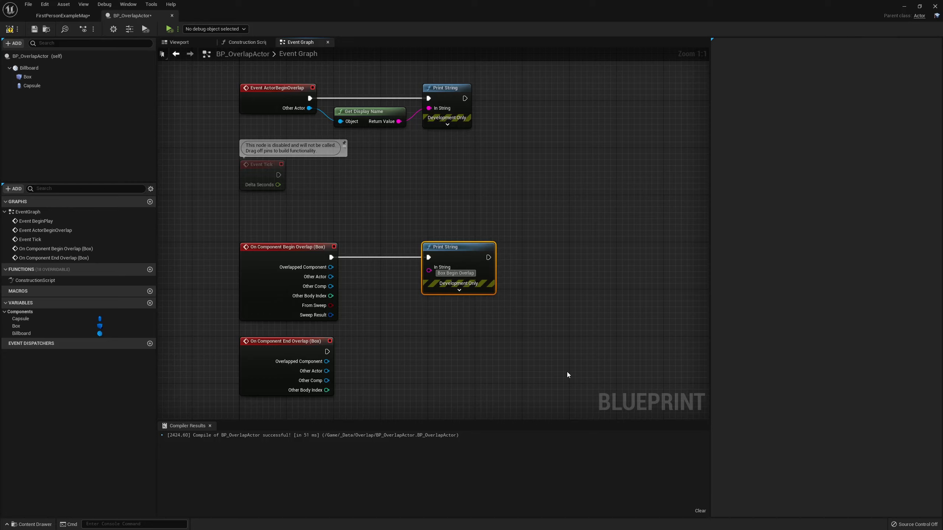
pyautogui.click(617, 405)
# Set both Print String durations to 5.0, then compile and save.
pyautogui.click(459, 291)
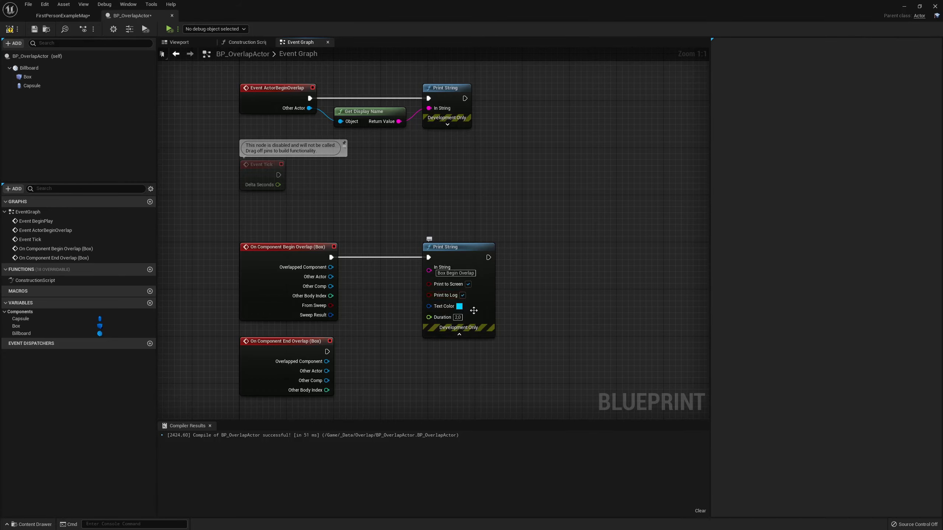
pyautogui.click(457, 317)
pyautogui.write('5')
pyautogui.click(447, 124)
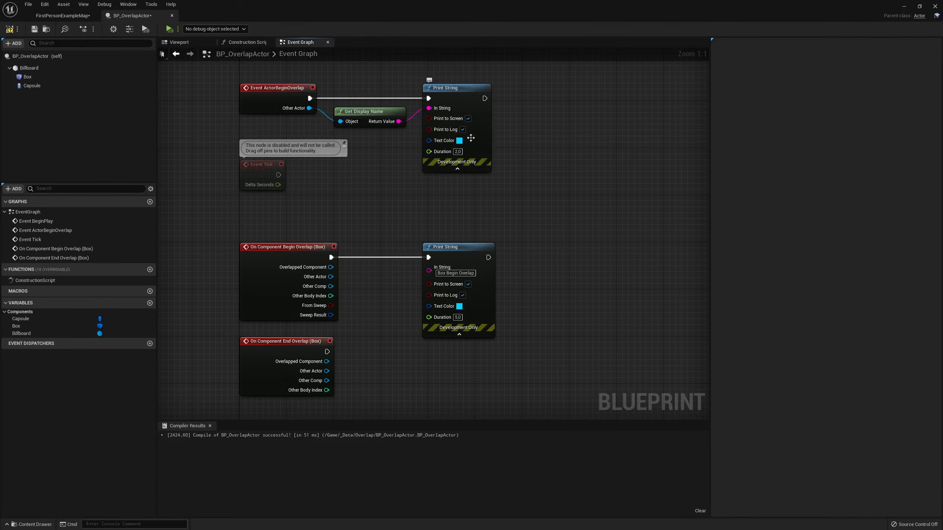
pyautogui.write('5')
pyautogui.click(536, 189)
pyautogui.click(9, 29)
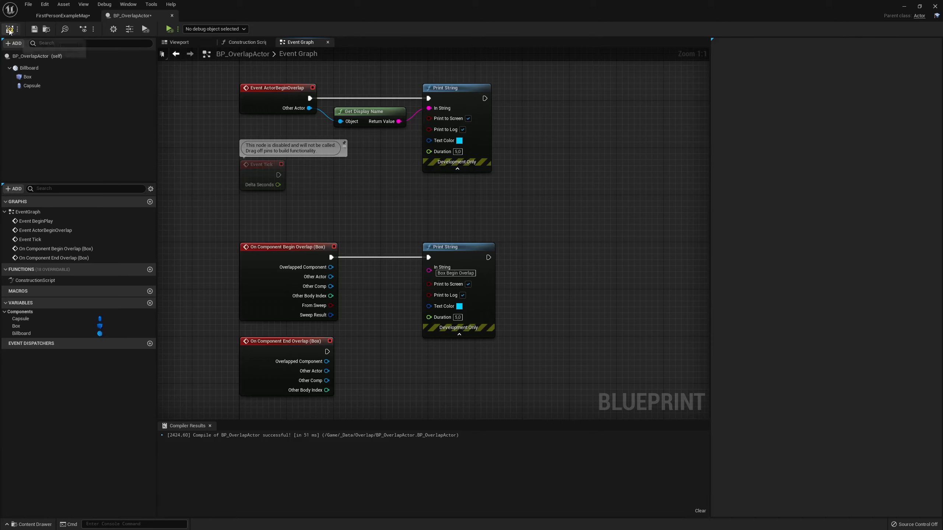
pyautogui.click(34, 30)
pyautogui.scroll(-1, 449, 227)
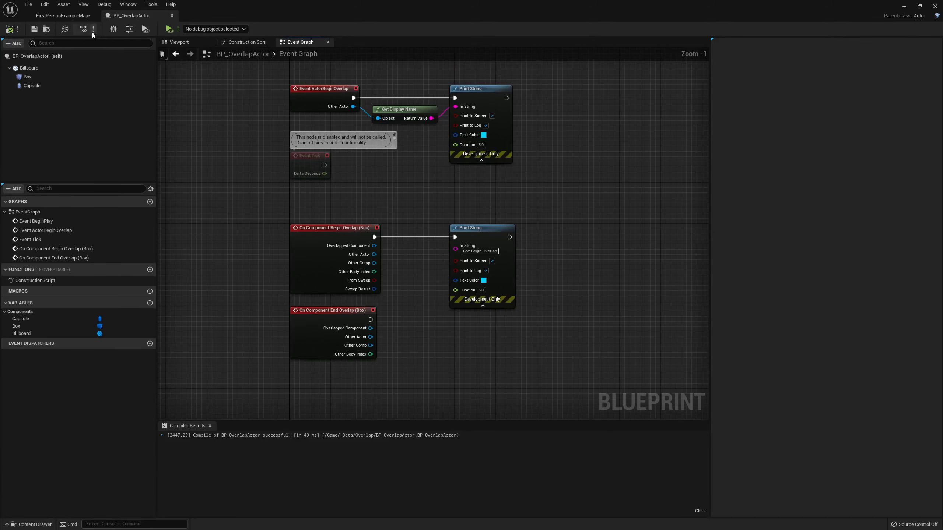
# Save the FirstPersonExampleMap level and briefly play-test it.
pyautogui.click(63, 15)
pyautogui.hotkey('ctrl', 's')
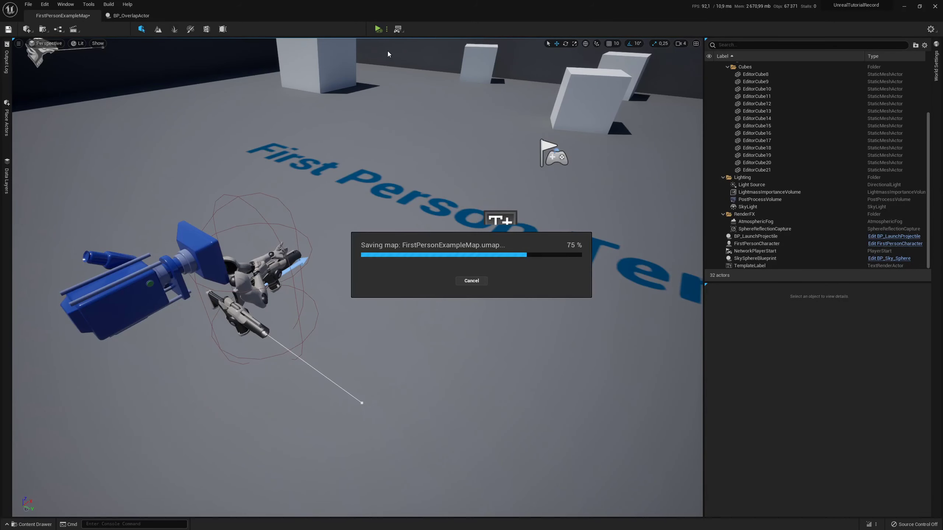
pyautogui.click(378, 30)
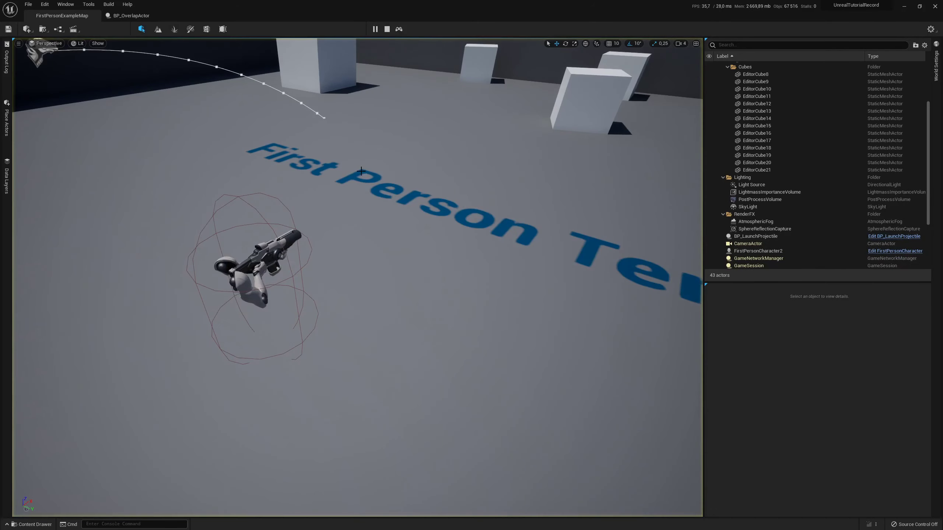
pyautogui.click(387, 29)
# Place BP_OverlapActor in the level above the floor and untick Hidden in Game for its collision shapes.
pyautogui.click(28, 523)
pyautogui.moveTo(185, 389); pyautogui.dragTo(419, 290)
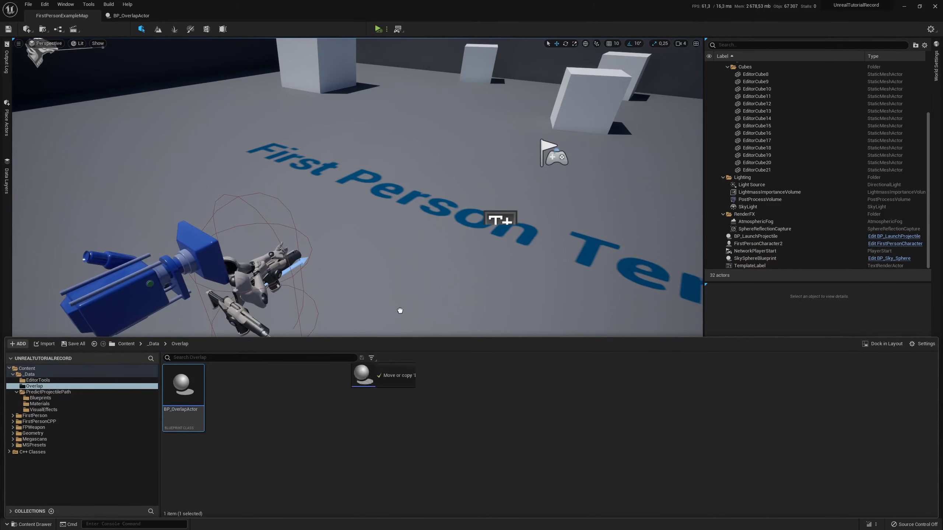
pyautogui.moveTo(429, 257); pyautogui.dragTo(441, 180)
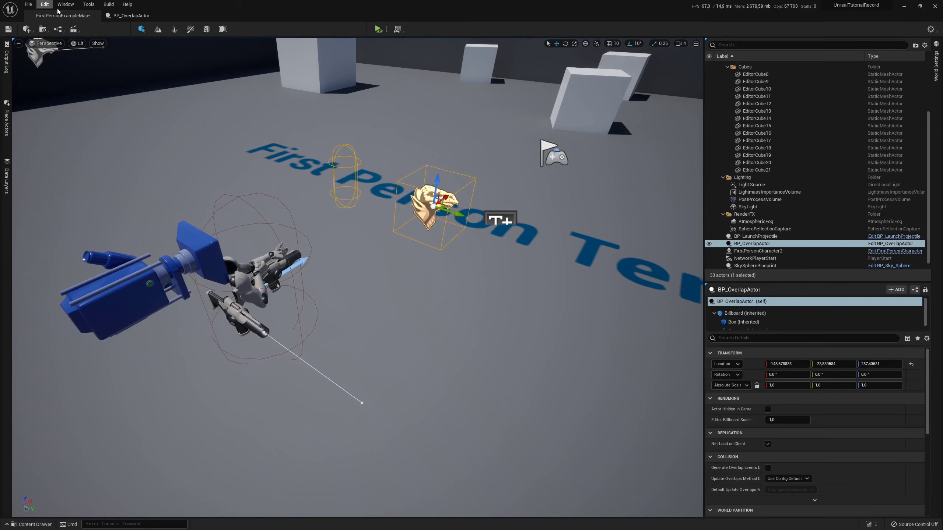
pyautogui.click(138, 18)
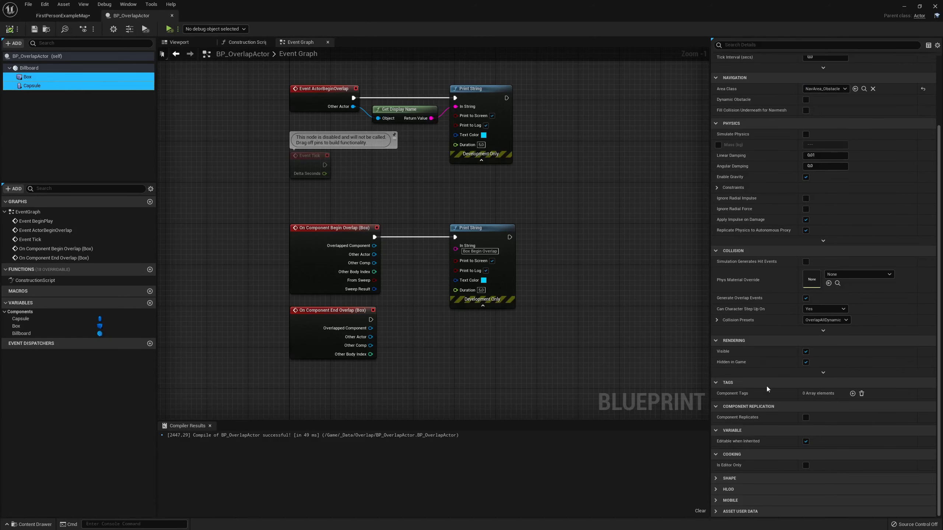
pyautogui.click(806, 363)
# Compile and save BP_OverlapActor, then play FirstPersonExampleMap.
pyautogui.click(9, 29)
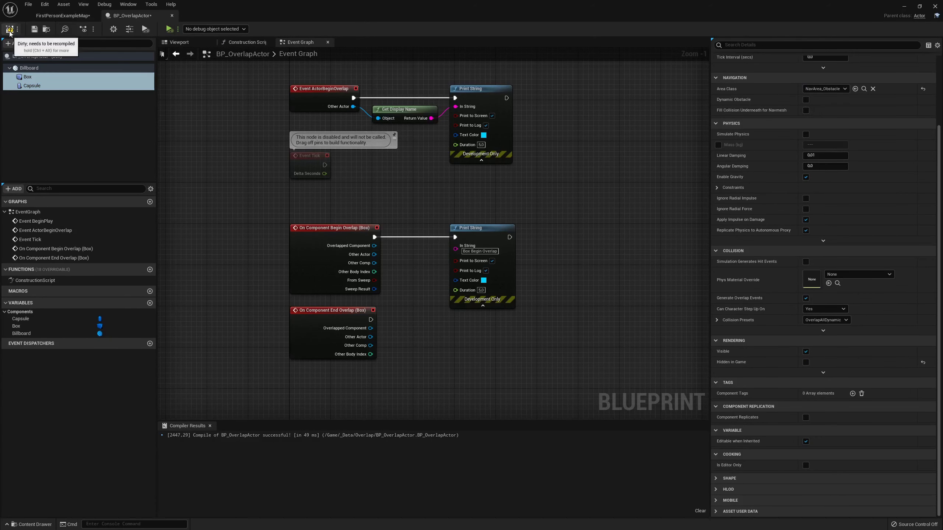
pyautogui.click(35, 30)
pyautogui.click(63, 15)
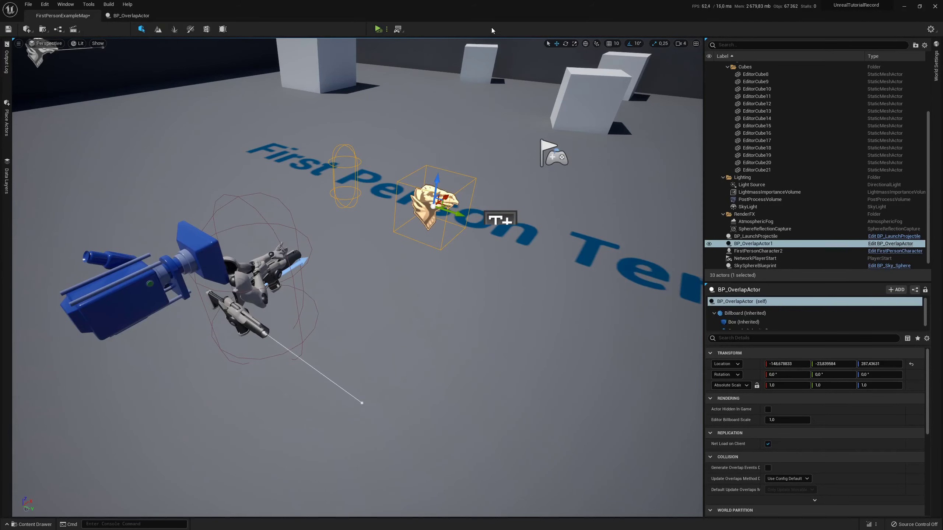
pyautogui.click(379, 32)
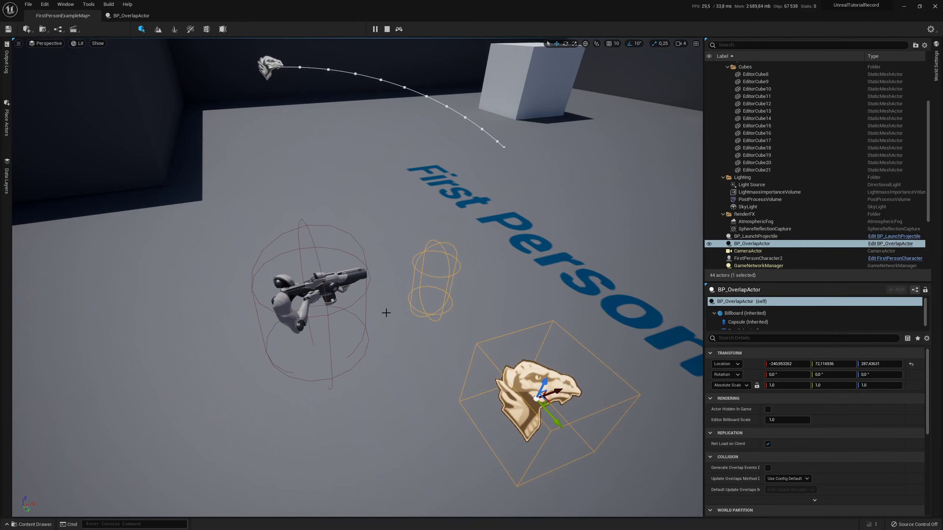
# Move BP_OverlapActor onto the player to trigger the overlap message, then stop and return to the Event Graph.
pyautogui.moveTo(386, 312); pyautogui.dragTo(475, 316)
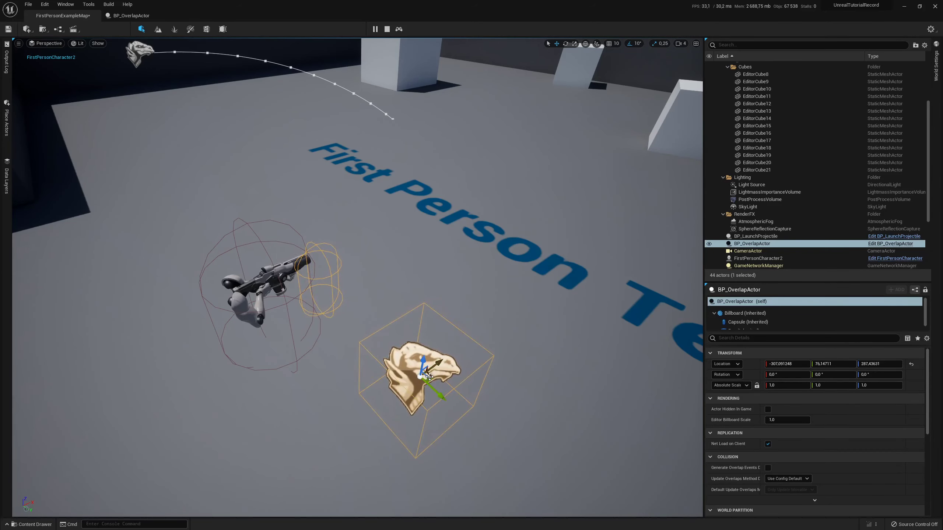
pyautogui.moveTo(433, 378); pyautogui.dragTo(397, 265)
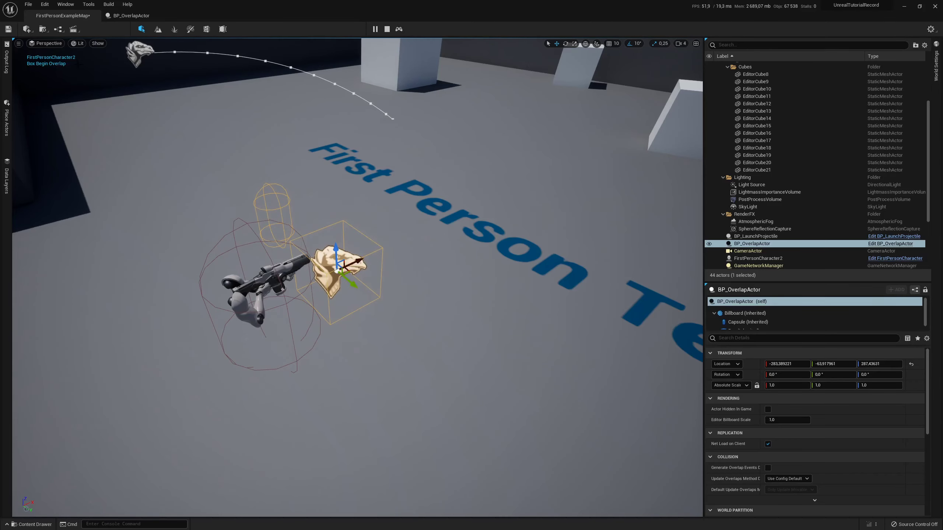
pyautogui.click(387, 29)
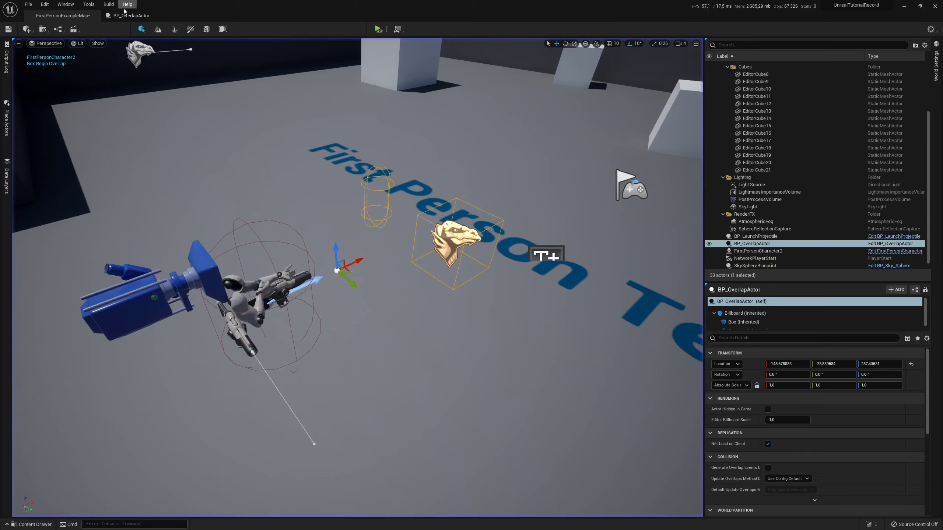
pyautogui.click(130, 15)
# Inspect the Event ActorBeginOverlap and Box overlap nodes, then select and deselect the Box component.
pyautogui.click(355, 129)
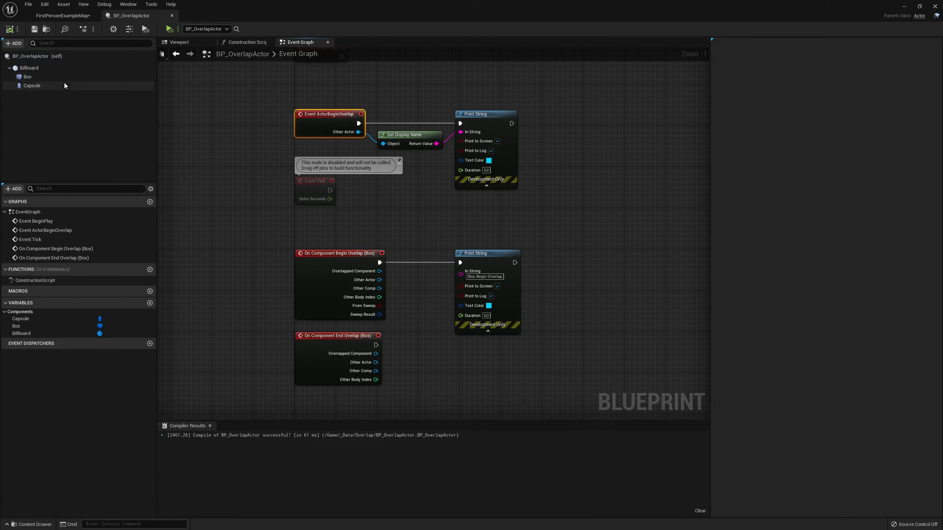
pyautogui.moveTo(263, 274); pyautogui.dragTo(275, 209, button='right')
pyautogui.moveTo(276, 176); pyautogui.dragTo(346, 217)
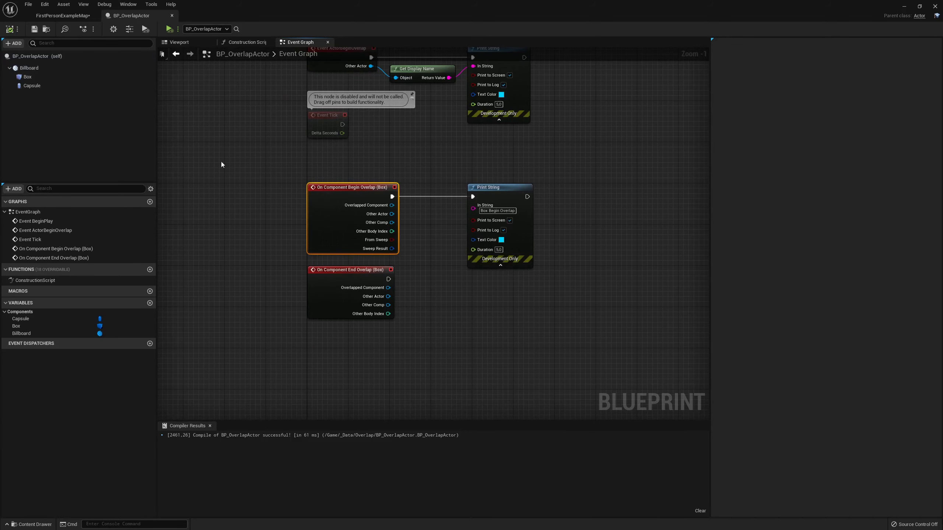
pyautogui.click(45, 78)
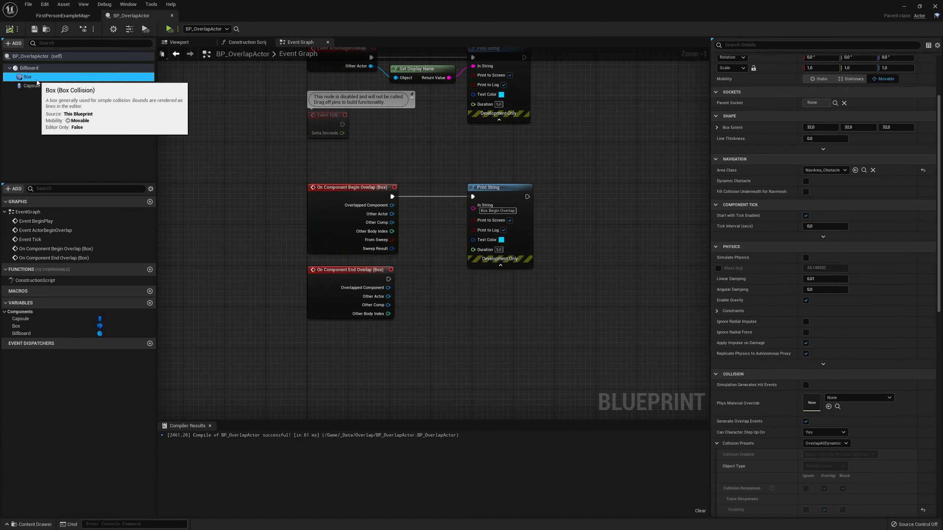
pyautogui.moveTo(37, 79); pyautogui.dragTo(40, 105)
# Browse the + Add component list several times without adding anything yet.
pyautogui.click(13, 43)
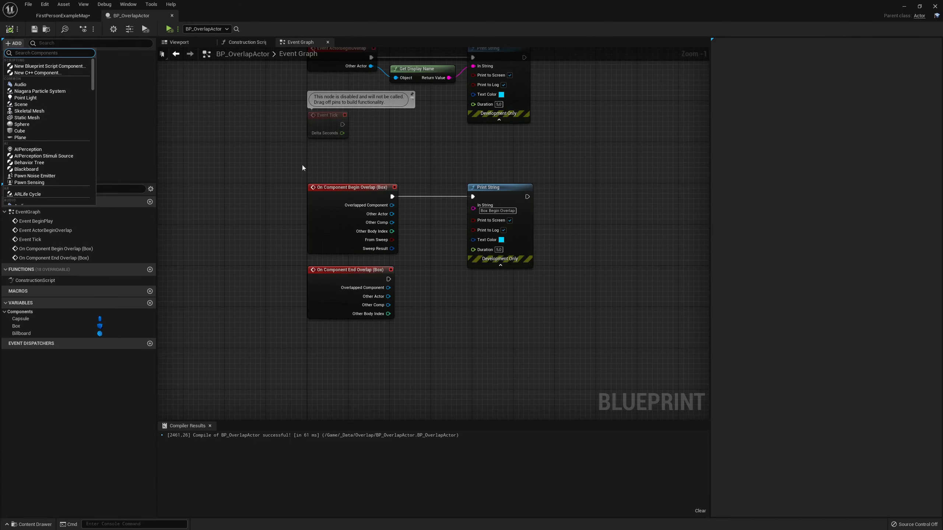
pyautogui.click(305, 168)
pyautogui.moveTo(297, 156)
pyautogui.mouseDown(button='right')
pyautogui.moveTo(286, 184)
pyautogui.moveTo(271, 192)
pyautogui.mouseUp(button='right')
pyautogui.click(19, 44)
pyautogui.scroll(-3, 49, 156)
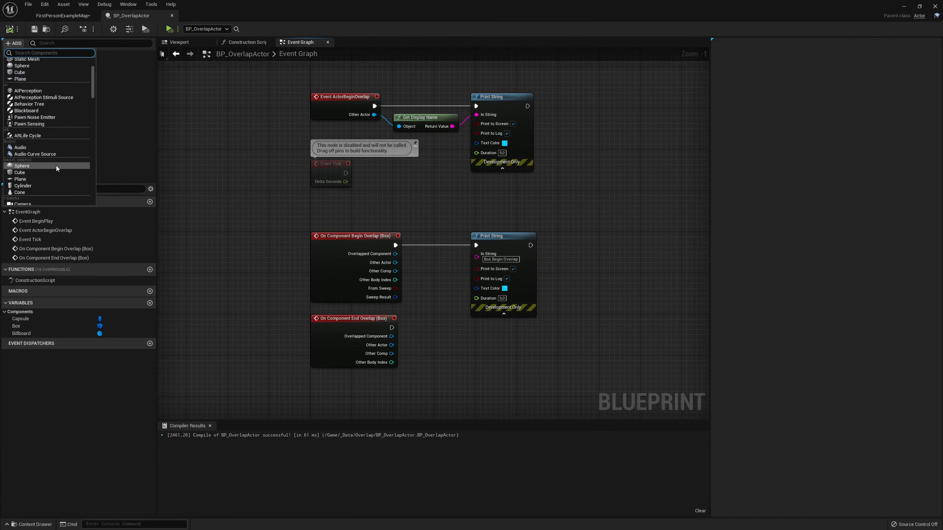
pyautogui.scroll(-3, 49, 160)
pyautogui.scroll(-1, 48, 162)
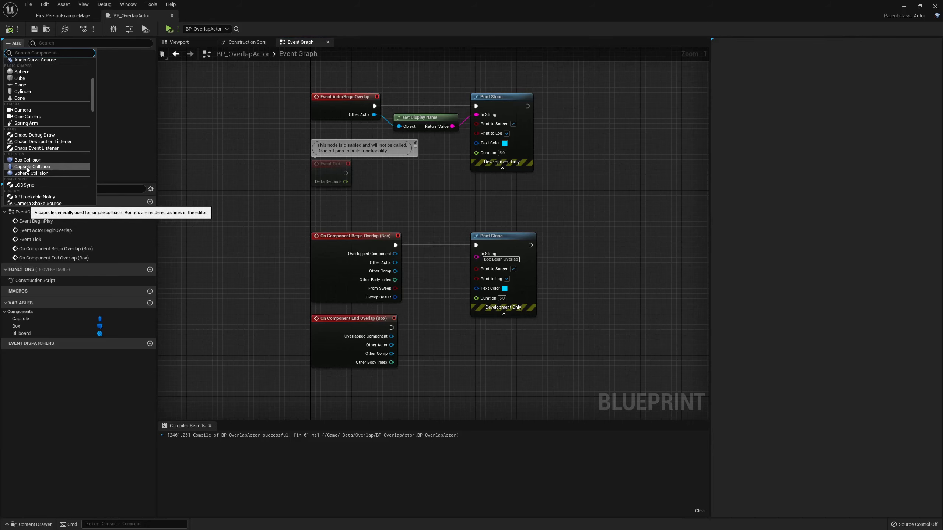
pyautogui.scroll(5, 34, 178)
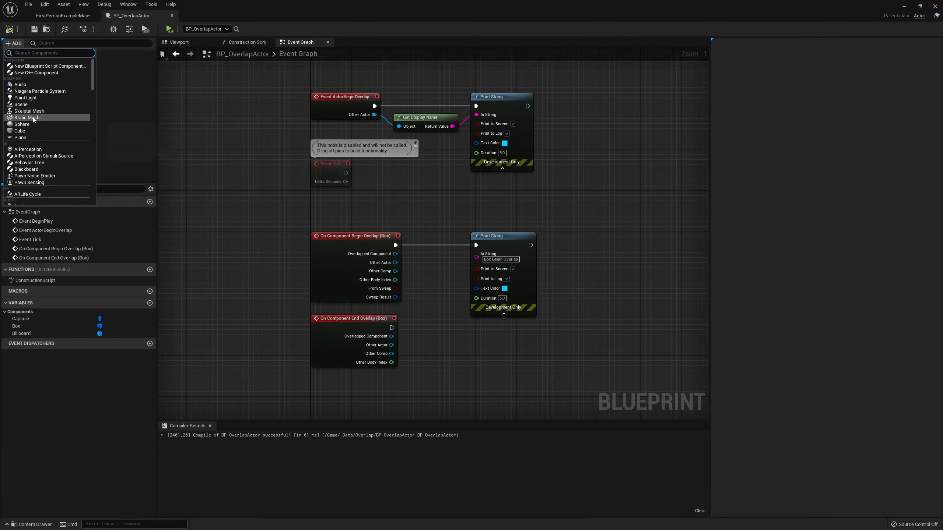
pyautogui.click(239, 223)
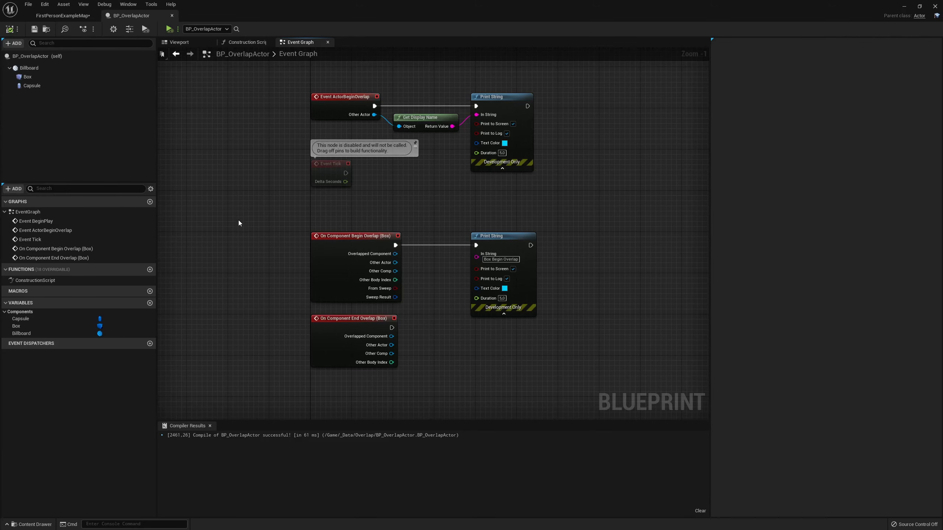
pyautogui.click(13, 43)
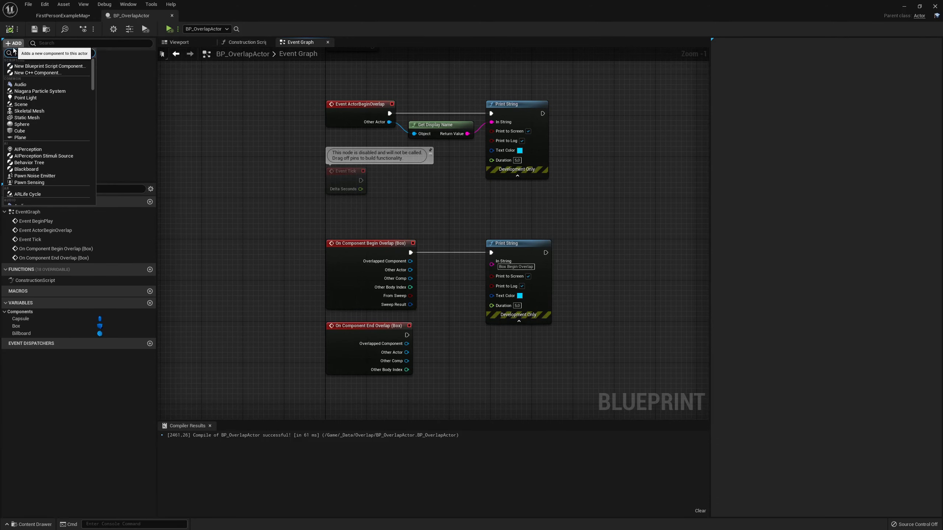
pyautogui.scroll(-3, 54, 128)
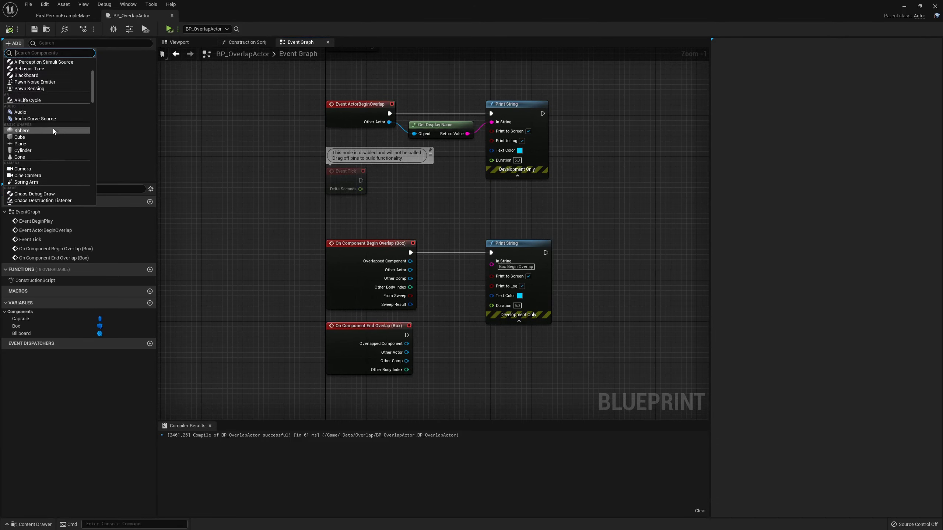
pyautogui.scroll(3, 53, 129)
# Add a Static Mesh component named StaticMesh and switch to the Viewport preview.
pyautogui.click(40, 119)
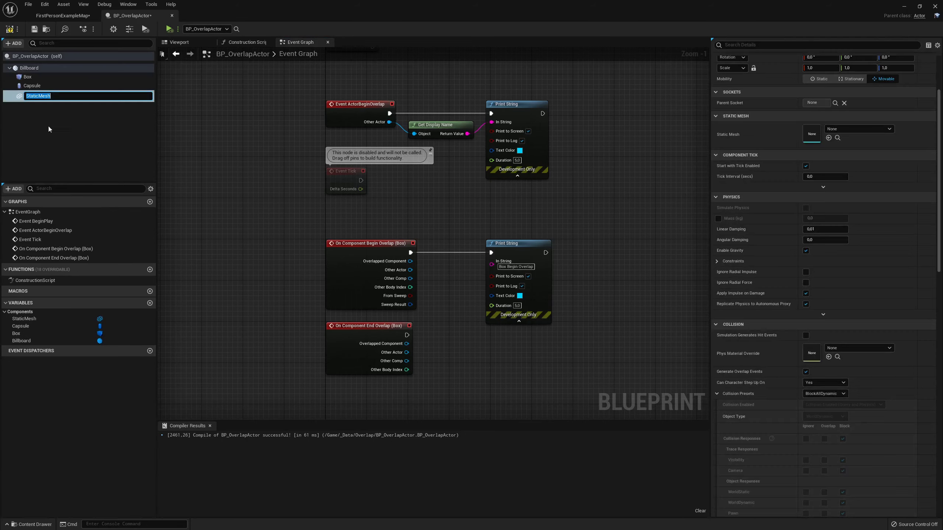
pyautogui.click(39, 94)
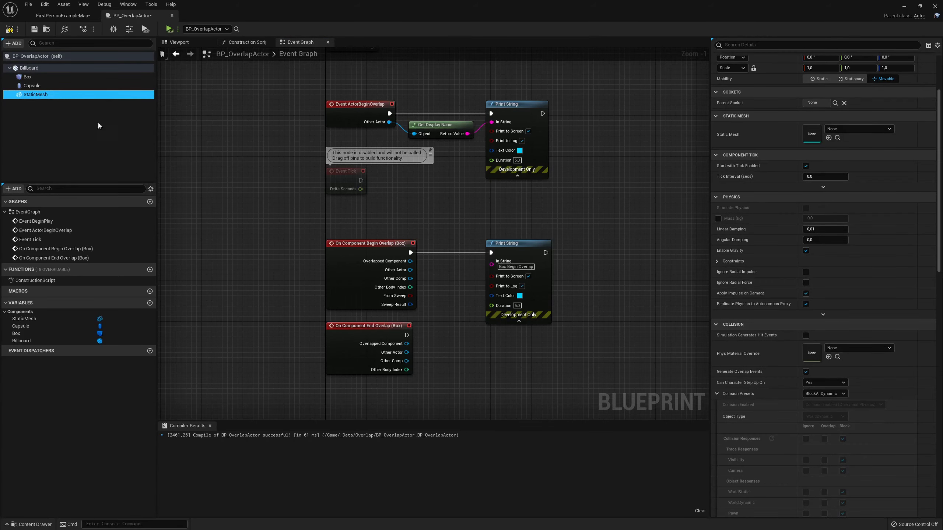
pyautogui.click(195, 42)
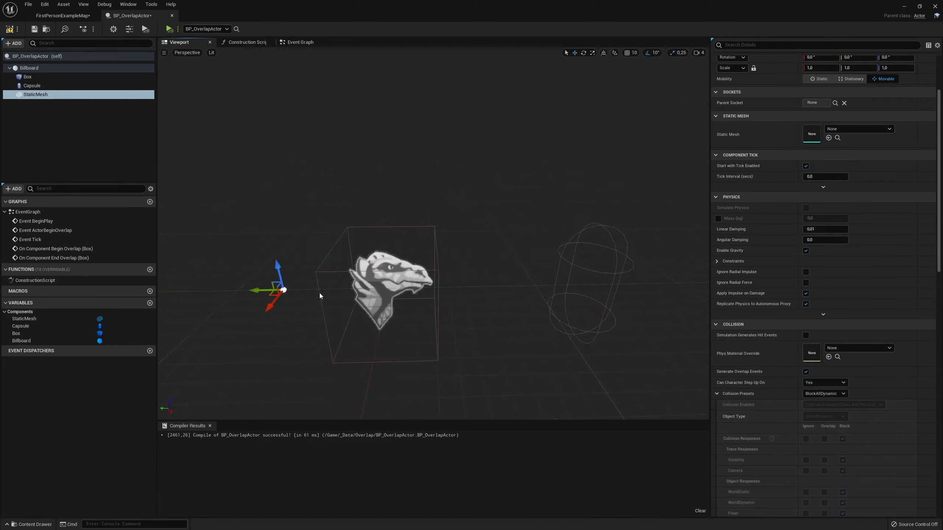
pyautogui.keyDown('shift'); pyautogui.moveTo(236, 291); pyautogui.dragTo(208, 290); pyautogui.keyUp('shift')
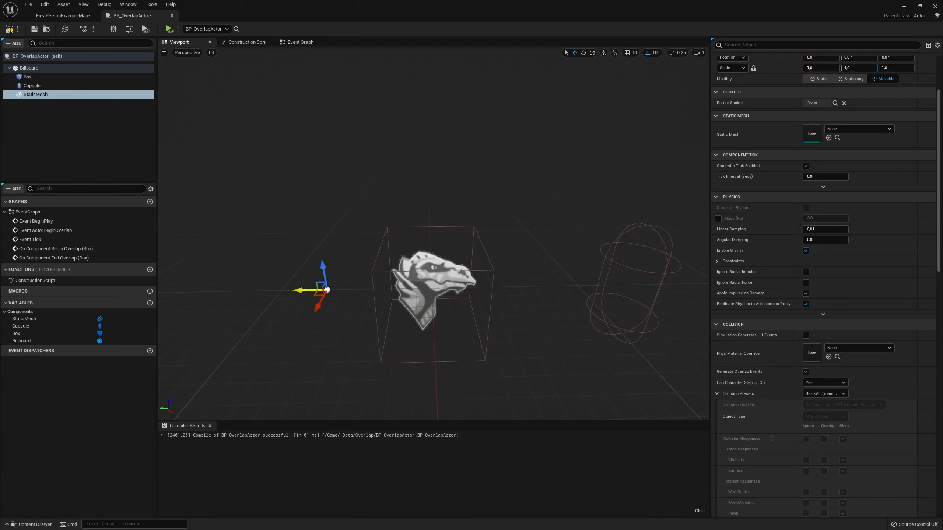
# Set the mesh to S_Pebbles_Pack_ukhkbediw_lod5_Var1 and its Z scale to 10.
pyautogui.click(849, 129)
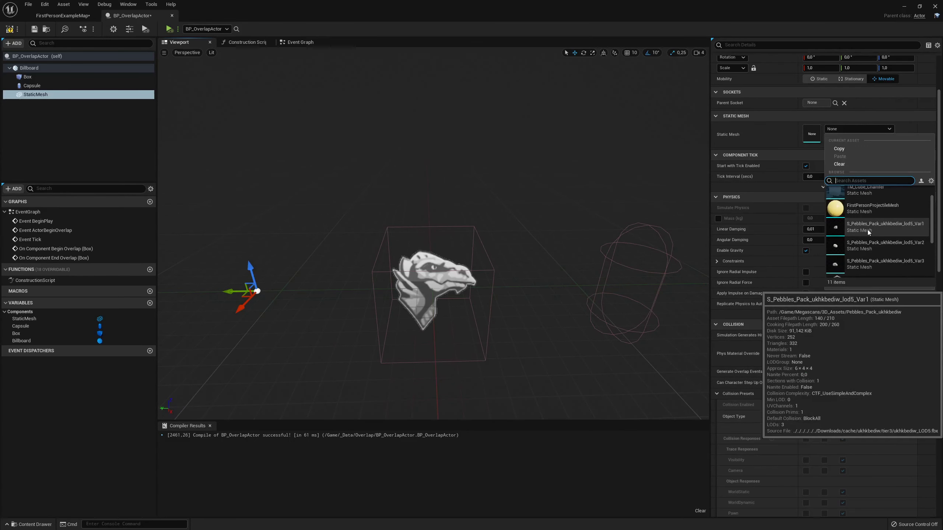
pyautogui.click(868, 216)
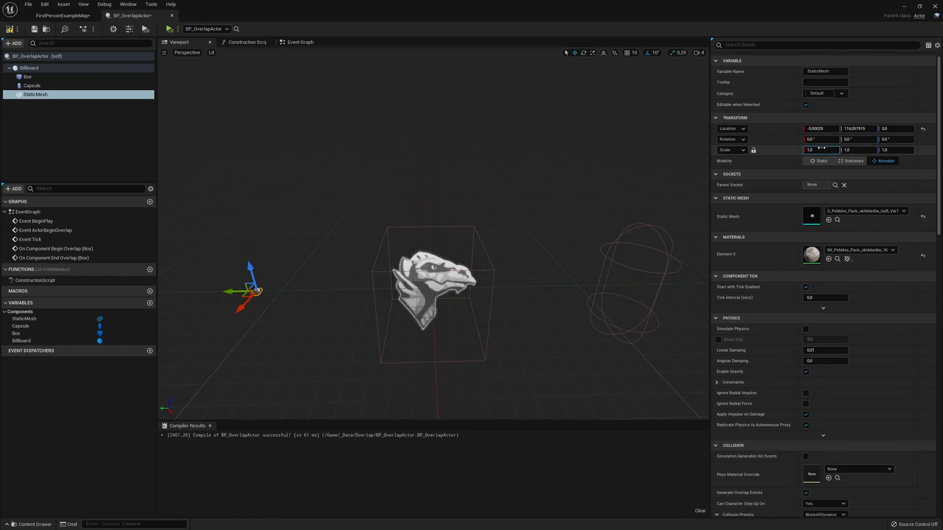
pyautogui.click(900, 150)
pyautogui.write('10')
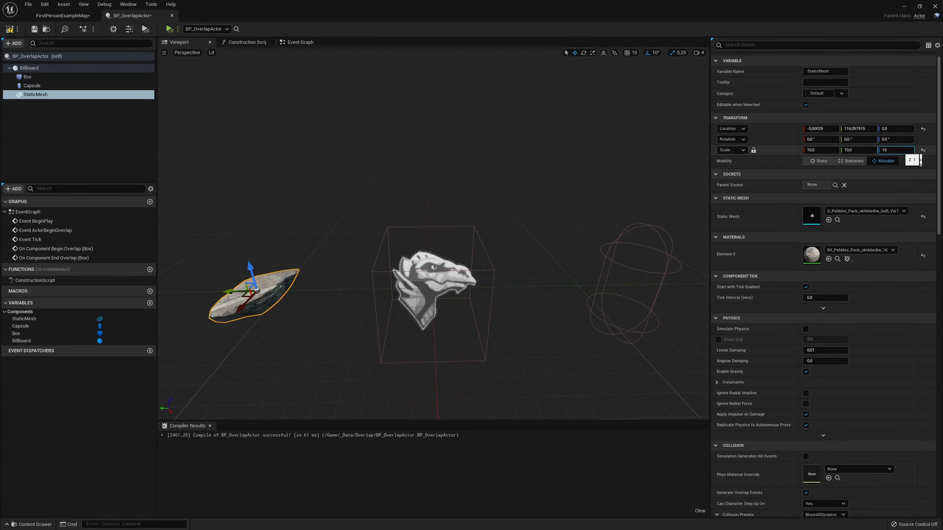
pyautogui.press('Return')
pyautogui.moveTo(515, 215); pyautogui.dragTo(464, 212, button='right')
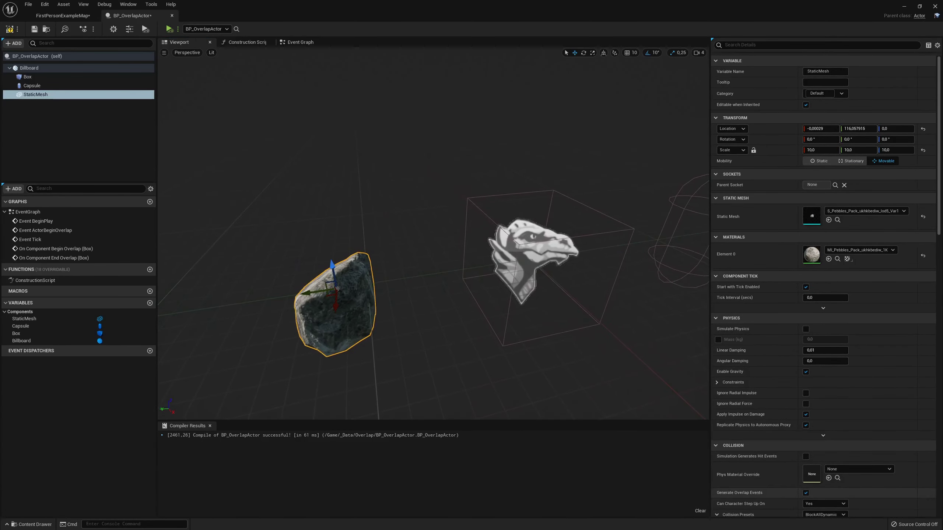
pyautogui.scroll(-5, 759, 257)
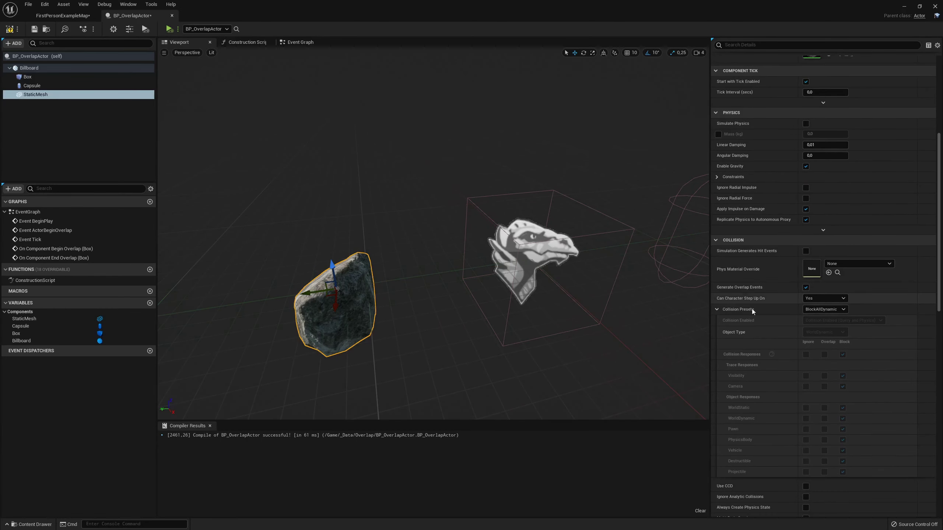
# Set the rock's collision preset to OverlapAllDynamic, then compile and save the blueprint.
pyautogui.click(815, 310)
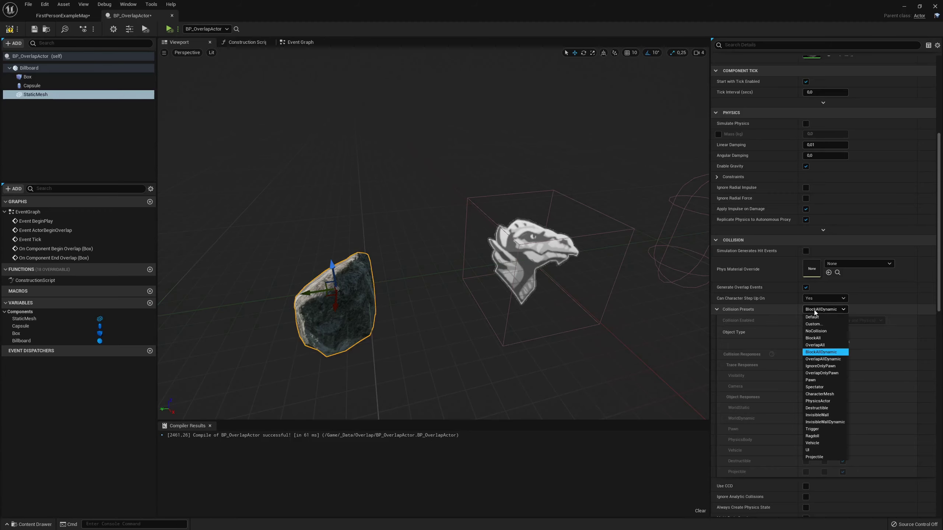
pyautogui.click(814, 311)
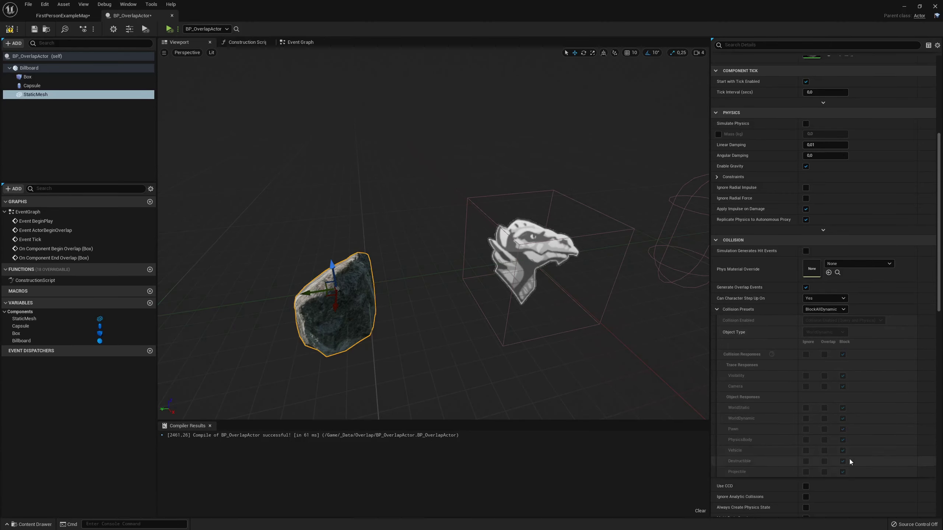
pyautogui.click(821, 309)
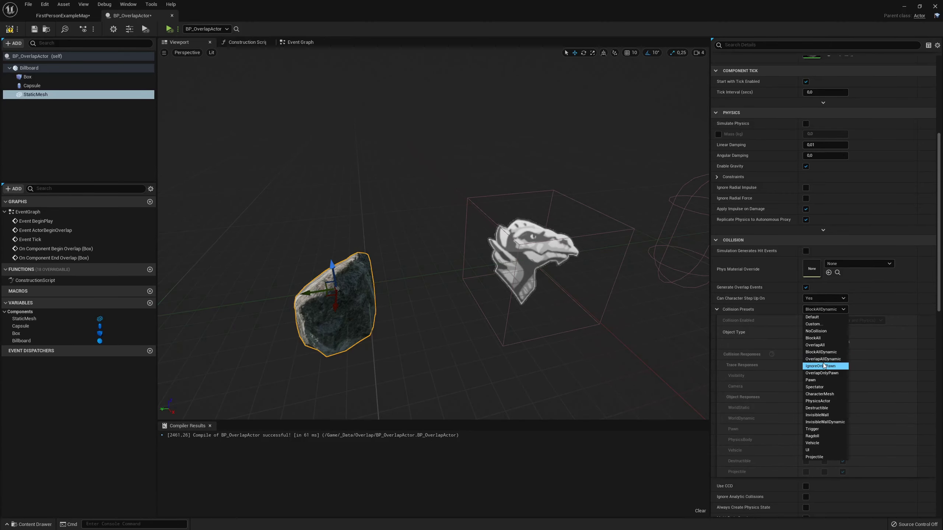
pyautogui.click(823, 363)
pyautogui.click(820, 308)
pyautogui.click(817, 359)
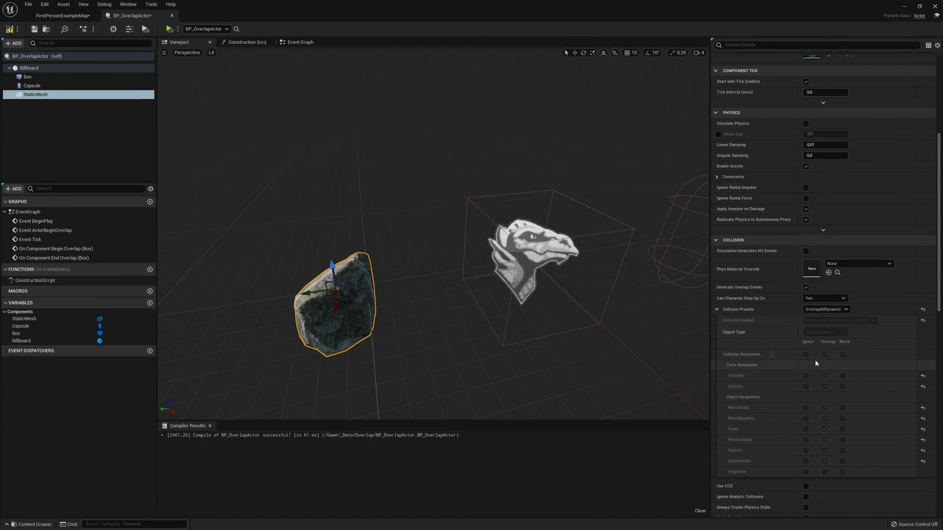
pyautogui.click(10, 29)
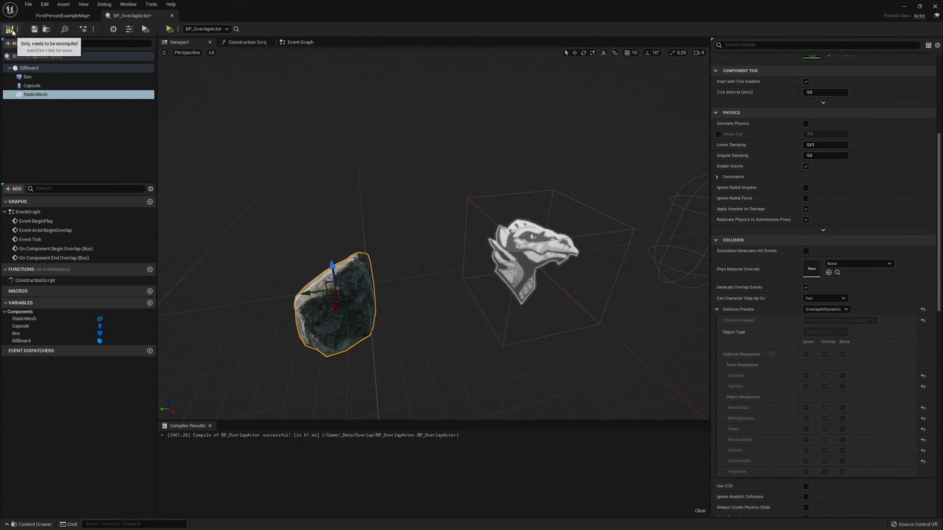
pyautogui.click(33, 30)
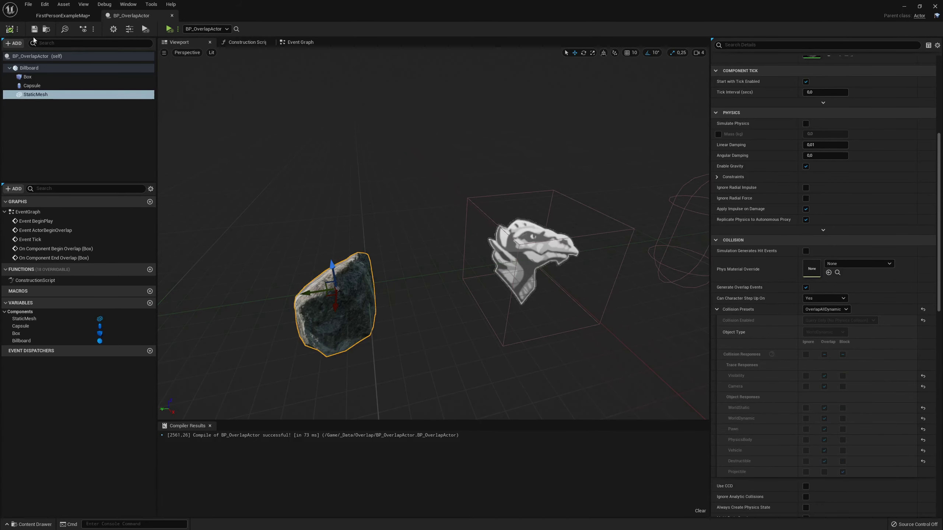
pyautogui.click(70, 19)
pyautogui.click(378, 29)
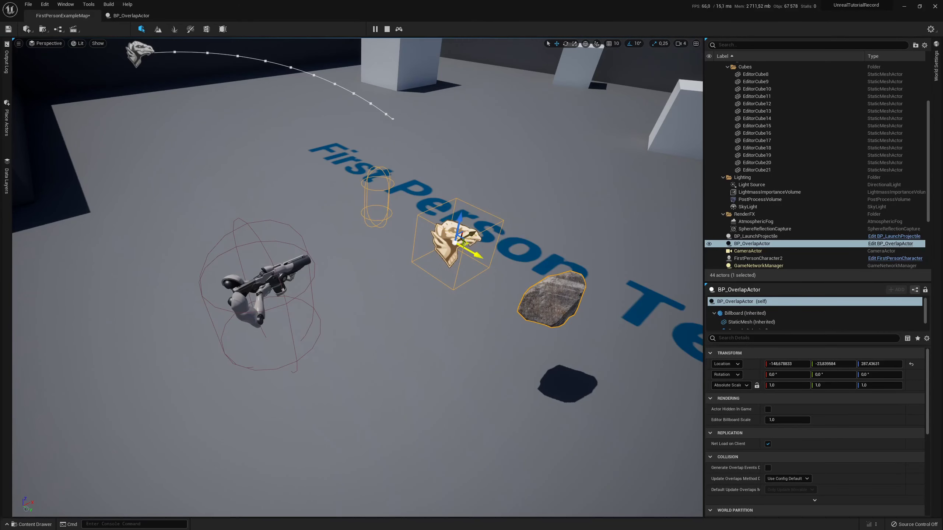
pyautogui.press('f')
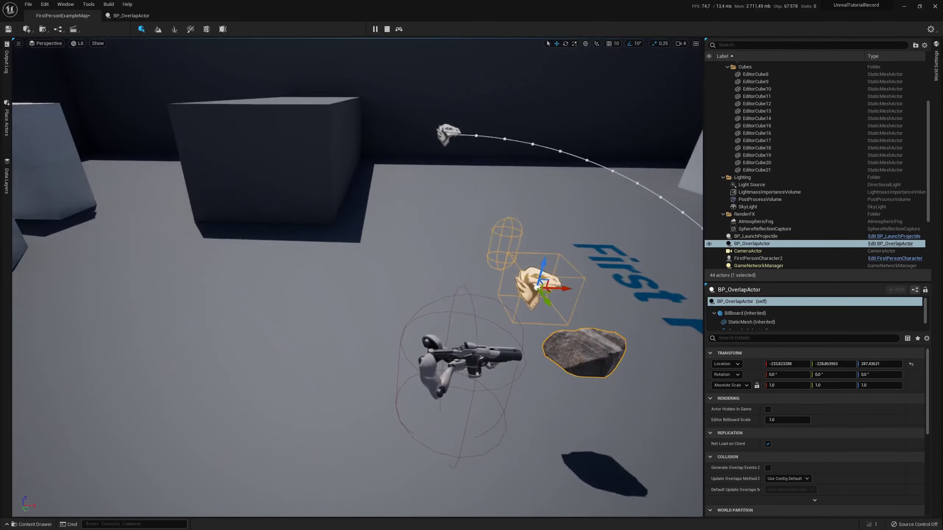
pyautogui.keyDown('alt'); pyautogui.moveTo(445, 240); pyautogui.dragTo(416, 233); pyautogui.keyUp('alt')
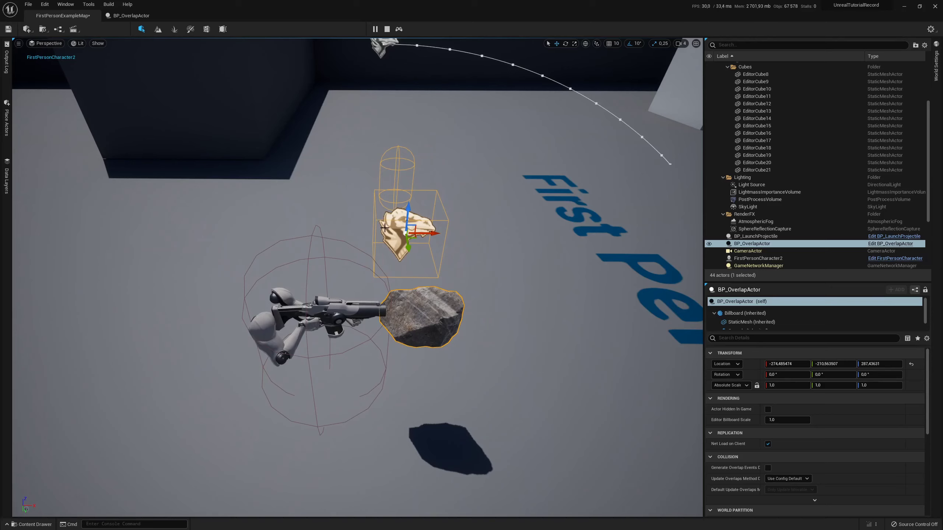
pyautogui.moveTo(417, 238); pyautogui.dragTo(500, 243)
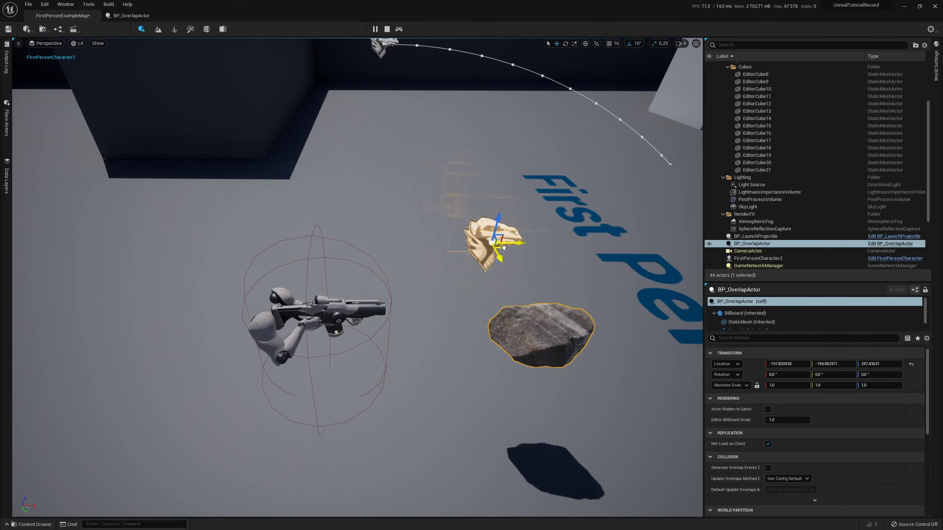
pyautogui.click(387, 30)
pyautogui.click(131, 15)
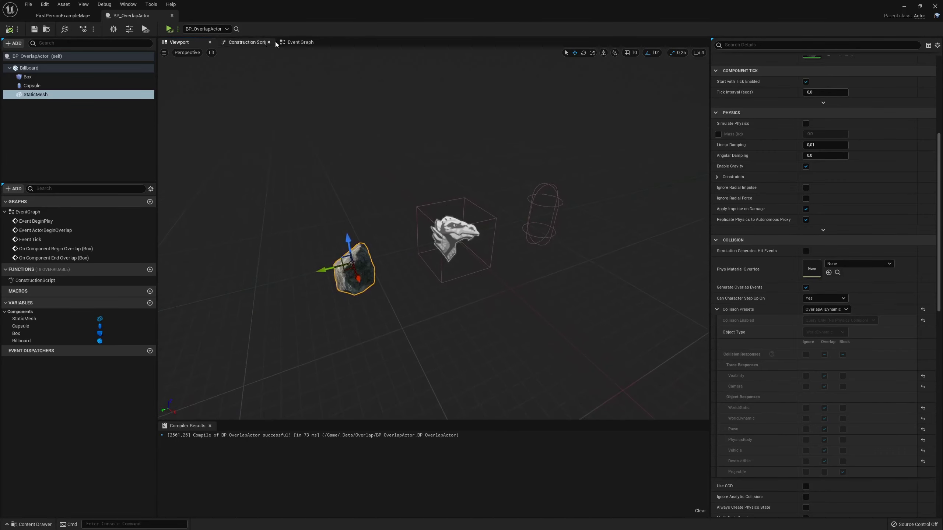
# Open the Event Graph and look over the two component overlap event nodes.
pyautogui.click(291, 43)
pyautogui.scroll(-2, 333, 176)
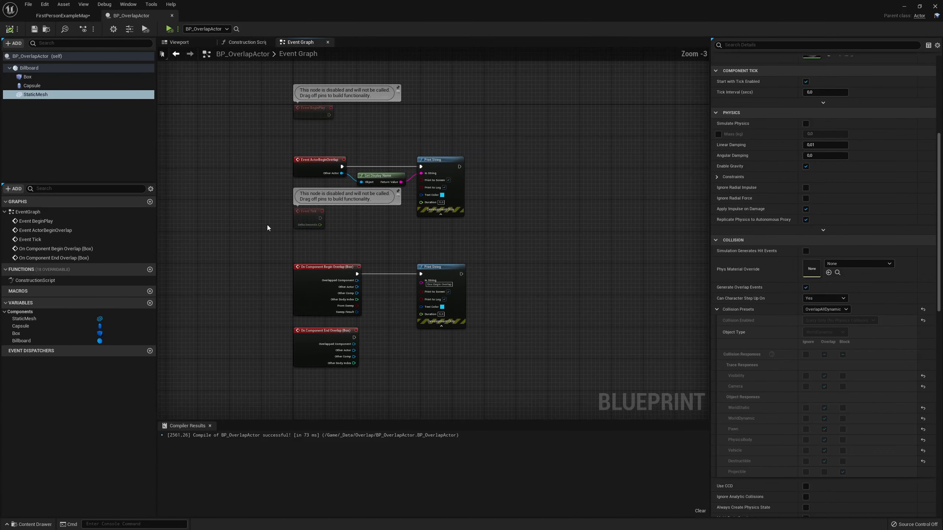
pyautogui.moveTo(259, 209); pyautogui.dragTo(395, 343)
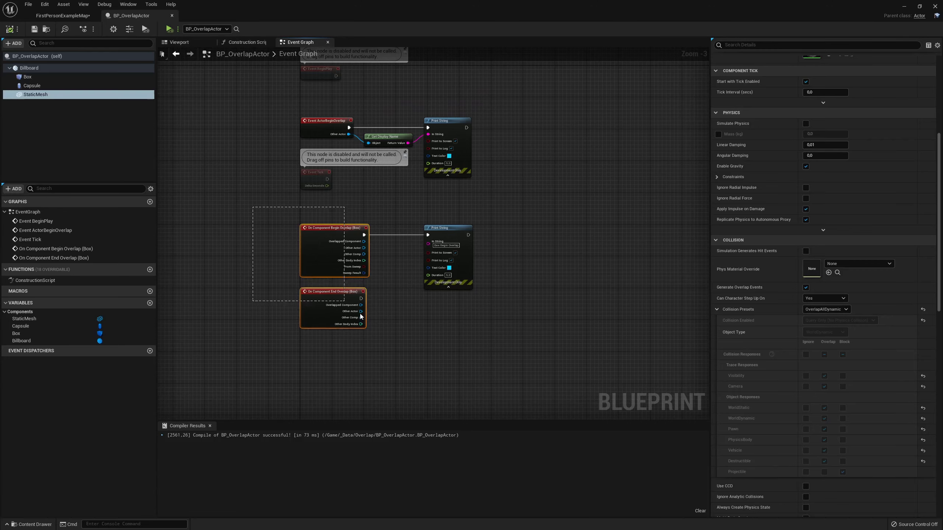
pyautogui.scroll(3, 395, 342)
pyautogui.moveTo(223, 175); pyautogui.dragTo(389, 287)
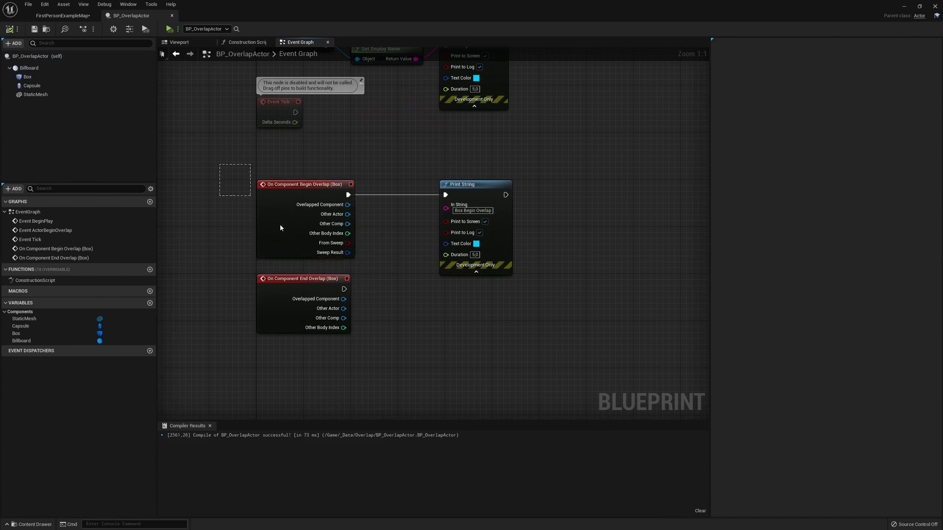
pyautogui.scroll(-2, 401, 307)
pyautogui.click(262, 189)
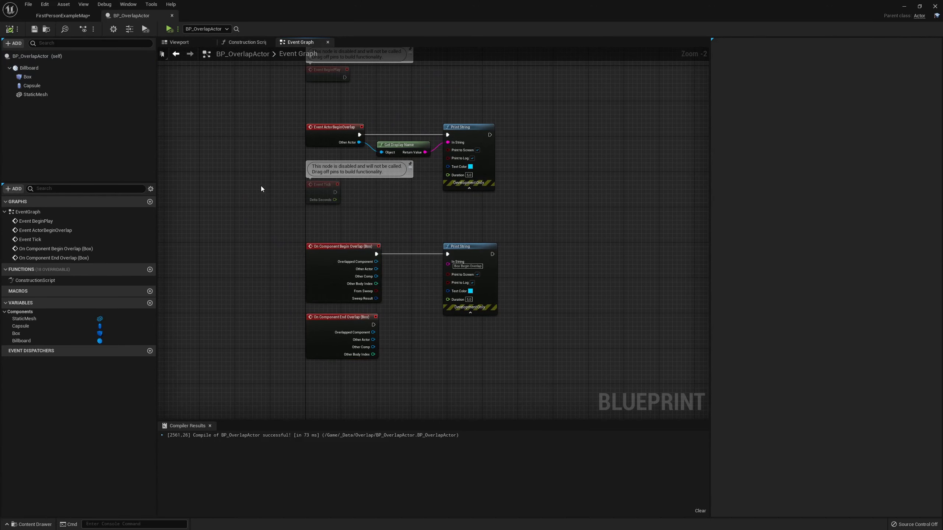
pyautogui.moveTo(432, 234); pyautogui.dragTo(385, 228, button='right')
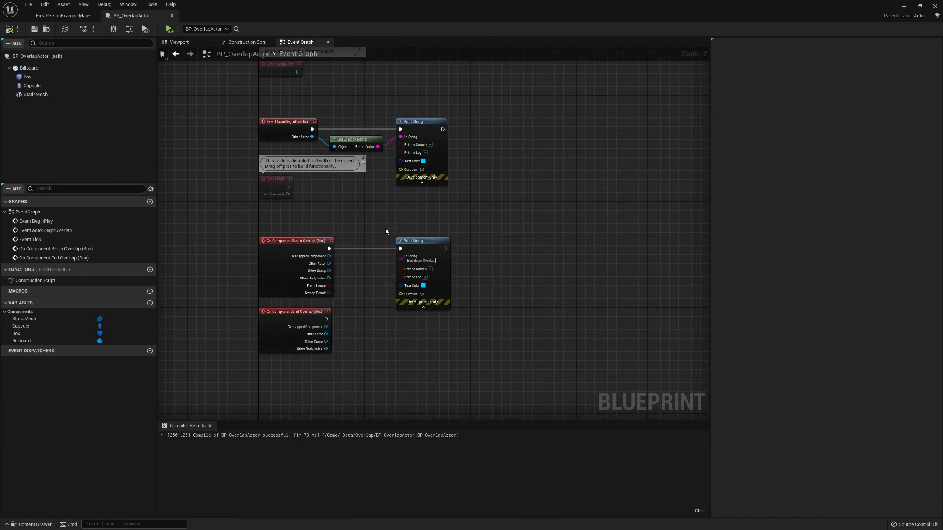
# Search graph actions for 'overlap' without adding a node, then select the Capsule component.
pyautogui.rightClick(568, 199)
pyautogui.write('overlap')
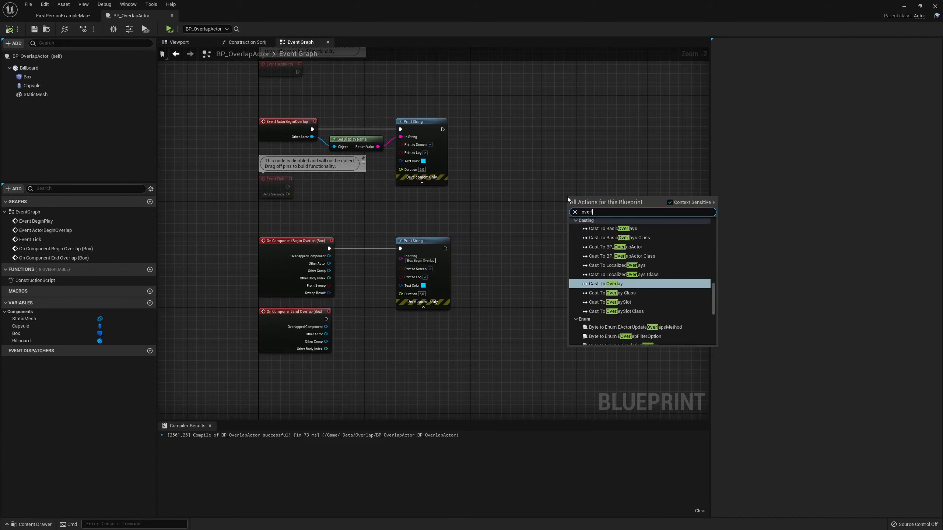
pyautogui.scroll(2, 653, 278)
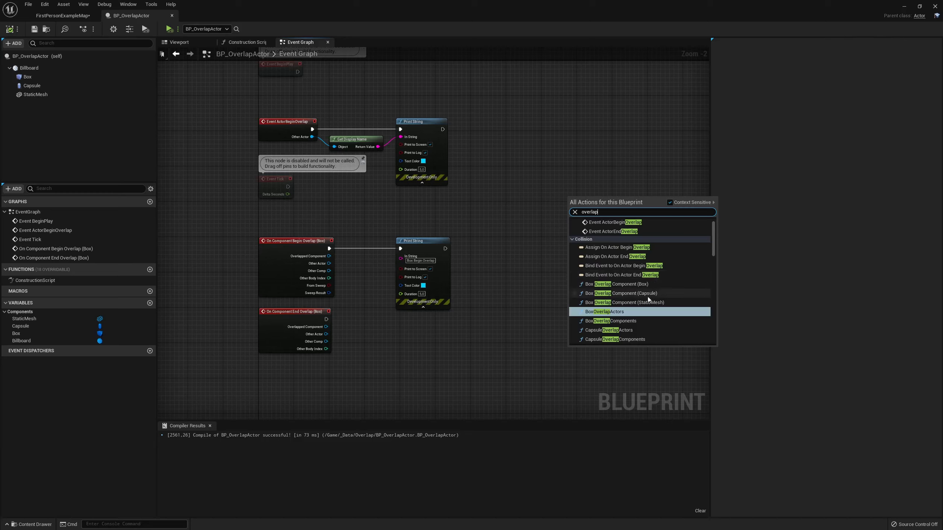
pyautogui.click(552, 268)
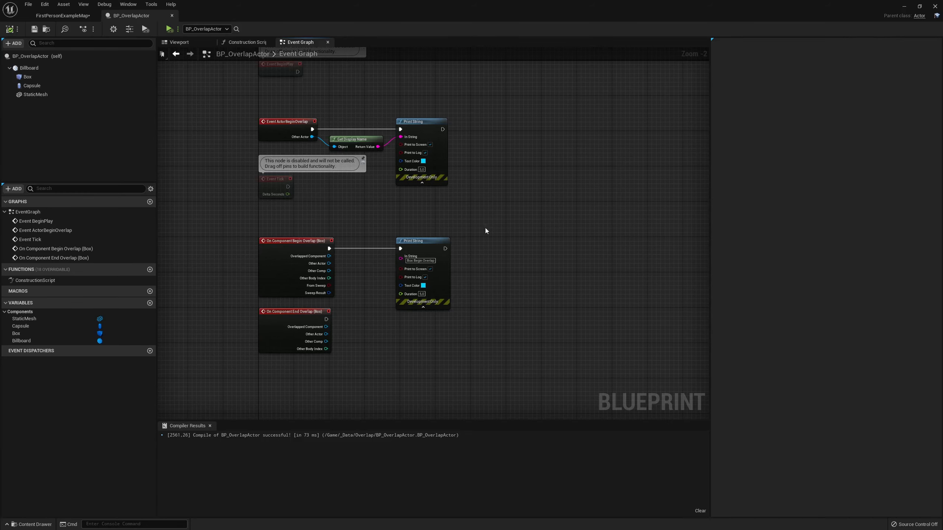
pyautogui.moveTo(284, 180); pyautogui.dragTo(299, 171, button='right')
pyautogui.click(37, 85)
# Delete the Capsule and Box components, confirming the Box deletion.
pyautogui.press('Delete')
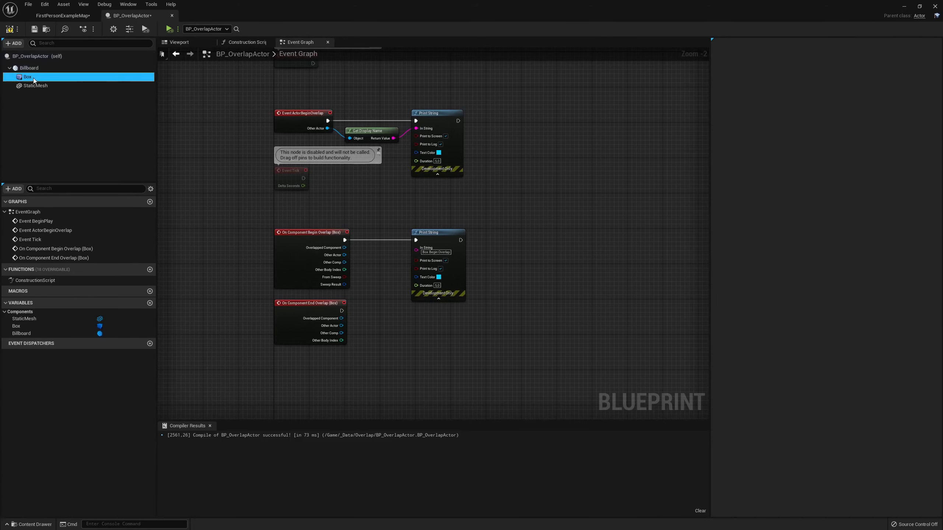
pyautogui.click(40, 79)
pyautogui.press('Delete')
pyautogui.click(524, 286)
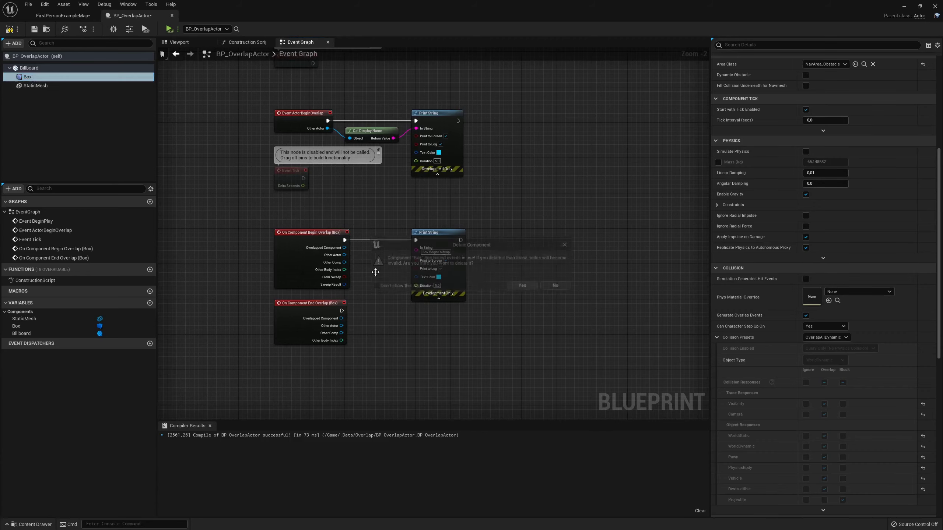
# Delete the Box overlap events, Print String and actor begin-overlap chain, plus the StaticMesh component.
pyautogui.click(334, 275)
pyautogui.press('Delete')
pyautogui.click(319, 312)
pyautogui.press('Delete')
pyautogui.moveTo(392, 231); pyautogui.dragTo(444, 266)
pyautogui.press('Delete')
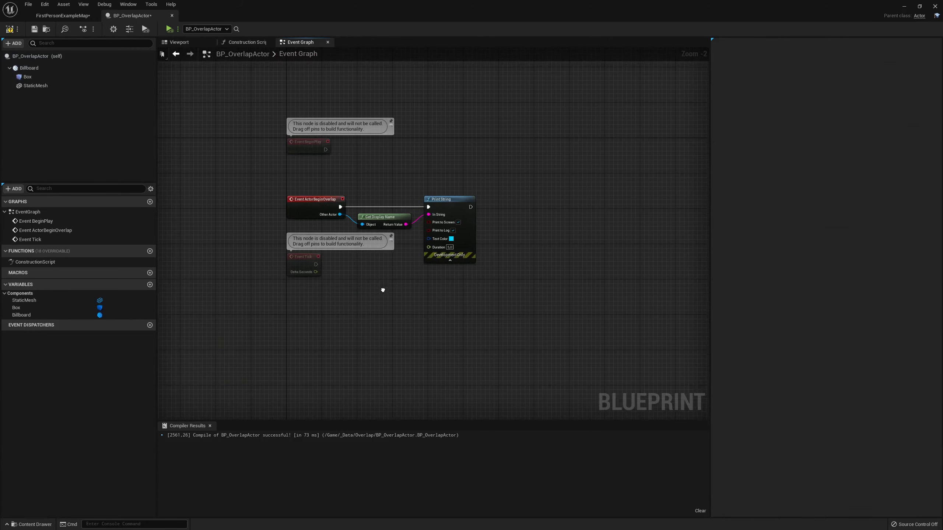
pyautogui.moveTo(254, 192); pyautogui.dragTo(446, 226)
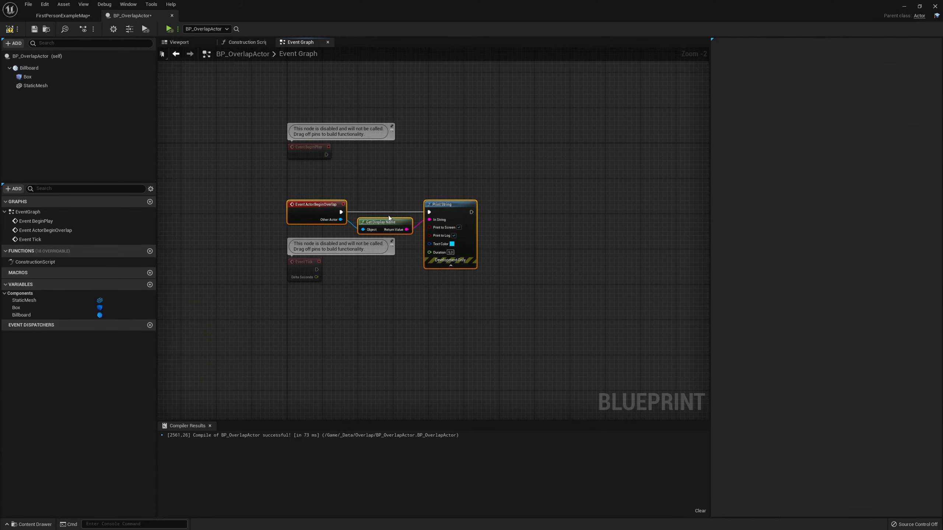
pyautogui.press('Delete')
pyautogui.click(41, 77)
pyautogui.press('Delete')
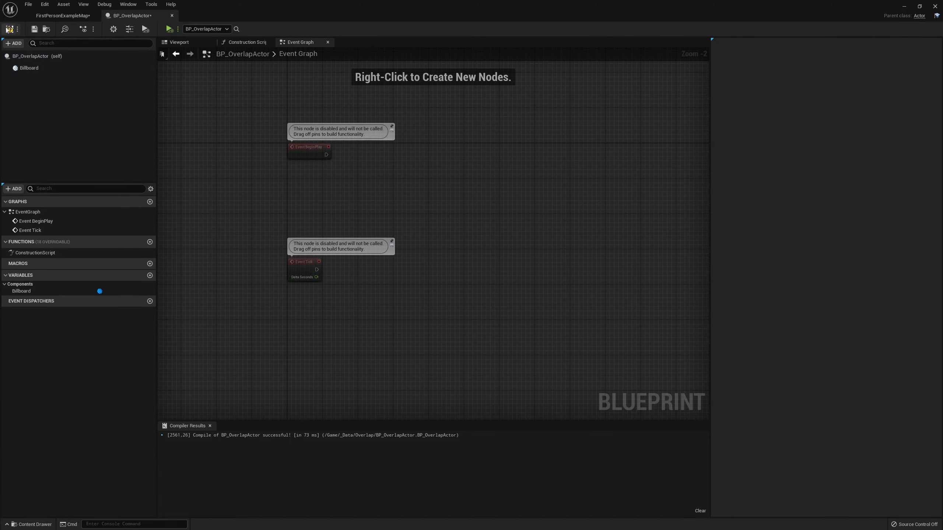
# Search actions for 'overlap' and add a Bind Event to On Actor Begin Overlap node.
pyautogui.rightClick(488, 226)
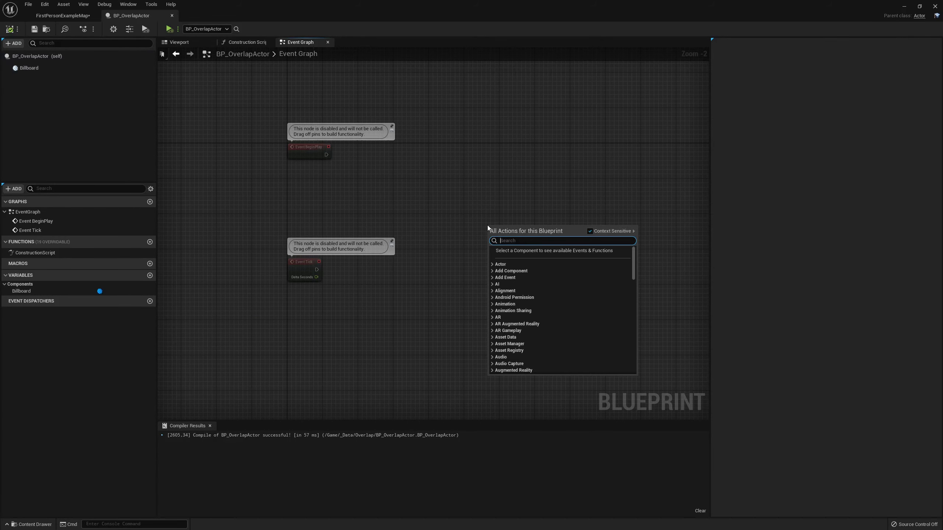
pyautogui.write('overlap')
pyautogui.scroll(-3, 575, 314)
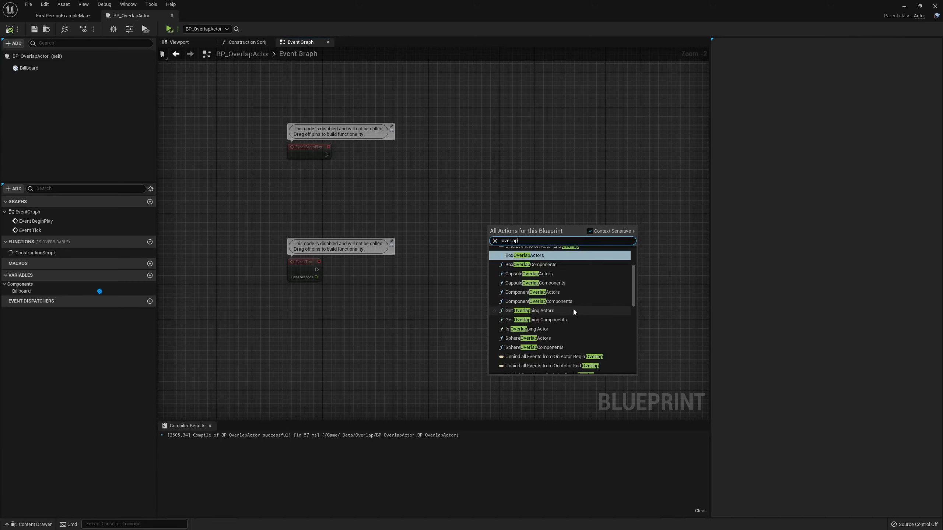
pyautogui.scroll(2, 556, 312)
pyautogui.scroll(1, 552, 313)
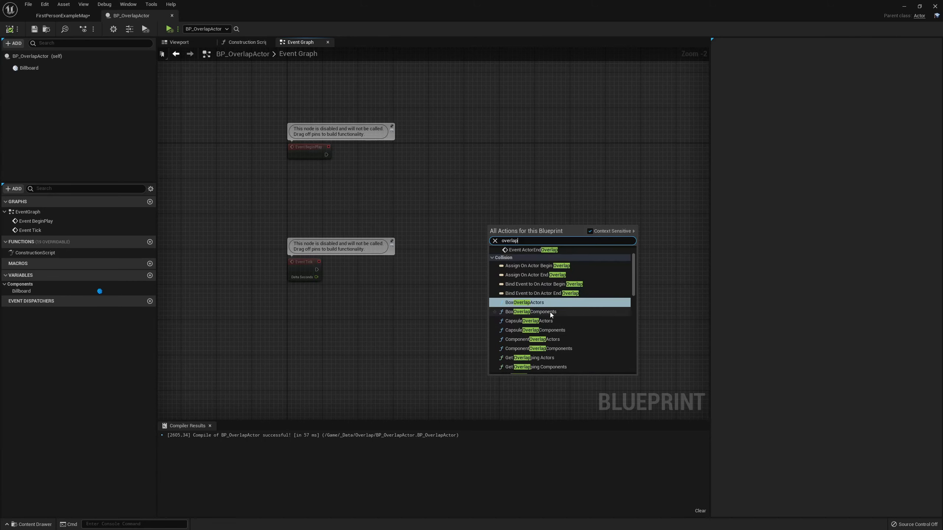
pyautogui.scroll(1, 550, 312)
pyautogui.scroll(-2, 550, 316)
pyautogui.scroll(2, 549, 316)
pyautogui.scroll(-1, 549, 316)
pyautogui.scroll(1, 531, 276)
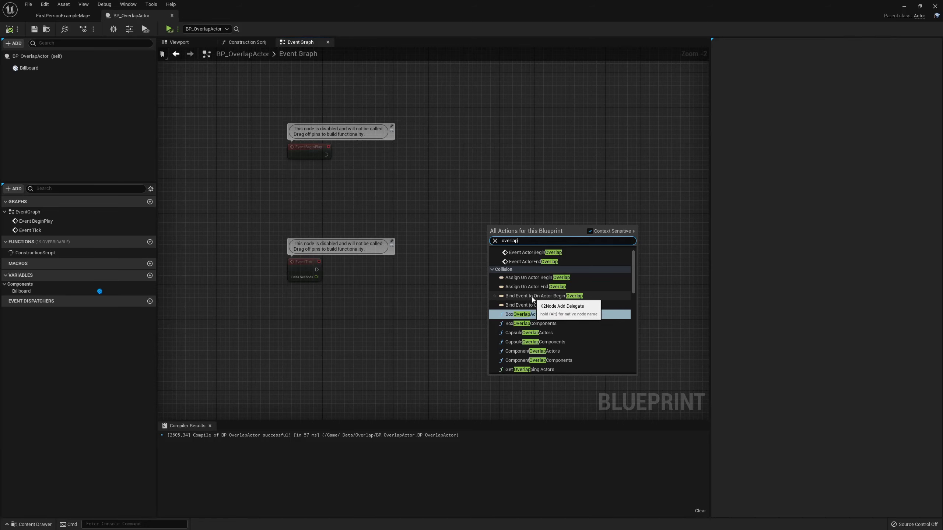
pyautogui.scroll(1, 532, 298)
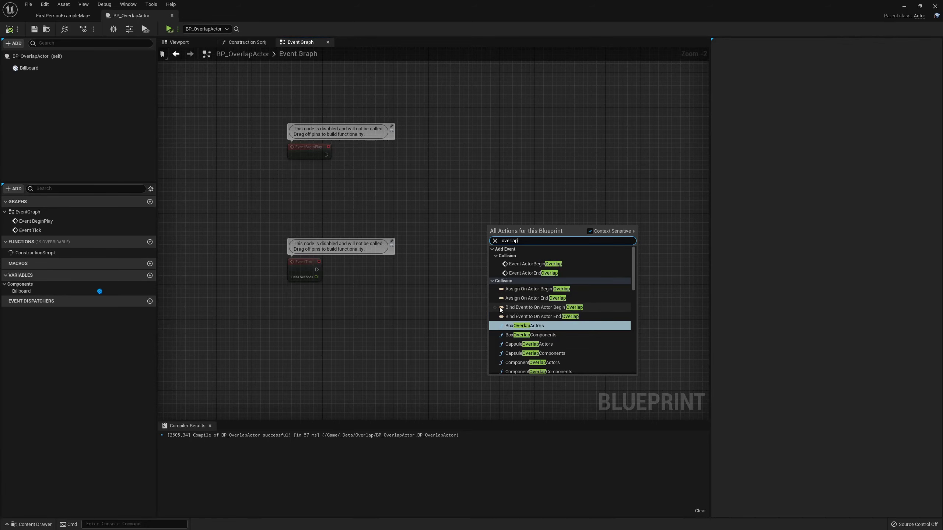
pyautogui.click(543, 307)
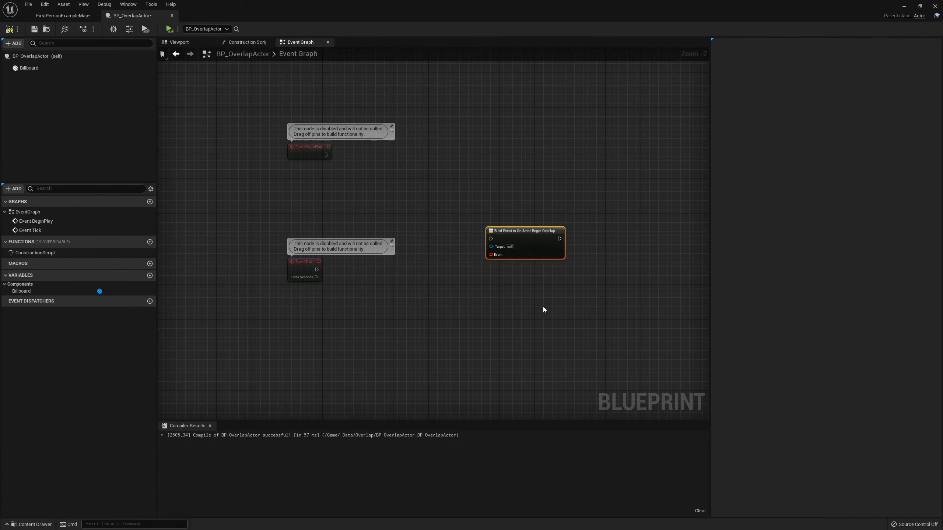
# Move the Bind Event node into place and clear the selection.
pyautogui.scroll(2, 543, 307)
pyautogui.moveTo(546, 225); pyautogui.dragTo(425, 158)
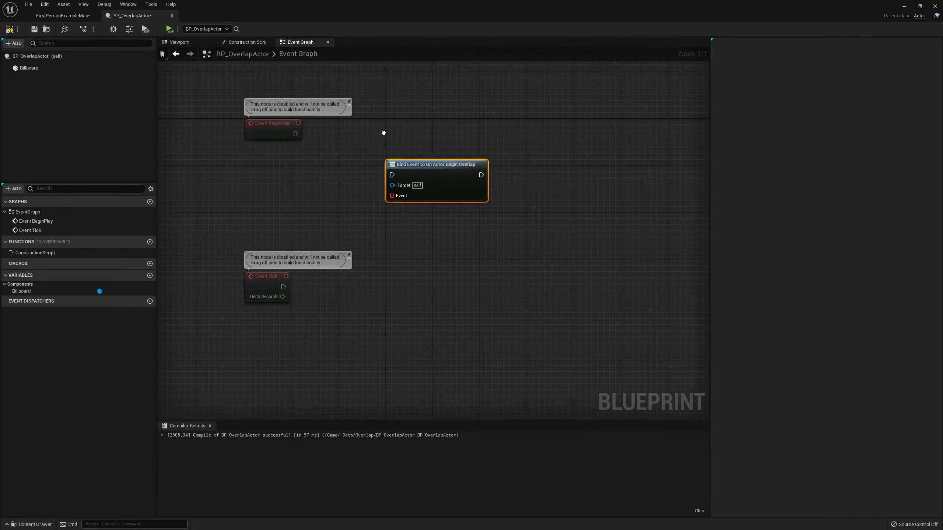
pyautogui.moveTo(353, 122); pyautogui.dragTo(446, 209, button='right')
pyautogui.moveTo(438, 212); pyautogui.dragTo(573, 311)
pyautogui.click(371, 213)
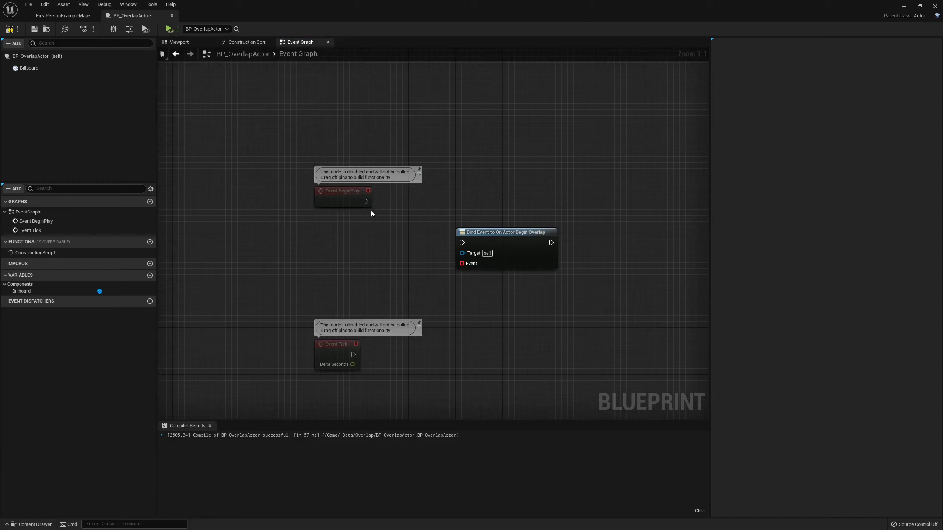
# Return to the level editor and open the Level Blueprint from the Blueprints menu.
pyautogui.click(76, 16)
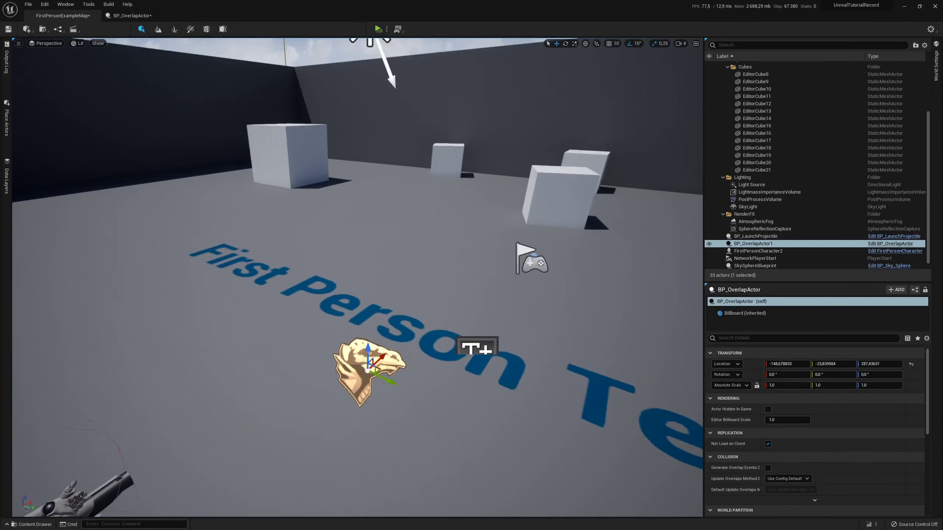
pyautogui.click(58, 29)
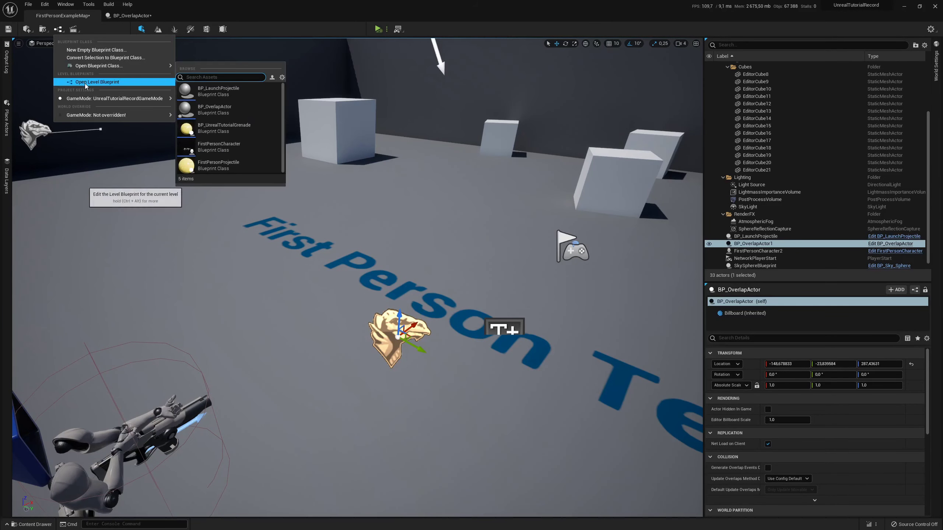
pyautogui.click(112, 82)
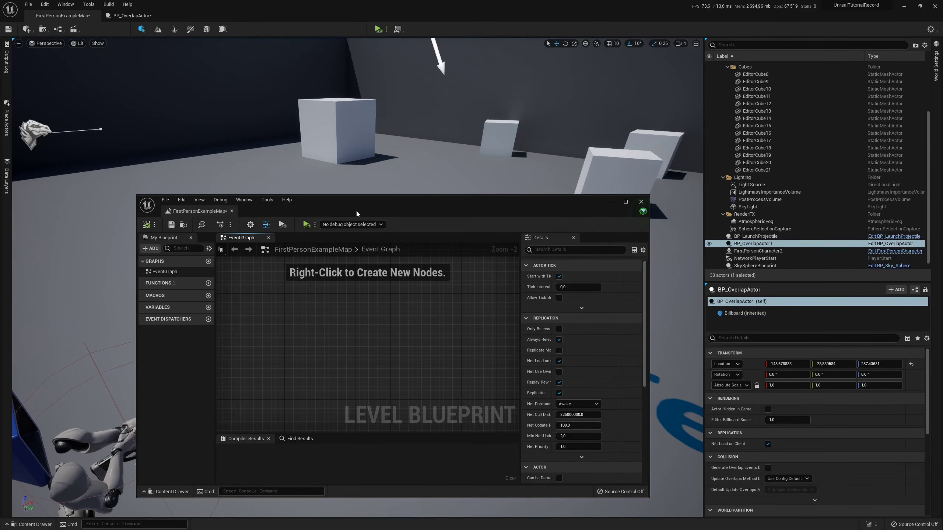
# Add a BP_OverlapActor reference and wire it into a Bind Event to On Actor Begin Overlap node.
pyautogui.rightClick(348, 329)
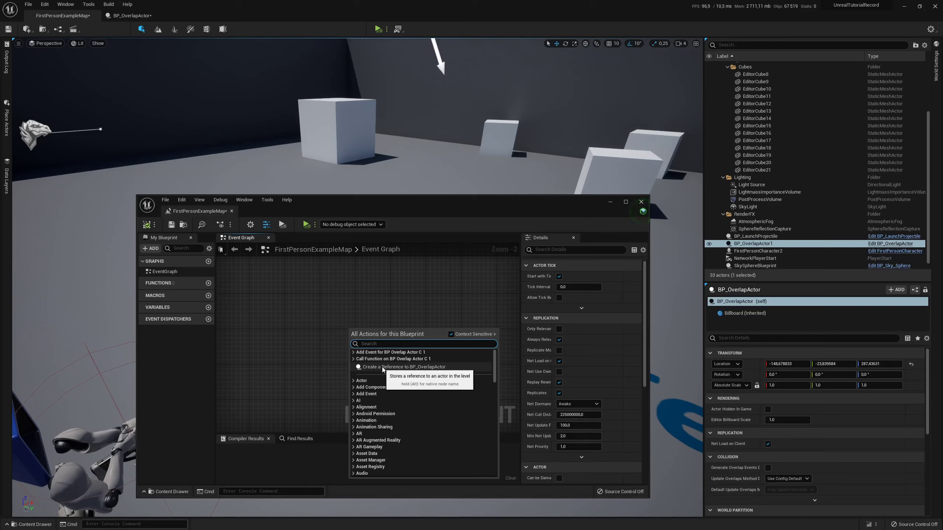
pyautogui.press('Escape')
pyautogui.moveTo(412, 335)
pyautogui.mouseDown()
pyautogui.moveTo(353, 328)
pyautogui.moveTo(383, 334)
pyautogui.mouseUp()
pyautogui.write('bind e')
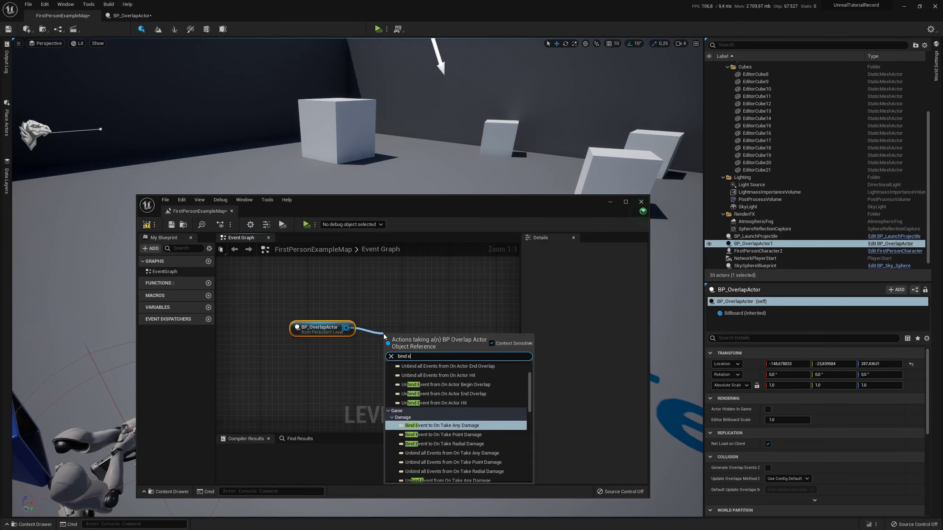
pyautogui.write('vent to a')
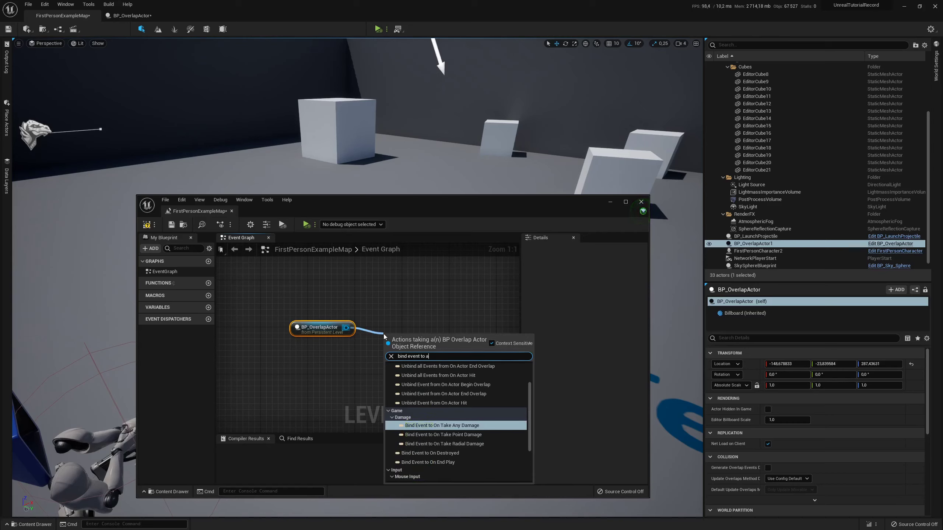
pyautogui.press('BackSpace')
pyautogui.press('BackSpace')
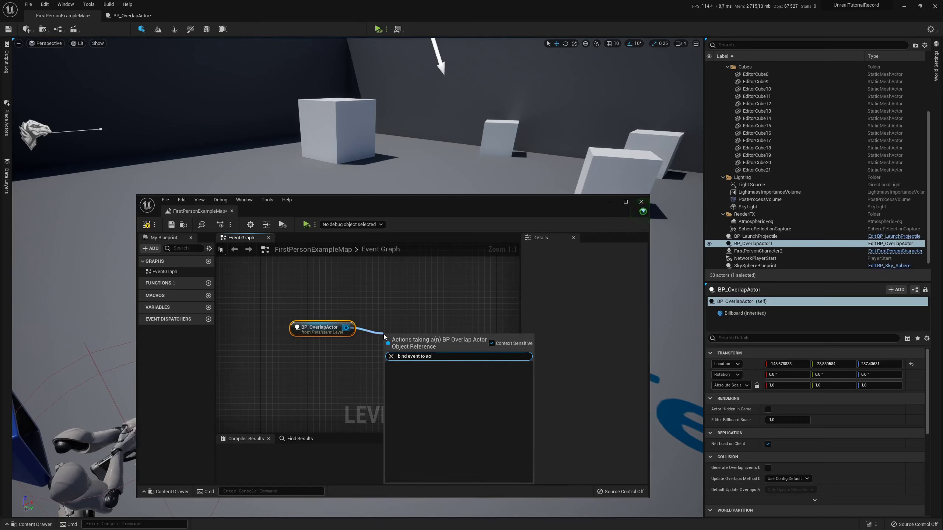
pyautogui.write('onact')
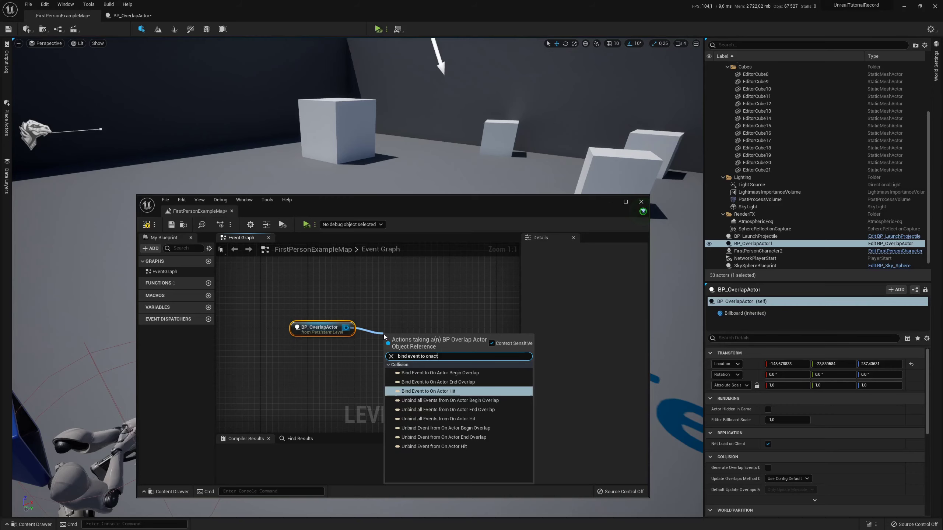
pyautogui.click(467, 372)
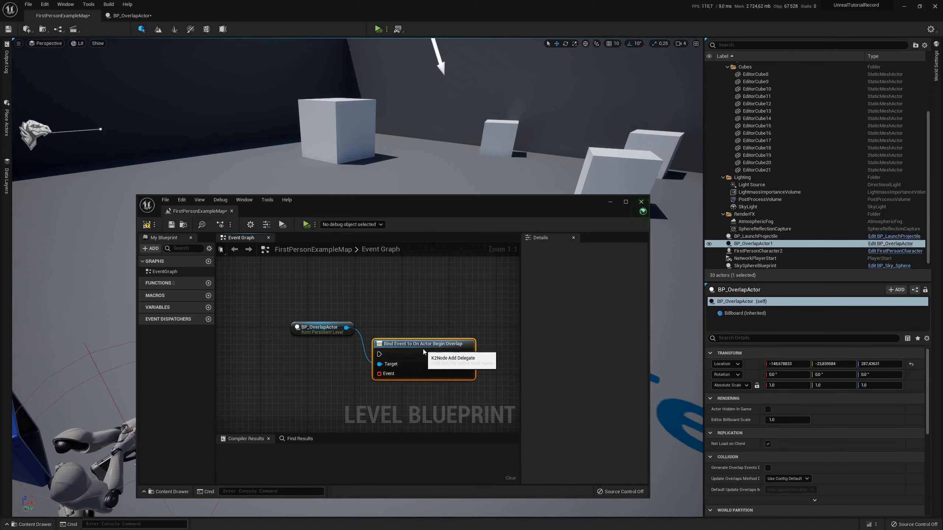
pyautogui.moveTo(408, 204); pyautogui.dragTo(422, 356)
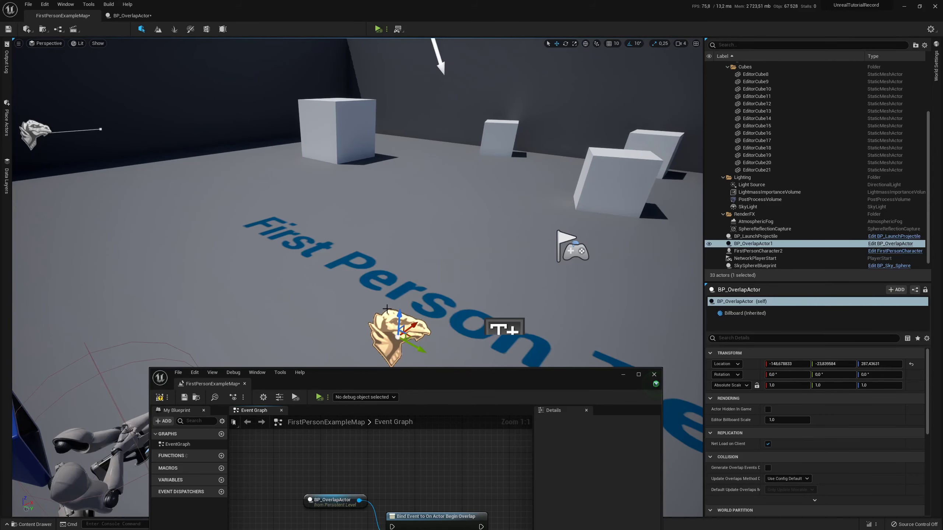
# Add a Create Event node from the Bind Event's Event input.
pyautogui.moveTo(416, 377); pyautogui.dragTo(415, 179)
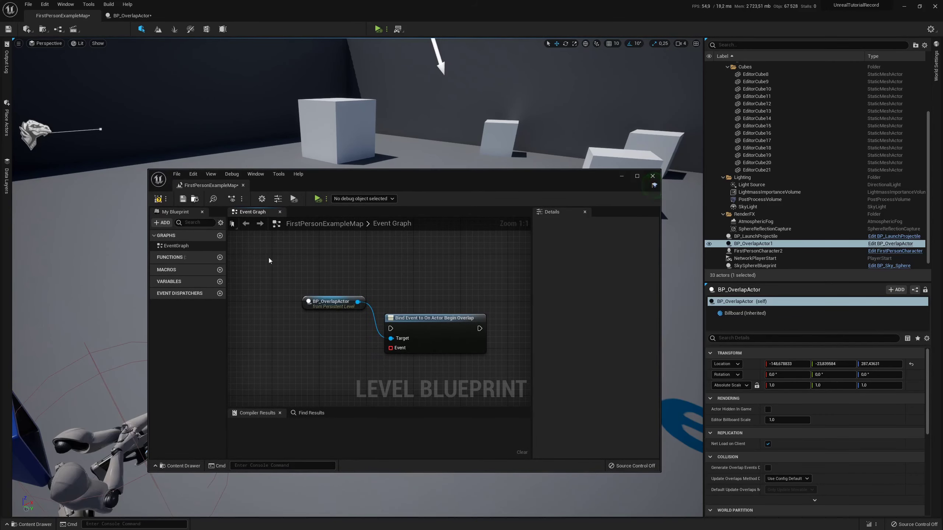
pyautogui.moveTo(419, 304)
pyautogui.mouseDown(button='right')
pyautogui.moveTo(425, 271)
pyautogui.moveTo(375, 313)
pyautogui.mouseUp(button='right')
pyautogui.moveTo(381, 357); pyautogui.dragTo(414, 299, button='right')
pyautogui.moveTo(414, 298); pyautogui.dragTo(374, 335)
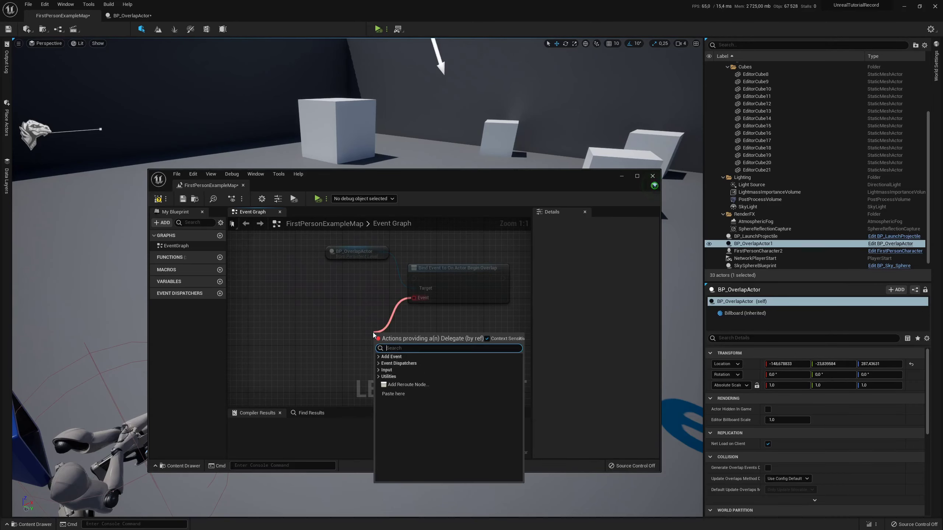
pyautogui.write('create')
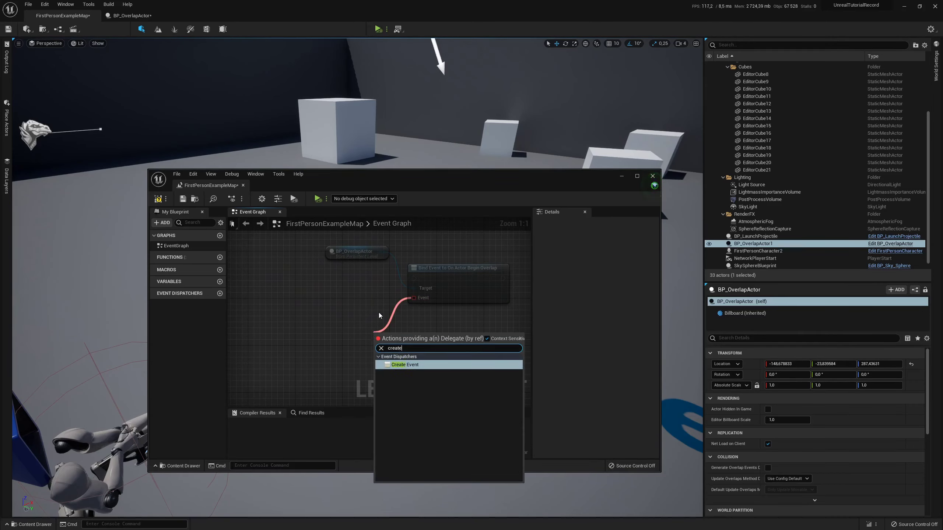
pyautogui.press('Return')
# Have Create Event generate a function matching the event signature, then return to the Event Graph.
pyautogui.moveTo(408, 335)
pyautogui.mouseDown()
pyautogui.moveTo(317, 299)
pyautogui.moveTo(287, 305)
pyautogui.mouseUp()
pyautogui.click(312, 336)
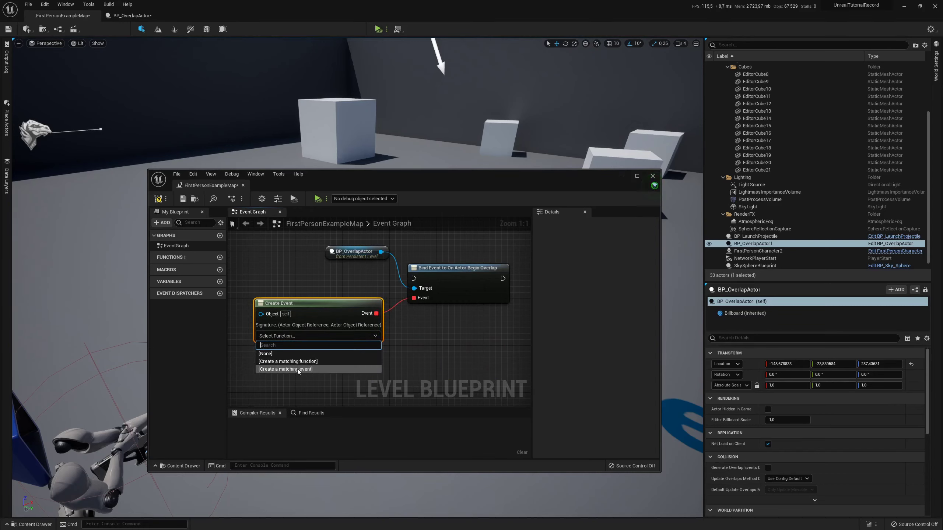
pyautogui.click(315, 362)
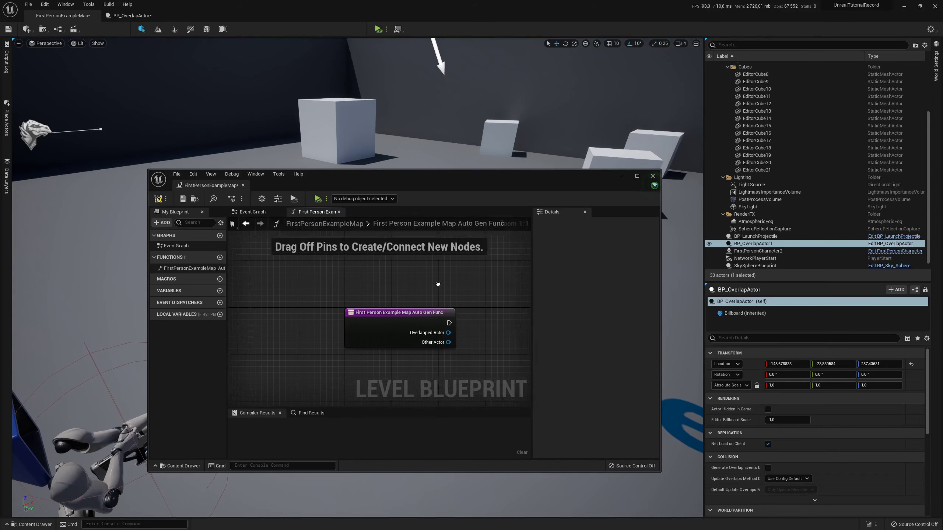
pyautogui.click(413, 323)
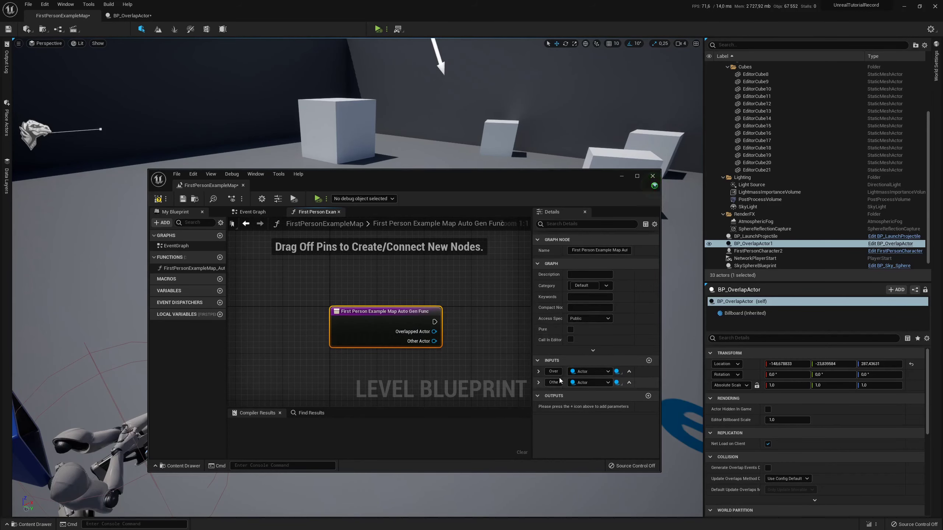
pyautogui.click(253, 214)
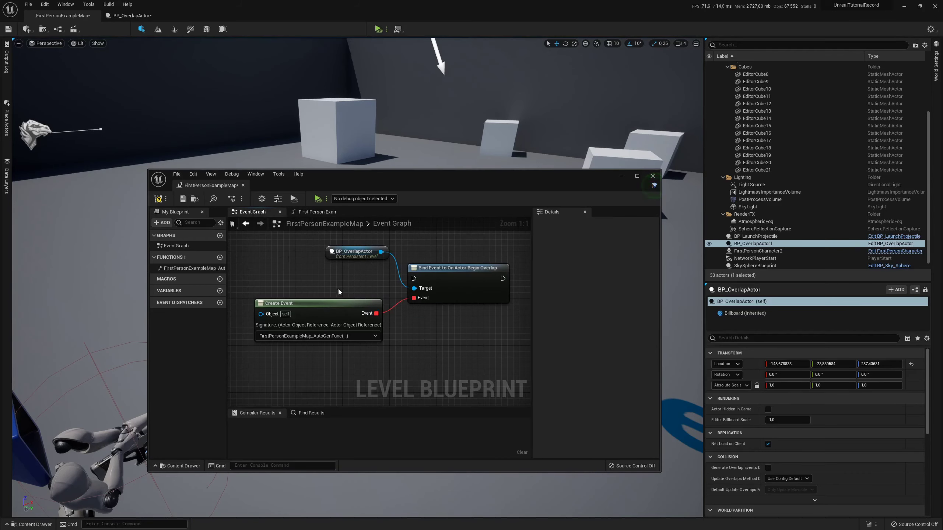
# Create a matching CustomEvent_0 and connect it to the Bind Event's Event input.
pyautogui.click(446, 287)
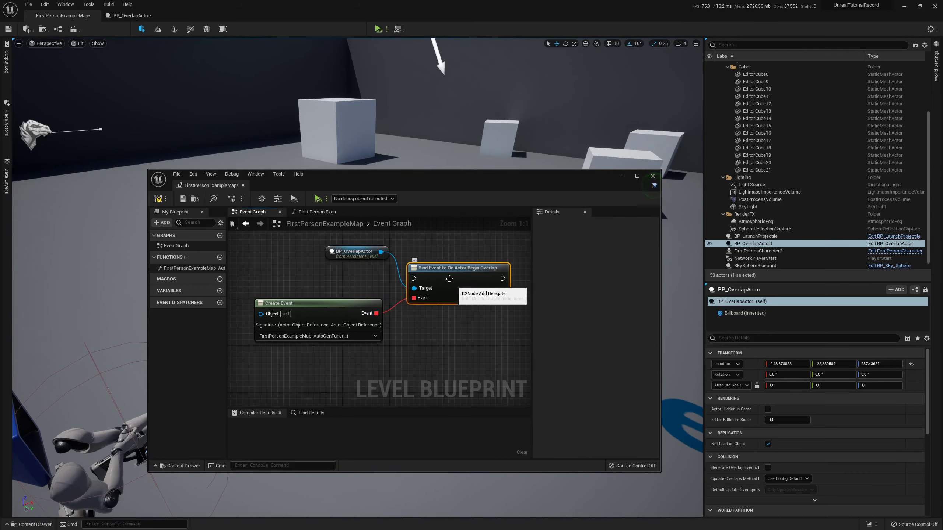
pyautogui.moveTo(466, 273); pyautogui.dragTo(491, 261, button='right')
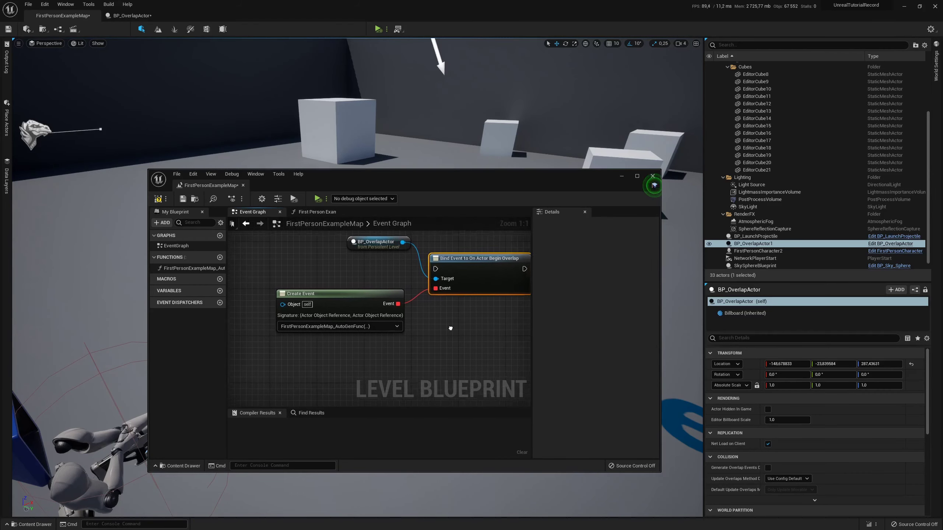
pyautogui.click(364, 325)
pyautogui.click(363, 325)
pyautogui.click(337, 359)
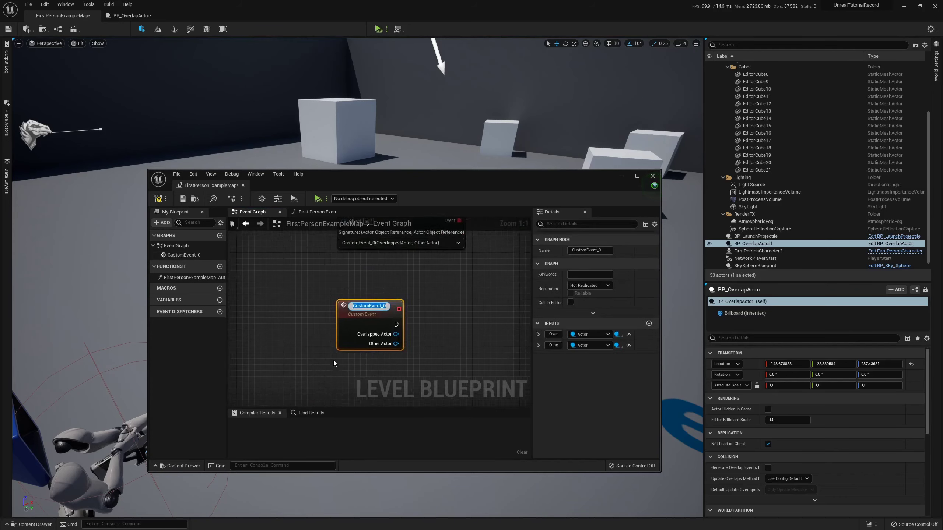
pyautogui.click(356, 346)
pyautogui.scroll(-3, 356, 348)
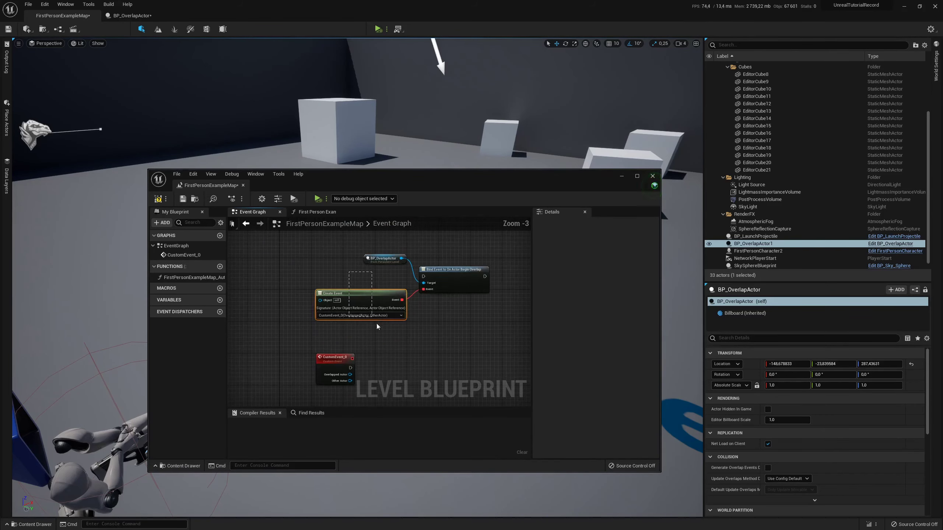
pyautogui.scroll(2, 355, 348)
pyautogui.moveTo(351, 360); pyautogui.dragTo(443, 270)
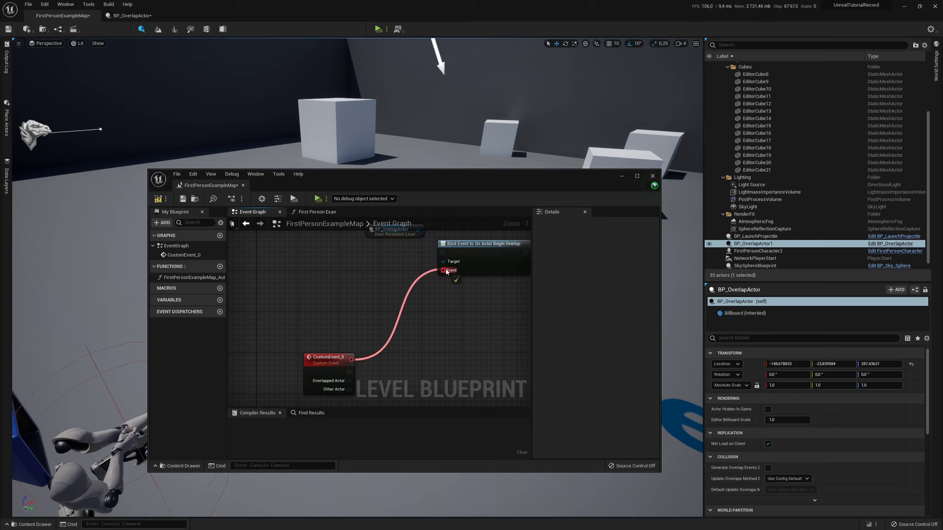
pyautogui.moveTo(345, 358); pyautogui.dragTo(412, 303)
# Box-select the reference, bind and custom event nodes and delete all three.
pyautogui.moveTo(412, 300); pyautogui.dragTo(352, 337, button='right')
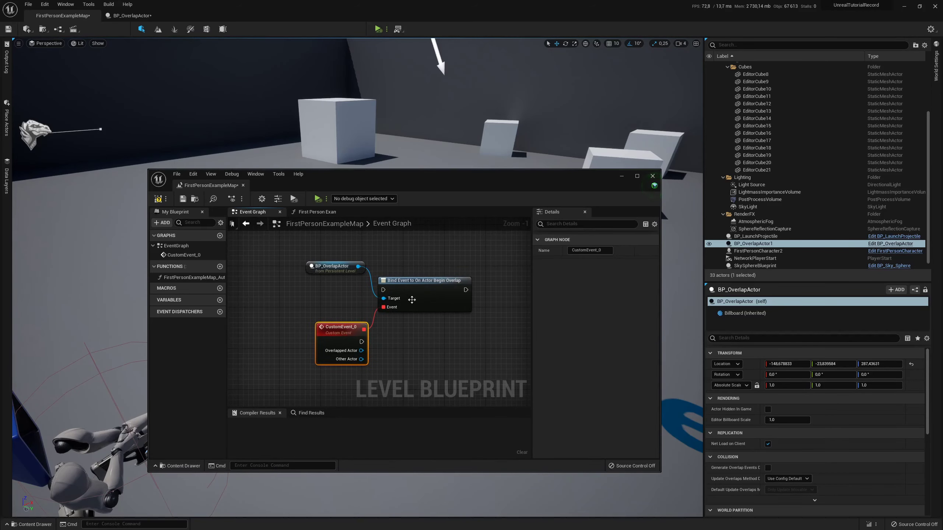
pyautogui.click(332, 301)
pyautogui.moveTo(333, 301); pyautogui.dragTo(362, 314, button='right')
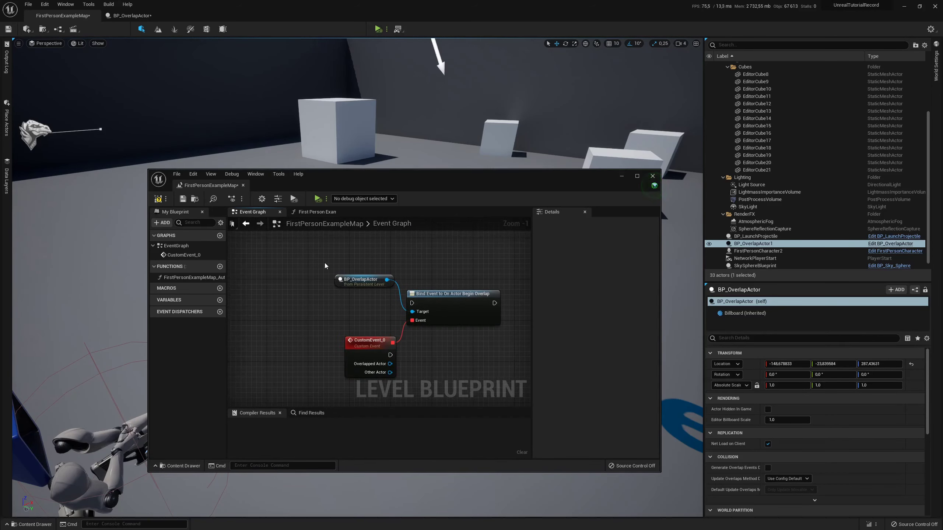
pyautogui.moveTo(326, 266); pyautogui.dragTo(421, 345)
pyautogui.press('Delete')
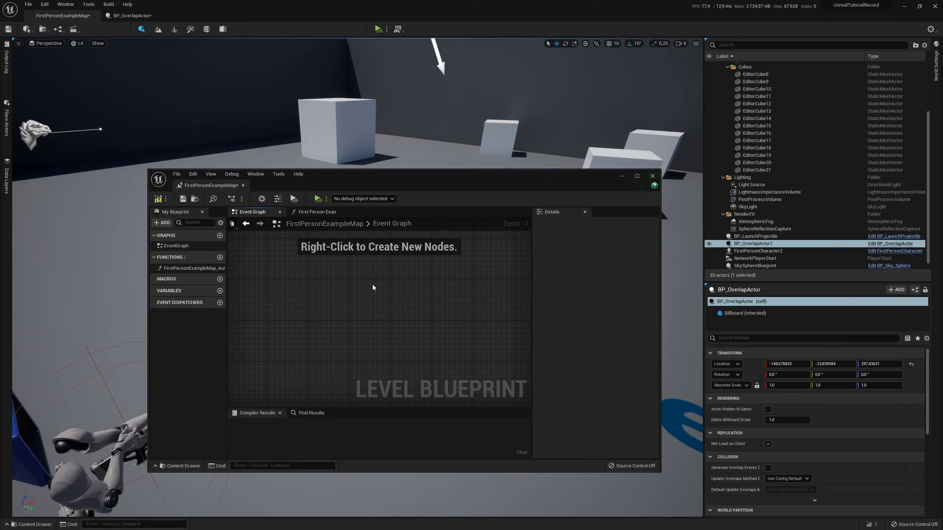
# Undo the deletion and add an assign begin-overlap binding with linked custom event.
pyautogui.hotkey('ctrl', 'z')
pyautogui.hotkey('ctrl', 'z')
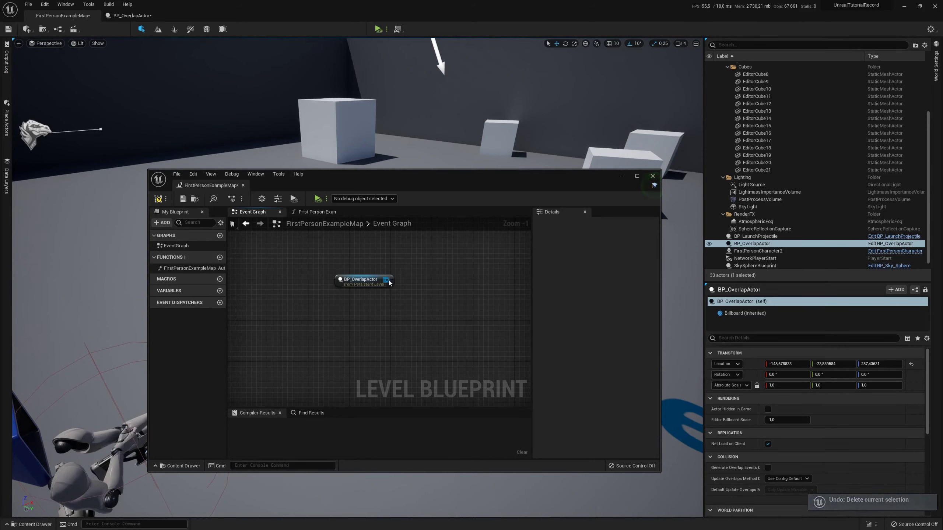
pyautogui.moveTo(388, 281); pyautogui.dragTo(415, 294)
pyautogui.write('assi')
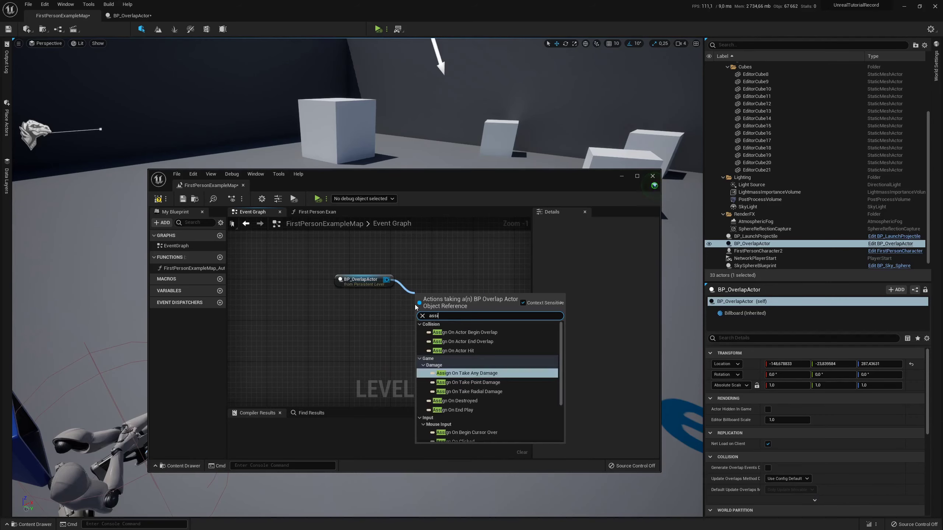
pyautogui.click(479, 333)
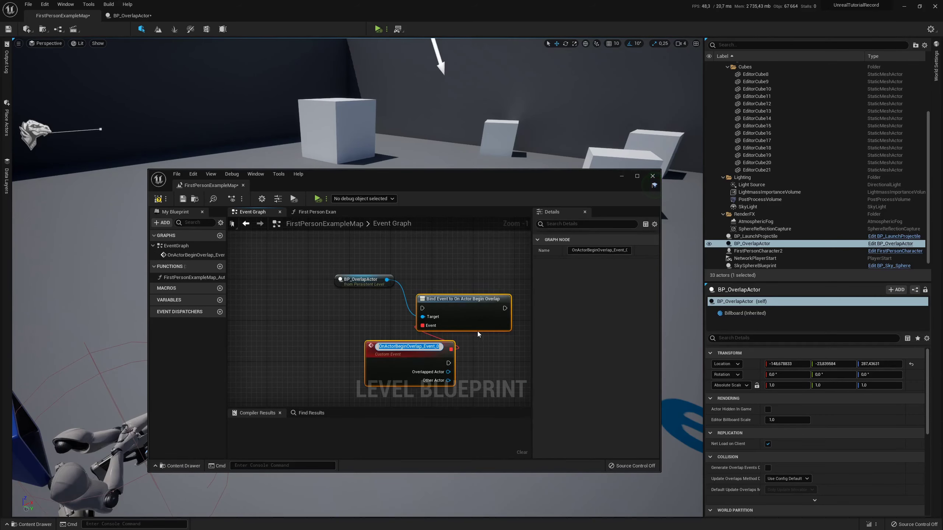
pyautogui.moveTo(421, 305); pyautogui.dragTo(427, 287, button='right')
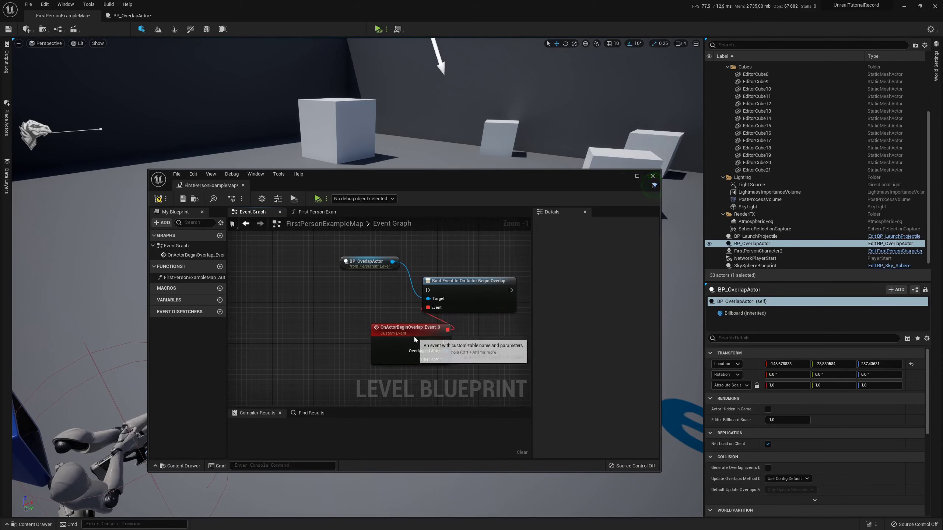
pyautogui.moveTo(441, 330); pyautogui.dragTo(389, 331)
pyautogui.moveTo(386, 349); pyautogui.dragTo(368, 341, button='right')
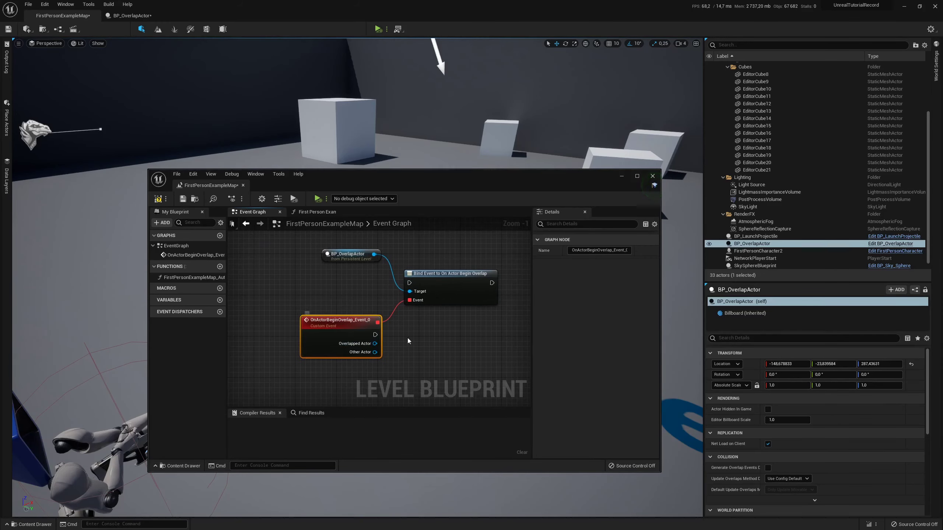
# Delete the binding nodes and leftover function, compile, save and close the Level Blueprint.
pyautogui.moveTo(299, 250); pyautogui.dragTo(459, 356)
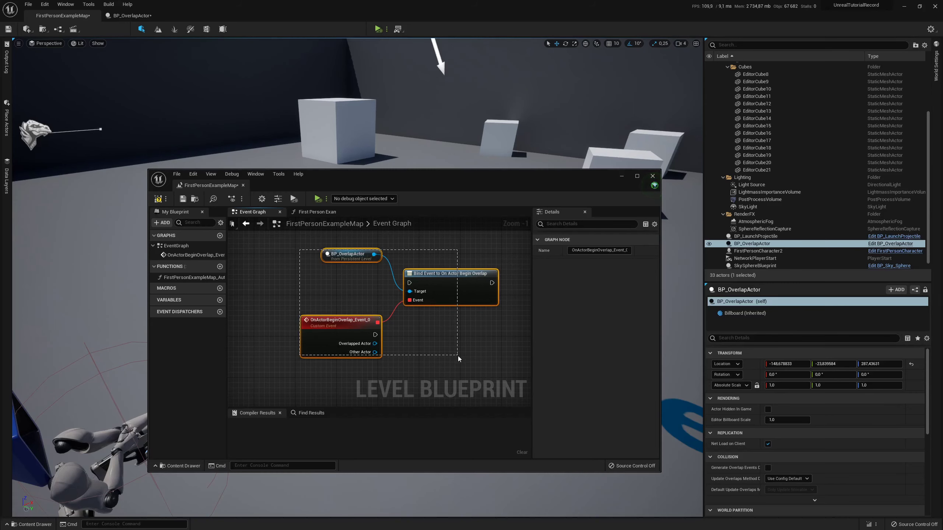
pyautogui.press('Delete')
pyautogui.click(158, 200)
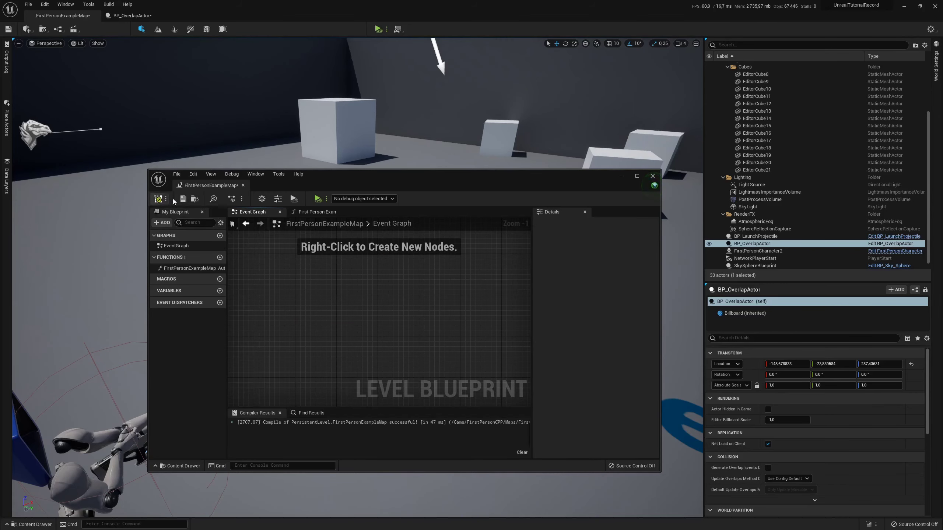
pyautogui.click(193, 268)
pyautogui.press('Delete')
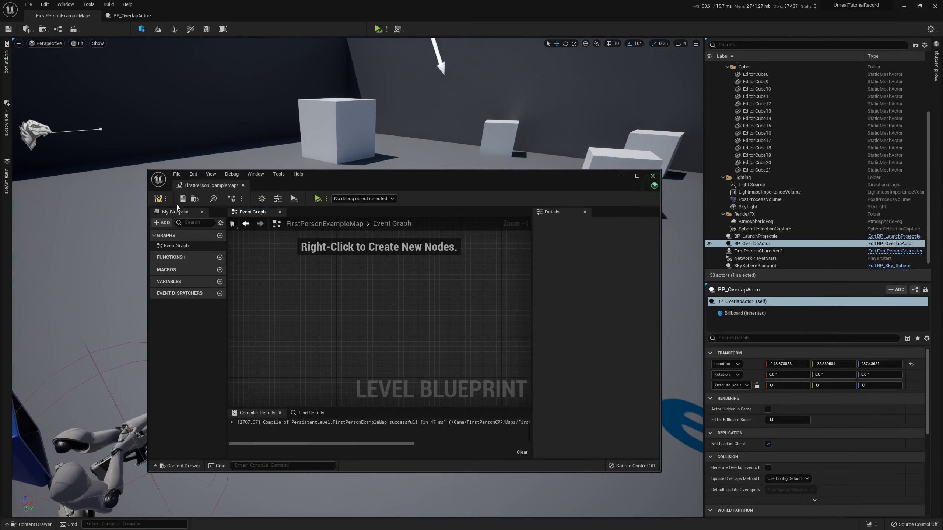
pyautogui.click(182, 199)
pyautogui.click(84, 55)
# Delete the Bind Event node and add a SphereOverlapActors node to BP_OverlapActor's Event Graph.
pyautogui.click(128, 15)
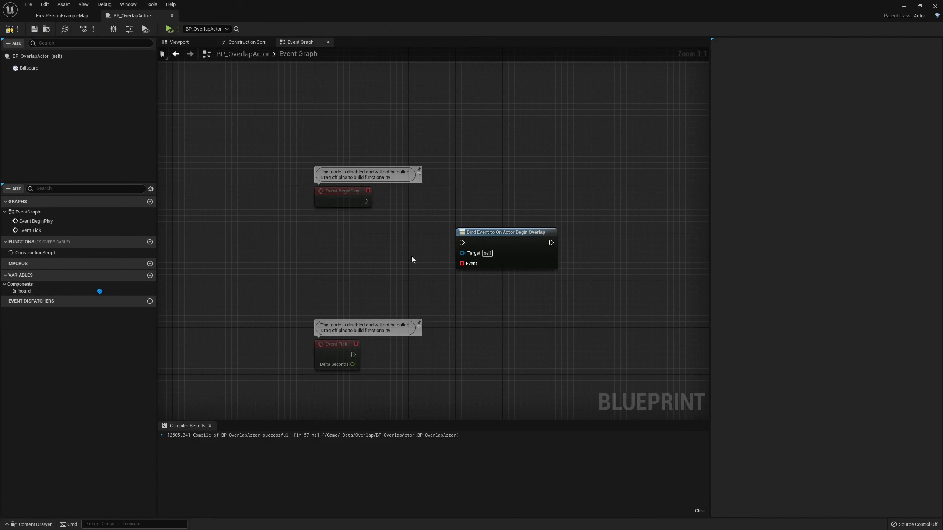
pyautogui.press('Delete')
pyautogui.rightClick(493, 243)
pyautogui.write('overlap')
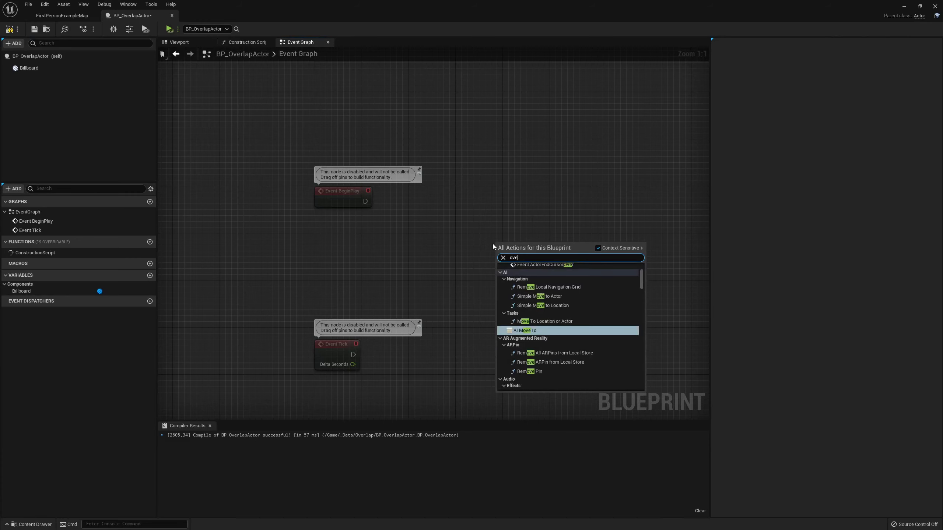
pyautogui.scroll(-3, 563, 336)
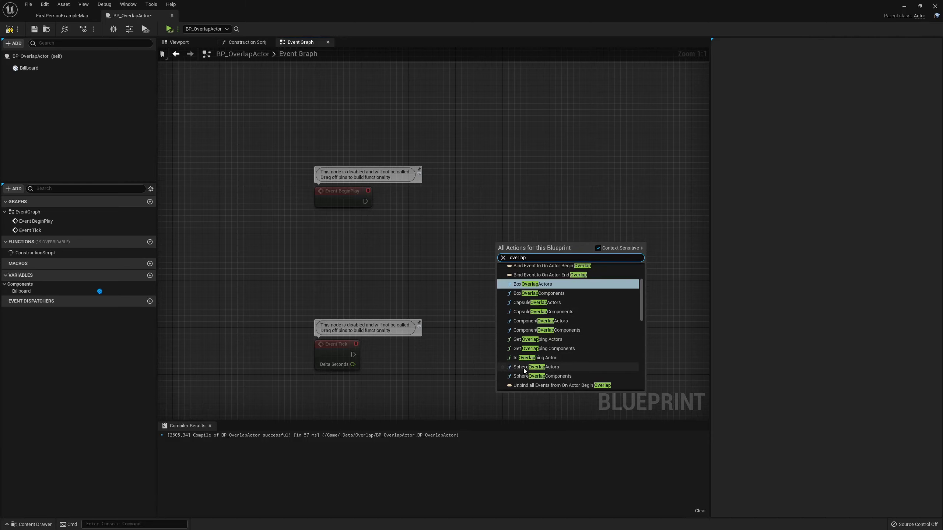
pyautogui.click(542, 368)
pyautogui.click(542, 366)
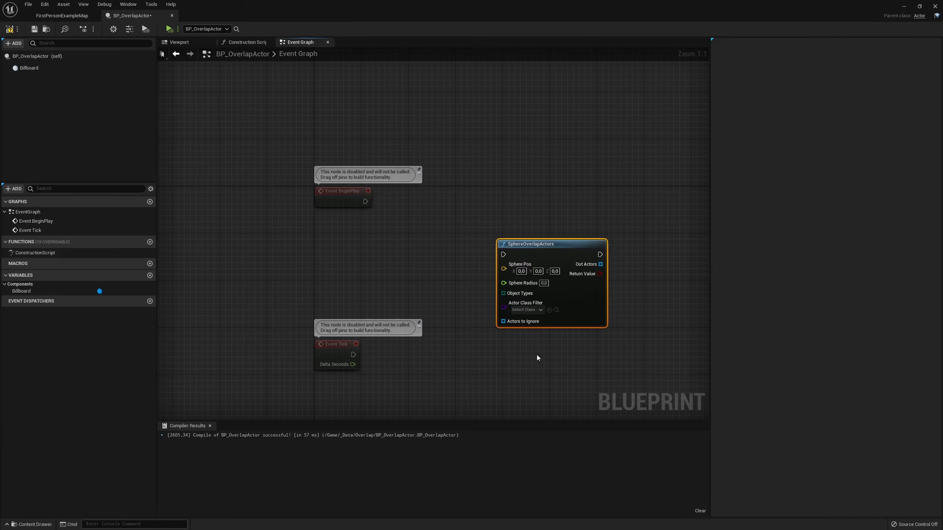
# Wire Event Tick's execution into SphereOverlapActors and place the node beside Event Tick.
pyautogui.moveTo(581, 330); pyautogui.dragTo(562, 273, button='right')
pyautogui.moveTo(557, 253); pyautogui.dragTo(548, 347)
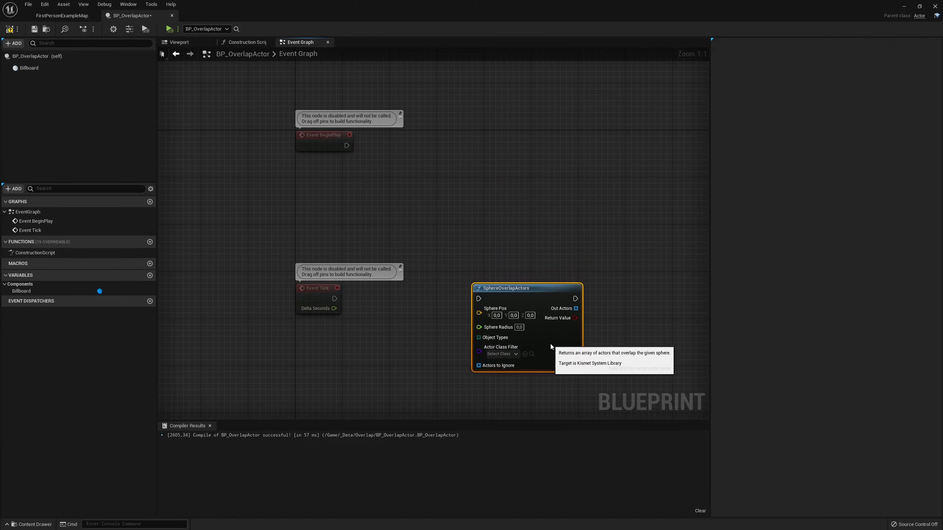
pyautogui.moveTo(478, 300); pyautogui.dragTo(479, 299)
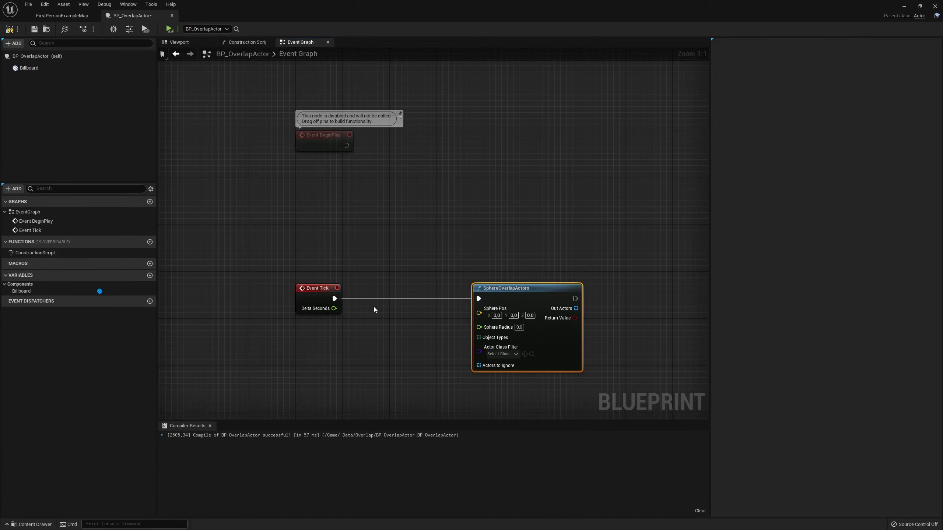
pyautogui.moveTo(311, 286); pyautogui.dragTo(328, 277, button='right')
pyautogui.moveTo(512, 280); pyautogui.dragTo(476, 280)
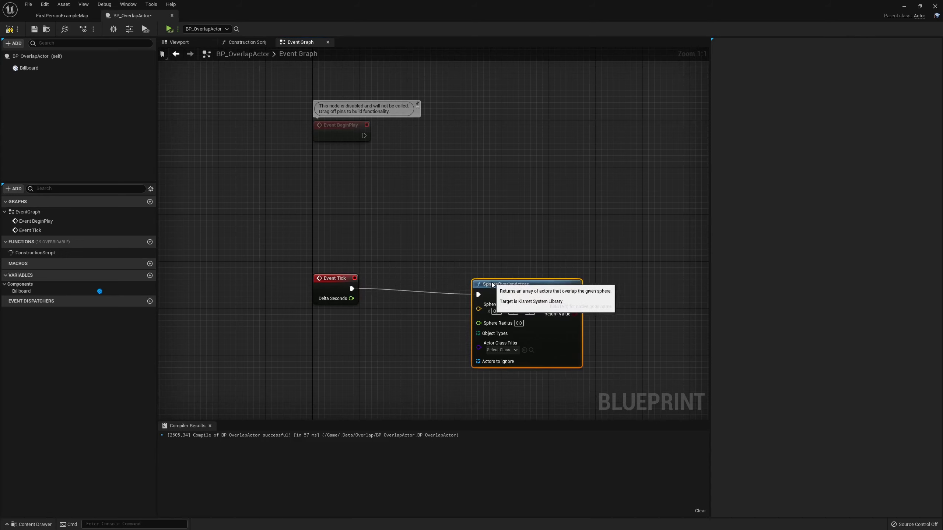
# Reframe the graph around SphereOverlapActors and drag out from its Sphere Pos input.
pyautogui.click(370, 242)
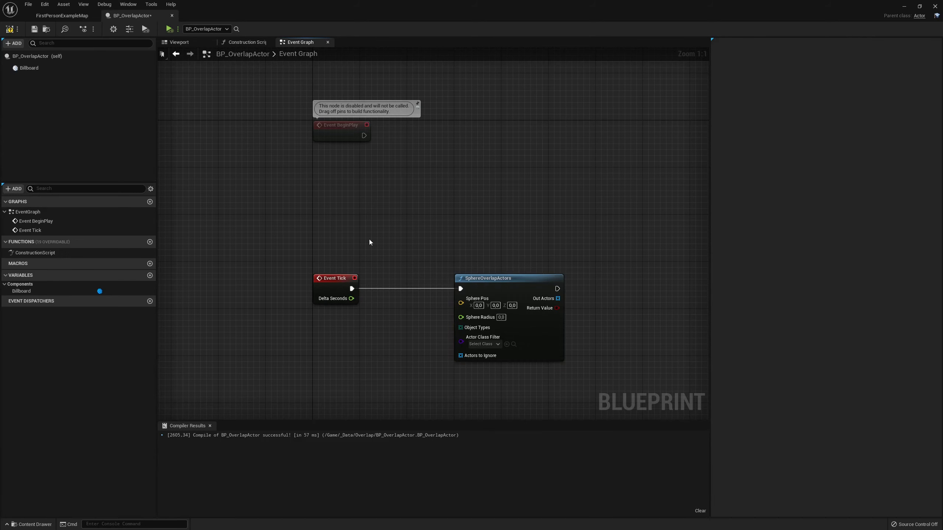
pyautogui.moveTo(469, 248); pyautogui.dragTo(437, 257, button='right')
pyautogui.moveTo(407, 253); pyautogui.dragTo(573, 382)
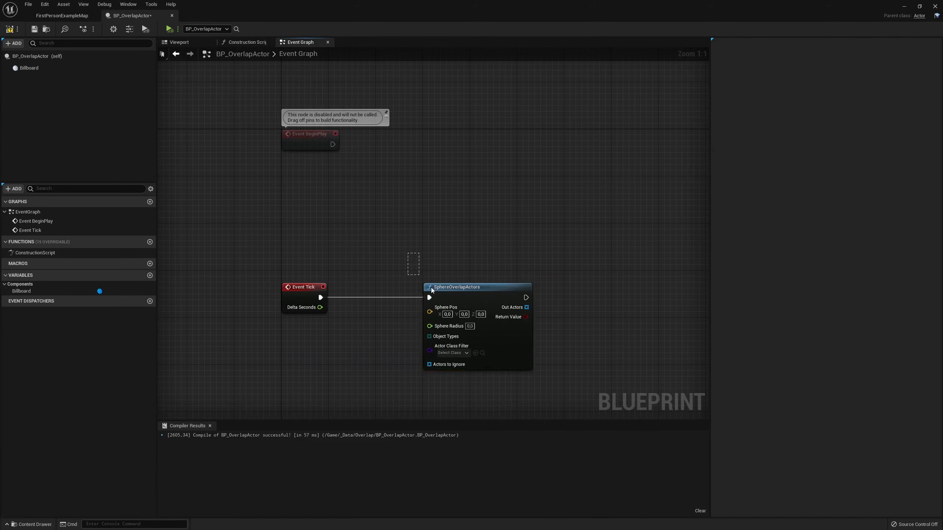
pyautogui.moveTo(405, 326); pyautogui.dragTo(432, 277, button='right')
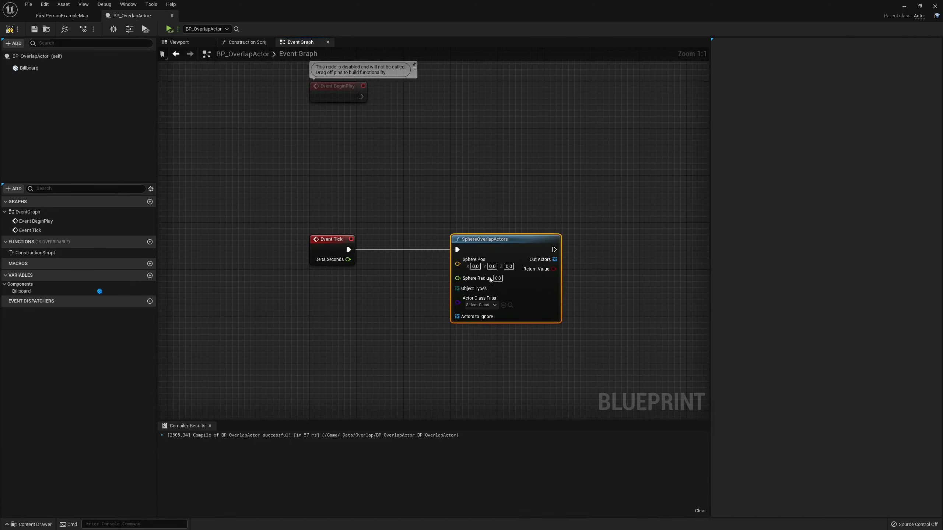
pyautogui.moveTo(490, 279); pyautogui.dragTo(495, 311, button='right')
pyautogui.click(412, 228)
pyautogui.moveTo(412, 228); pyautogui.dragTo(419, 197, button='right')
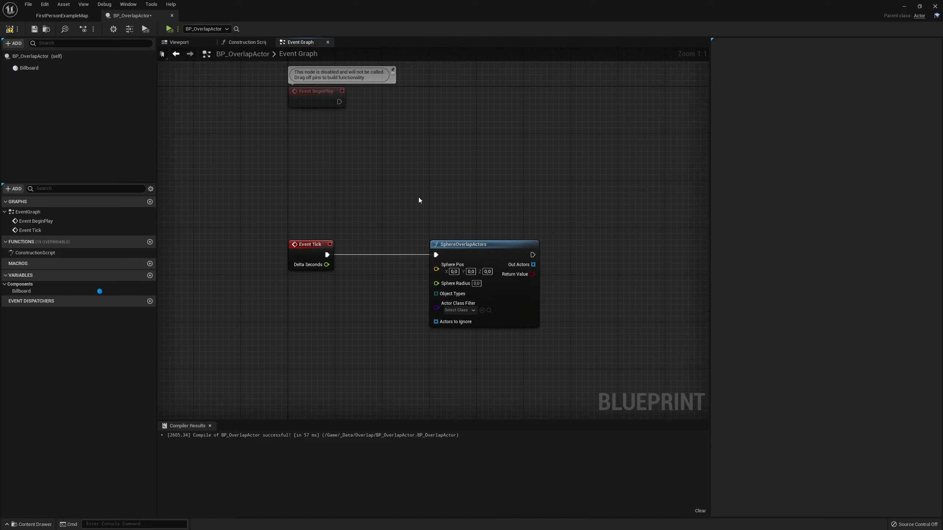
pyautogui.moveTo(418, 198); pyautogui.dragTo(585, 385)
pyautogui.click(400, 326)
pyautogui.moveTo(400, 327); pyautogui.dragTo(469, 326, button='right')
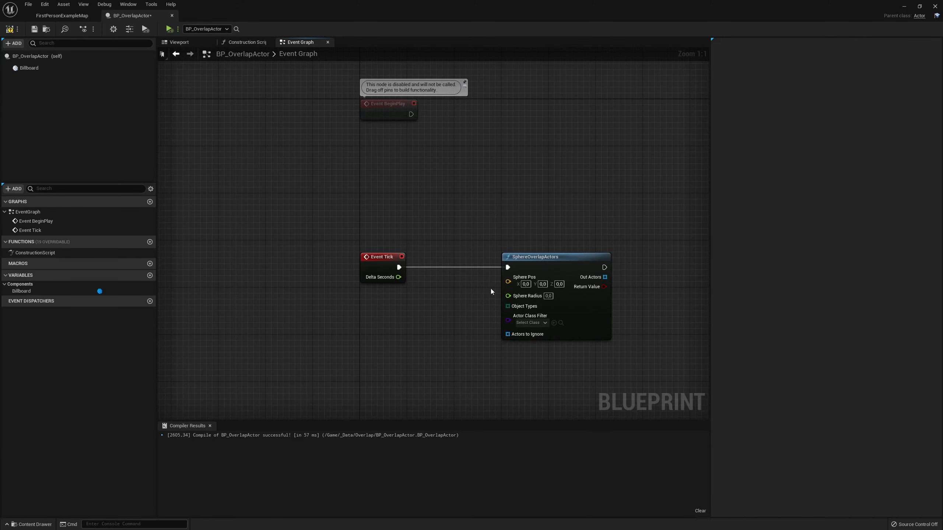
pyautogui.moveTo(508, 282); pyautogui.dragTo(393, 329)
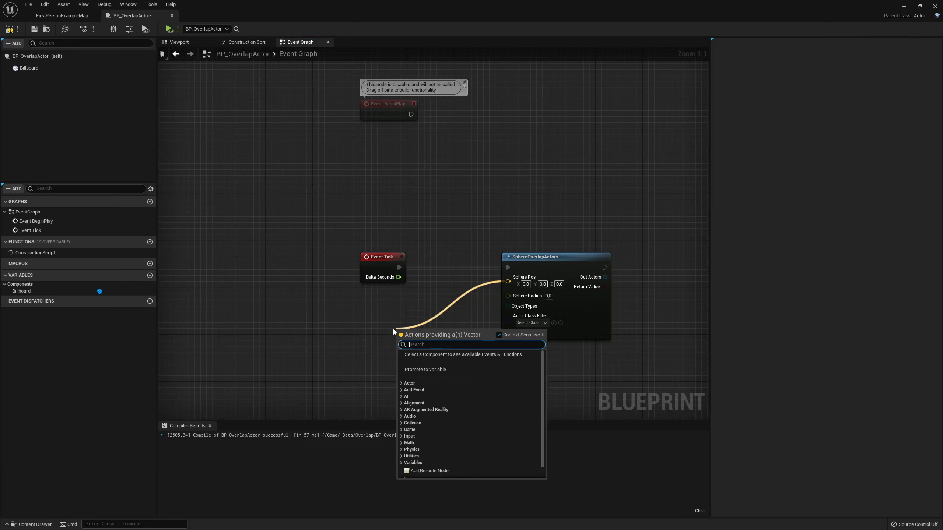
# Feed a GetActorLocation node into Sphere Pos and set Sphere Radius to 50.
pyautogui.write('get actorl')
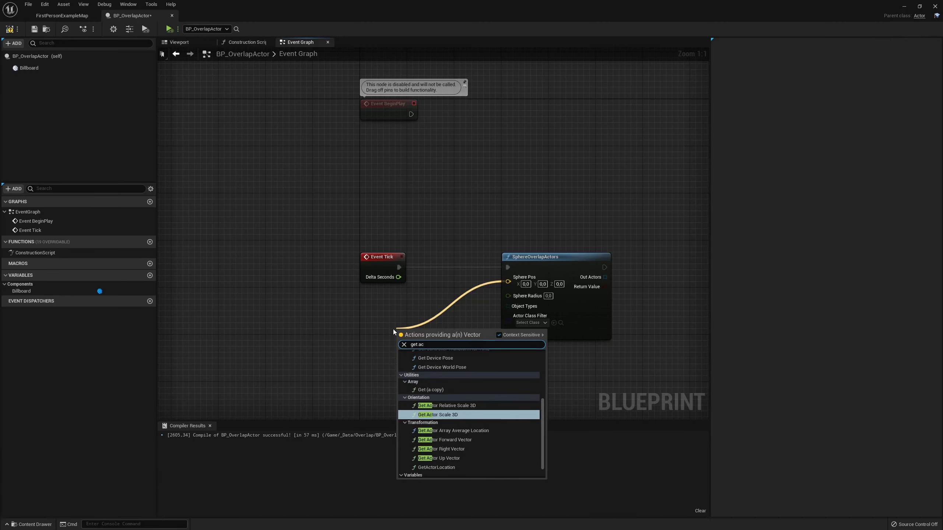
pyautogui.press('Return')
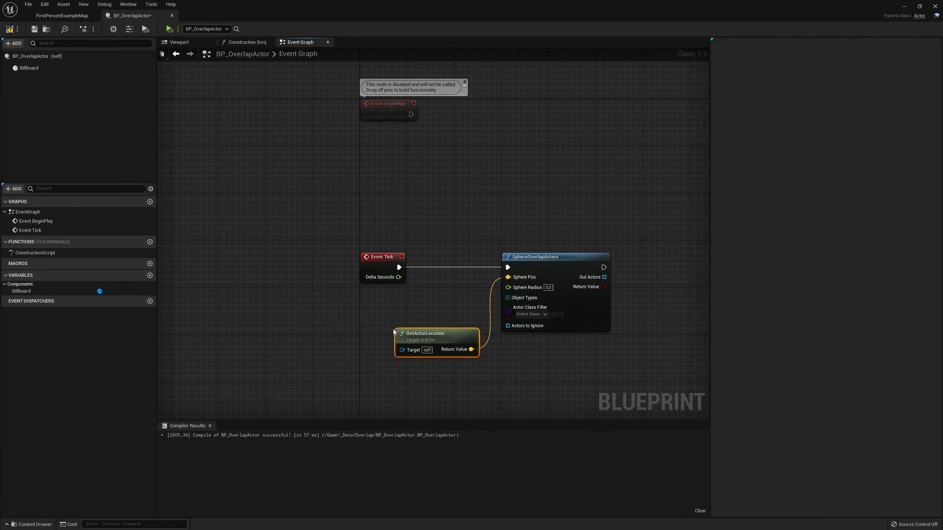
pyautogui.moveTo(447, 335); pyautogui.dragTo(388, 302)
pyautogui.click(427, 334)
pyautogui.moveTo(504, 321); pyautogui.dragTo(511, 305, button='right')
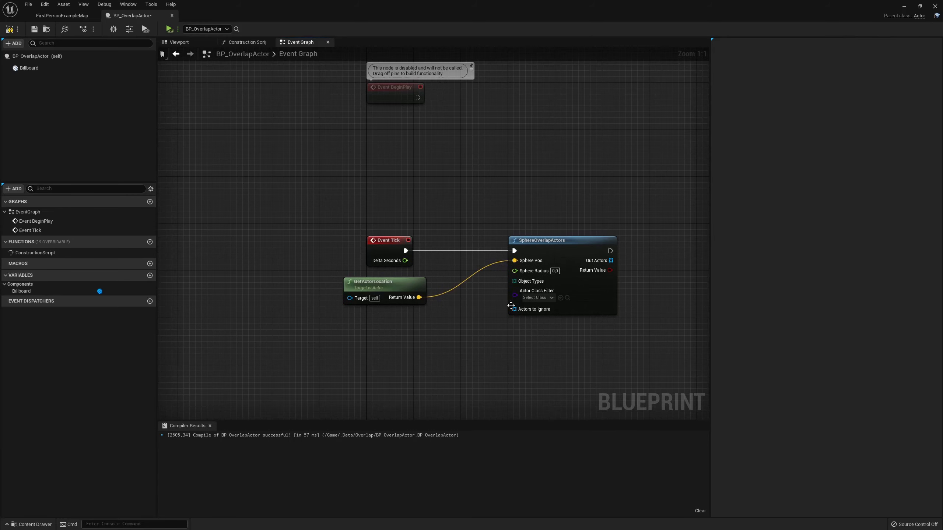
pyautogui.click(554, 271)
pyautogui.write('50')
pyautogui.press('Return')
# Connect a Make Array node to the Object Types input.
pyautogui.moveTo(623, 300); pyautogui.dragTo(572, 286, button='right')
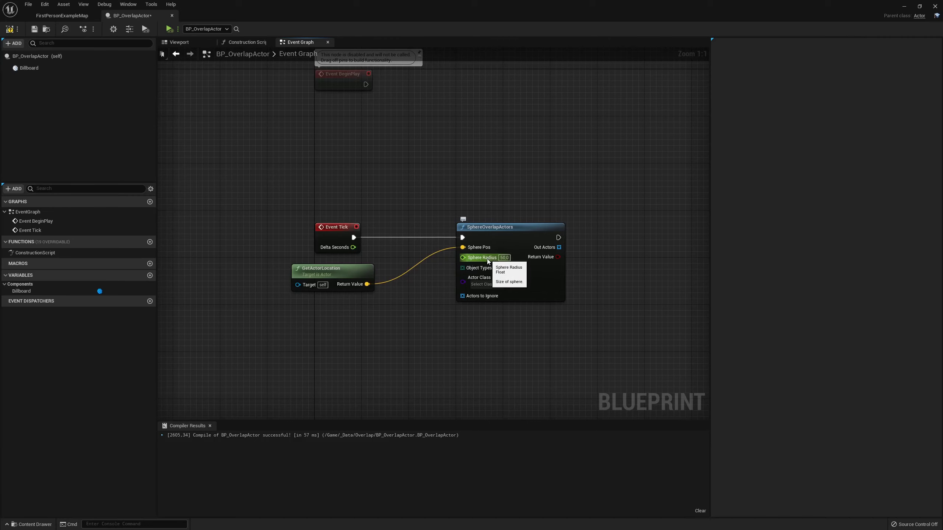
pyautogui.moveTo(489, 230); pyautogui.dragTo(469, 245, button='right')
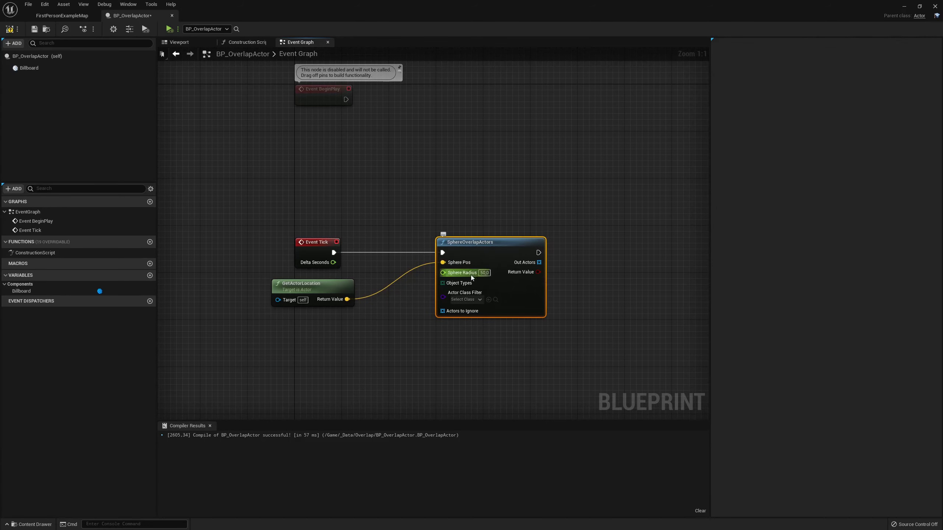
pyautogui.click(447, 342)
pyautogui.moveTo(392, 369); pyautogui.dragTo(429, 347, button='right')
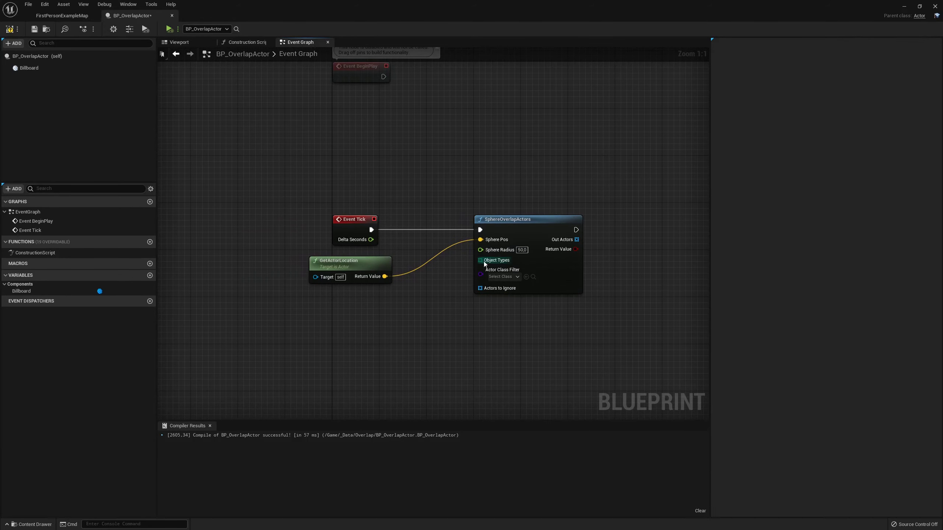
pyautogui.moveTo(481, 260); pyautogui.dragTo(418, 327)
pyautogui.press('Down')
pyautogui.press('Return')
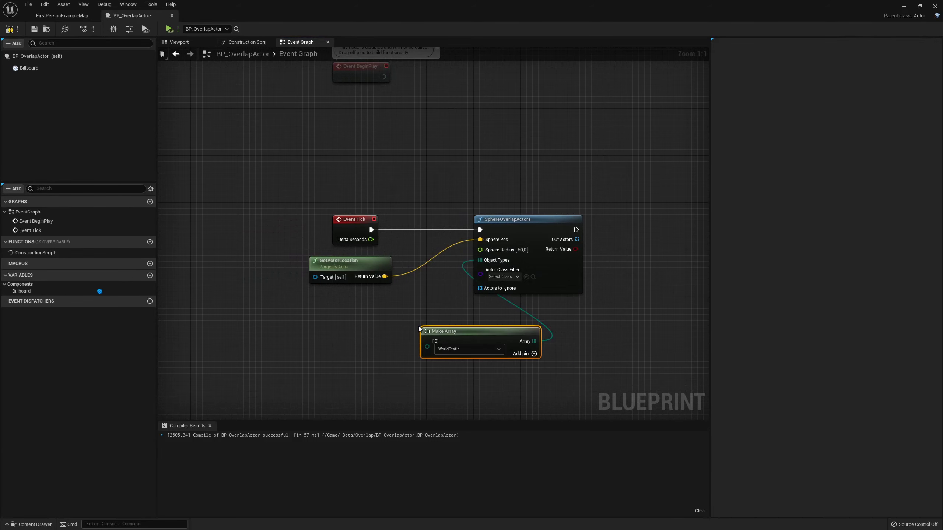
pyautogui.moveTo(473, 337); pyautogui.dragTo(367, 308)
# Fill the array with WorldStatic, WorldDynamic and Pawn, then return to the FirstPersonExampleMap level.
pyautogui.click(428, 324)
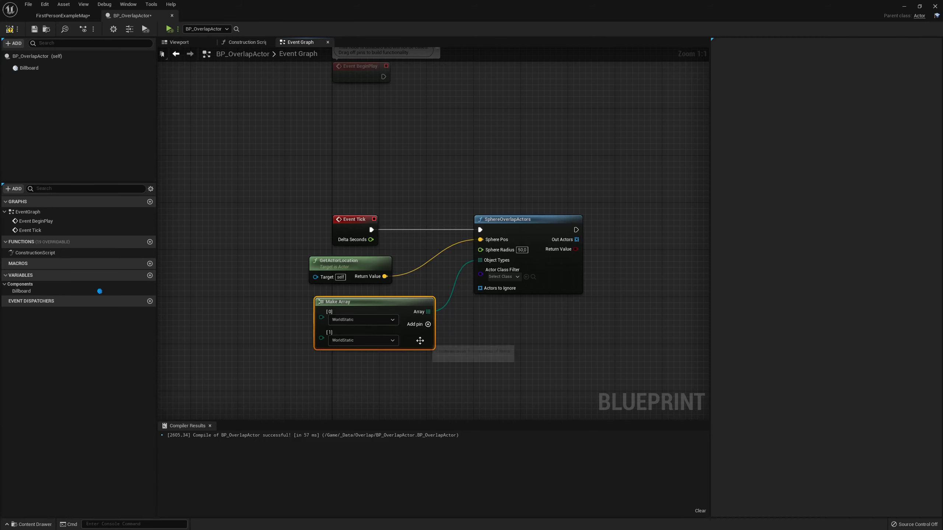
pyautogui.moveTo(420, 340); pyautogui.dragTo(420, 311, button='right')
pyautogui.click(428, 295)
pyautogui.click(364, 312)
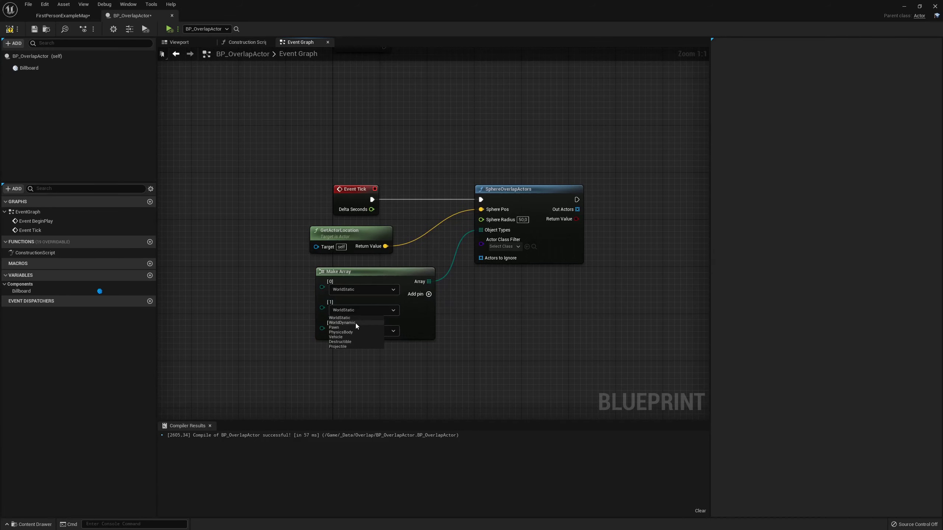
pyautogui.click(355, 323)
pyautogui.click(355, 330)
pyautogui.click(345, 349)
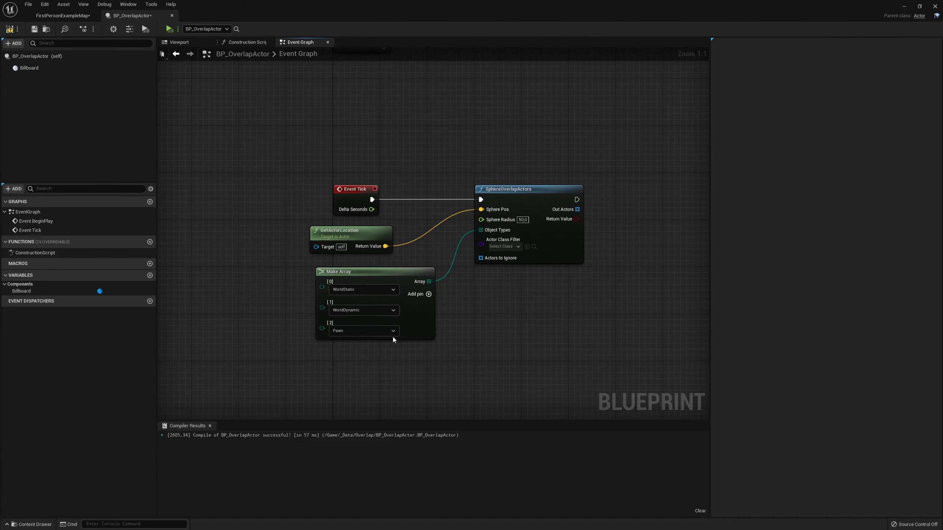
pyautogui.moveTo(393, 340); pyautogui.dragTo(382, 349, button='right')
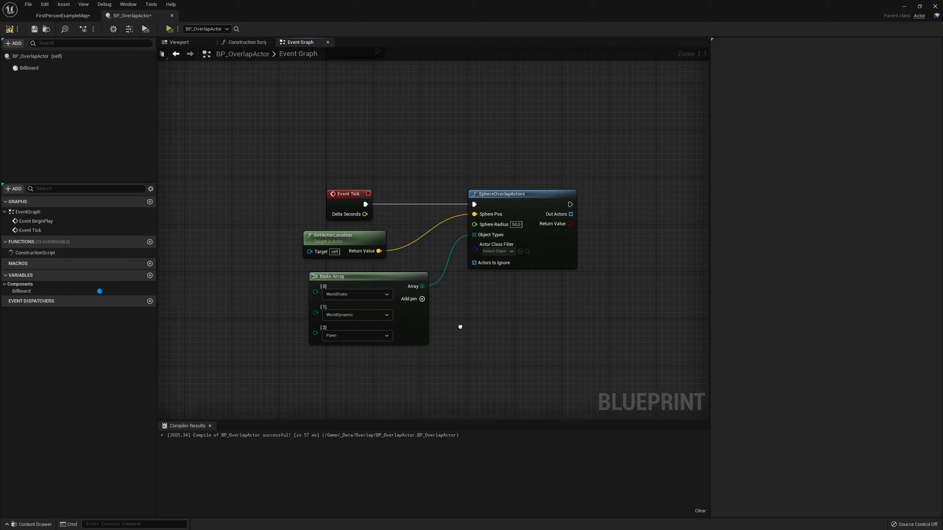
pyautogui.click(410, 325)
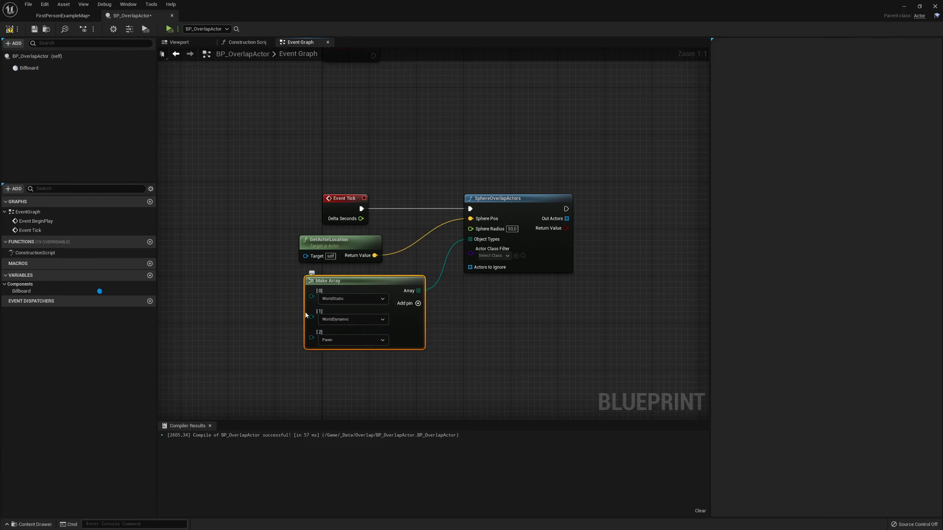
pyautogui.click(63, 15)
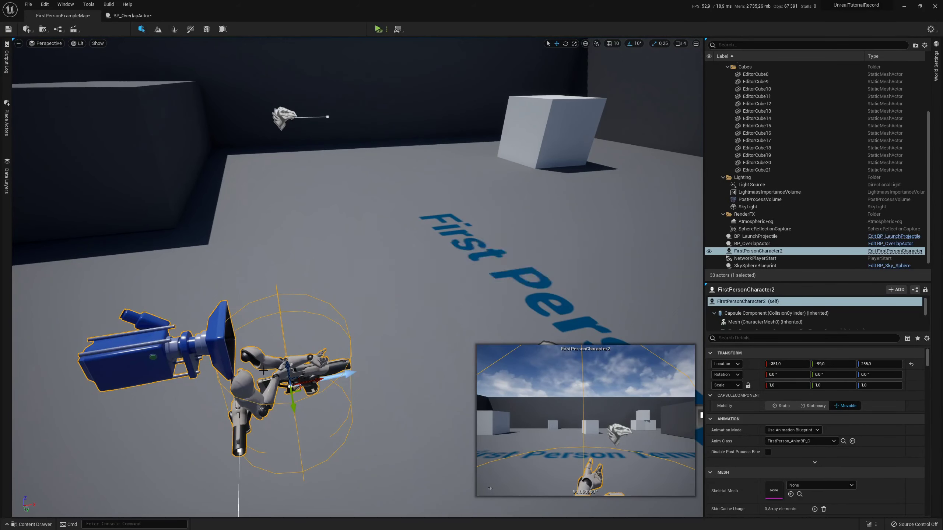
pyautogui.hotkey('ctrl', 'e')
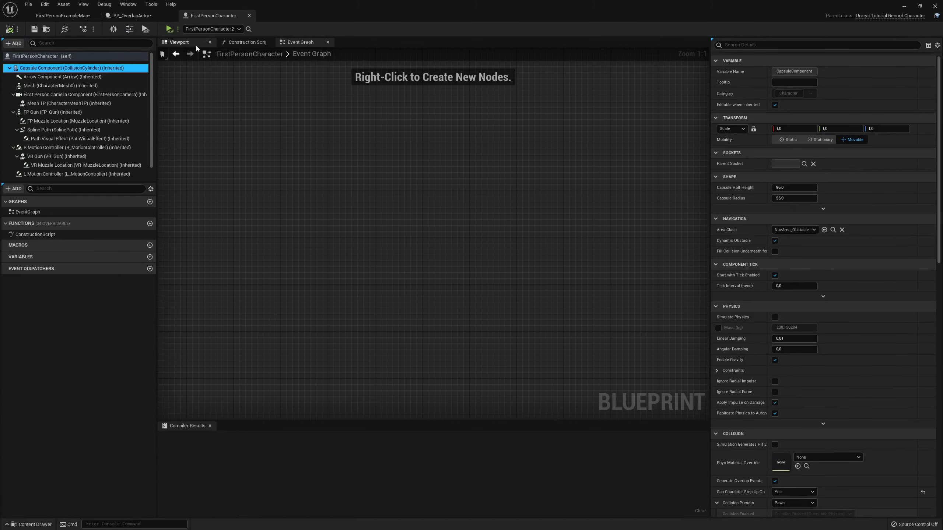
pyautogui.scroll(-3, 816, 278)
pyautogui.scroll(-3, 787, 252)
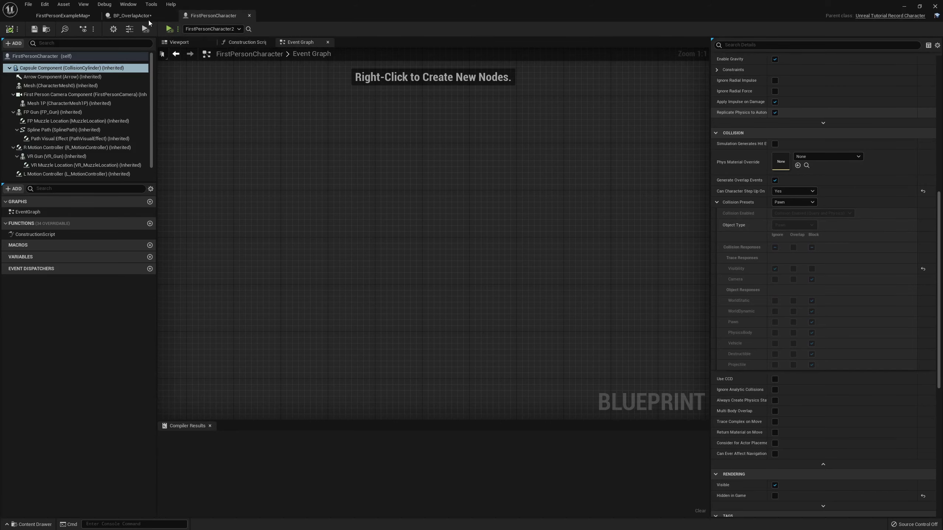
pyautogui.click(139, 16)
pyautogui.click(13, 43)
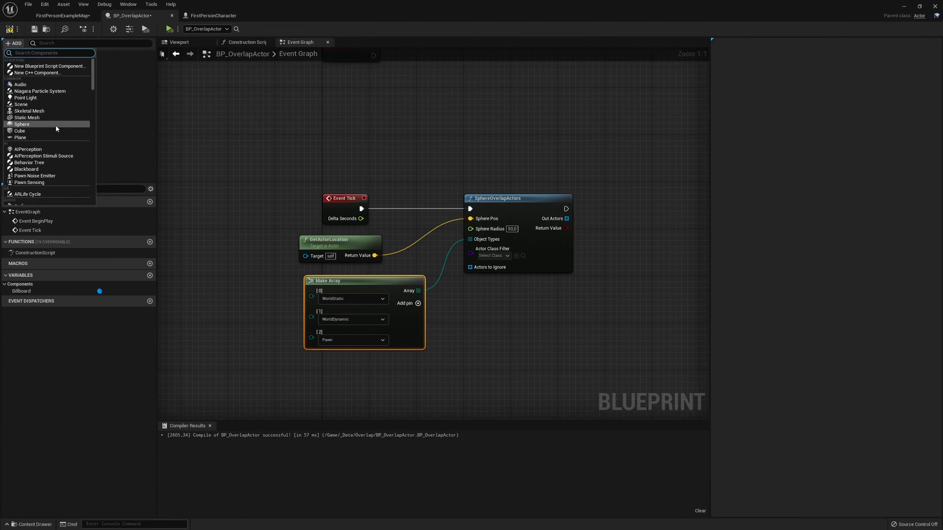
pyautogui.scroll(-5, 55, 128)
pyautogui.scroll(-3, 41, 146)
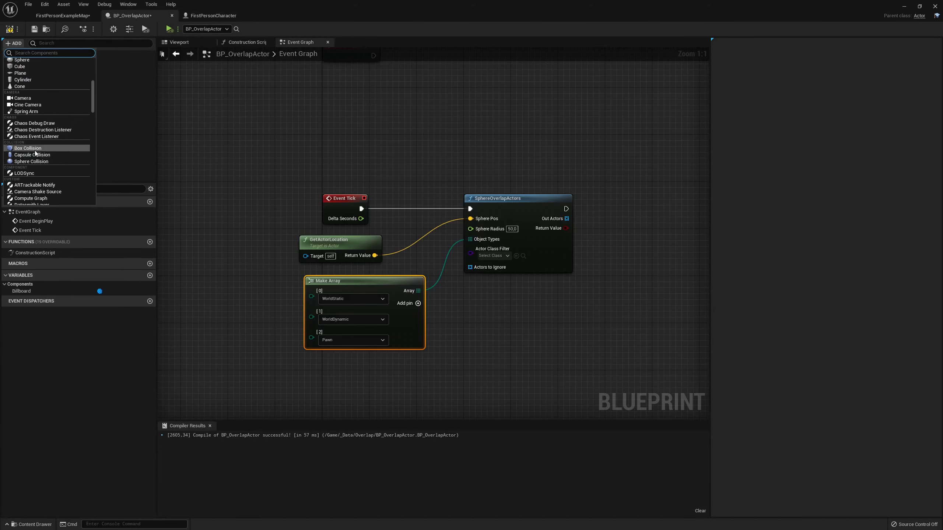
pyautogui.click(34, 149)
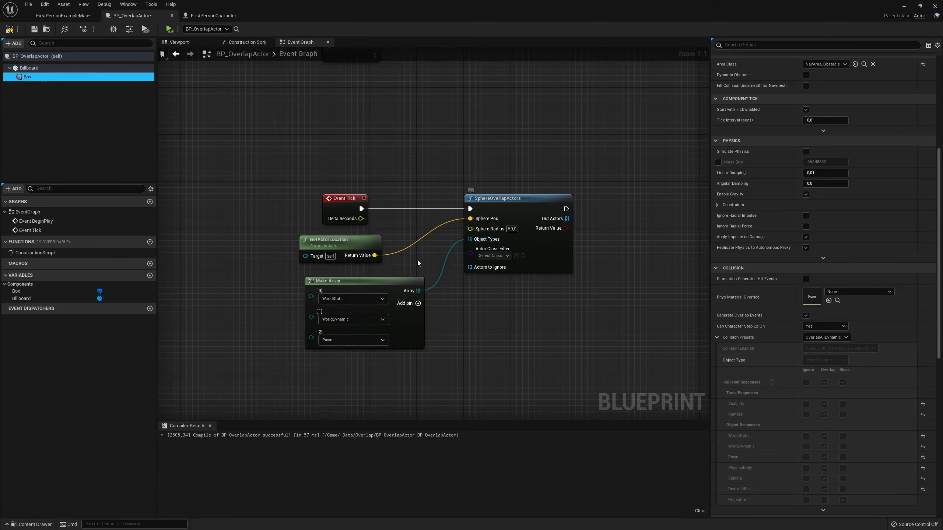
pyautogui.click(408, 335)
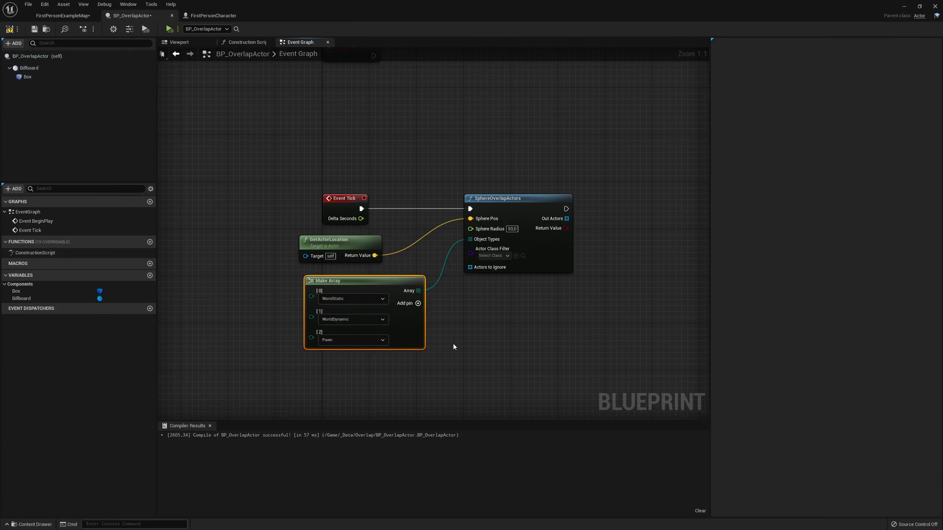
pyautogui.click(451, 344)
pyautogui.moveTo(470, 341); pyautogui.dragTo(455, 338, button='right')
pyautogui.click(57, 77)
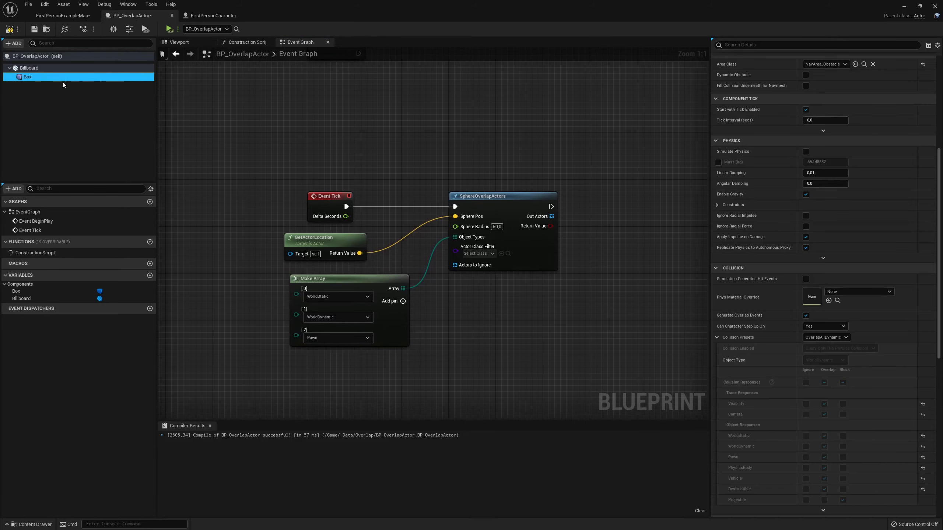
pyautogui.press('Delete')
pyautogui.click(10, 29)
# Glance at the level and FirstPersonCharacter, then return to BP_OverlapActor's Event Graph.
pyautogui.click(61, 16)
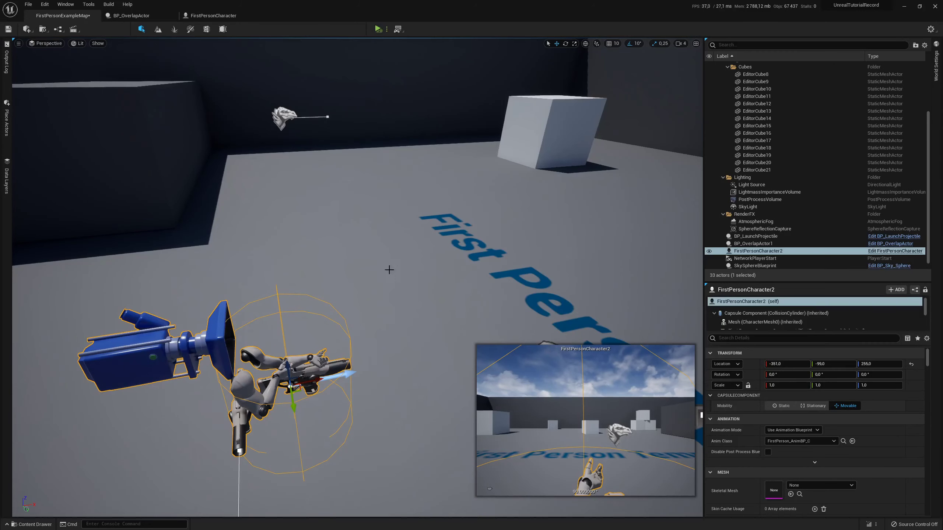
pyautogui.moveTo(278, 246); pyautogui.dragTo(260, 268, button='right')
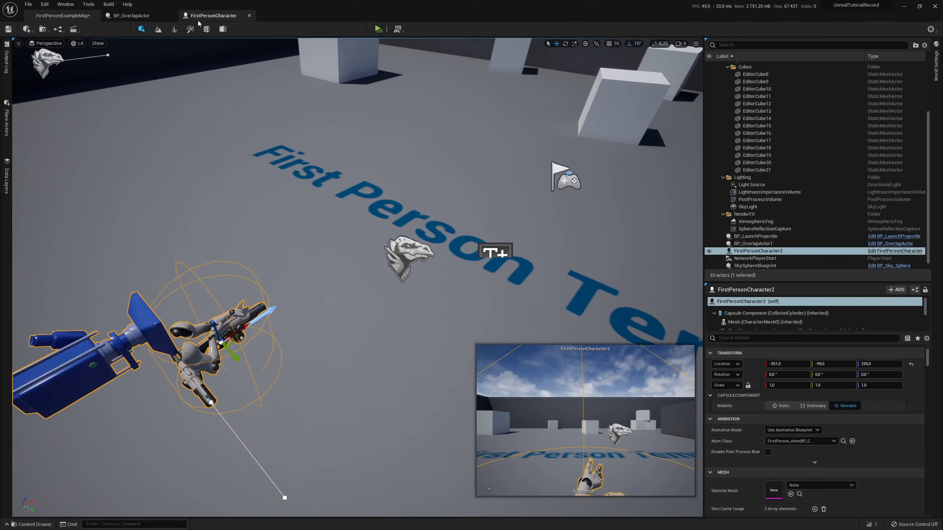
pyautogui.click(224, 18)
pyautogui.click(157, 18)
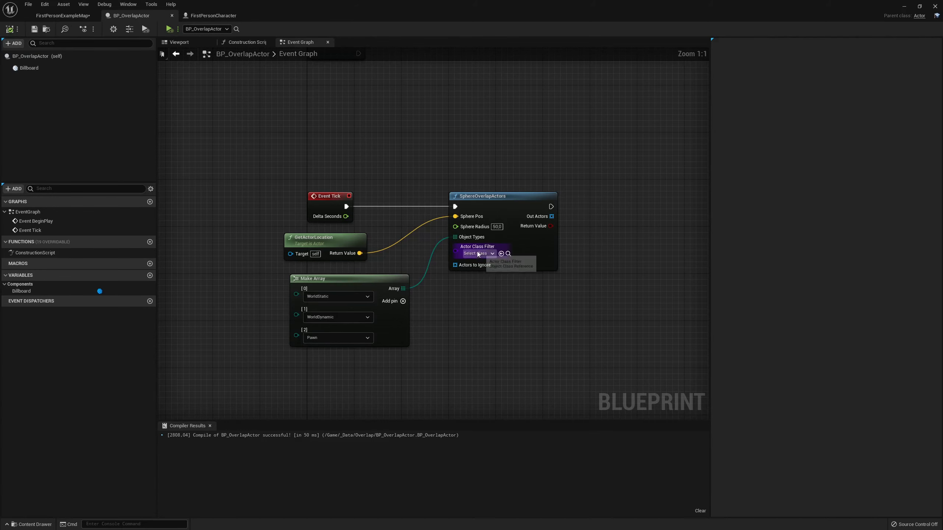
pyautogui.moveTo(498, 292); pyautogui.dragTo(478, 306, button='right')
pyautogui.moveTo(532, 232)
pyautogui.mouseDown()
pyautogui.moveTo(587, 234)
pyautogui.moveTo(564, 232)
pyautogui.mouseUp()
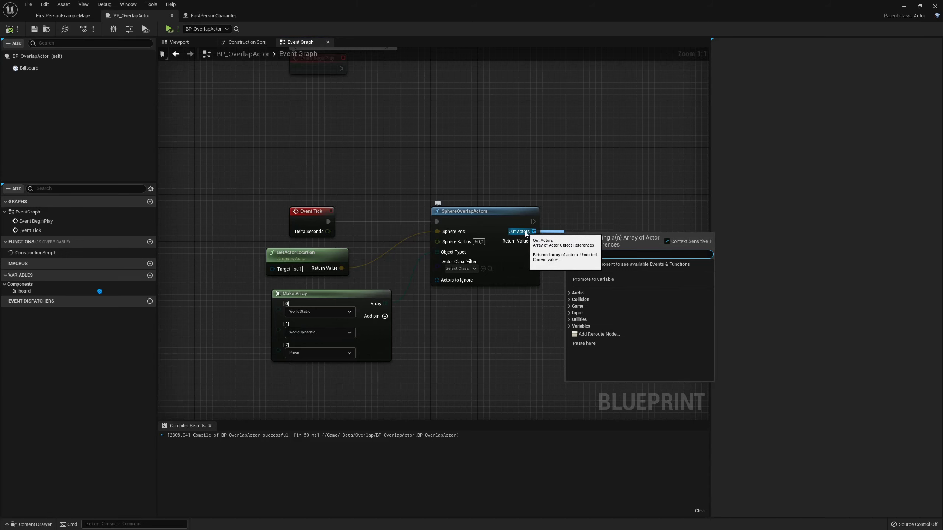
pyautogui.click(477, 309)
pyautogui.moveTo(478, 310); pyautogui.dragTo(455, 307, button='right')
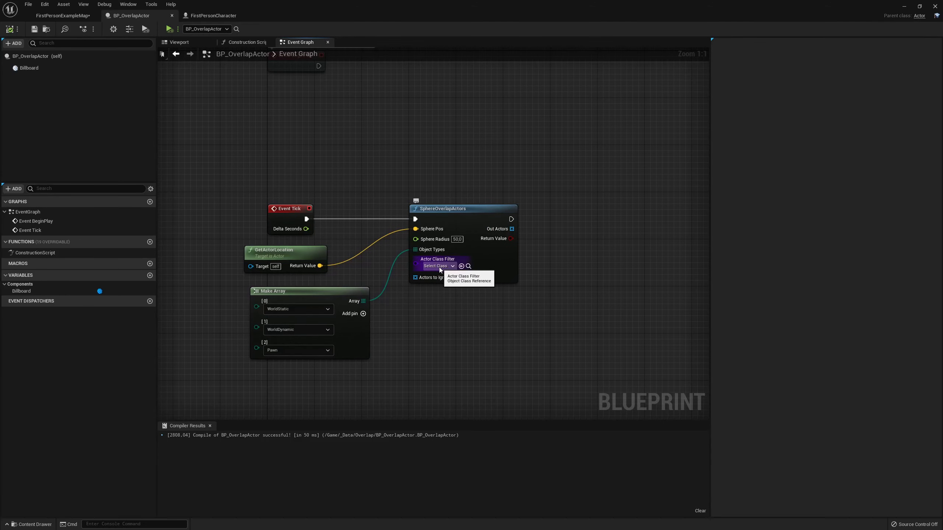
# Browse the Actor Class Filter classes for 'character', leaving no class selected.
pyautogui.click(440, 266)
pyautogui.scroll(-3, 474, 347)
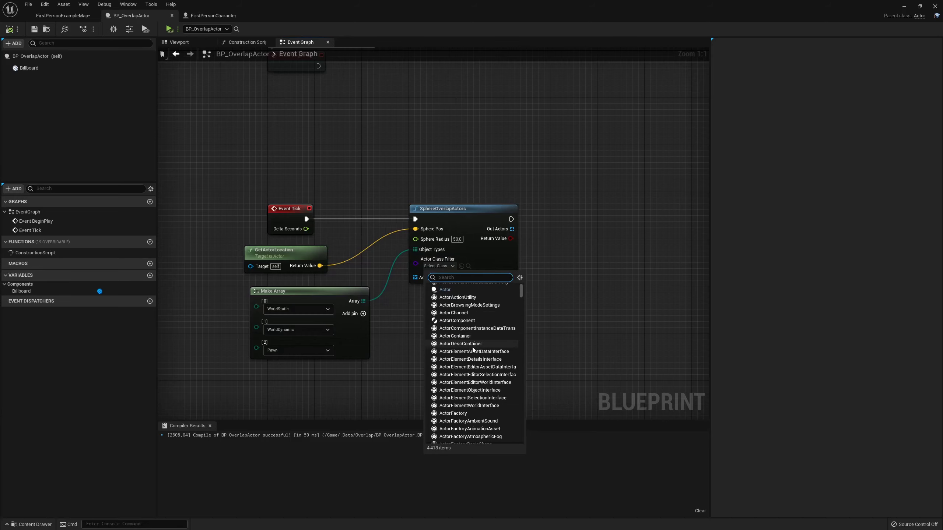
pyautogui.write('character')
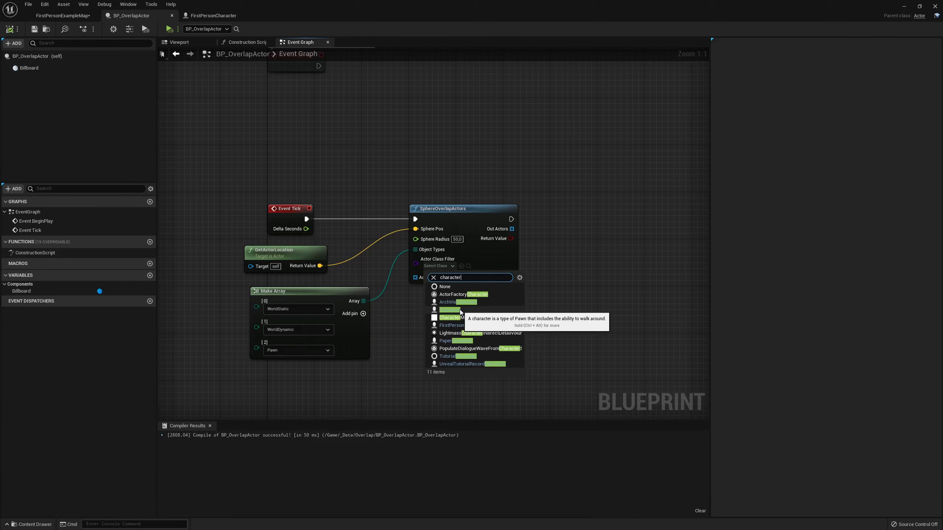
pyautogui.click(602, 303)
pyautogui.click(444, 267)
pyautogui.click(488, 285)
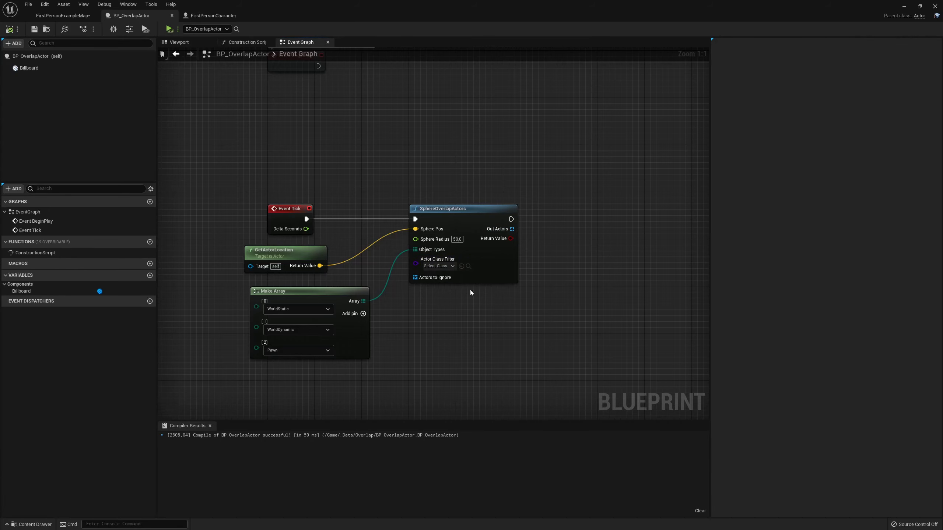
# Drag out from the Actors to Ignore pin to bring up the node action menu.
pyautogui.moveTo(470, 290); pyautogui.dragTo(485, 273, button='right')
pyautogui.click(59, 15)
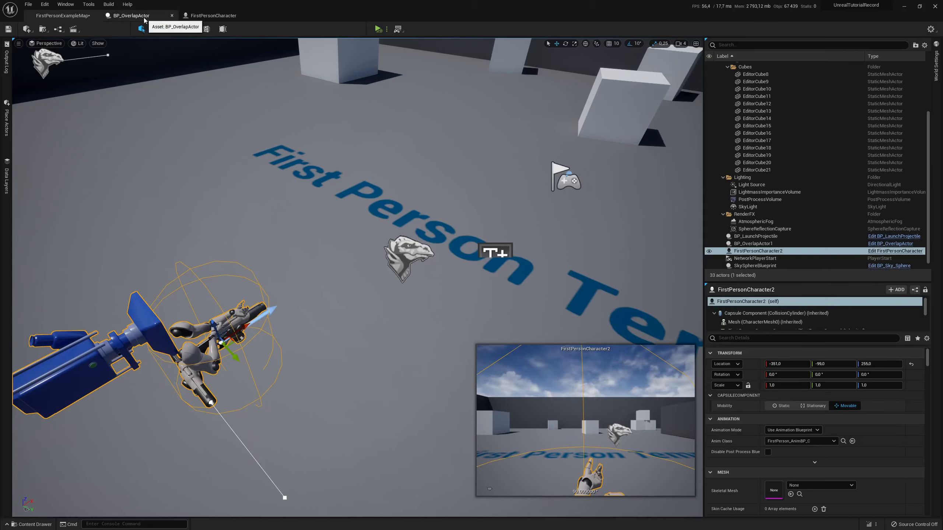
pyautogui.click(131, 15)
pyautogui.moveTo(465, 246)
pyautogui.mouseDown()
pyautogui.moveTo(460, 349)
pyautogui.moveTo(396, 348)
pyautogui.mouseUp()
# Add a Self reference node and wire it into entry [0] of the Actors to Ignore Make Array.
pyautogui.moveTo(478, 289); pyautogui.dragTo(505, 232, button='right')
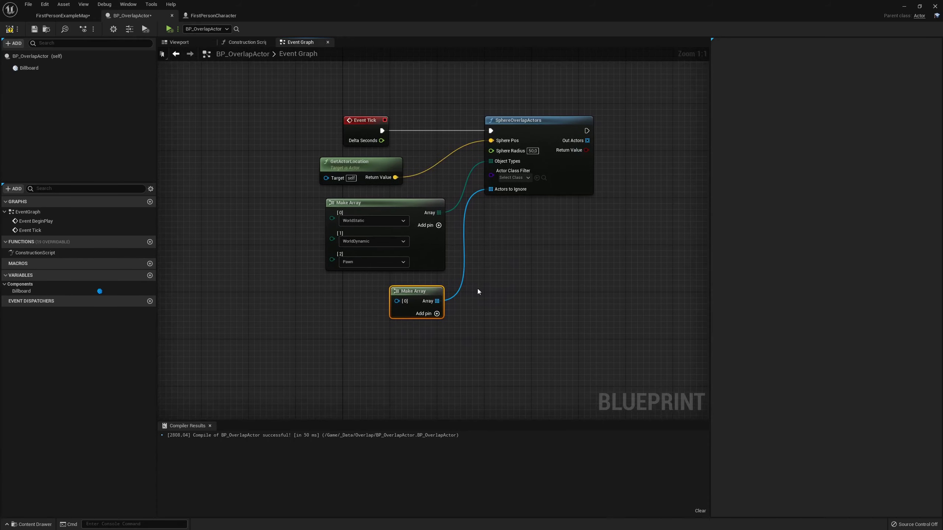
pyautogui.click(343, 309)
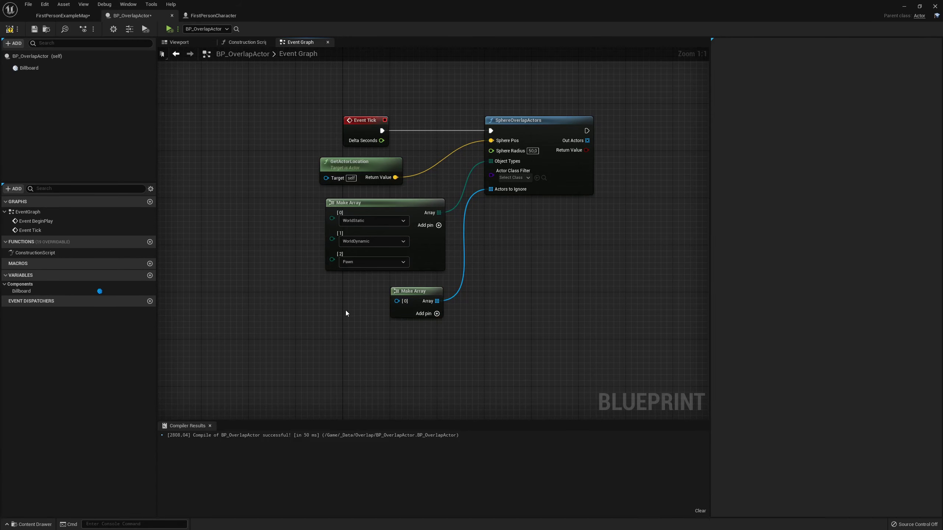
pyautogui.rightClick(322, 301)
pyautogui.write('self')
pyautogui.click(359, 331)
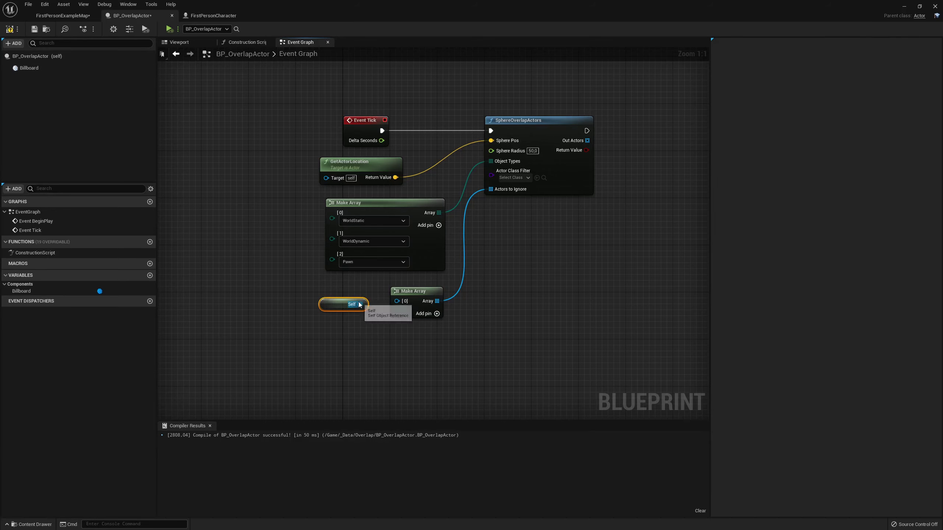
pyautogui.moveTo(360, 305)
pyautogui.mouseDown()
pyautogui.moveTo(397, 301)
pyautogui.moveTo(351, 304)
pyautogui.mouseUp()
pyautogui.click(547, 304)
pyautogui.moveTo(547, 304); pyautogui.dragTo(476, 357, button='right')
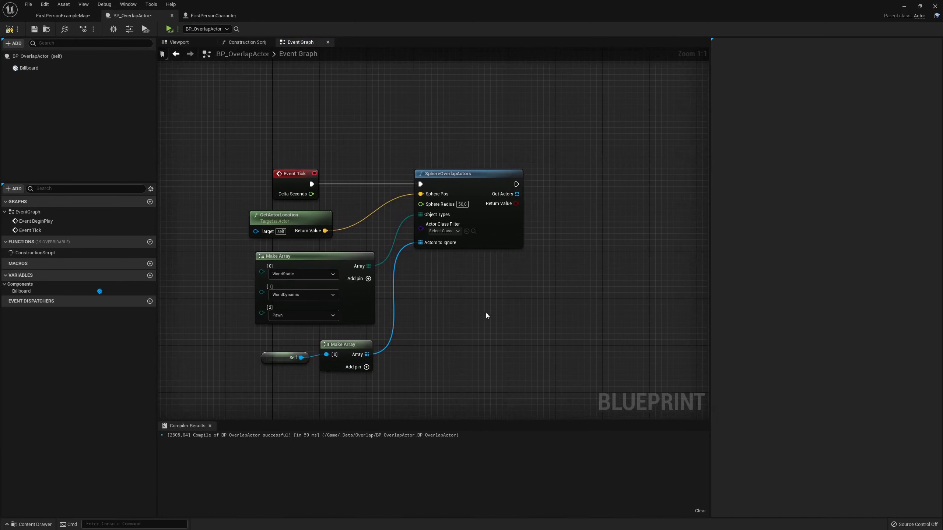
pyautogui.click(14, 43)
# Add a Sphere collision component to BP_OverlapActor with its default name.
pyautogui.scroll(-2, 45, 136)
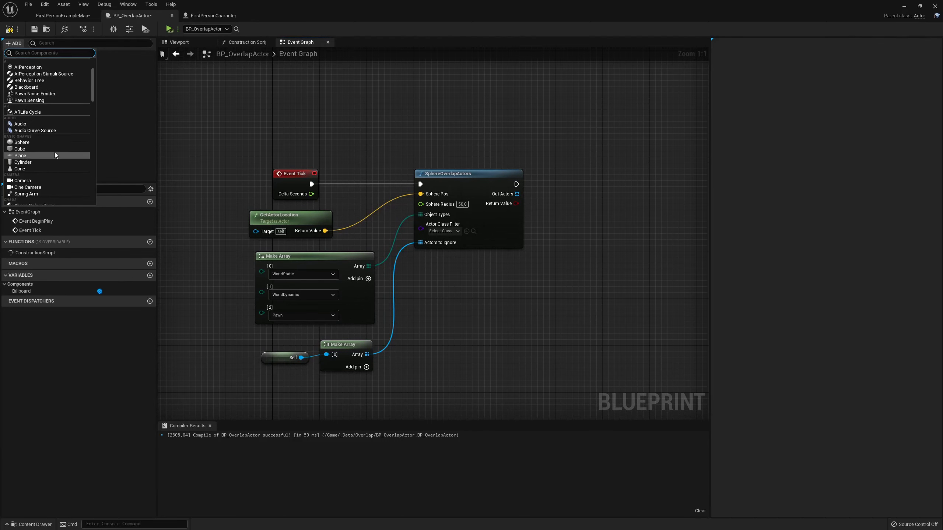
pyautogui.scroll(-2, 54, 152)
pyautogui.click(56, 154)
pyautogui.click(43, 88)
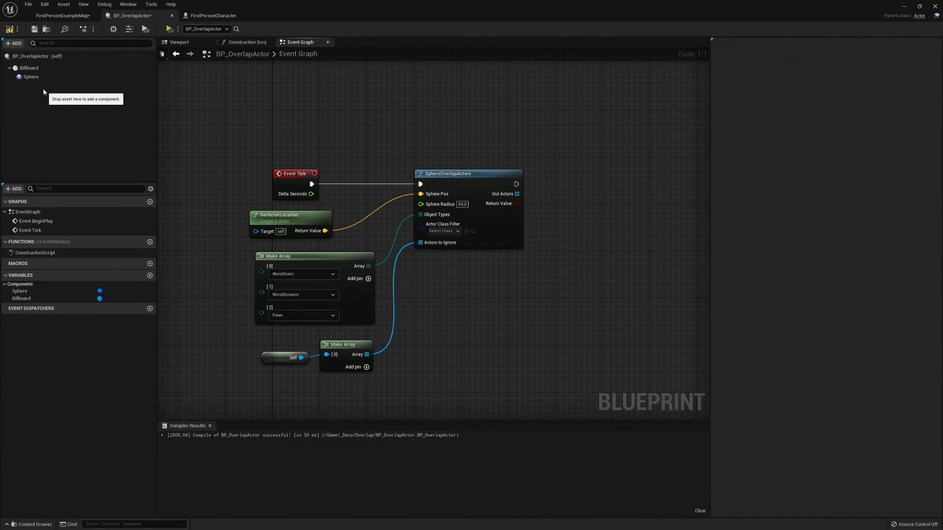
# Inspect the SphereOverlapActors node and its Out Actors pin in the graph.
pyautogui.moveTo(517, 194); pyautogui.dragTo(578, 194)
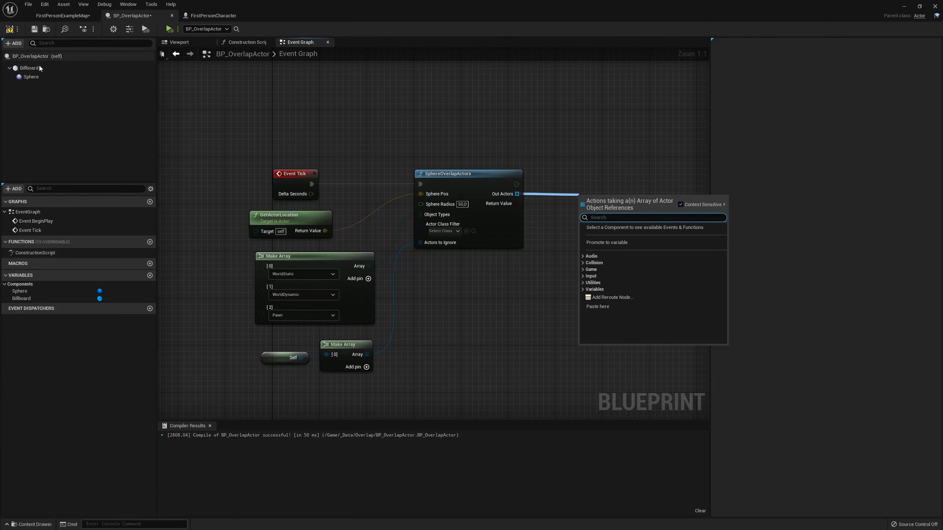
pyautogui.moveTo(347, 140); pyautogui.dragTo(327, 153, button='right')
pyautogui.click(448, 191)
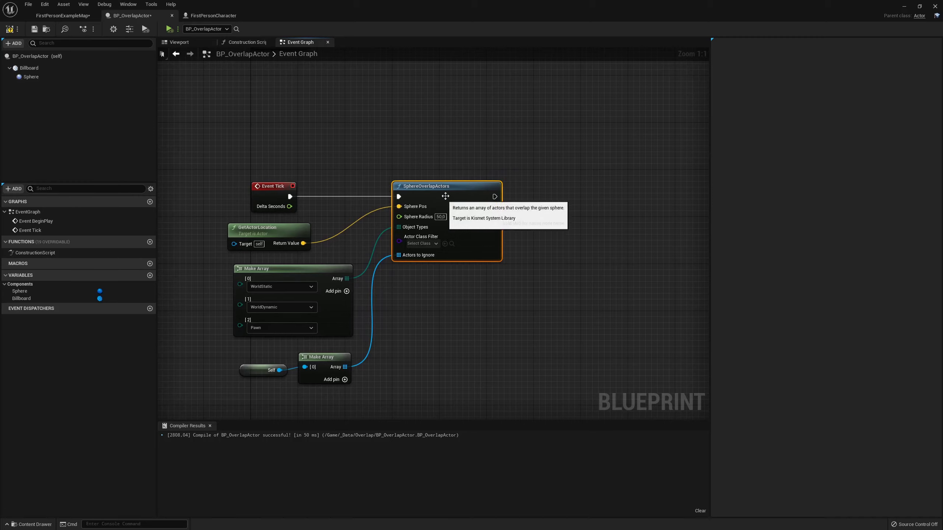
pyautogui.scroll(-1, 448, 193)
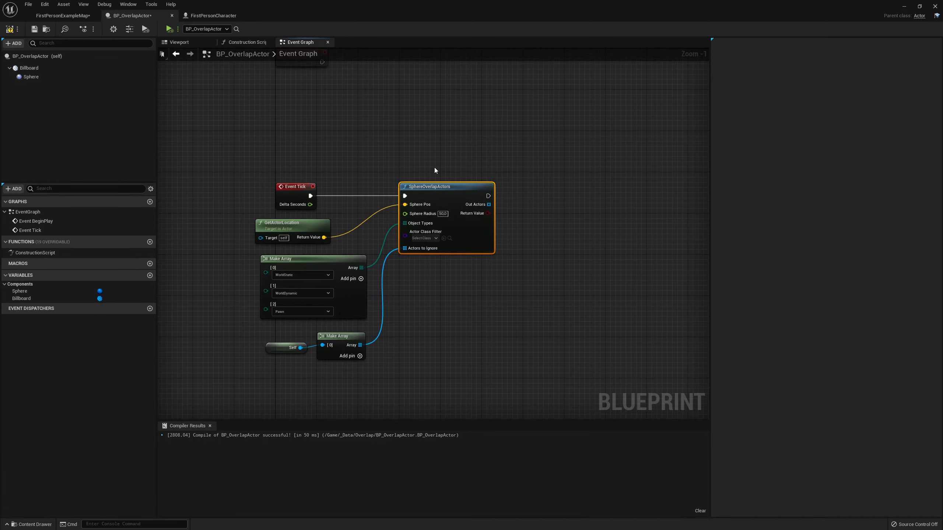
pyautogui.scroll(1, 427, 178)
pyautogui.moveTo(473, 291); pyautogui.dragTo(492, 263, button='right')
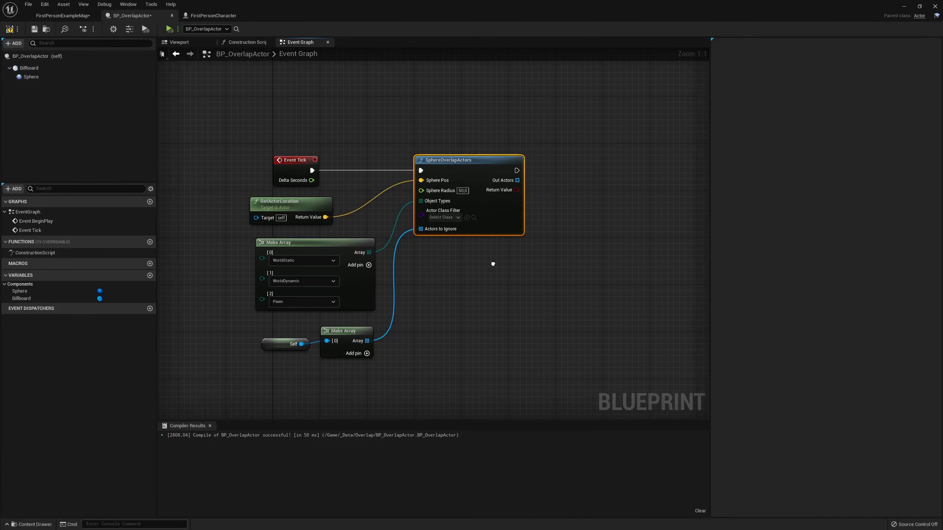
pyautogui.click(440, 306)
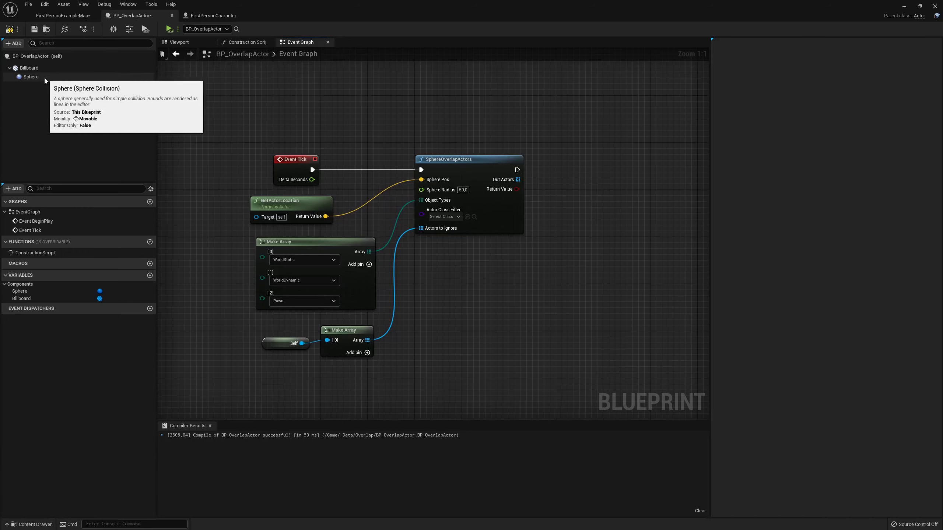
# Delete the Sphere component from BP_OverlapActor's Components panel.
pyautogui.click(61, 15)
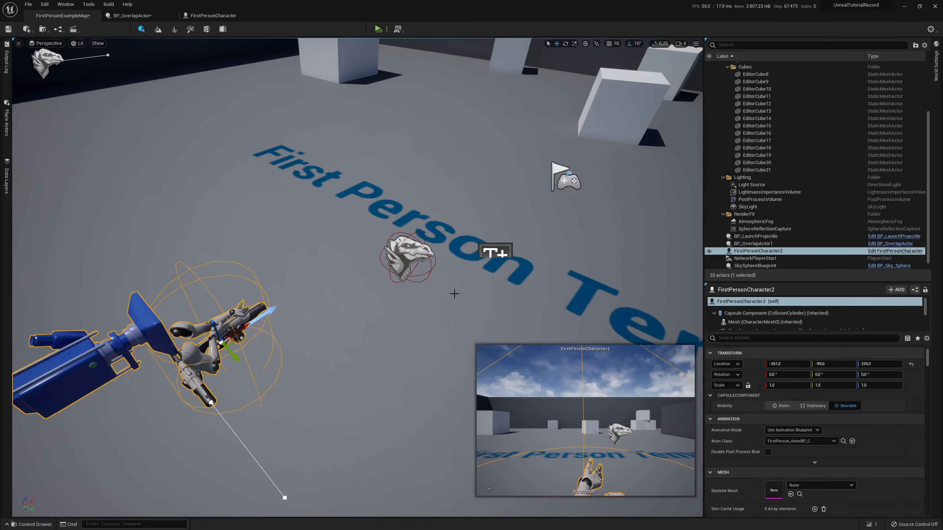
pyautogui.click(204, 16)
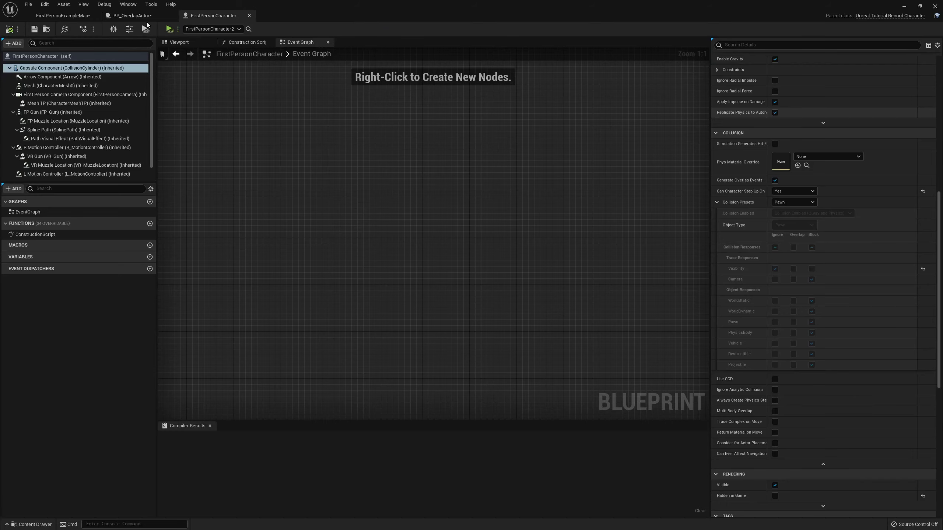
pyautogui.click(133, 16)
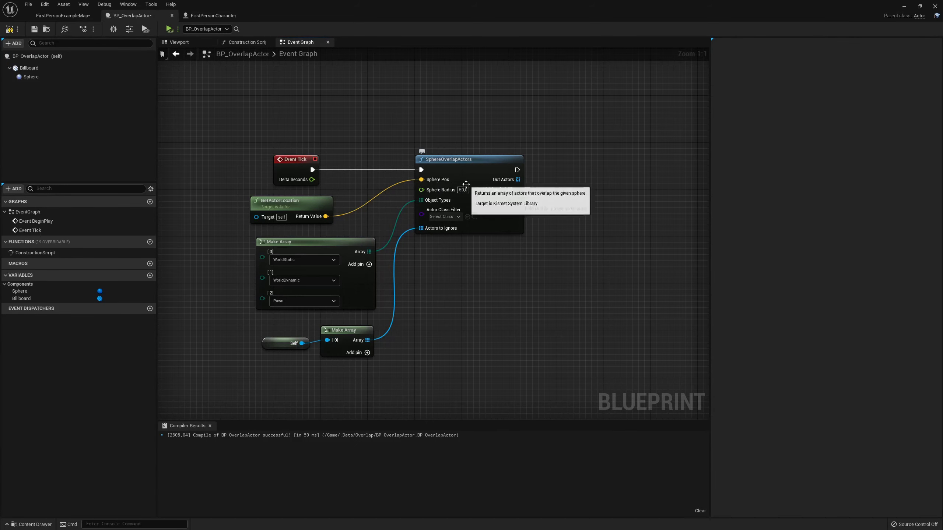
pyautogui.click(31, 77)
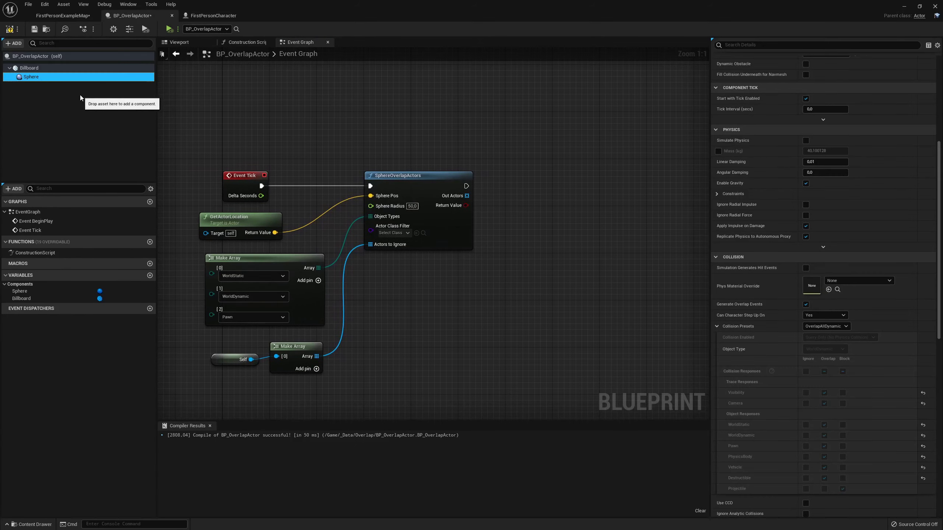
pyautogui.press('Delete')
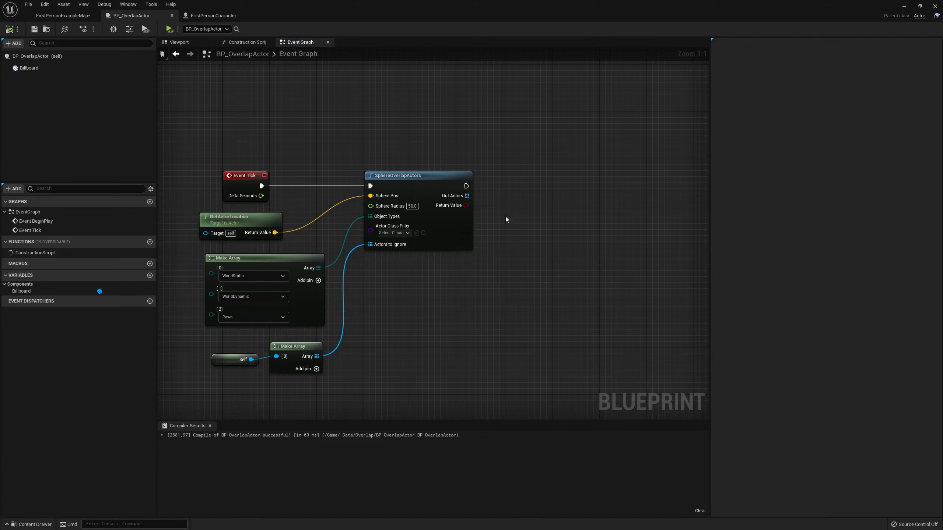
# Run SphereOverlapActors into a Branch and loop over Out Actors with a For Each Loop.
pyautogui.moveTo(506, 219); pyautogui.dragTo(466, 225, button='right')
pyautogui.click(468, 208)
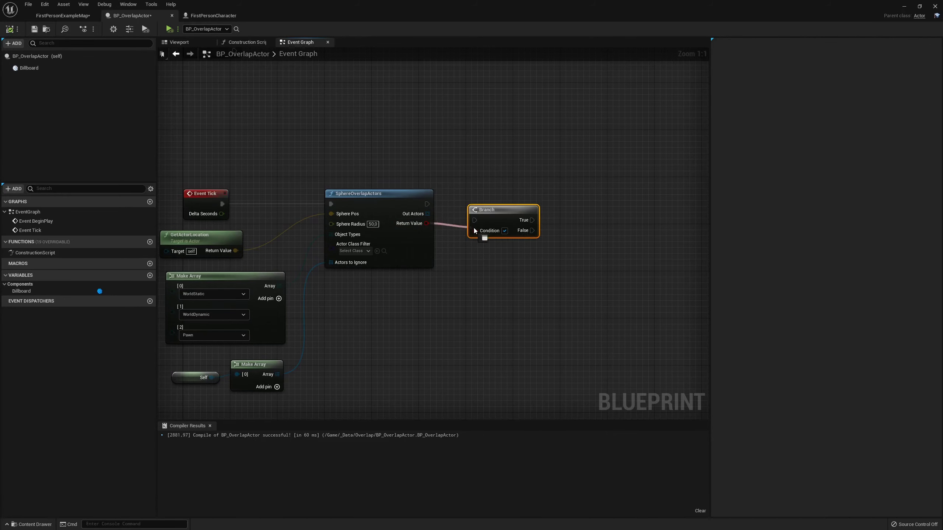
pyautogui.moveTo(475, 220); pyautogui.dragTo(425, 204)
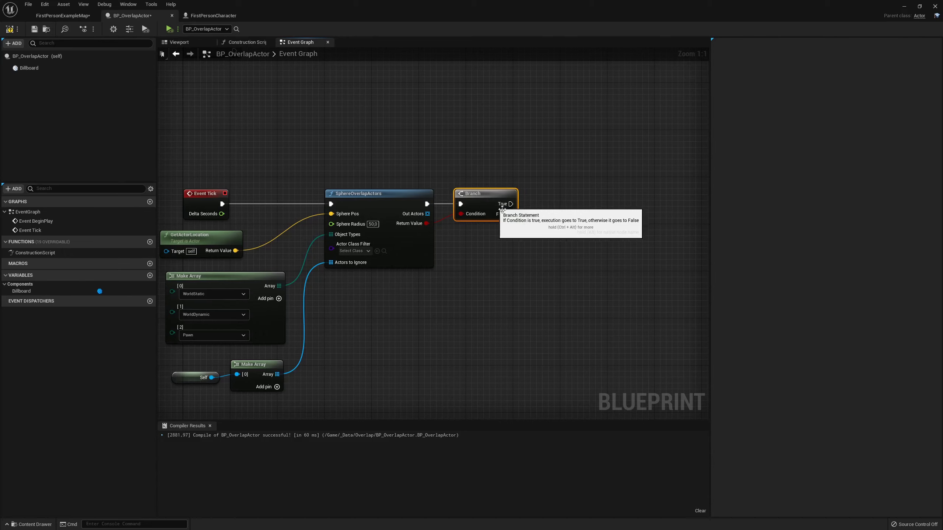
pyautogui.moveTo(553, 226); pyautogui.dragTo(457, 261, button='right')
pyautogui.moveTo(326, 251)
pyautogui.mouseDown()
pyautogui.moveTo(391, 287)
pyautogui.moveTo(466, 240)
pyautogui.moveTo(447, 244)
pyautogui.moveTo(460, 234)
pyautogui.mouseUp()
pyautogui.write('for each')
pyautogui.press('Return')
pyautogui.moveTo(551, 244); pyautogui.dragTo(480, 256, button='right')
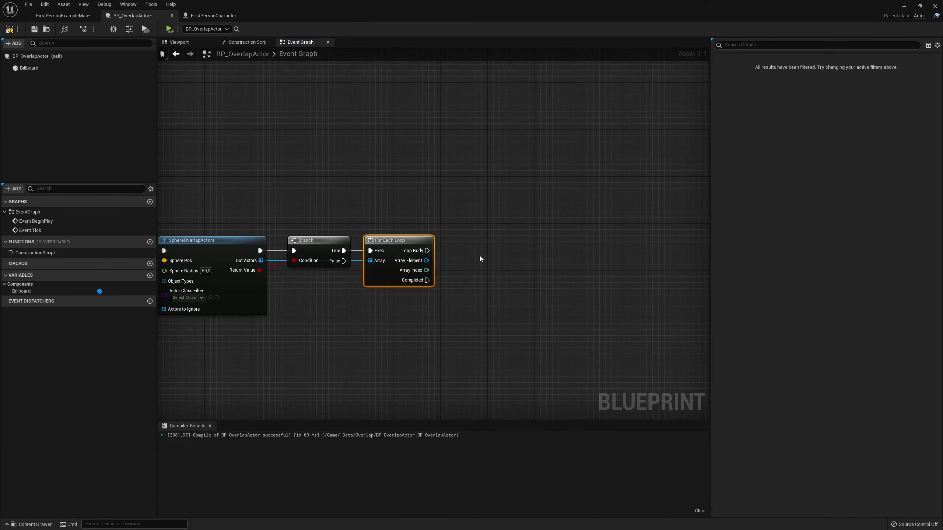
# Print String each array element's display name from the loop body.
pyautogui.rightClick(459, 259)
pyautogui.write('print')
pyautogui.press('Return')
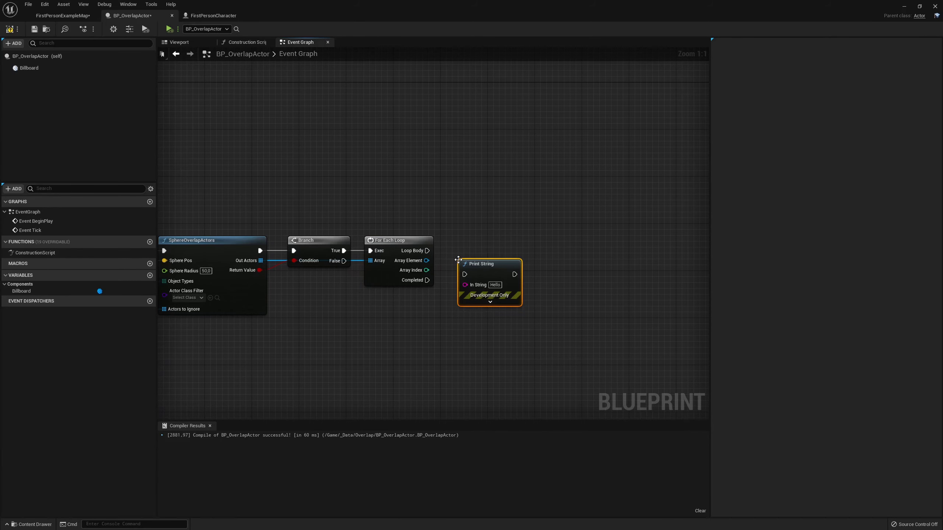
pyautogui.moveTo(427, 251)
pyautogui.mouseDown()
pyautogui.moveTo(465, 274)
pyautogui.moveTo(501, 252)
pyautogui.moveTo(490, 273)
pyautogui.moveTo(570, 247)
pyautogui.mouseUp()
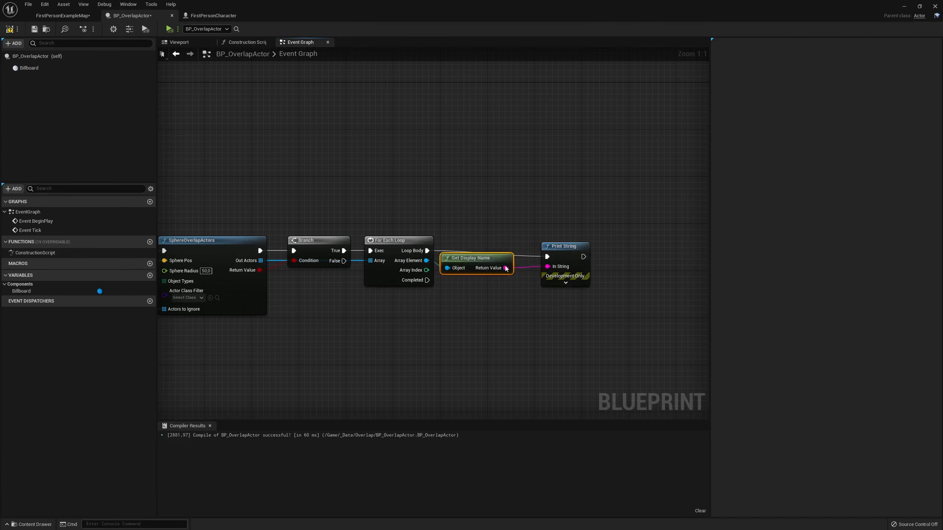
pyautogui.moveTo(483, 270); pyautogui.dragTo(501, 270)
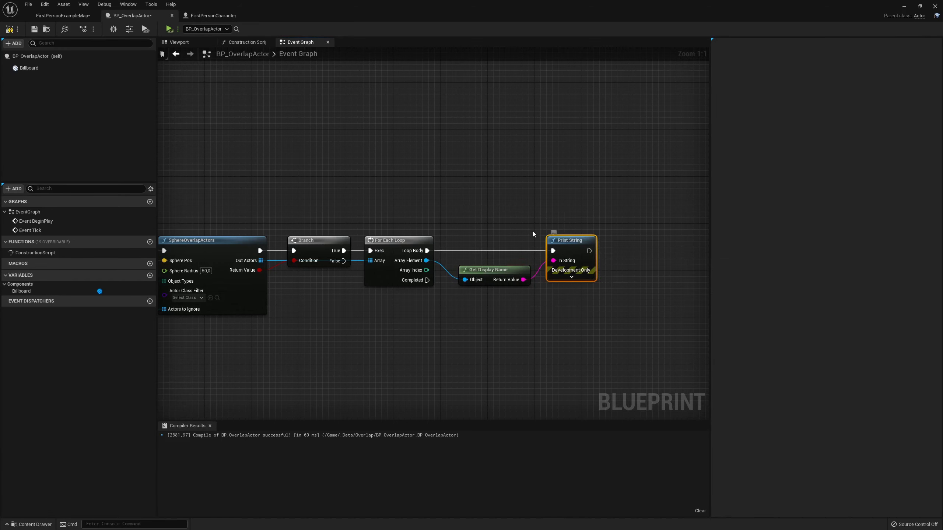
pyautogui.moveTo(236, 211); pyautogui.dragTo(365, 209, button='right')
pyautogui.moveTo(301, 186); pyautogui.dragTo(366, 341)
pyautogui.scroll(-2, 402, 301)
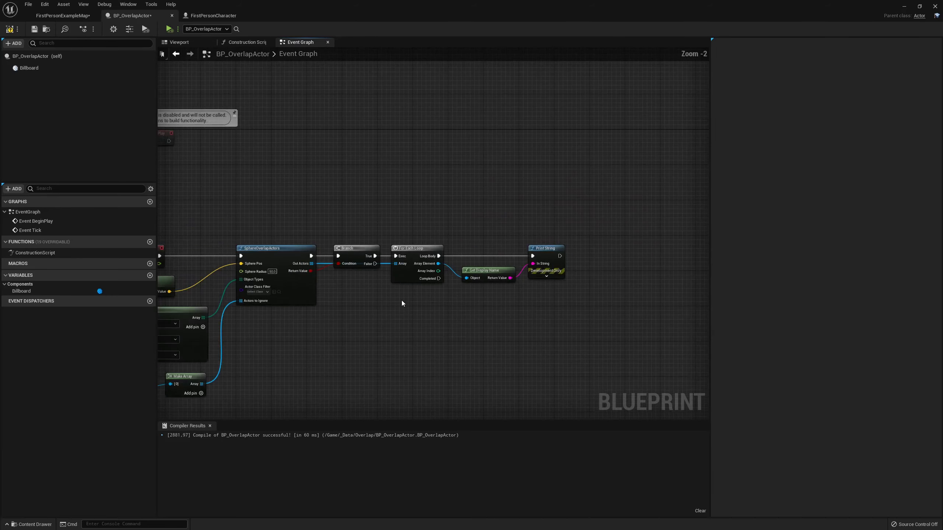
pyautogui.moveTo(401, 300)
pyautogui.mouseDown(button='right')
pyautogui.moveTo(465, 256)
pyautogui.moveTo(440, 263)
pyautogui.mouseUp(button='right')
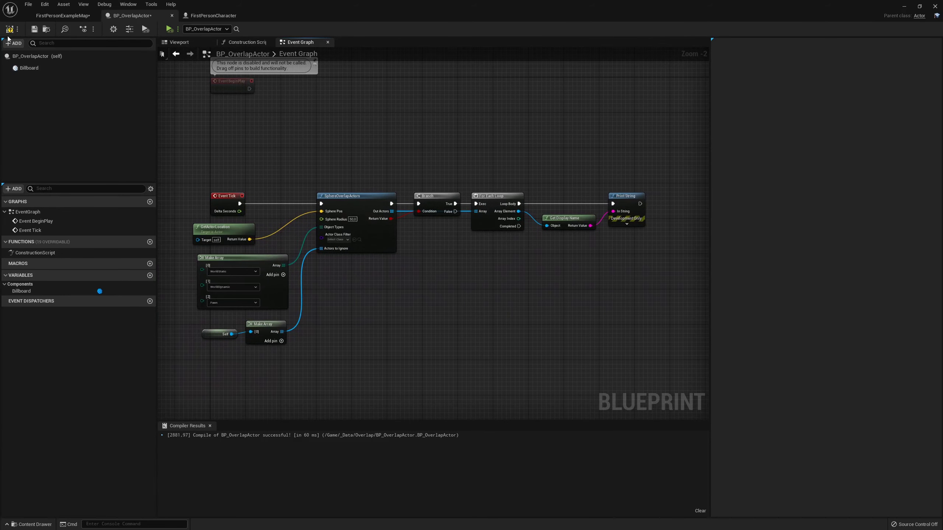
pyautogui.click(63, 15)
pyautogui.click(379, 28)
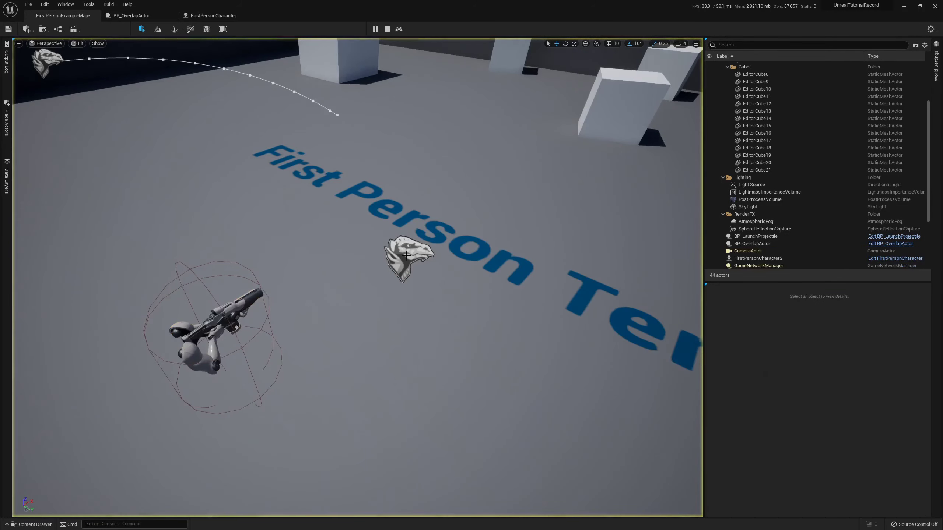
pyautogui.click(467, 254)
pyautogui.moveTo(465, 254); pyautogui.dragTo(272, 307)
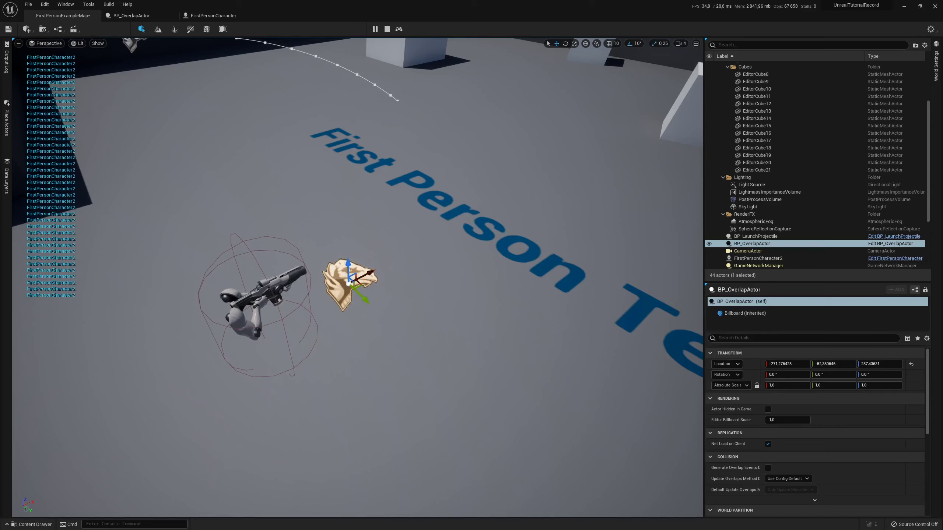
pyautogui.click(387, 30)
pyautogui.click(144, 16)
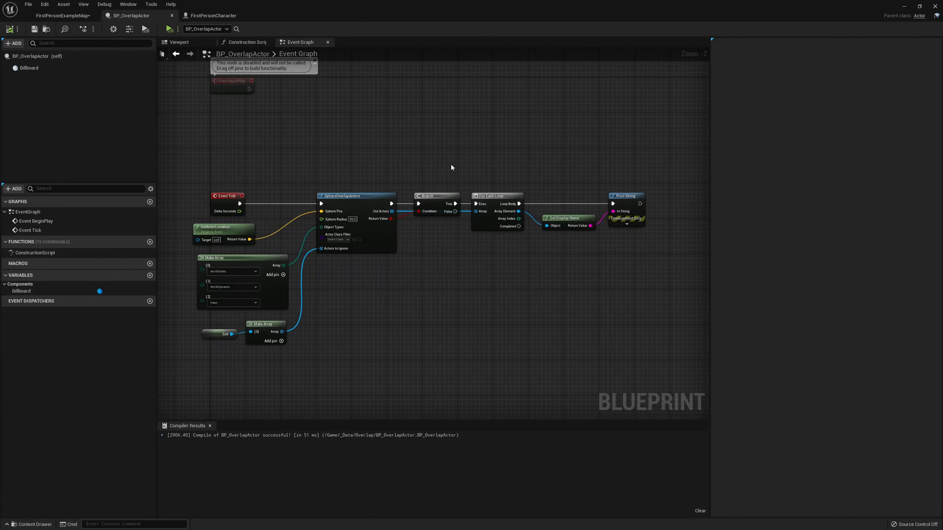
# Place a SphereOverlapComponents node below SphereOverlapActors with Component Class Filter set to Skeletal Mesh.
pyautogui.scroll(1, 451, 164)
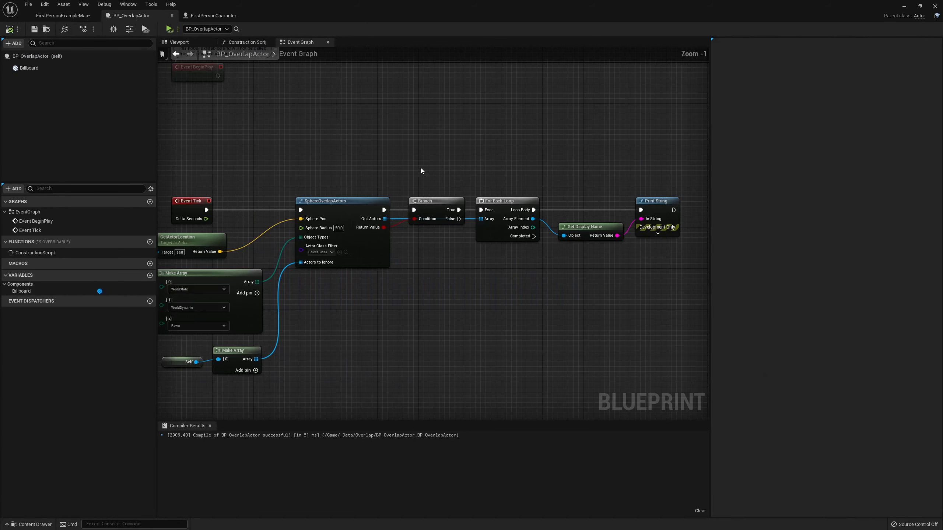
pyautogui.rightClick(396, 274)
pyautogui.write('sphere ')
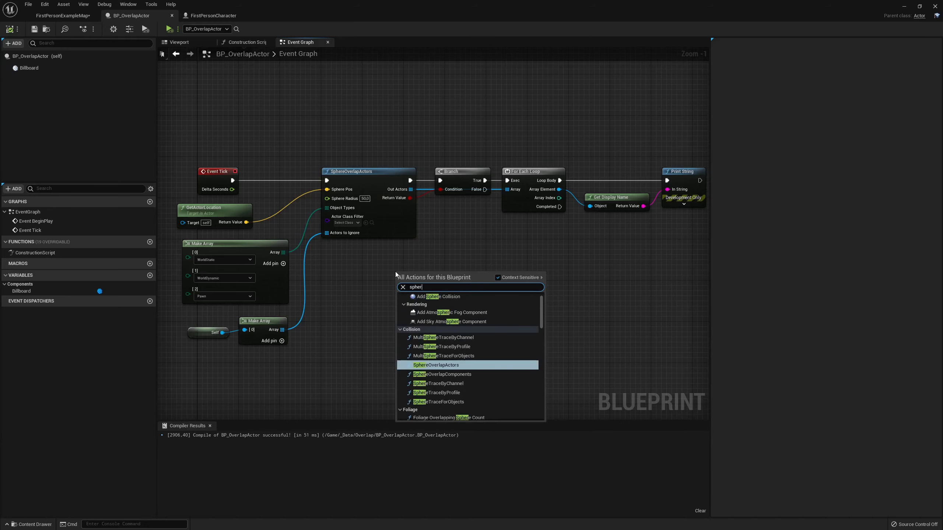
pyautogui.write('overlap')
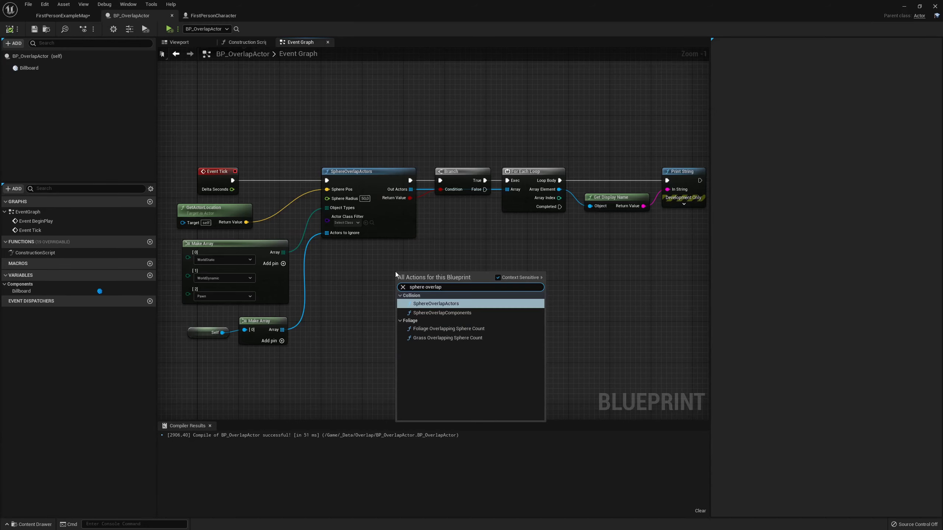
pyautogui.press('Down')
pyautogui.press('Return')
pyautogui.moveTo(396, 271); pyautogui.dragTo(347, 250)
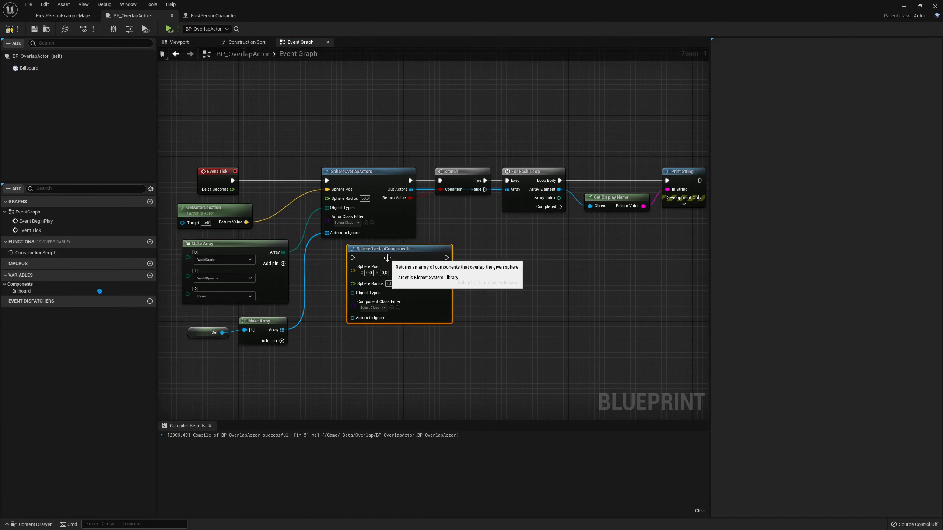
pyautogui.scroll(1, 380, 259)
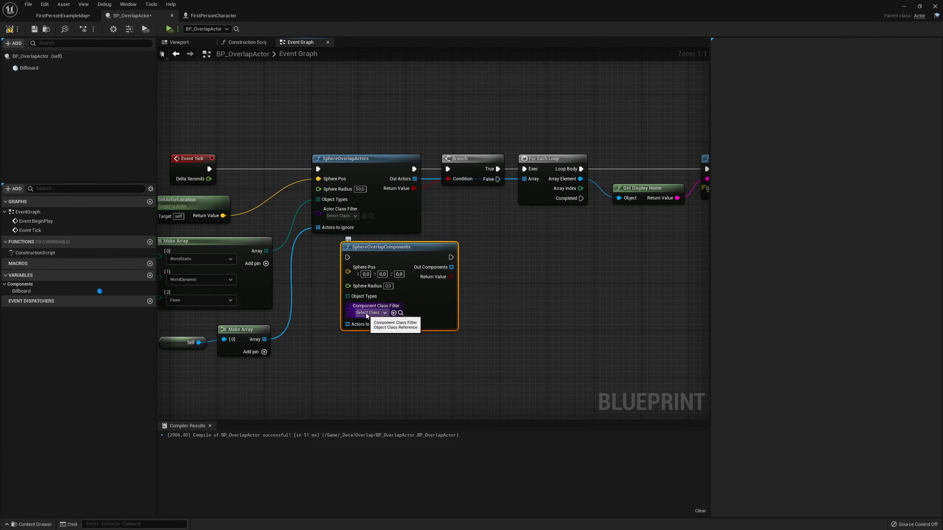
pyautogui.click(370, 313)
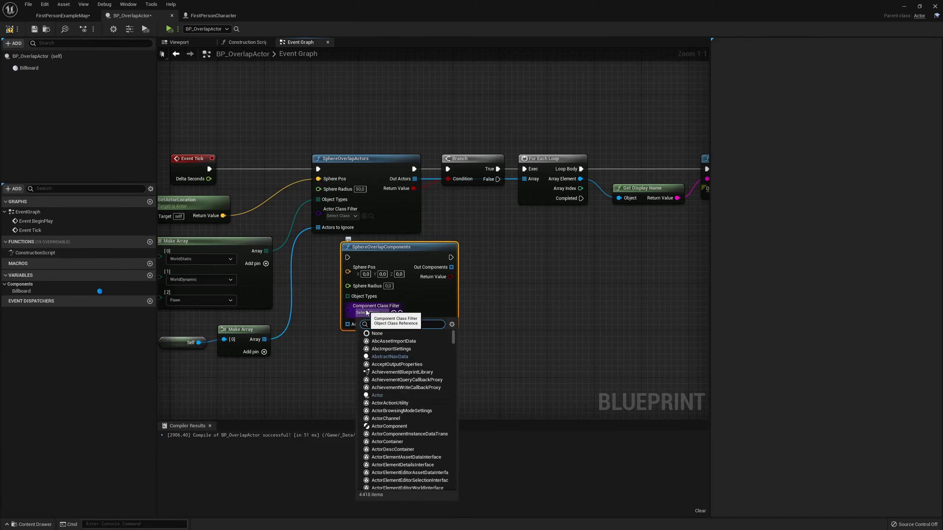
pyautogui.scroll(-2, 388, 416)
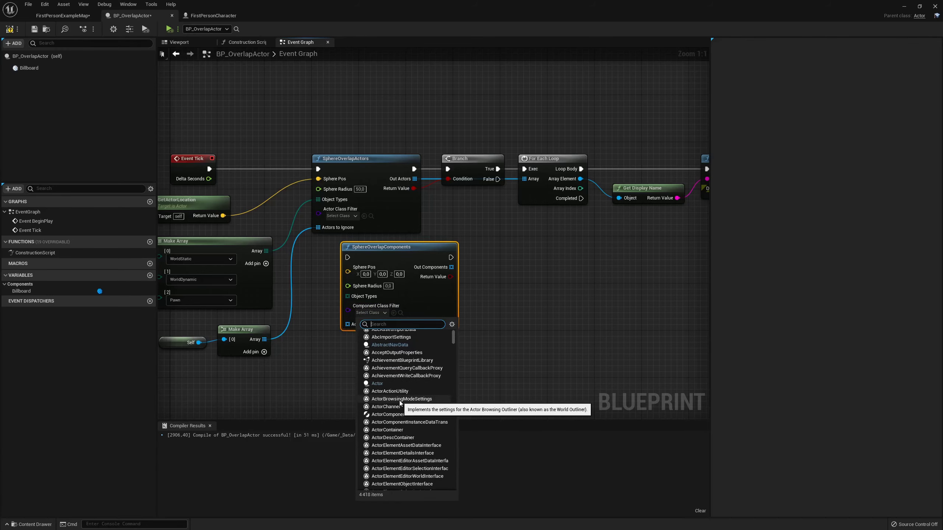
pyautogui.write('skeletal')
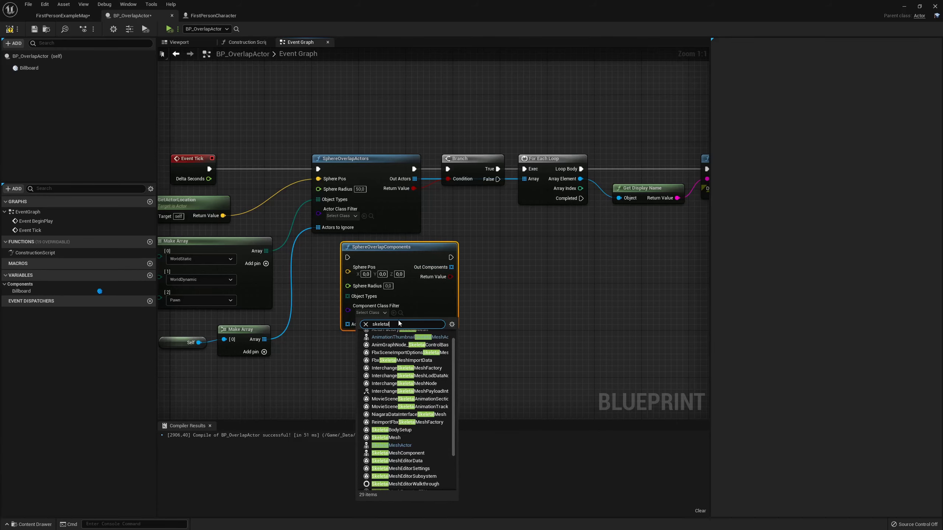
pyautogui.click(413, 454)
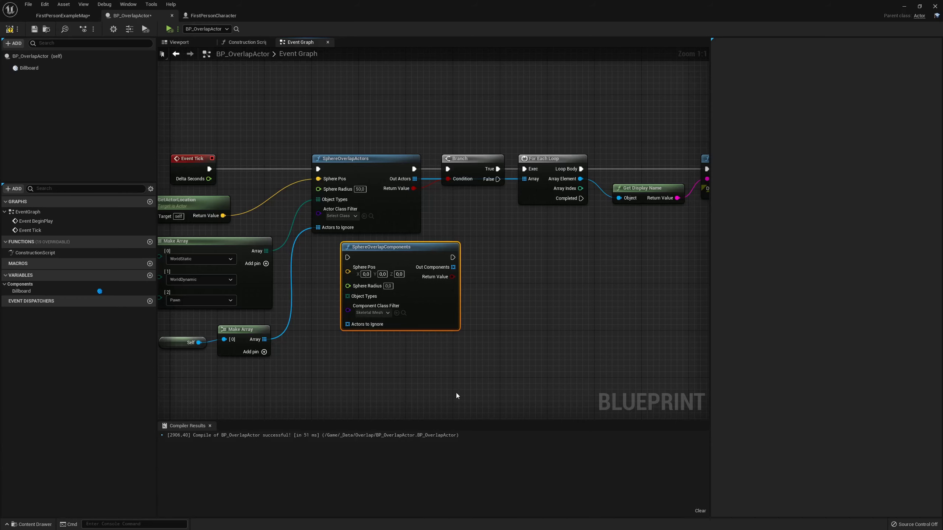
# Show FirstPersonCharacter in its Viewport and select the Mesh 1P arm mesh.
pyautogui.click(207, 16)
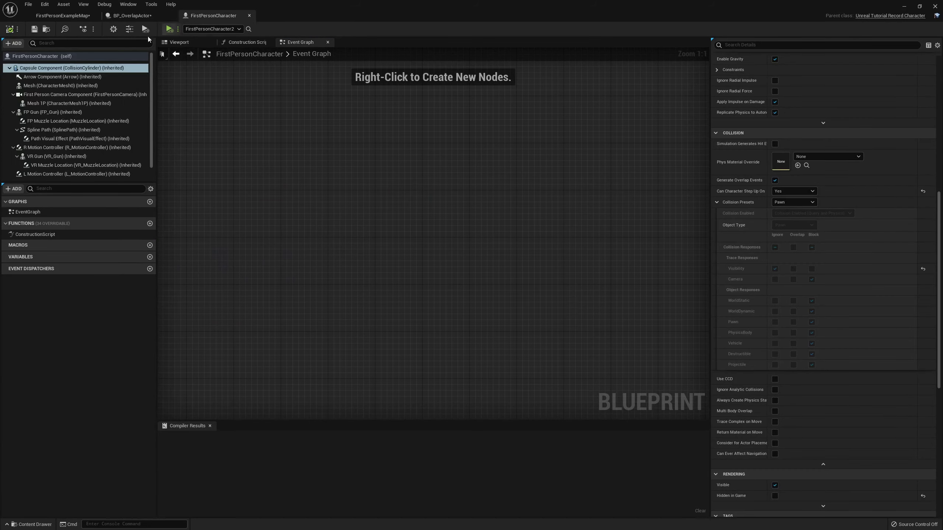
pyautogui.click(187, 43)
pyautogui.moveTo(326, 187); pyautogui.dragTo(391, 269)
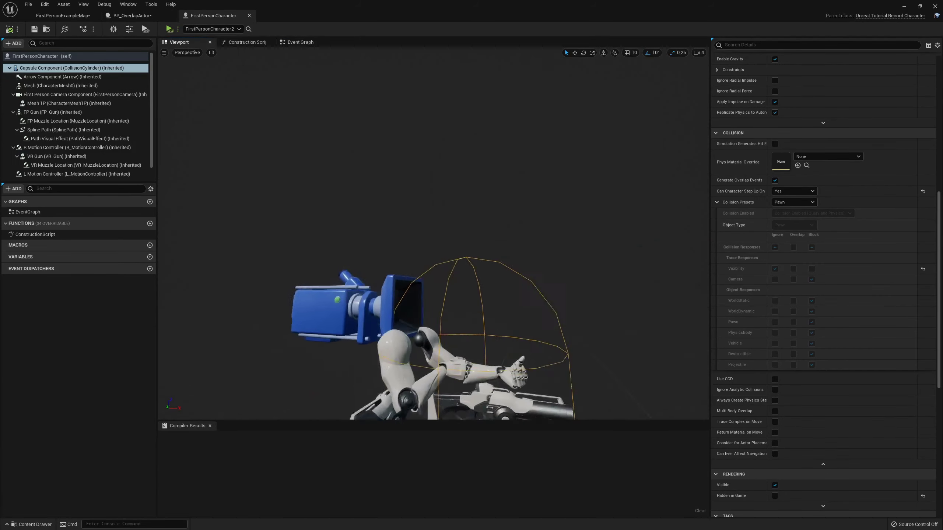
pyautogui.click(391, 268)
pyautogui.scroll(-5, 390, 269)
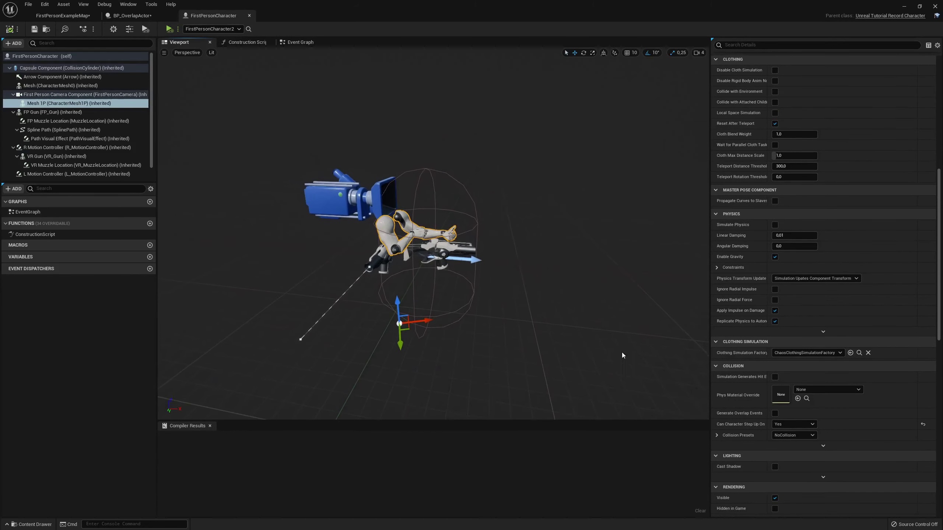
pyautogui.moveTo(675, 401); pyautogui.dragTo(698, 403)
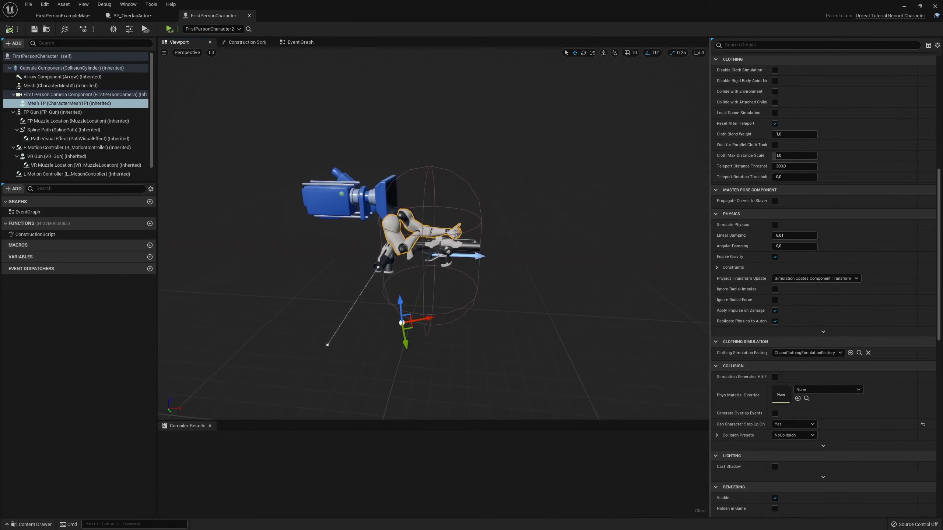
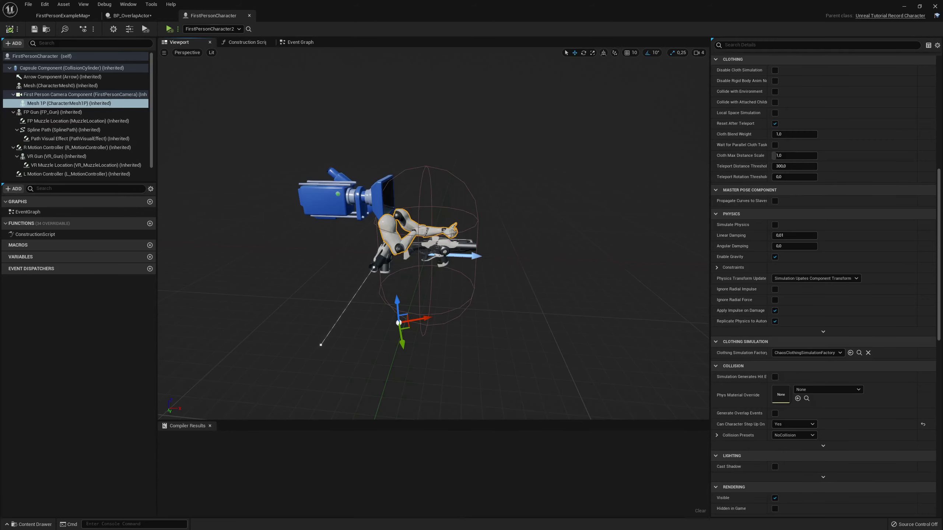
# Orbit around the first-person character and select its Capsule Component.
pyautogui.moveTo(373, 227); pyautogui.dragTo(357, 216, button='right')
pyautogui.moveTo(412, 231); pyautogui.dragTo(393, 219, button='right')
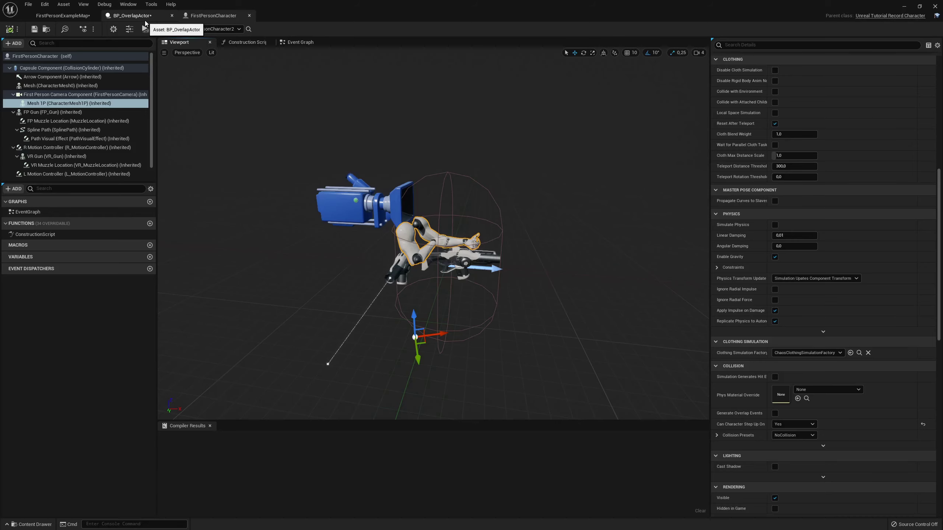
pyautogui.moveTo(371, 223)
pyautogui.mouseDown(button='right')
pyautogui.moveTo(357, 223)
pyautogui.moveTo(375, 231)
pyautogui.mouseUp(button='right')
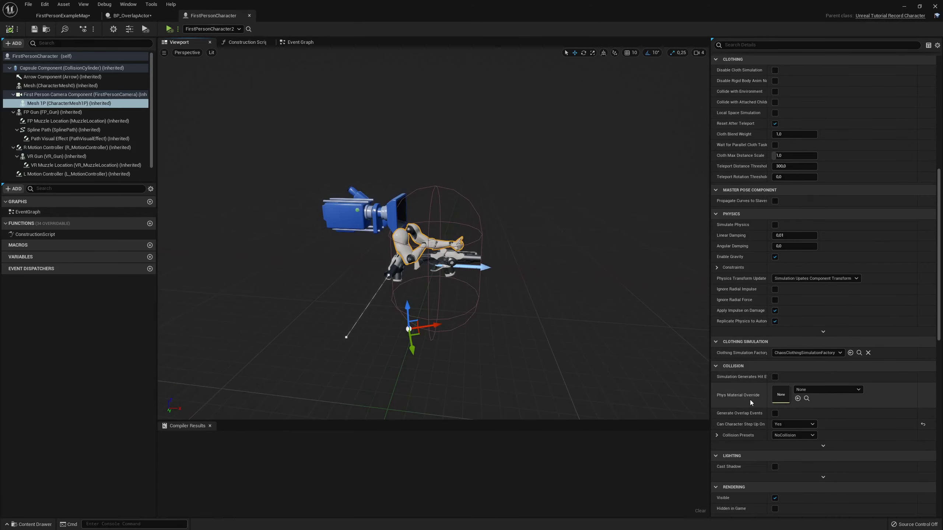
pyautogui.click(91, 68)
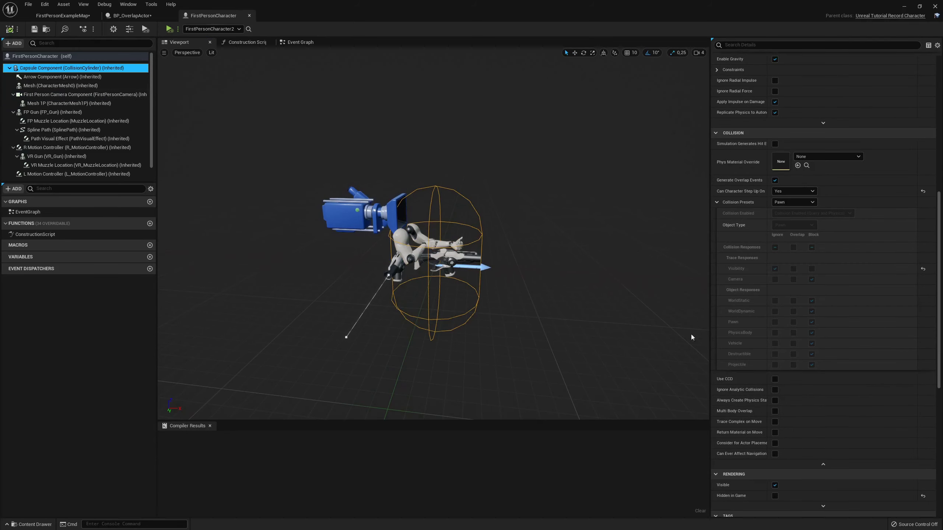
pyautogui.scroll(3, 743, 276)
pyautogui.scroll(1, 744, 274)
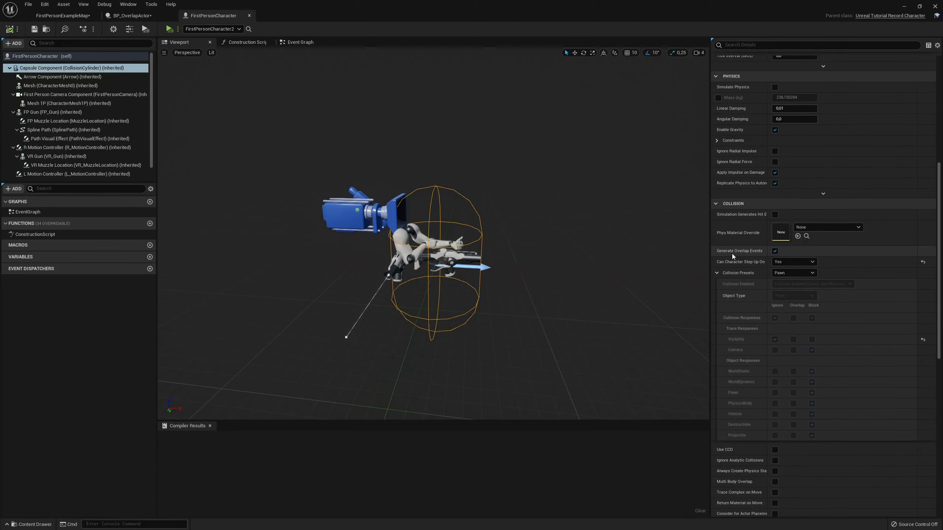
# Uncheck Generate Overlap Events on the capsule and bring up the BP_OverlapActor event graph.
pyautogui.click(133, 18)
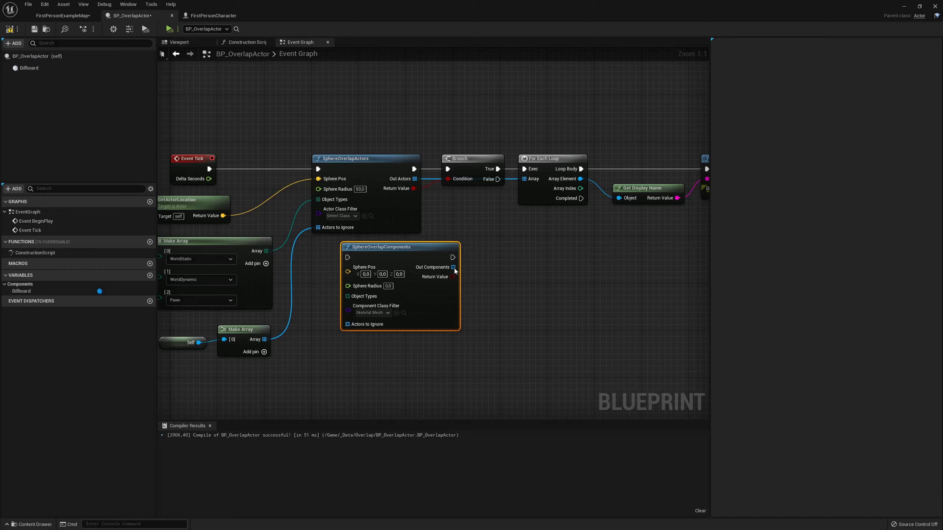
pyautogui.click(67, 17)
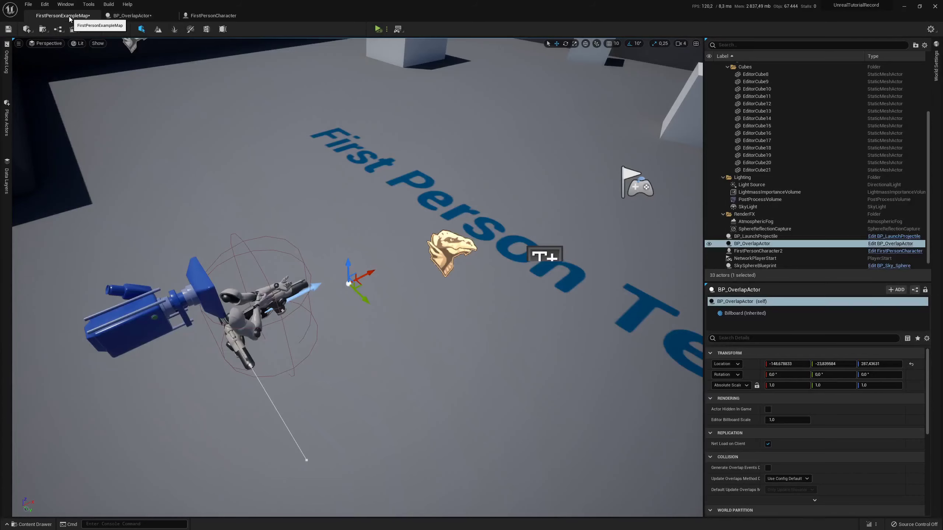
pyautogui.click(214, 16)
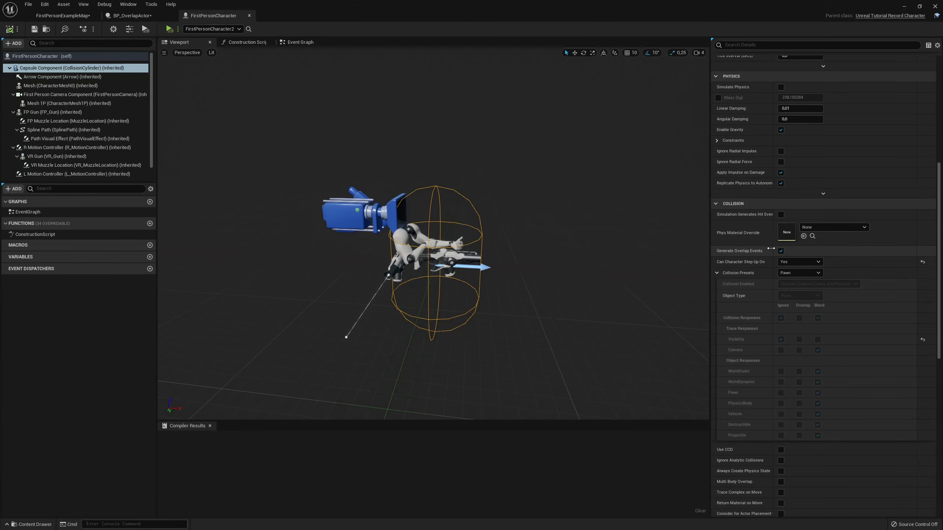
pyautogui.moveTo(444, 265); pyautogui.dragTo(444, 264)
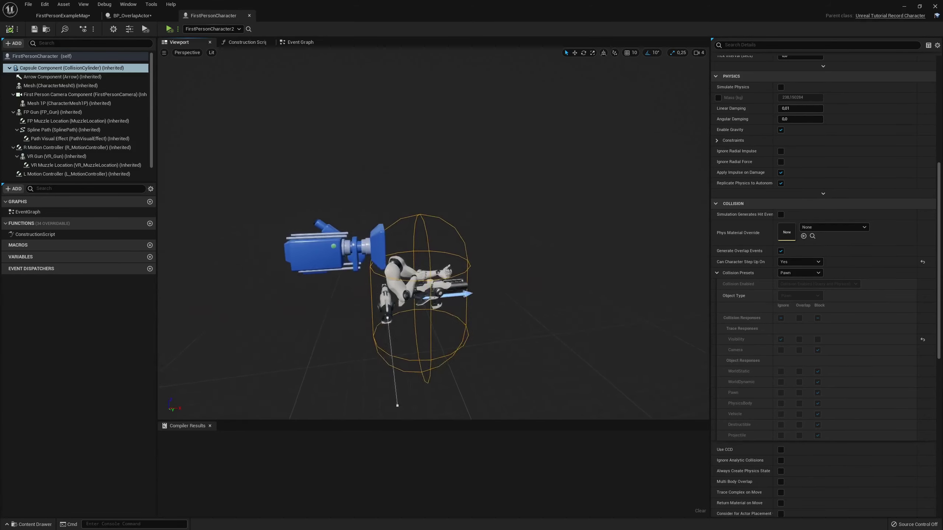
pyautogui.moveTo(419, 197); pyautogui.dragTo(407, 187)
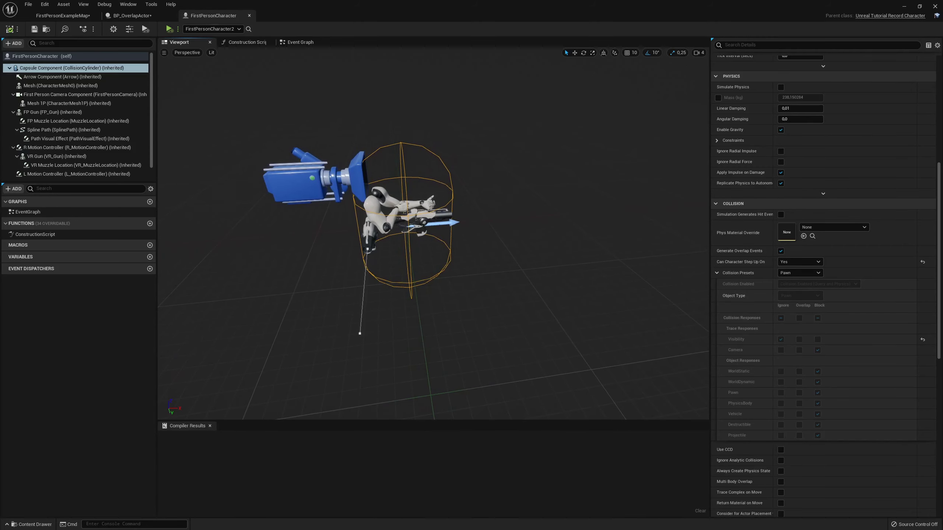
pyautogui.moveTo(594, 238); pyautogui.dragTo(613, 245)
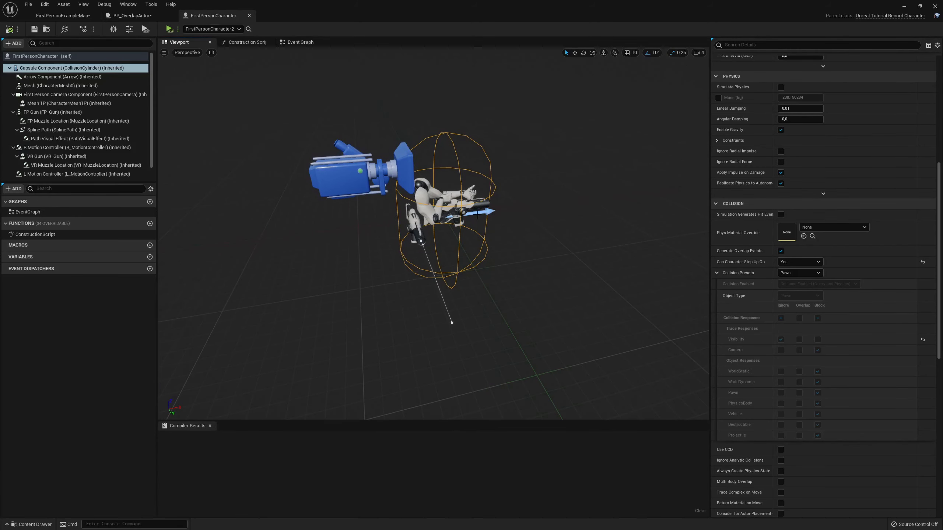
pyautogui.click(780, 251)
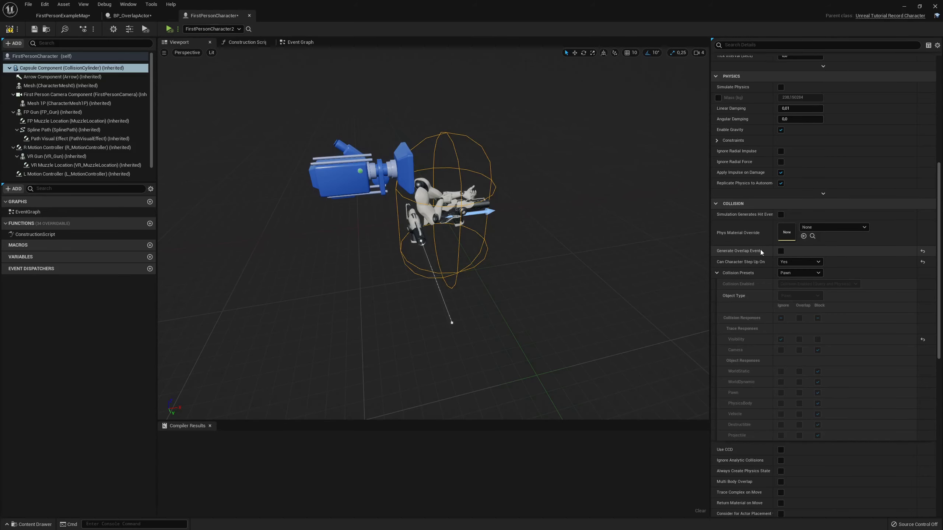
pyautogui.click(130, 15)
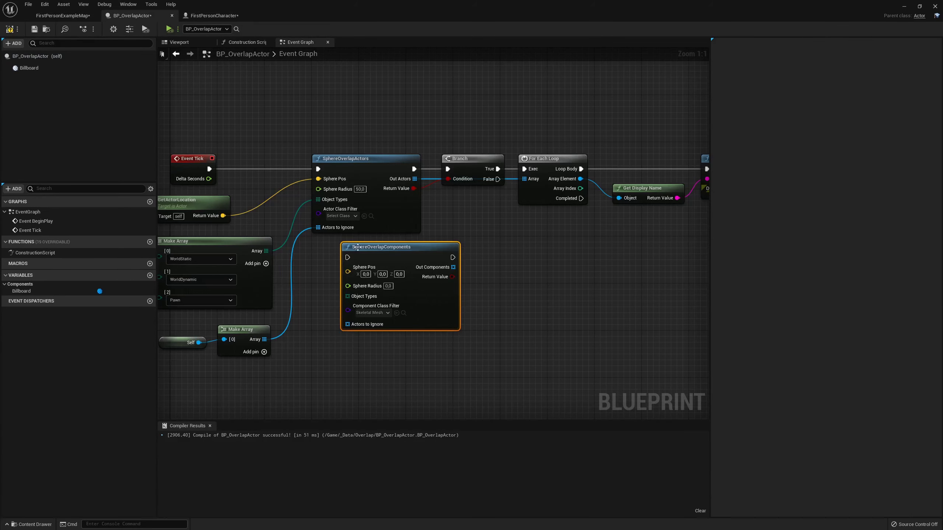
# Re-check Generate Overlap Events on the FirstPersonCharacter Capsule Component, then return to BP_OverlapActor's Event Graph.
pyautogui.click(222, 17)
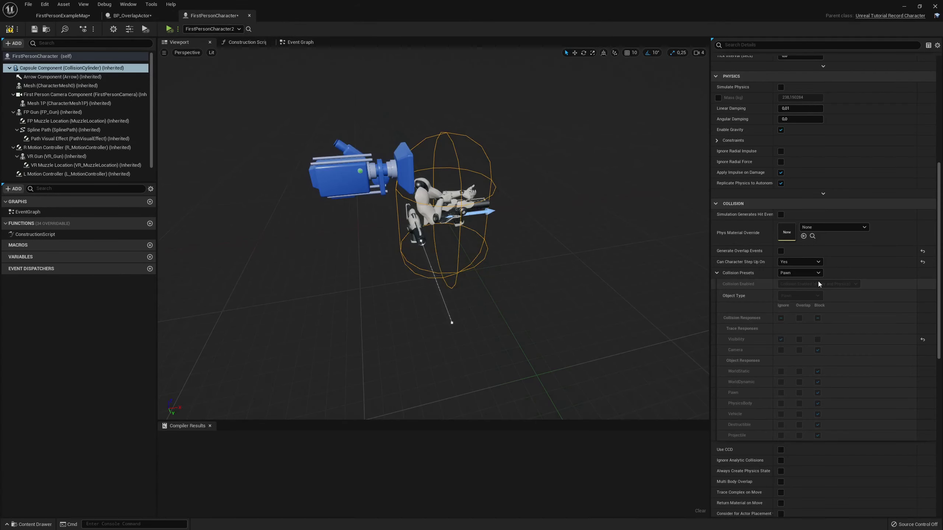
pyautogui.click(781, 252)
pyautogui.moveTo(548, 210); pyautogui.dragTo(483, 193)
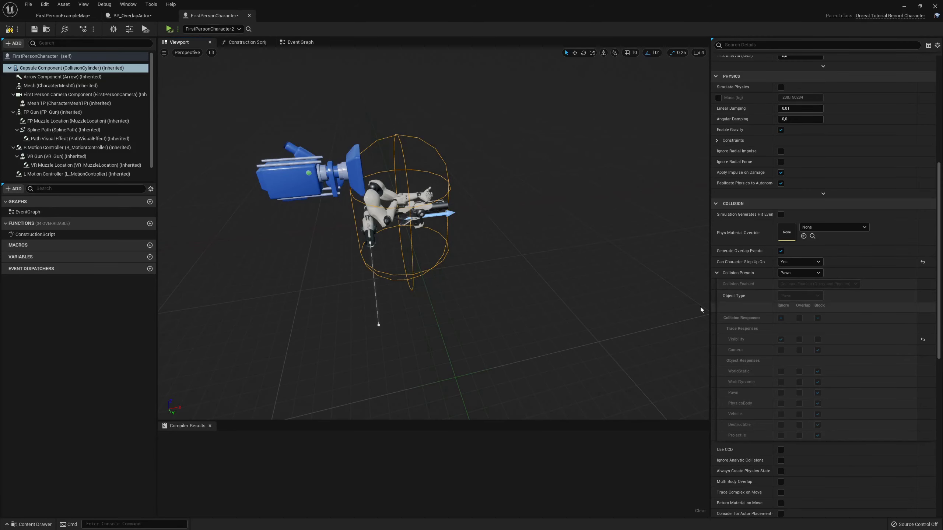
pyautogui.moveTo(700, 306); pyautogui.dragTo(708, 353)
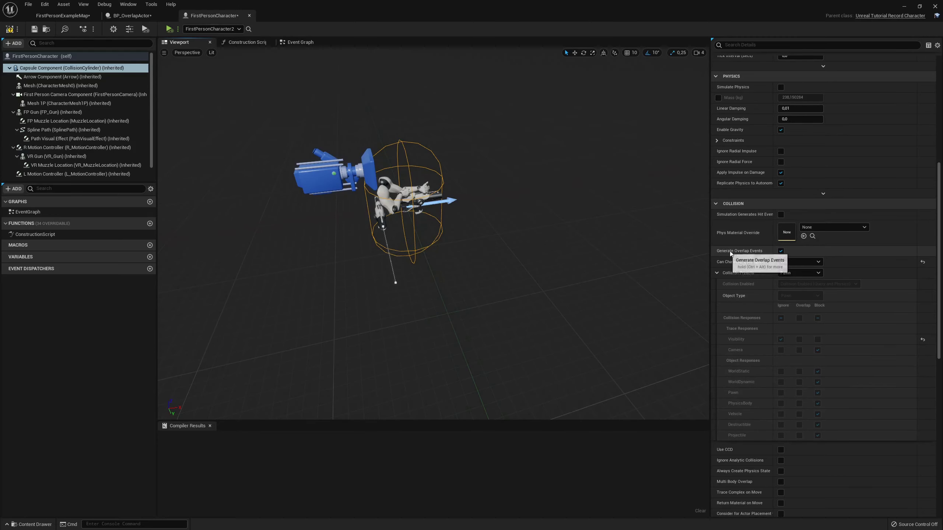
pyautogui.click(143, 17)
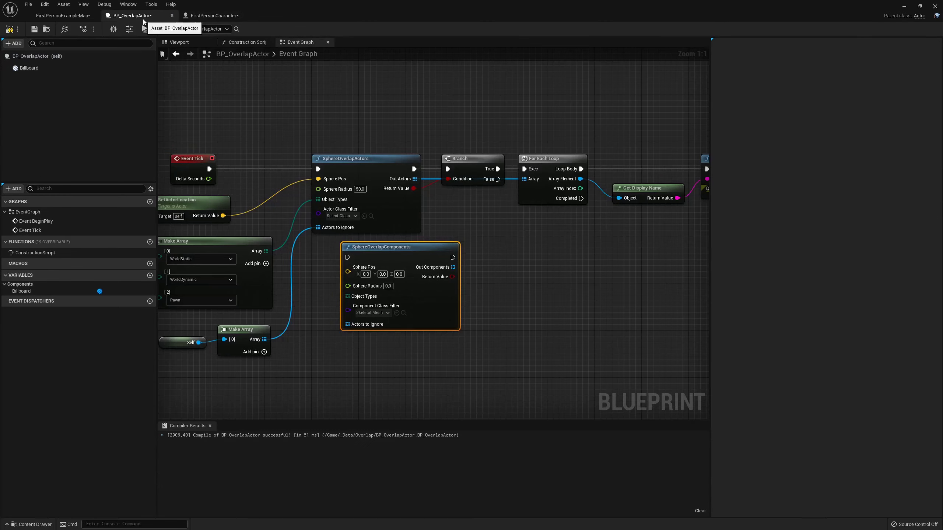
pyautogui.scroll(-1, 493, 260)
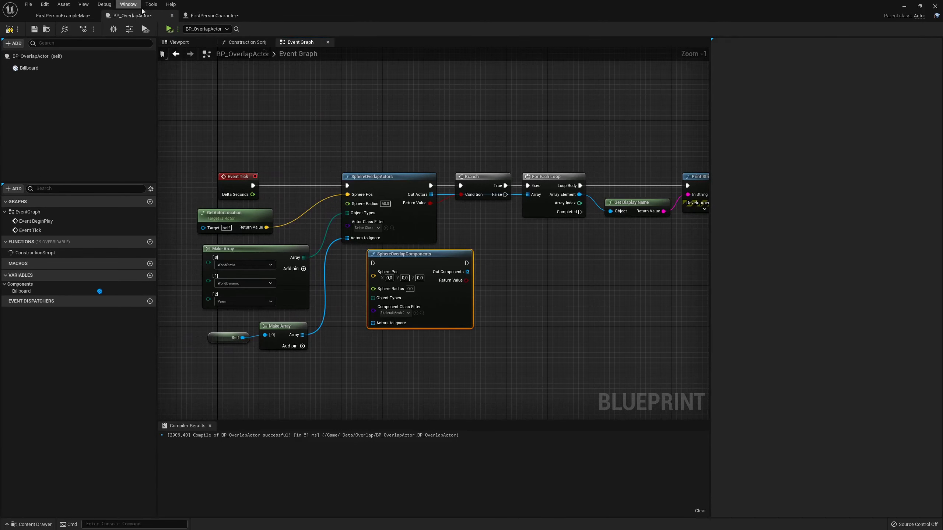
pyautogui.click(211, 15)
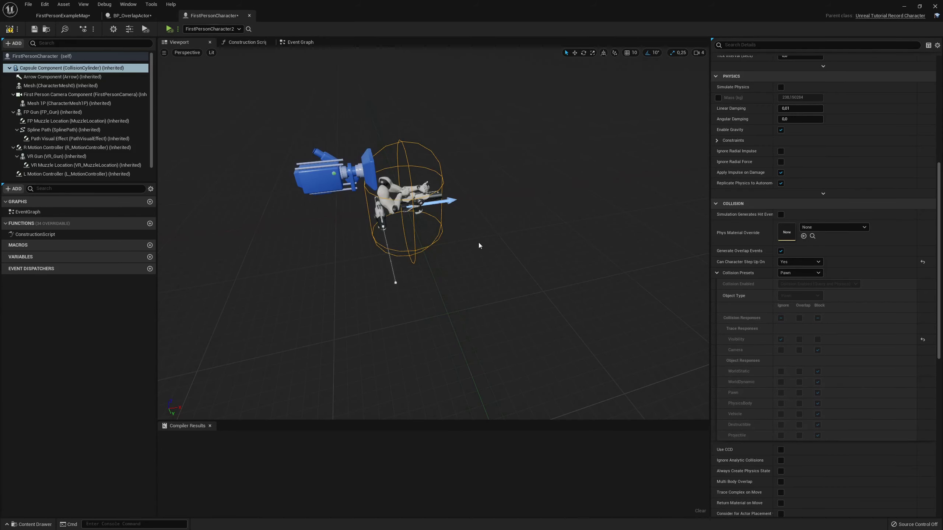
pyautogui.scroll(2, 479, 246)
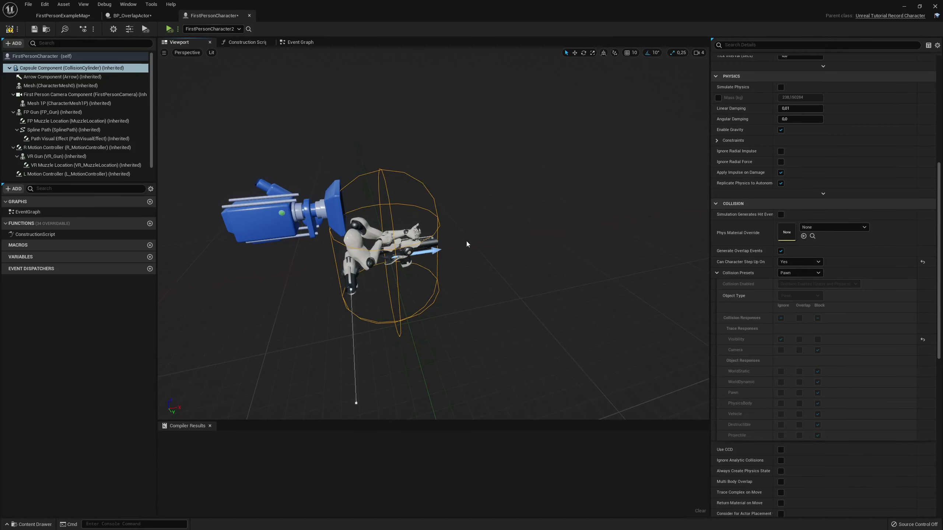
pyautogui.press('f')
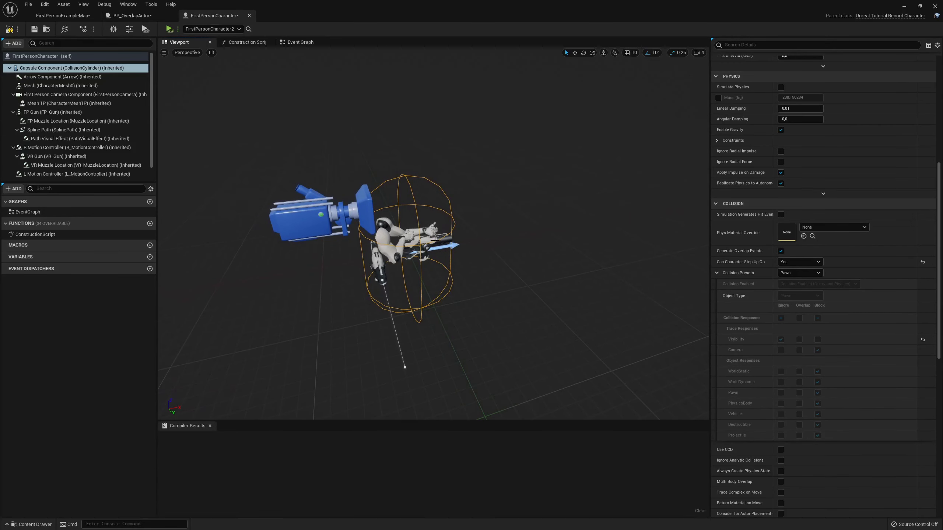
pyautogui.click(147, 16)
pyautogui.click(516, 245)
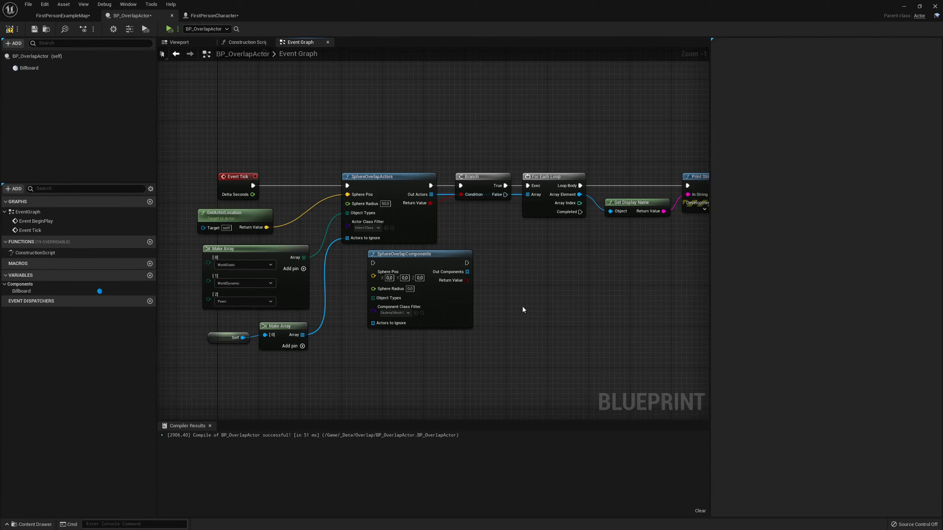
# Frame SphereOverlapComponents and draw a connection from its Out Components pin.
pyautogui.moveTo(523, 311); pyautogui.dragTo(556, 291, button='right')
pyautogui.moveTo(479, 275); pyautogui.dragTo(479, 285)
pyautogui.scroll(1, 520, 285)
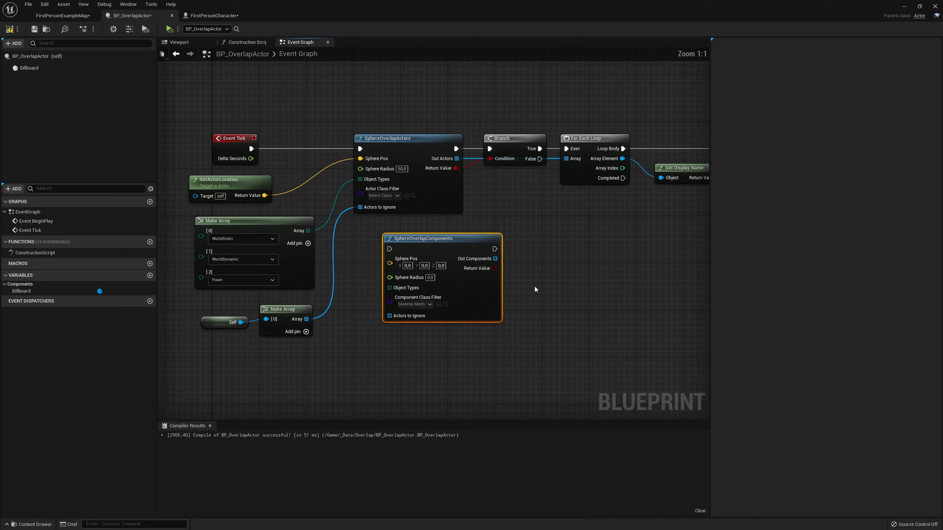
pyautogui.moveTo(517, 273); pyautogui.dragTo(474, 265, button='right')
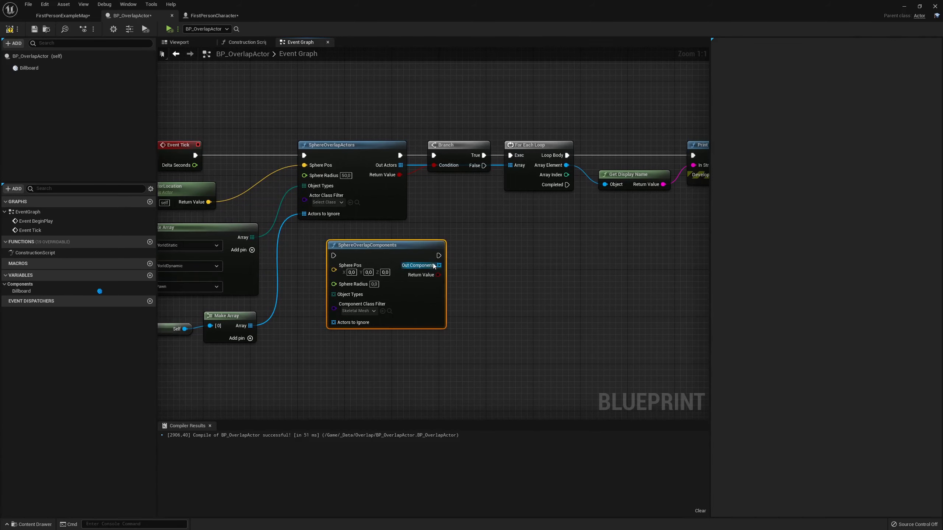
pyautogui.moveTo(433, 266); pyautogui.dragTo(546, 275)
pyautogui.moveTo(423, 219); pyautogui.dragTo(386, 226, button='right')
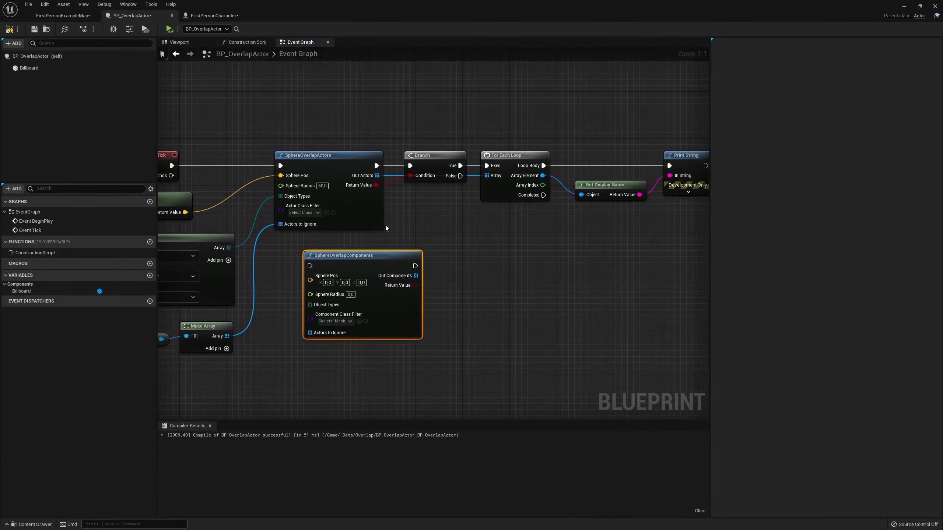
pyautogui.moveTo(418, 276); pyautogui.dragTo(355, 285, button='right')
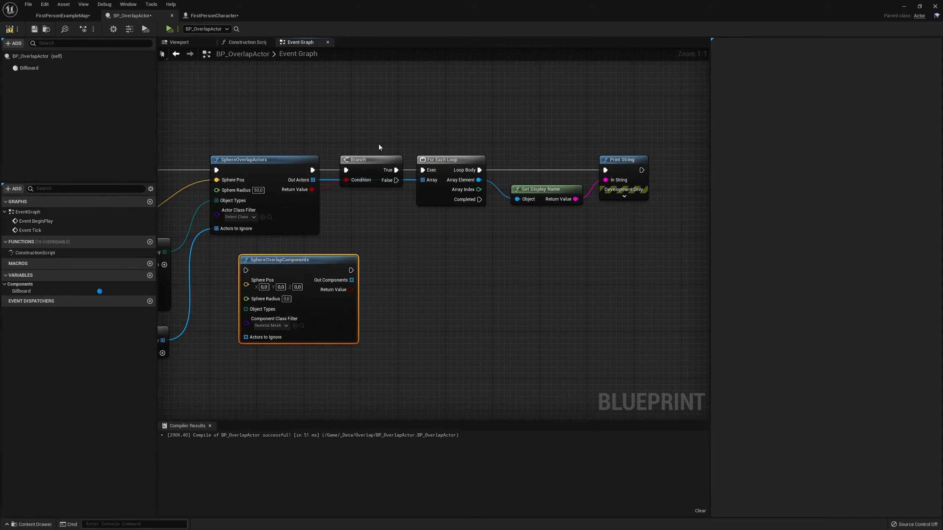
# Duplicate the Branch, loop, Get Display Name and Print String chain, adding a For Each Loop on Out Components.
pyautogui.moveTo(378, 147); pyautogui.dragTo(621, 223)
pyautogui.hotkey('ctrl', 'c')
pyautogui.hotkey('ctrl', 'v')
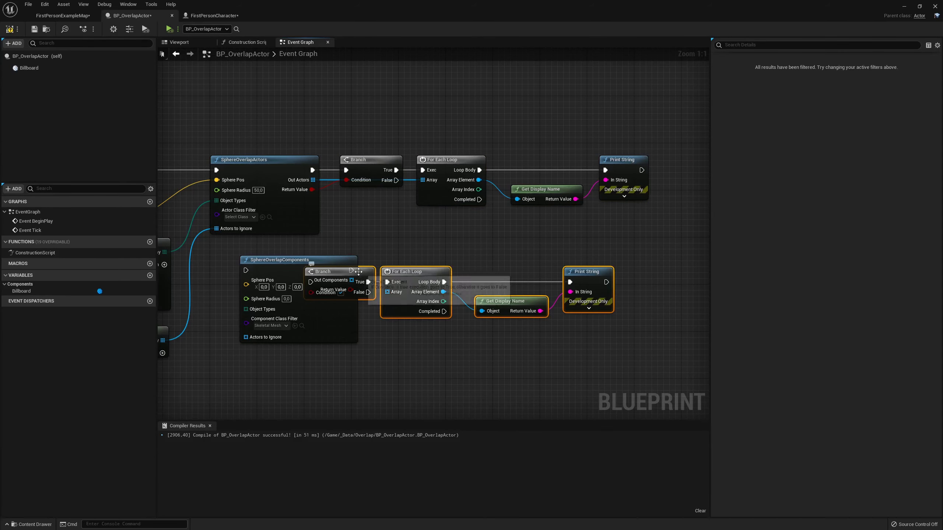
pyautogui.moveTo(358, 271); pyautogui.dragTo(441, 265)
pyautogui.moveTo(351, 290)
pyautogui.mouseDown()
pyautogui.moveTo(395, 290)
pyautogui.moveTo(413, 263)
pyautogui.moveTo(473, 281)
pyautogui.moveTo(453, 324)
pyautogui.mouseUp()
pyautogui.write('for each')
pyautogui.press('Return')
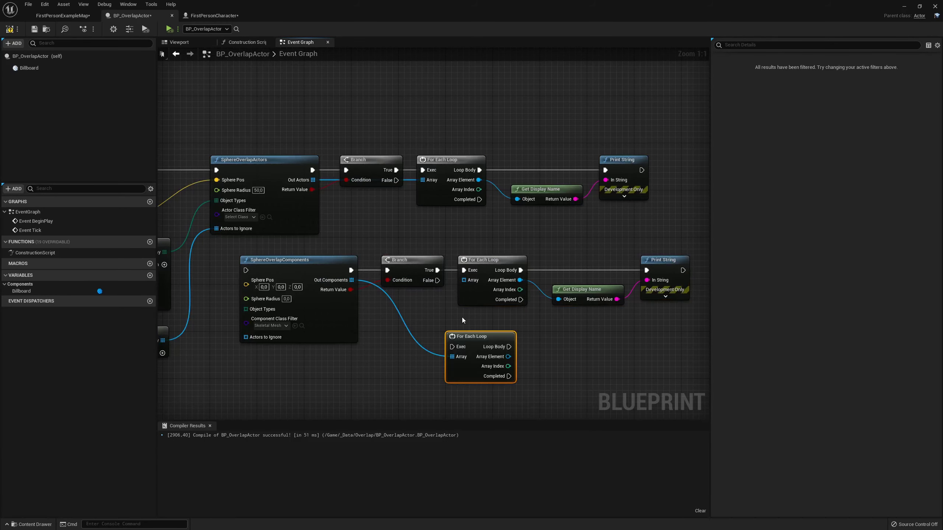
# Swap in the new For Each Loop, wiring Loop Body to Print String and Array Element to Get Display Name.
pyautogui.click(482, 260)
pyautogui.press('Delete')
pyautogui.moveTo(471, 336)
pyautogui.mouseDown()
pyautogui.moveTo(489, 266)
pyautogui.moveTo(471, 276)
pyautogui.mouseUp()
pyautogui.press('q')
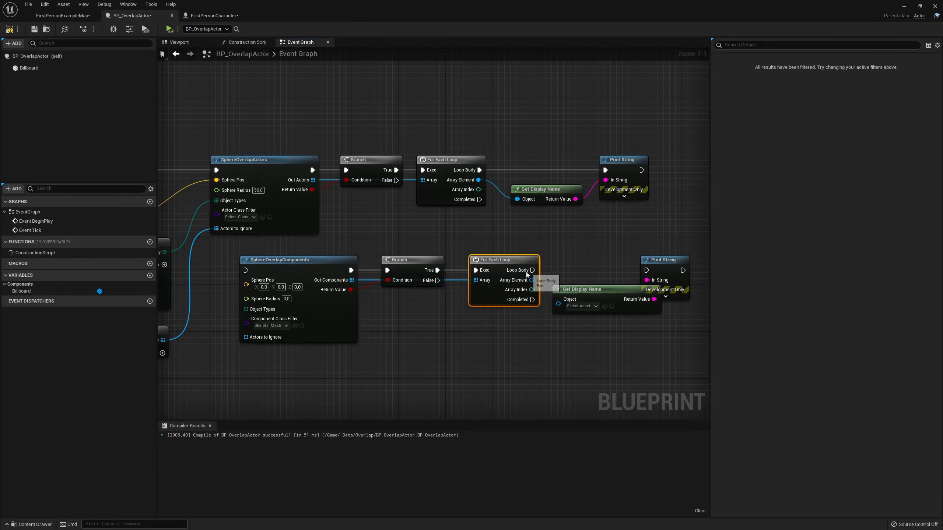
pyautogui.moveTo(526, 270); pyautogui.dragTo(647, 270)
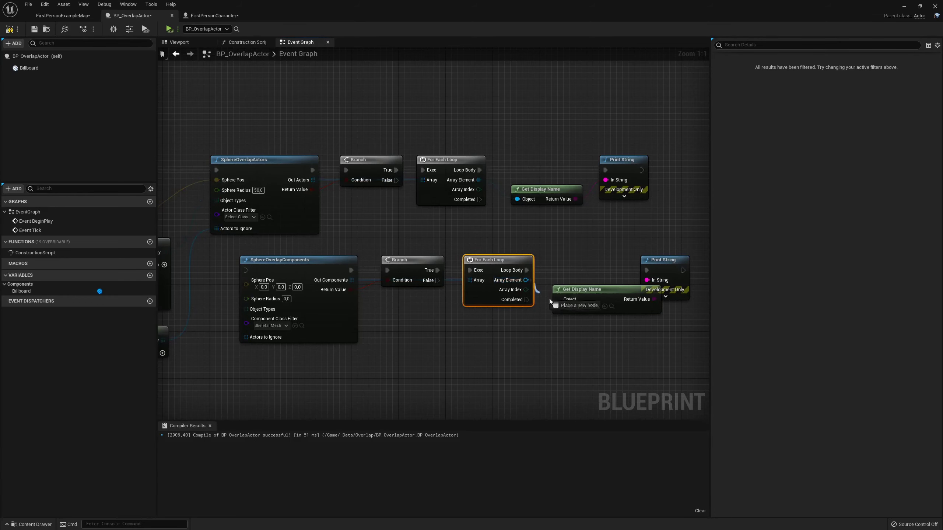
pyautogui.moveTo(526, 280); pyautogui.dragTo(559, 304)
pyautogui.click(578, 245)
pyautogui.press('Home')
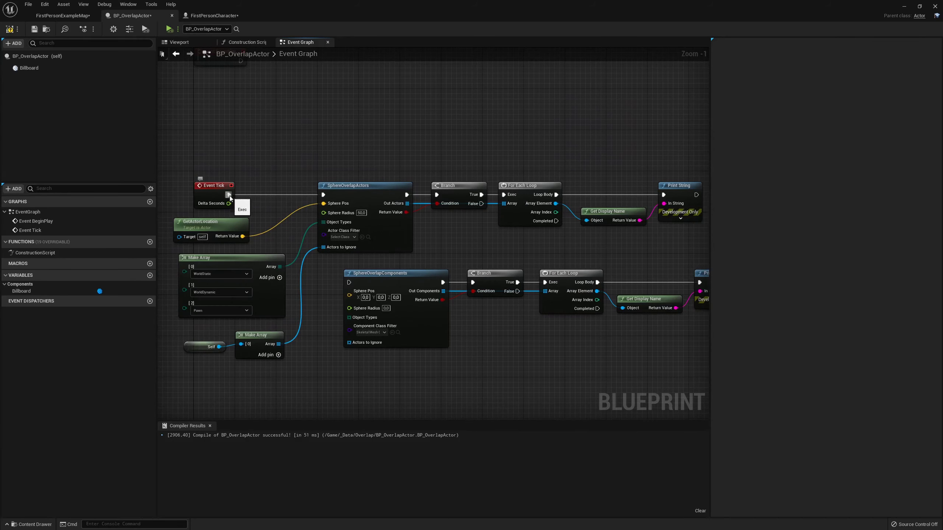
# Drive SphereOverlapComponents from Event Tick, with the actor location as Sphere Pos and radius 50.
pyautogui.moveTo(228, 195); pyautogui.dragTo(349, 283)
pyautogui.scroll(1, 289, 213)
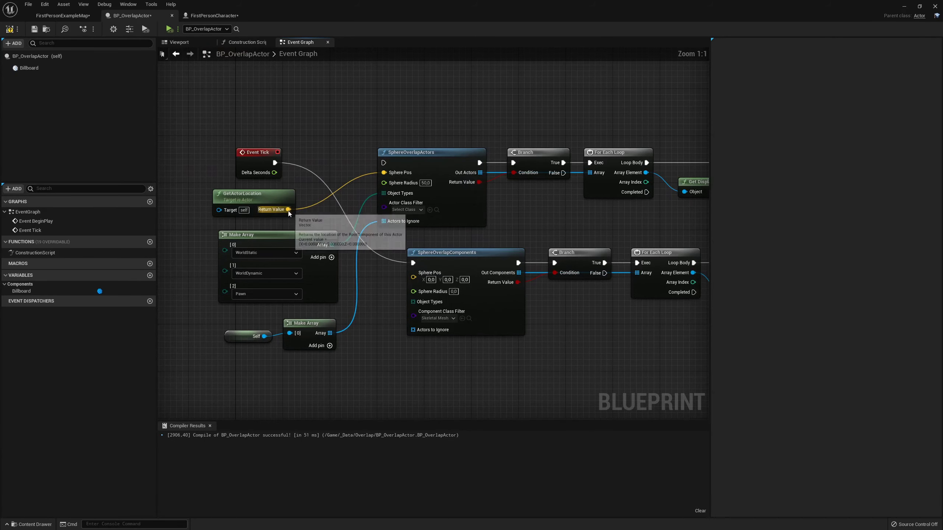
pyautogui.moveTo(289, 211); pyautogui.dragTo(414, 274)
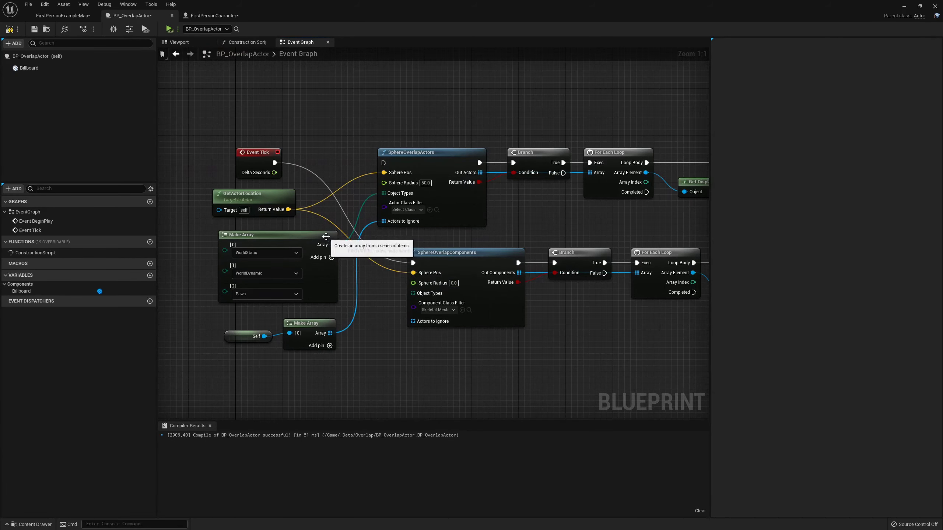
pyautogui.click(453, 283)
pyautogui.write('50')
pyautogui.press('Return')
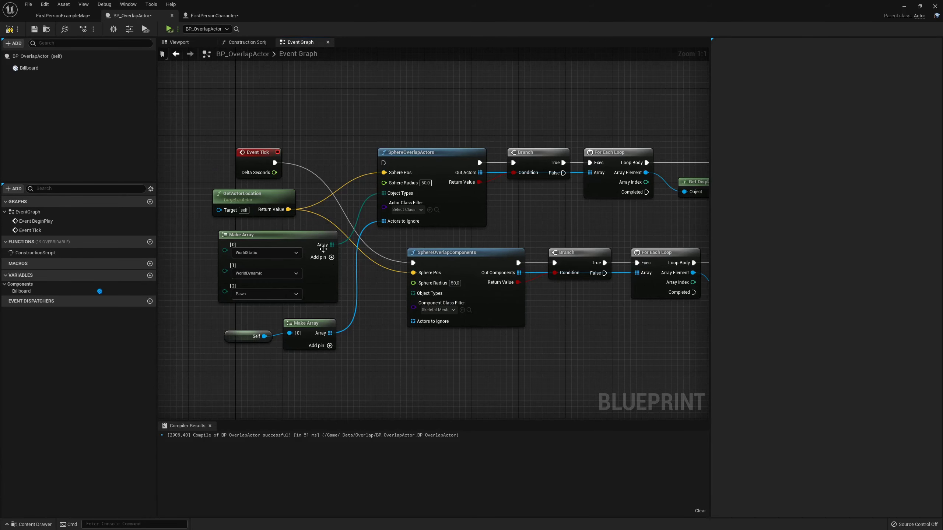
# Plug in the object types and self Actors to Ignore array, then compile and save BP_OverlapActor.
pyautogui.moveTo(322, 249); pyautogui.dragTo(413, 294)
pyautogui.moveTo(330, 333)
pyautogui.mouseDown()
pyautogui.moveTo(396, 336)
pyautogui.moveTo(413, 322)
pyautogui.mouseUp()
pyautogui.click(9, 29)
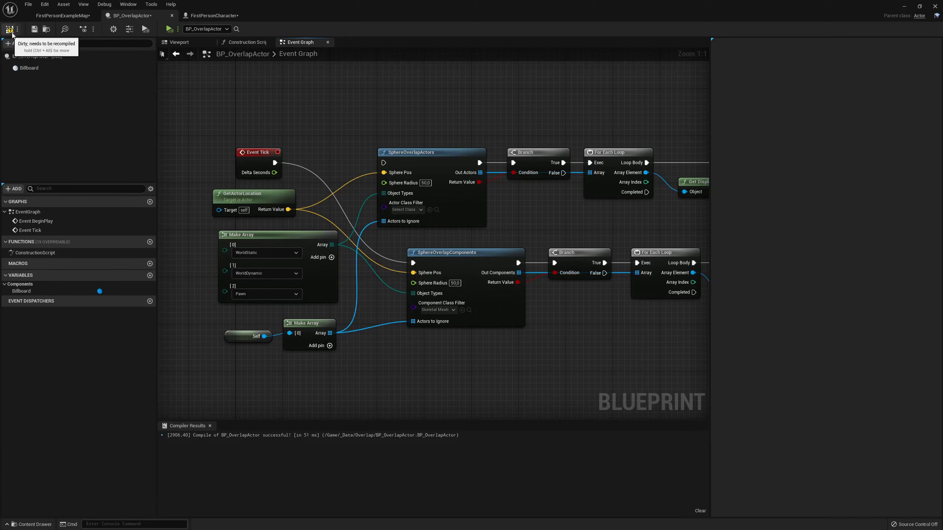
pyautogui.click(34, 29)
pyautogui.click(63, 15)
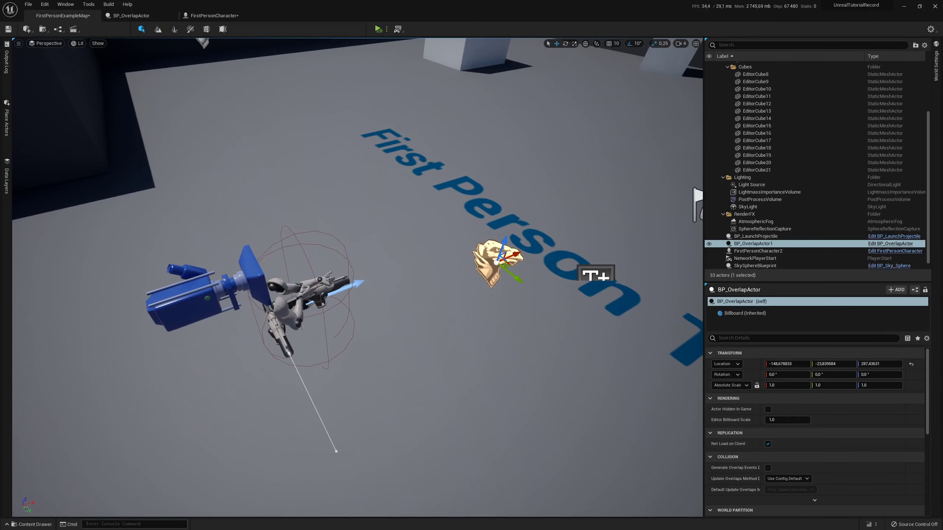
# Simulate the level and drag the overlap actor onto the character to test the overlap.
pyautogui.click(316, 281)
pyautogui.doubleClick(315, 281)
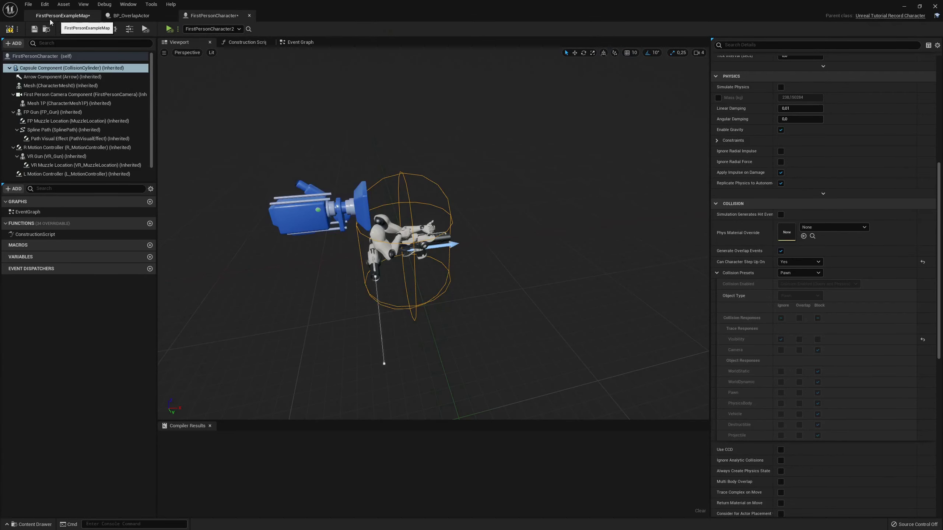
pyautogui.click(80, 16)
pyautogui.click(375, 29)
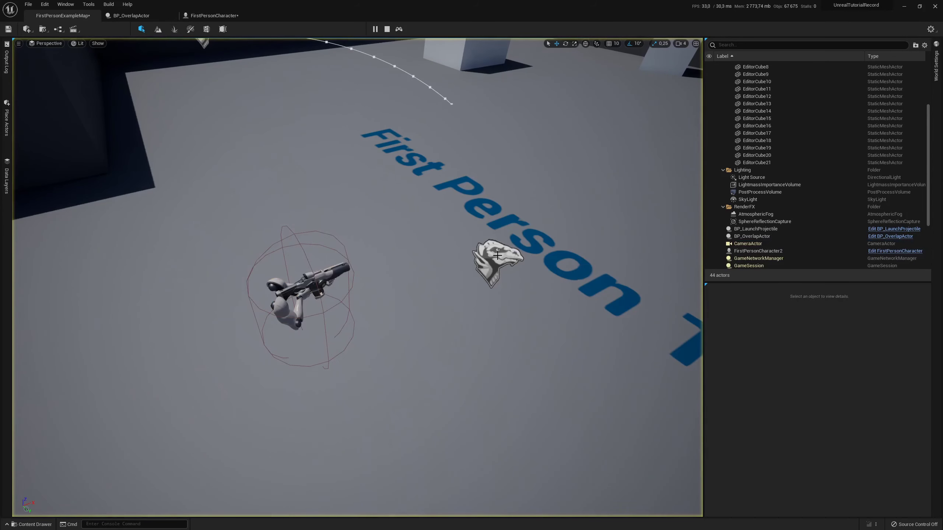
pyautogui.click(514, 271)
pyautogui.moveTo(513, 270); pyautogui.dragTo(381, 266)
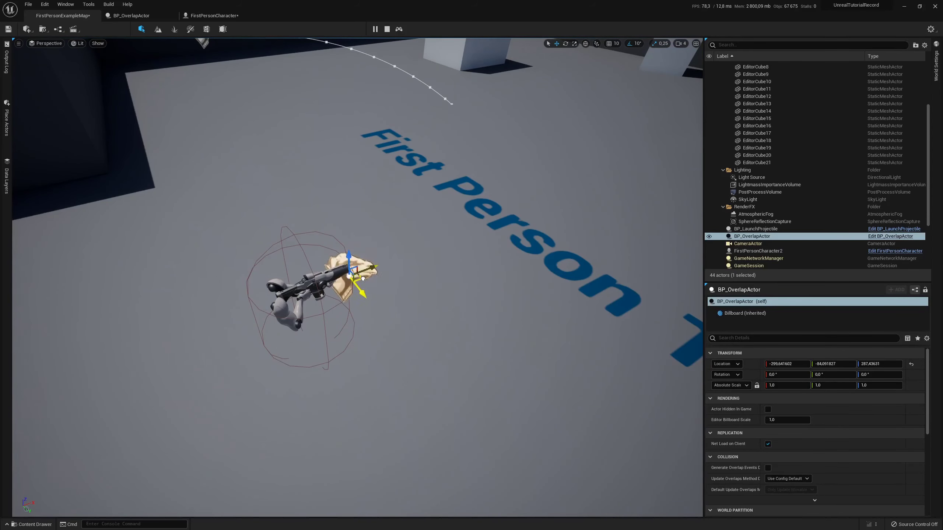
pyautogui.click(387, 29)
# Clear SphereOverlapComponents' Skeletal Mesh Component Class Filter to None.
pyautogui.click(220, 16)
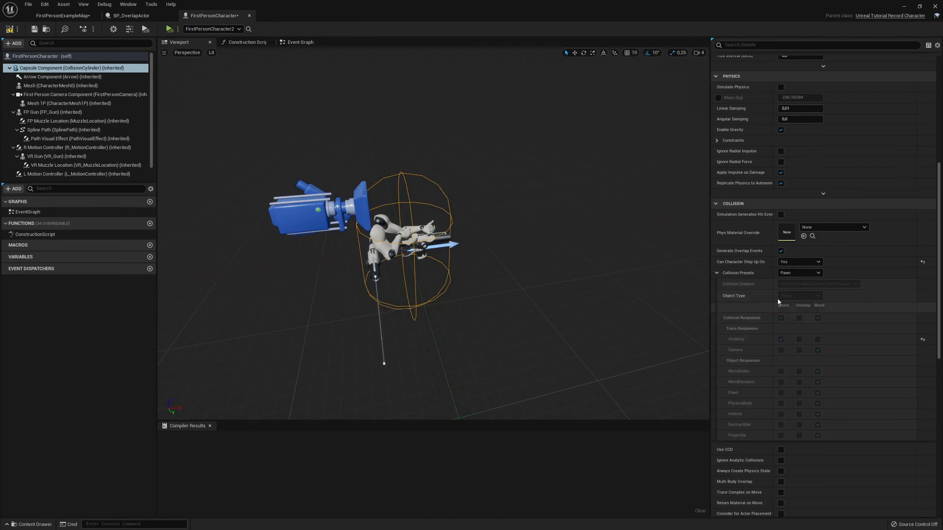
pyautogui.click(132, 16)
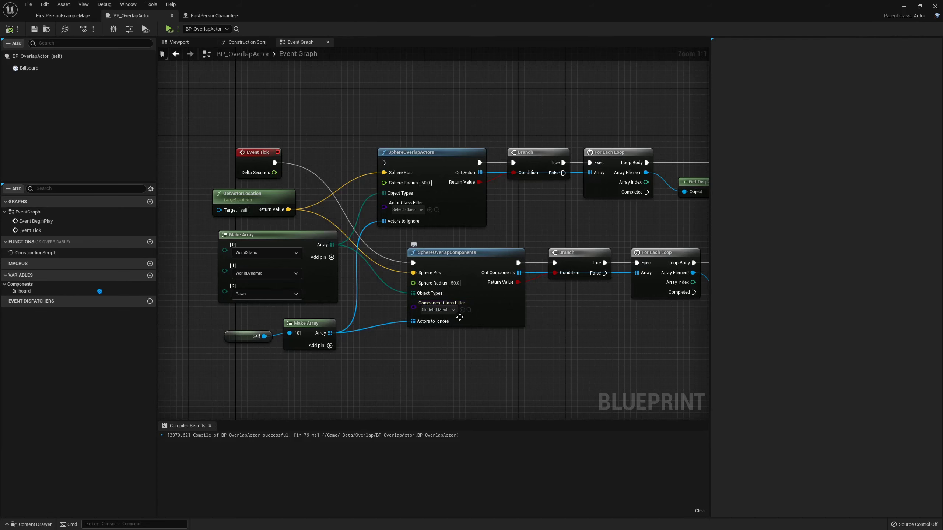
pyautogui.click(440, 310)
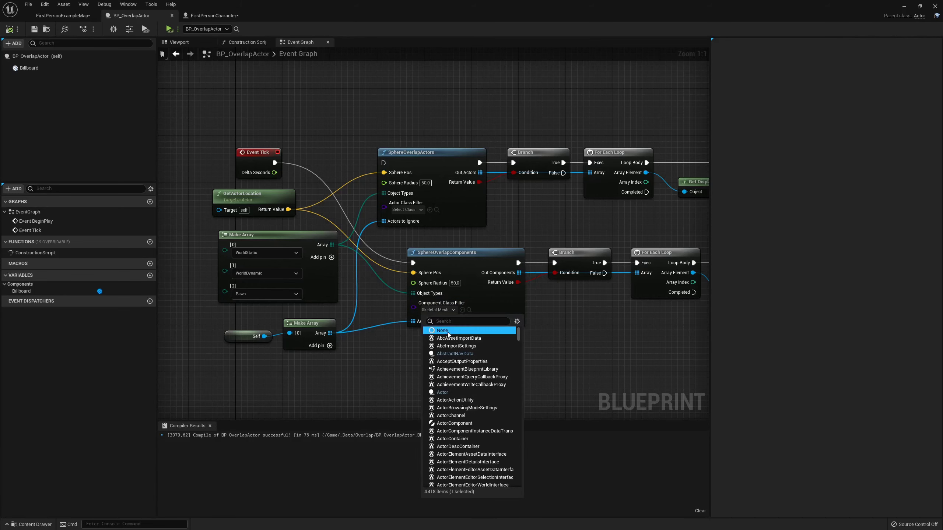
pyautogui.click(446, 331)
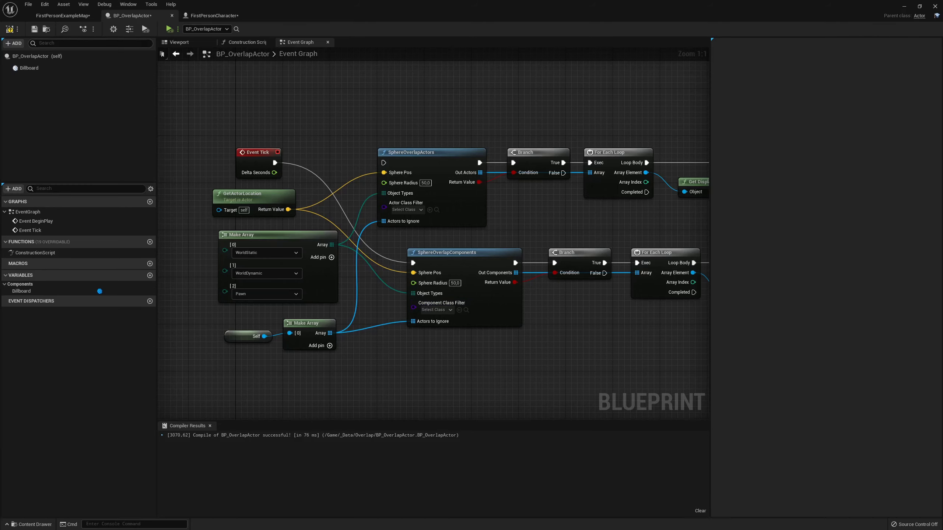
pyautogui.click(214, 15)
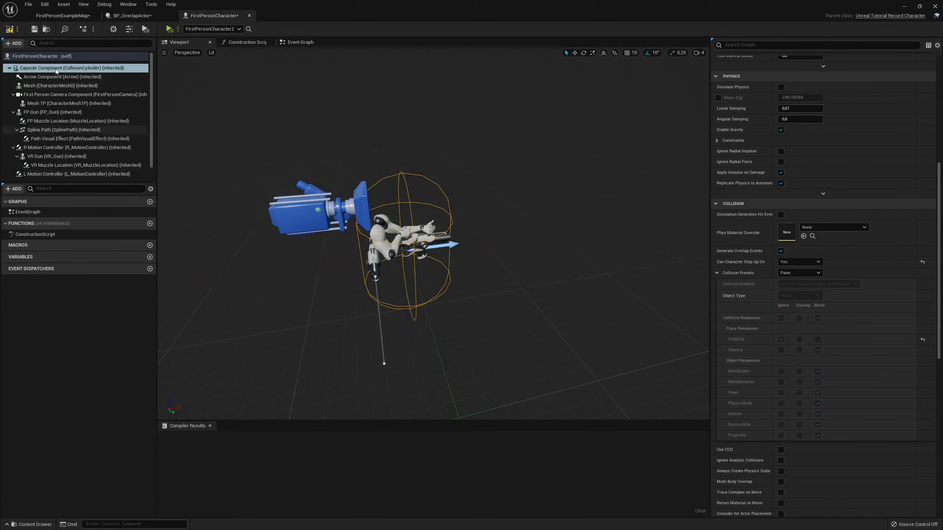
pyautogui.click(55, 103)
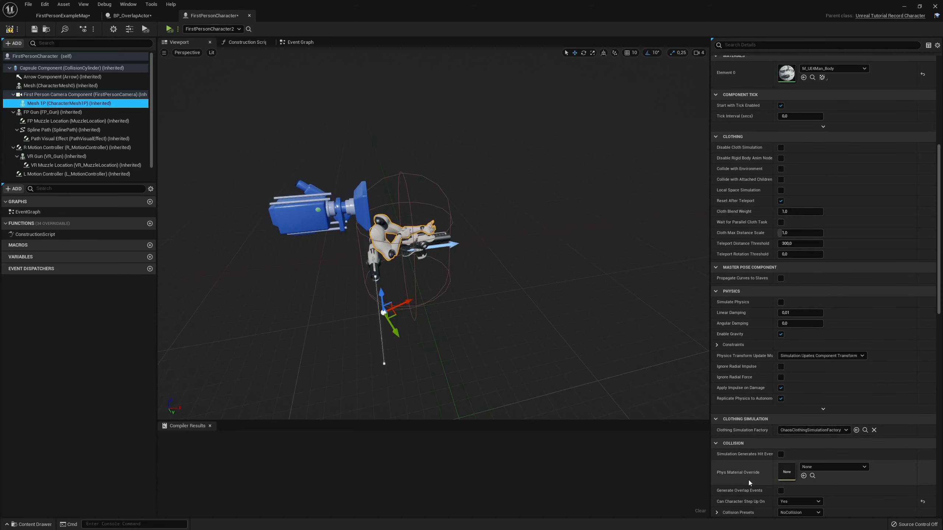
pyautogui.click(131, 15)
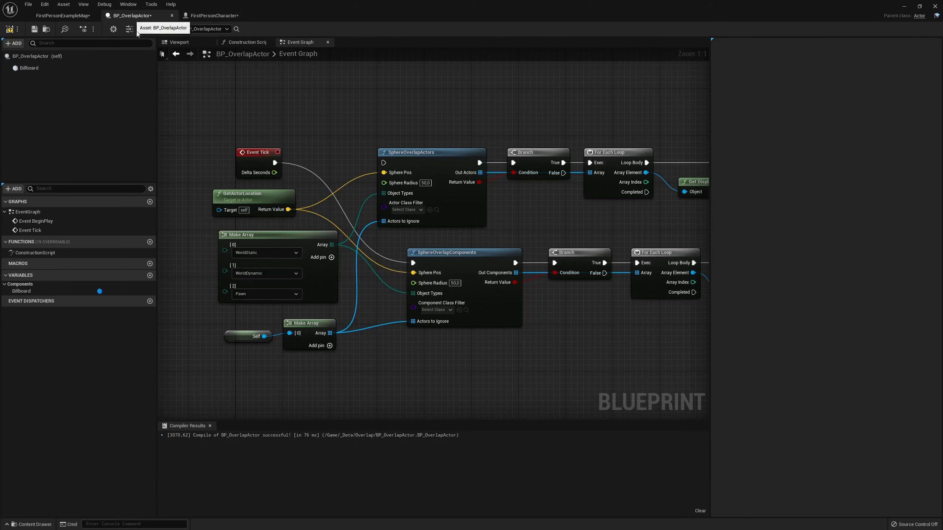
# Compile and save, then play and push BP_OverlapActor into the character.
pyautogui.click(11, 30)
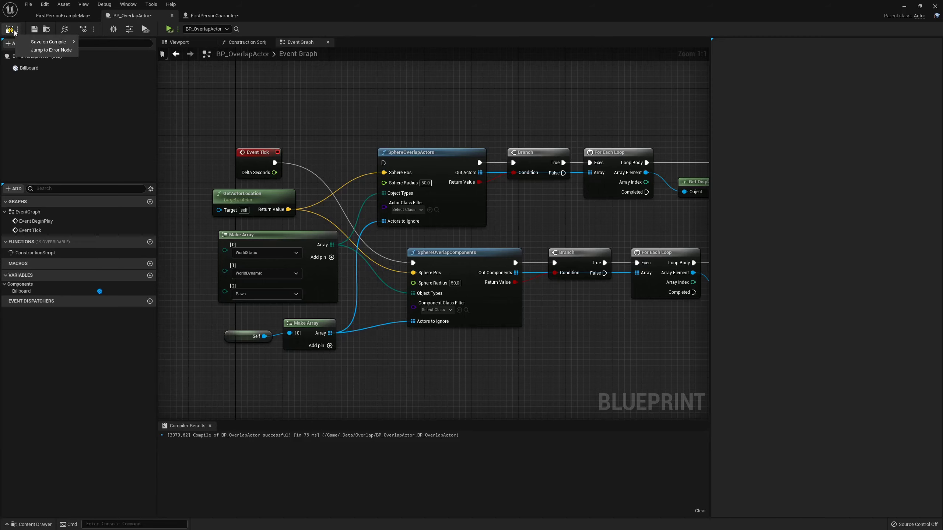
pyautogui.click(35, 33)
pyautogui.click(63, 15)
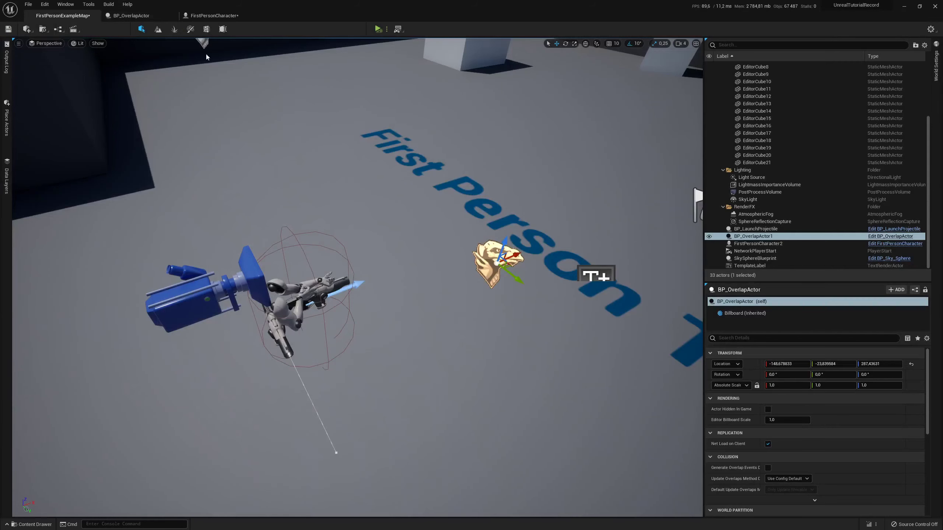
pyautogui.click(377, 28)
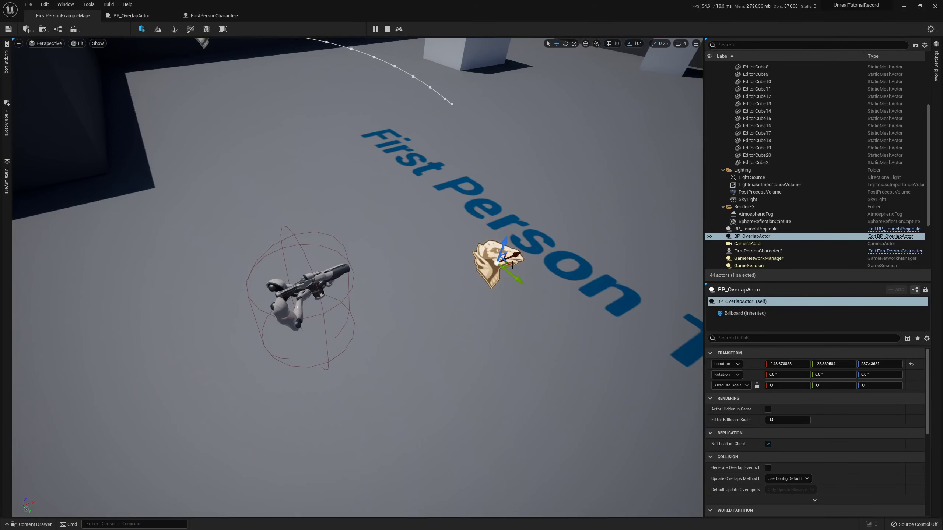
pyautogui.moveTo(469, 287); pyautogui.dragTo(386, 299)
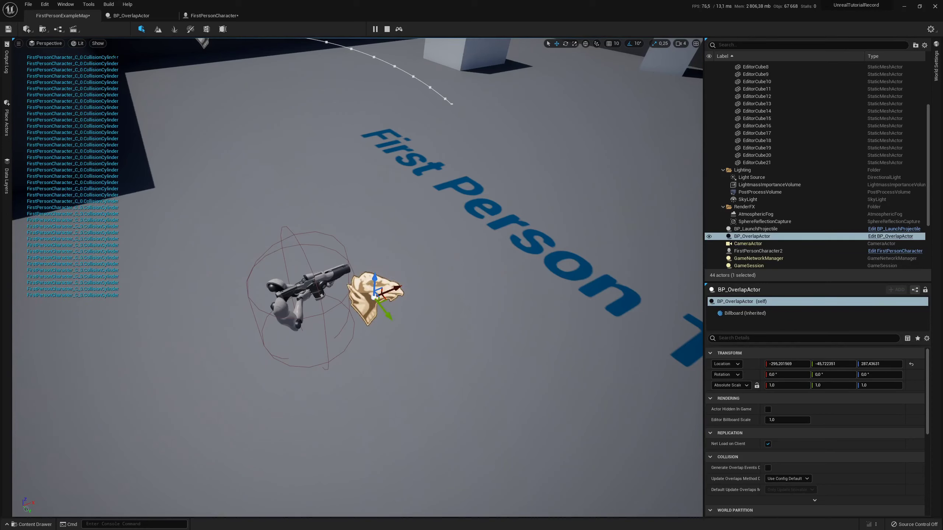
# Frame the two sphere-overlap nodes and clear space below them in the graph.
pyautogui.click(215, 15)
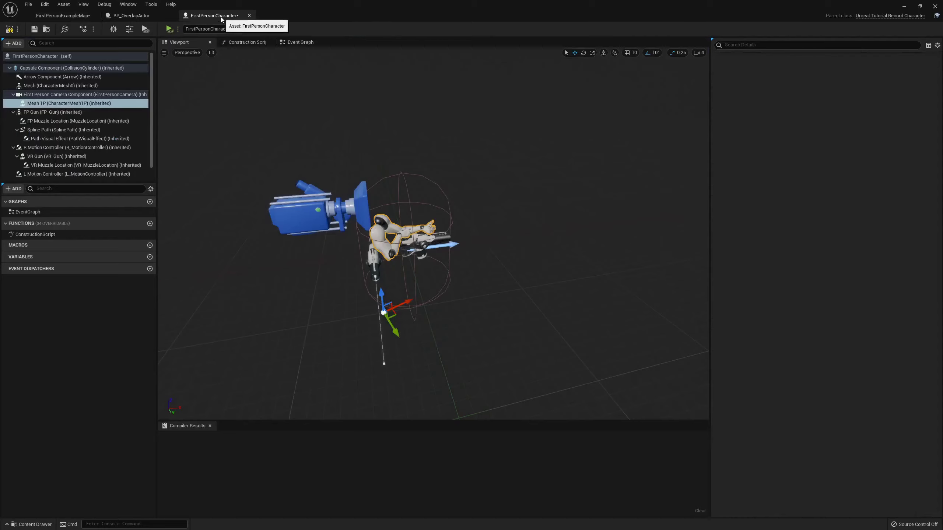
pyautogui.click(149, 15)
pyautogui.scroll(2, 514, 305)
pyautogui.scroll(-3, 492, 327)
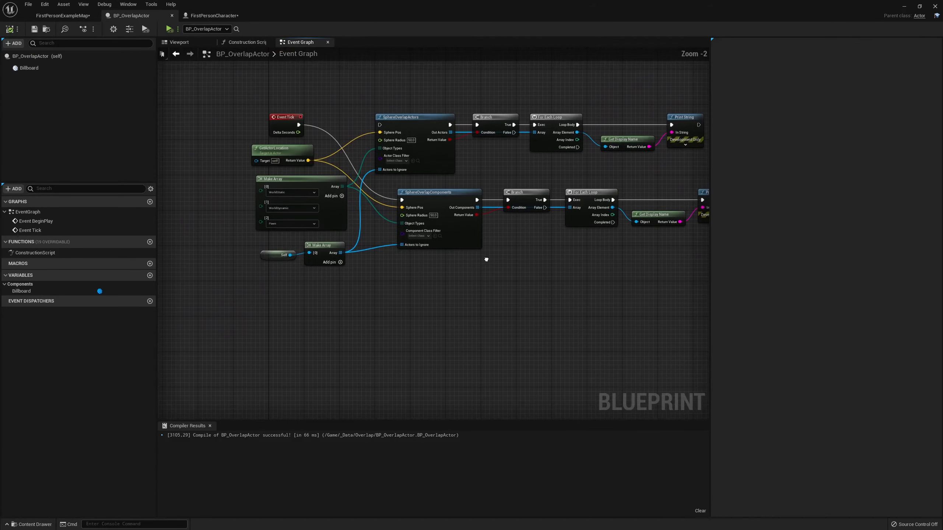
pyautogui.moveTo(431, 245); pyautogui.dragTo(432, 275, button='right')
pyautogui.moveTo(365, 83); pyautogui.dragTo(432, 294)
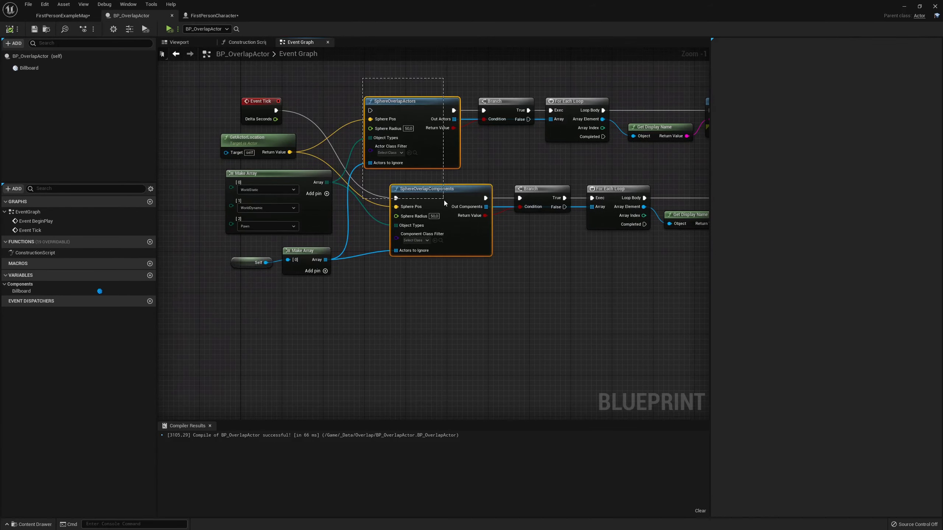
pyautogui.click(432, 294)
pyautogui.moveTo(447, 316); pyautogui.dragTo(420, 315, button='right')
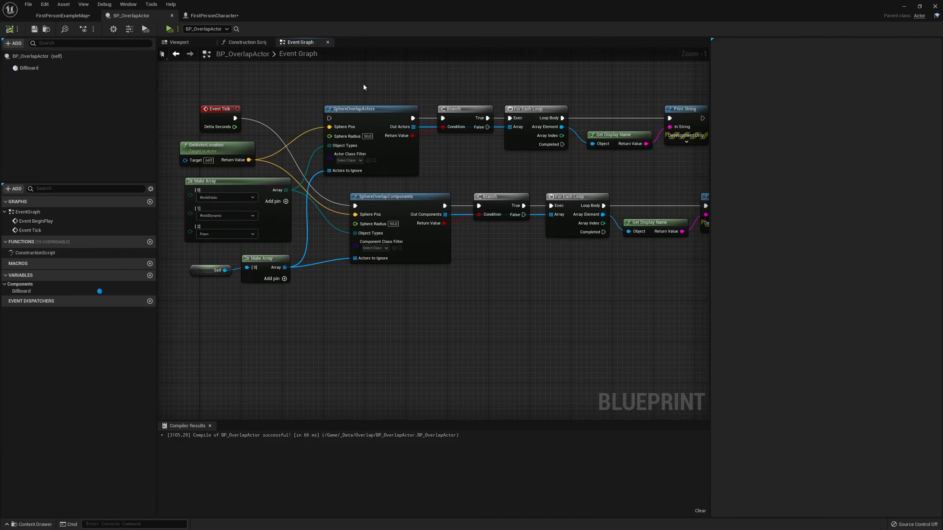
pyautogui.moveTo(364, 84); pyautogui.dragTo(405, 239)
pyautogui.click(417, 293)
pyautogui.moveTo(375, 324); pyautogui.dragTo(395, 292, button='right')
# Search 'overlap' and place a ComponentOverlapActors node, then pull a wire from its Component pin.
pyautogui.rightClick(393, 292)
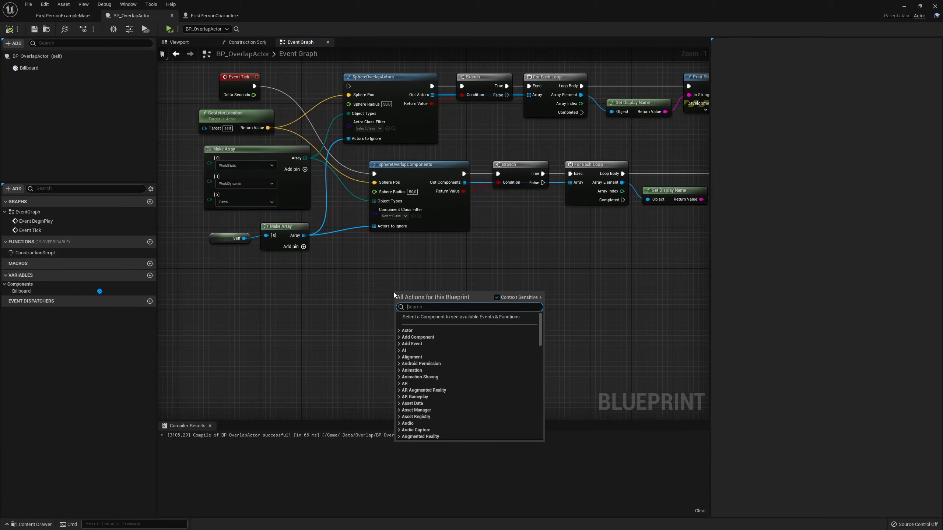
pyautogui.write('overlap')
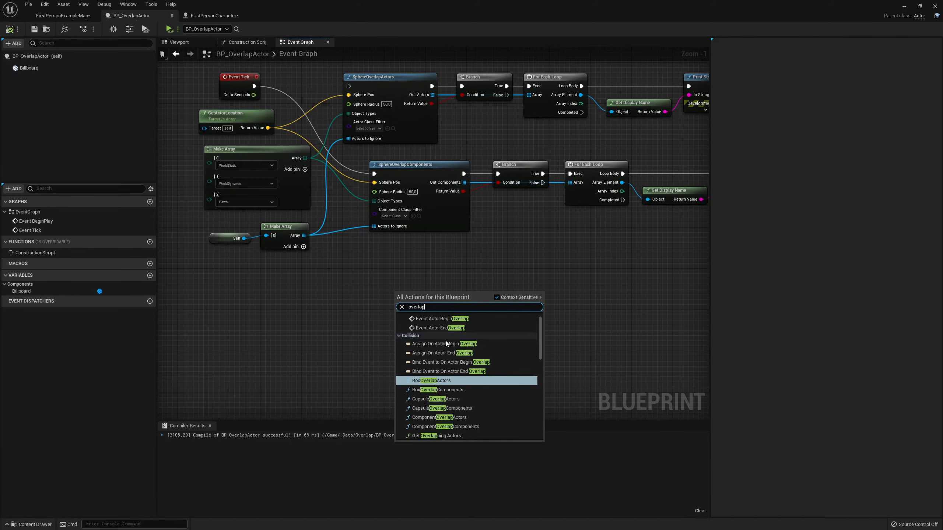
pyautogui.scroll(-2, 447, 344)
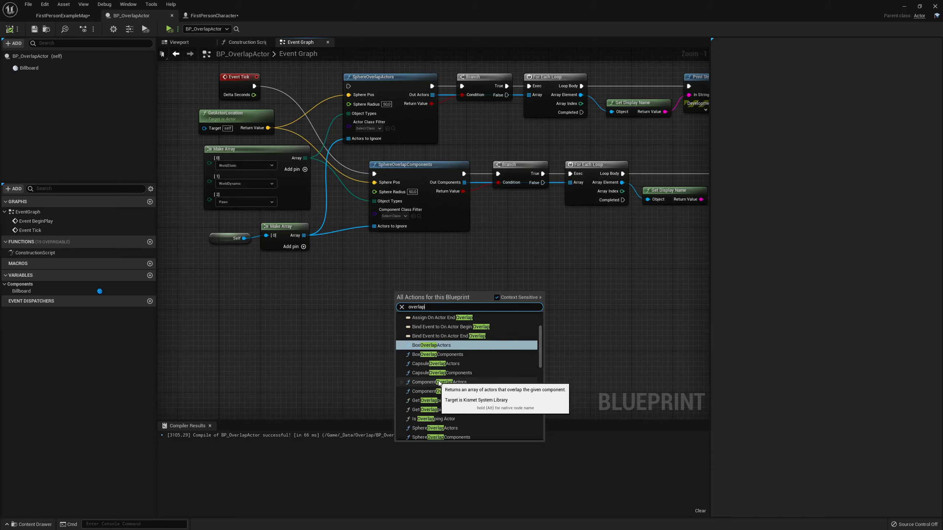
pyautogui.click(471, 383)
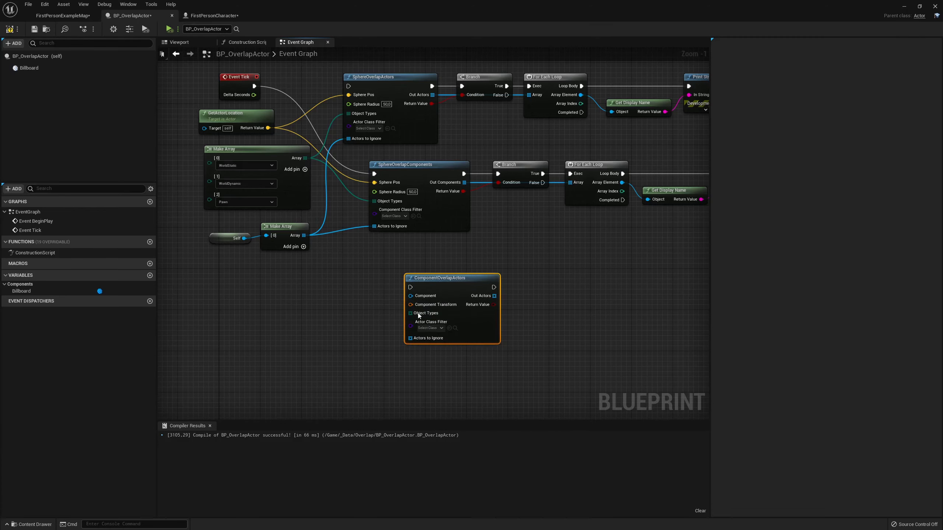
pyautogui.scroll(2, 417, 312)
pyautogui.scroll(-1, 403, 299)
pyautogui.click(403, 299)
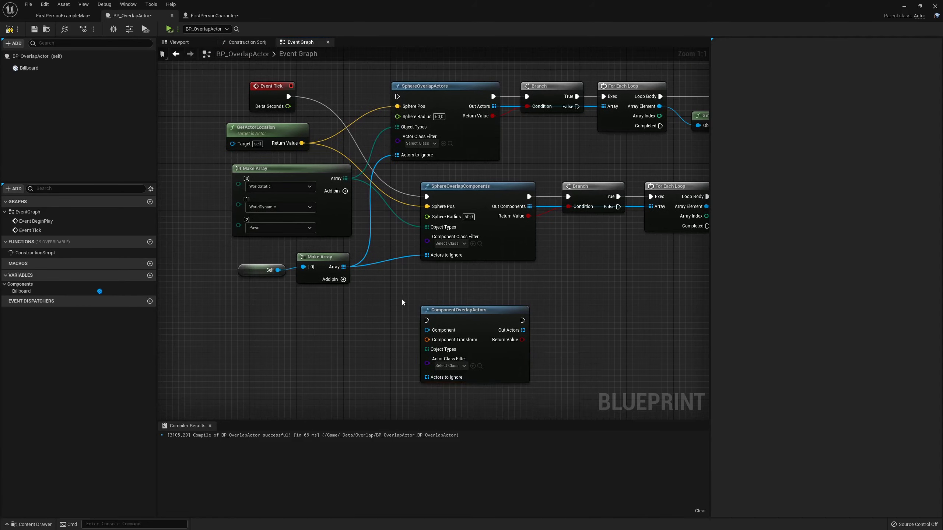
pyautogui.scroll(-1, 392, 307)
pyautogui.moveTo(412, 100); pyautogui.dragTo(461, 203)
pyautogui.click(485, 191)
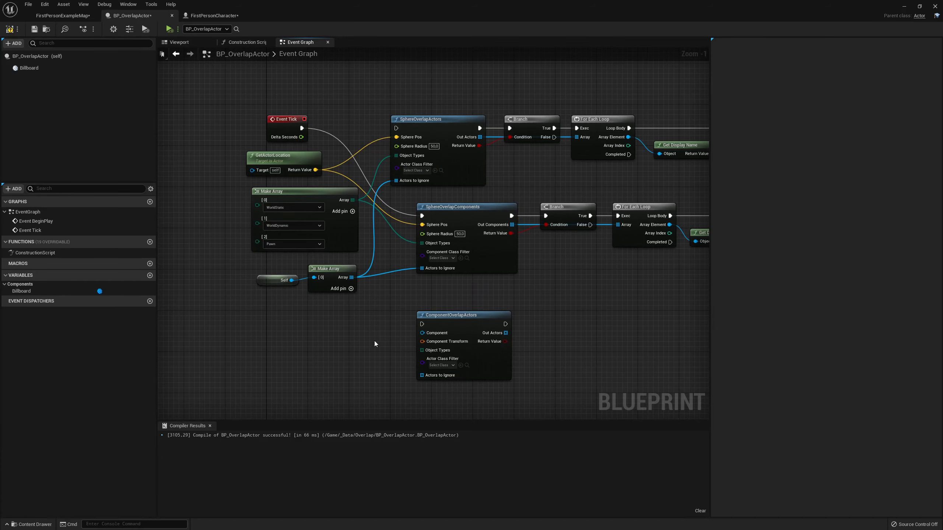
pyautogui.moveTo(374, 344); pyautogui.dragTo(388, 316, button='right')
pyautogui.moveTo(435, 305); pyautogui.dragTo(376, 294)
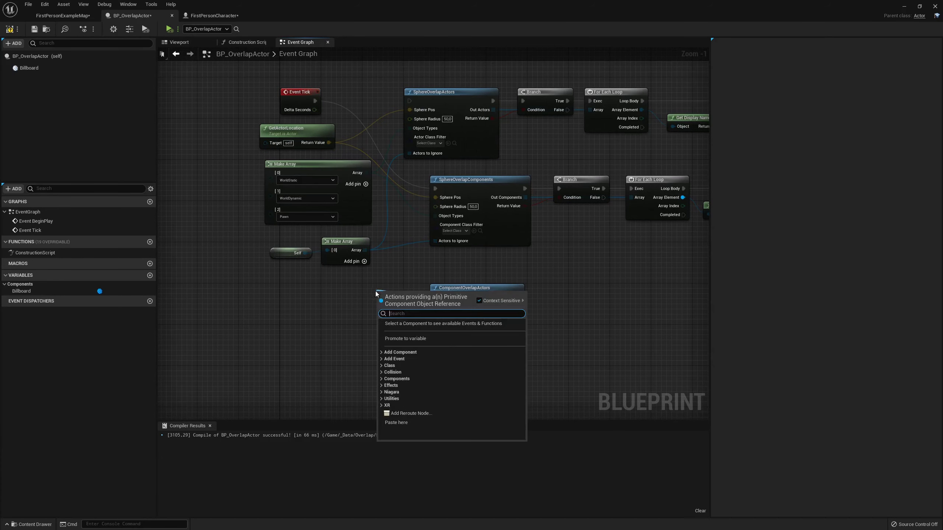
# Add a StaticMesh component to BP_OverlapActor.
pyautogui.click(357, 300)
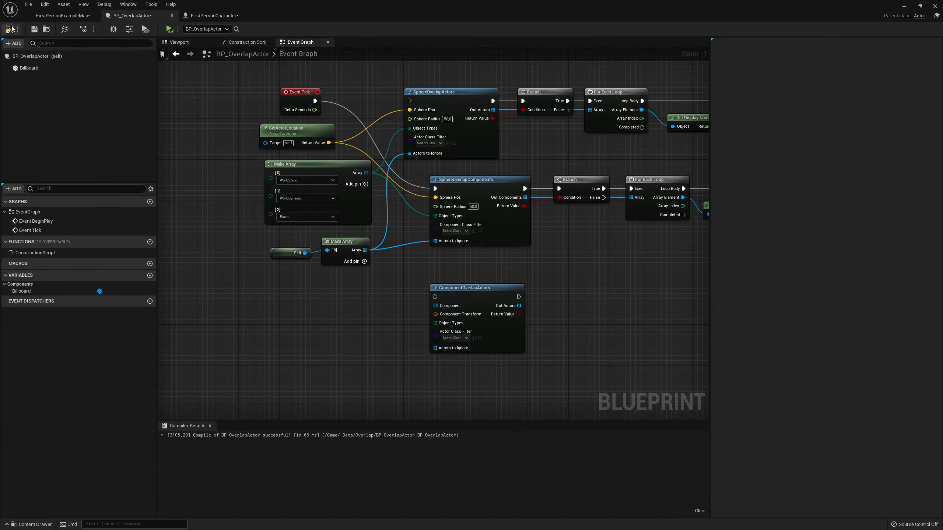
pyautogui.click(13, 44)
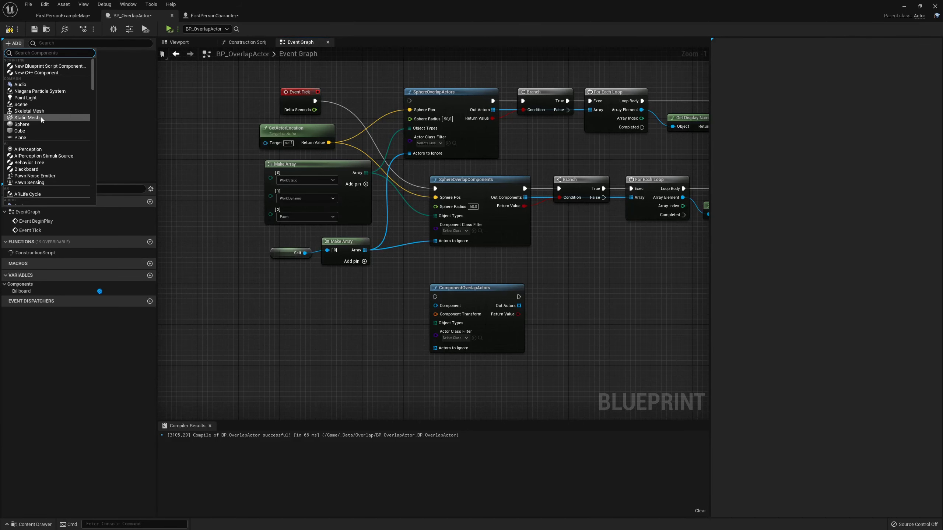
pyautogui.scroll(-3, 40, 119)
pyautogui.scroll(-5, 39, 121)
pyautogui.scroll(-3, 38, 124)
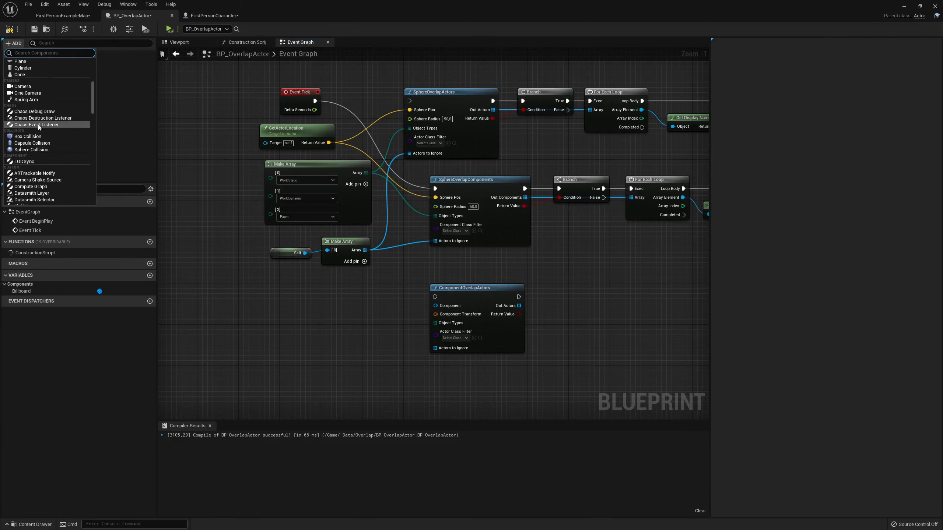
pyautogui.scroll(2, 38, 145)
pyautogui.scroll(3, 40, 138)
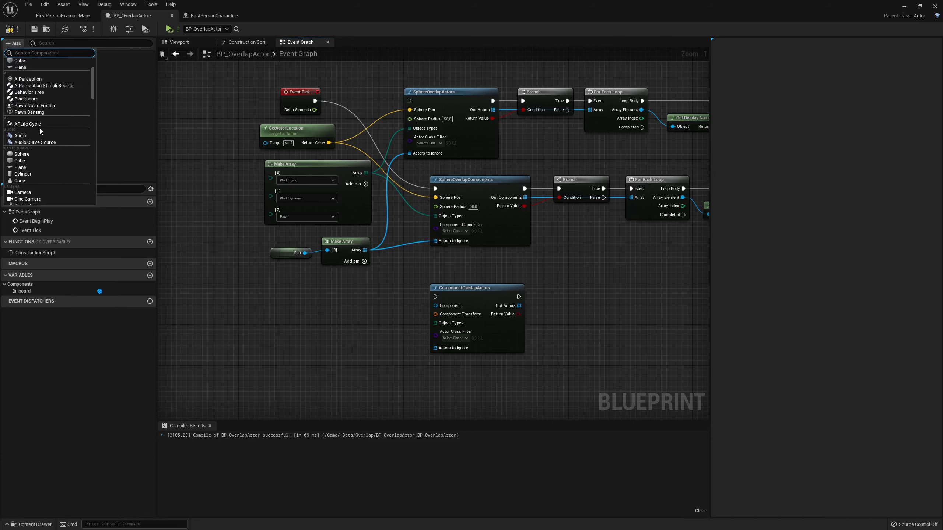
pyautogui.scroll(2, 41, 131)
pyautogui.scroll(2, 40, 130)
pyautogui.scroll(2, 39, 123)
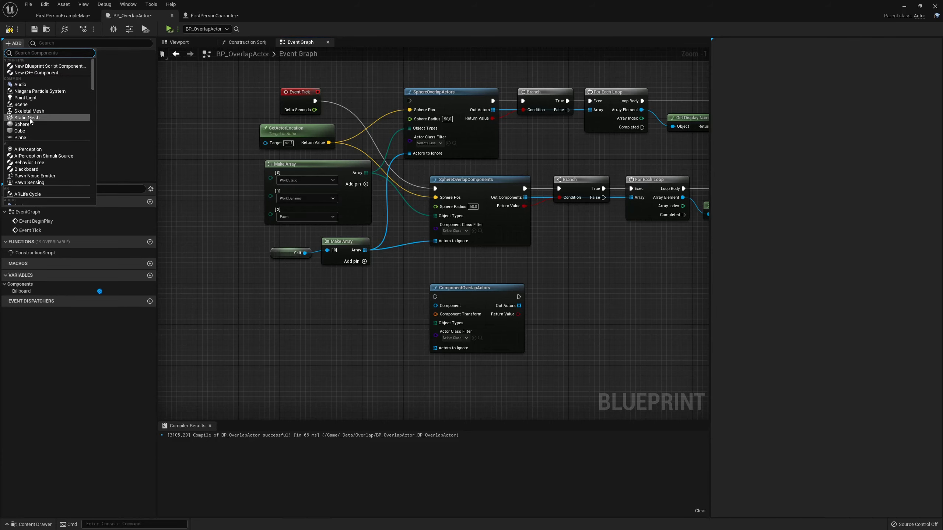
pyautogui.click(35, 118)
pyautogui.press('Return')
# Give the StaticMesh the S_Pebbles mesh, scale 10, and the OverlapAllDynamic collision preset.
pyautogui.scroll(5, 838, 207)
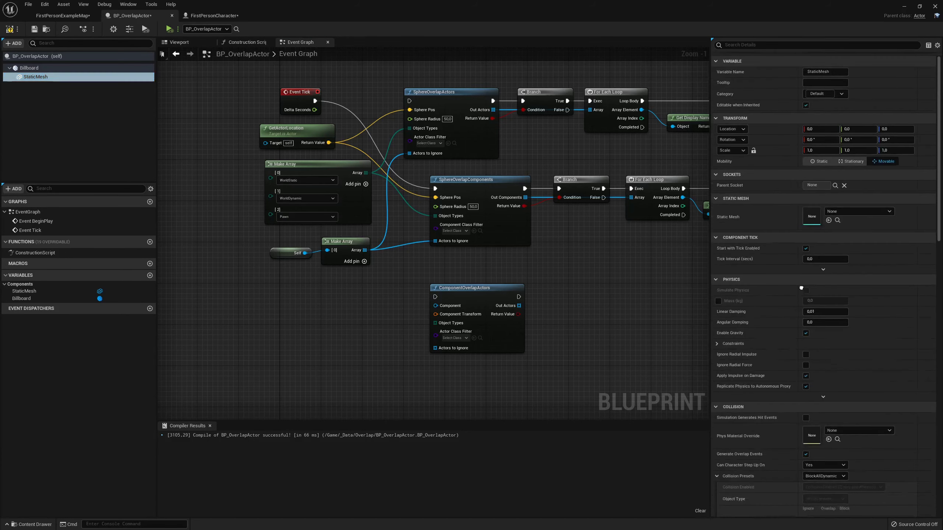
pyautogui.click(850, 211)
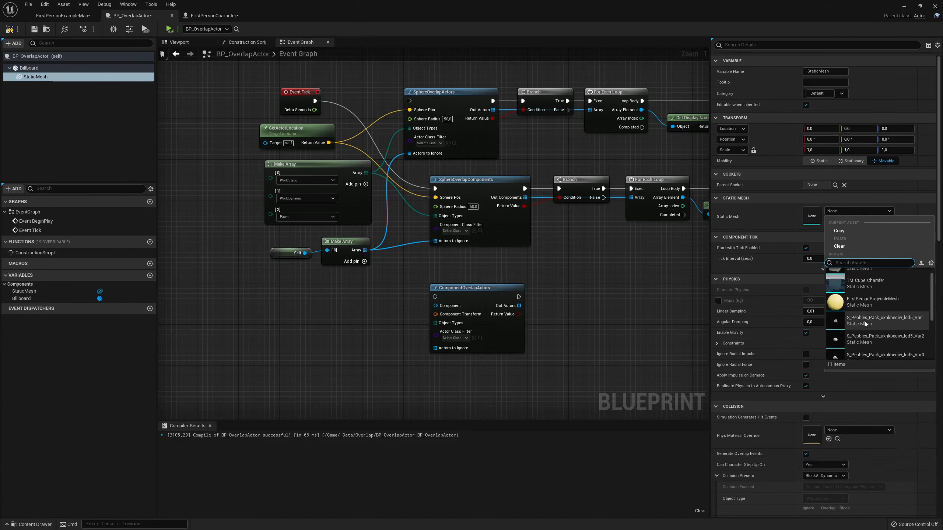
pyautogui.click(865, 321)
pyautogui.click(820, 149)
pyautogui.write('1')
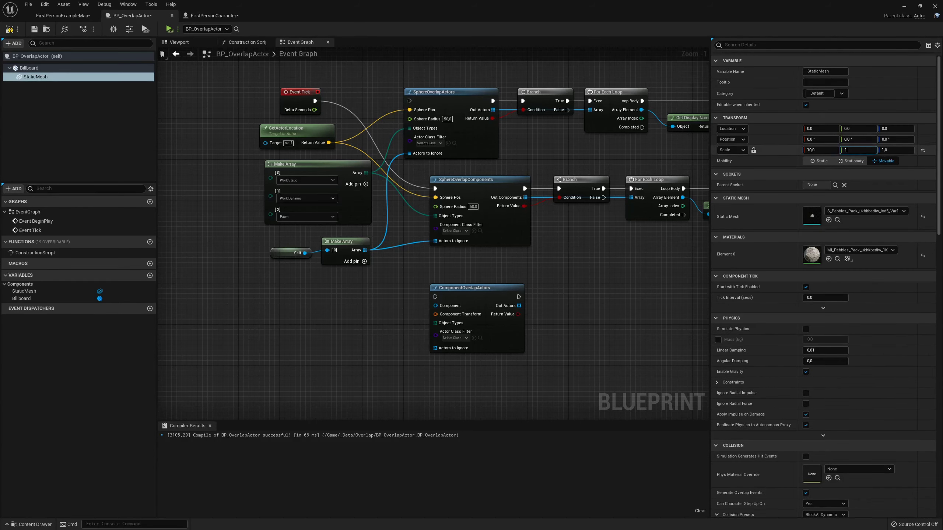
pyautogui.press('Tab')
pyautogui.write('10')
pyautogui.press('Return')
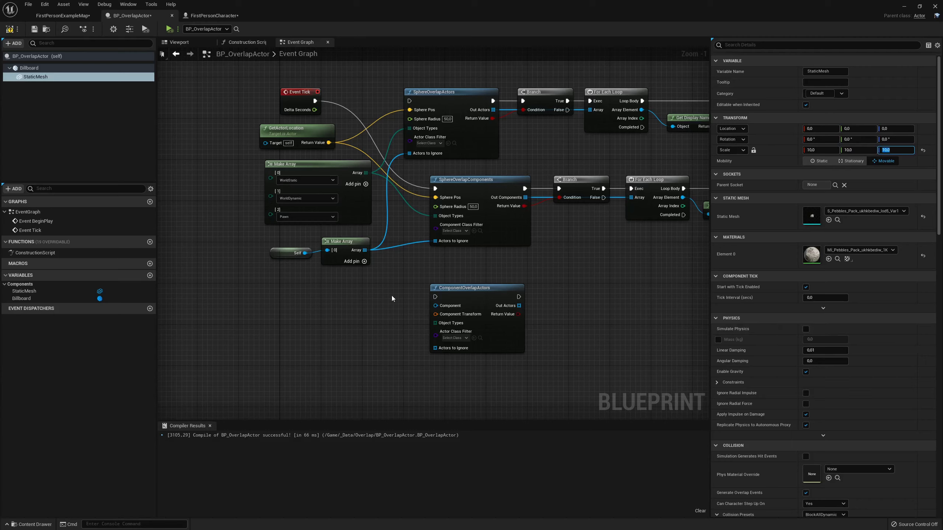
pyautogui.scroll(-3, 794, 313)
pyautogui.scroll(-2, 794, 313)
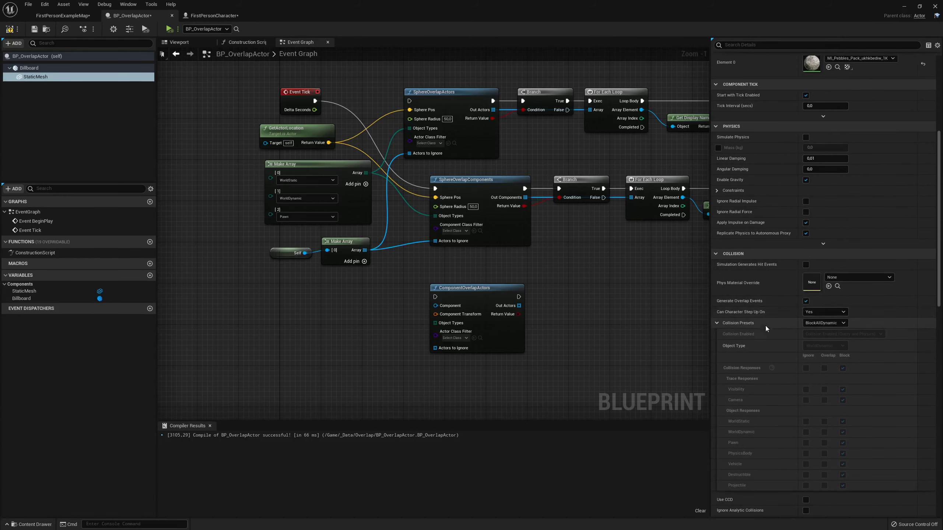
pyautogui.click(828, 323)
pyautogui.click(823, 375)
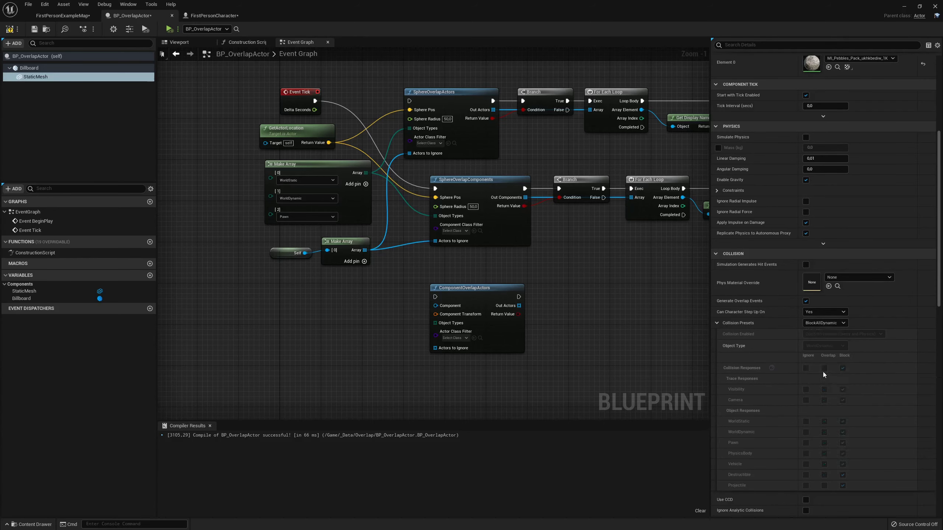
# Connect a StaticMesh reference to ComponentOverlapActors' Component input.
pyautogui.moveTo(438, 277); pyautogui.dragTo(466, 314)
pyautogui.moveTo(558, 376); pyautogui.dragTo(558, 377)
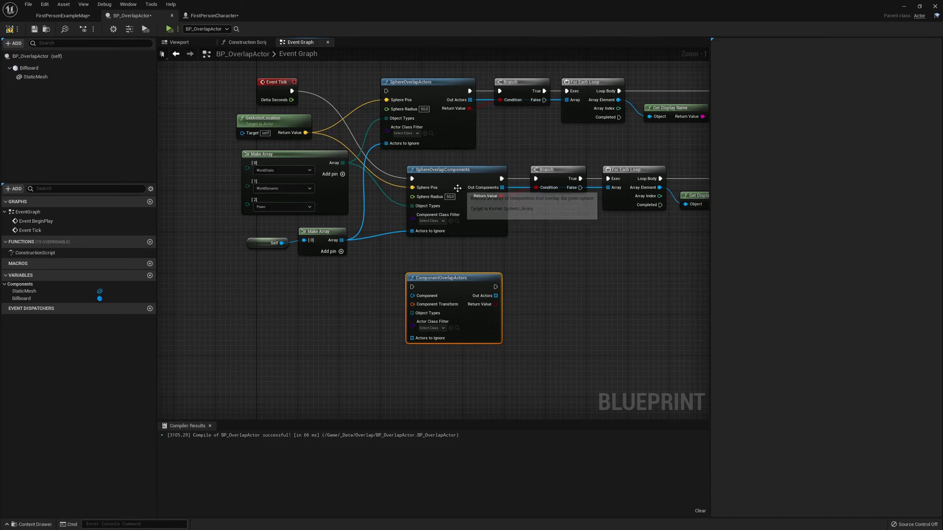
pyautogui.click(457, 188)
pyautogui.click(475, 279)
pyautogui.click(479, 223)
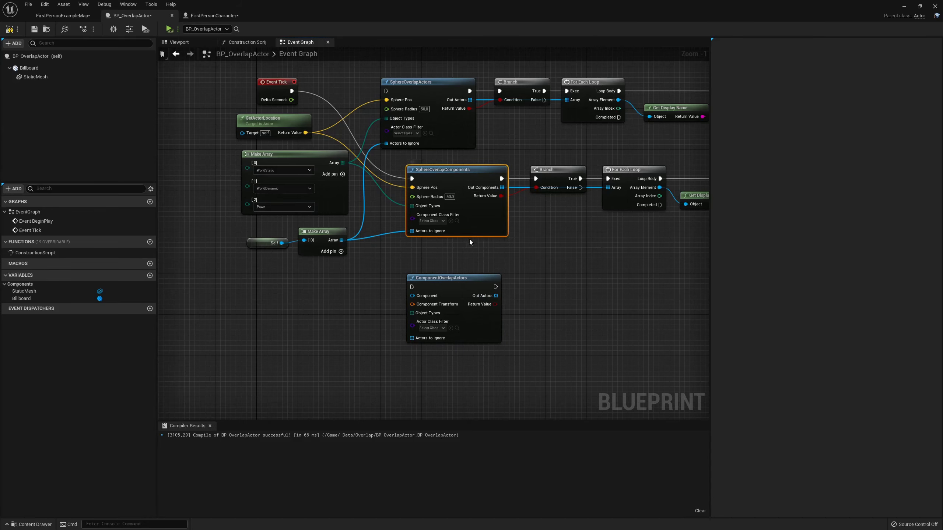
pyautogui.click(442, 280)
pyautogui.click(36, 77)
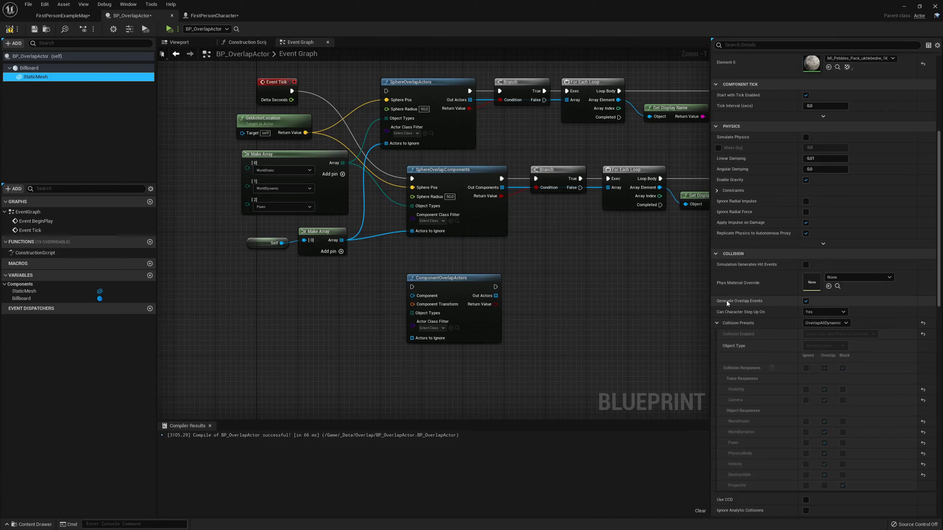
pyautogui.moveTo(598, 274); pyautogui.dragTo(572, 268, button='right')
pyautogui.moveTo(32, 79)
pyautogui.mouseDown()
pyautogui.moveTo(271, 271)
pyautogui.moveTo(386, 289)
pyautogui.mouseUp()
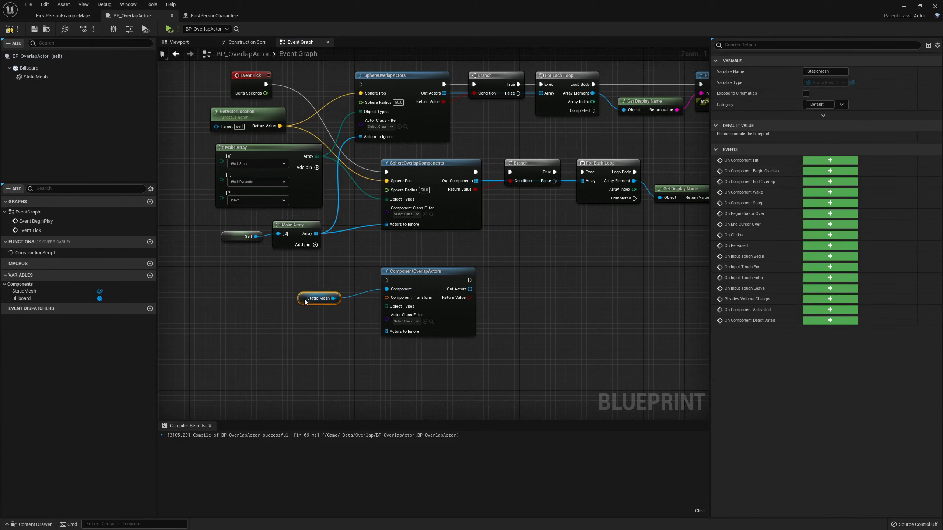
# Wire Event Tick into ComponentOverlapActors and split its Component Transform pin.
pyautogui.click(301, 131)
pyautogui.moveTo(266, 84)
pyautogui.mouseDown()
pyautogui.moveTo(386, 280)
pyautogui.moveTo(379, 276)
pyautogui.mouseUp()
pyautogui.scroll(1, 367, 300)
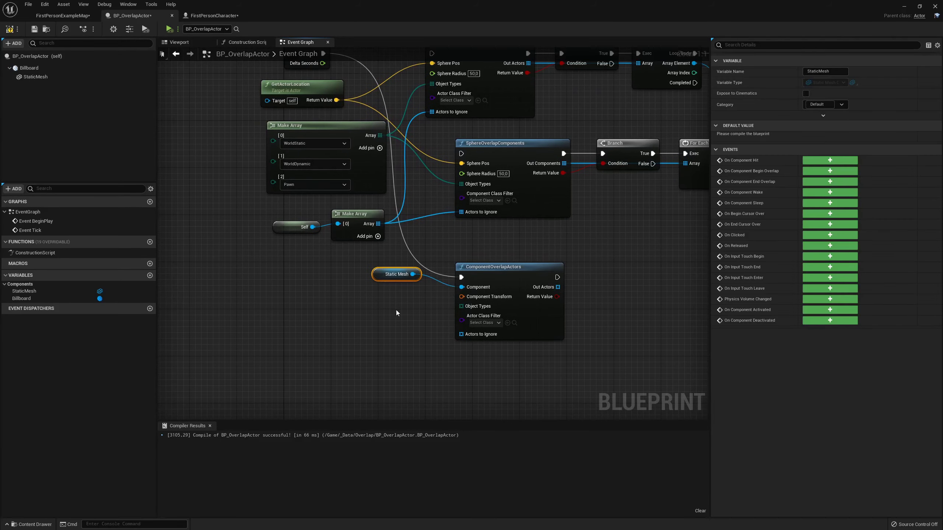
pyautogui.rightClick(471, 299)
pyautogui.click(496, 319)
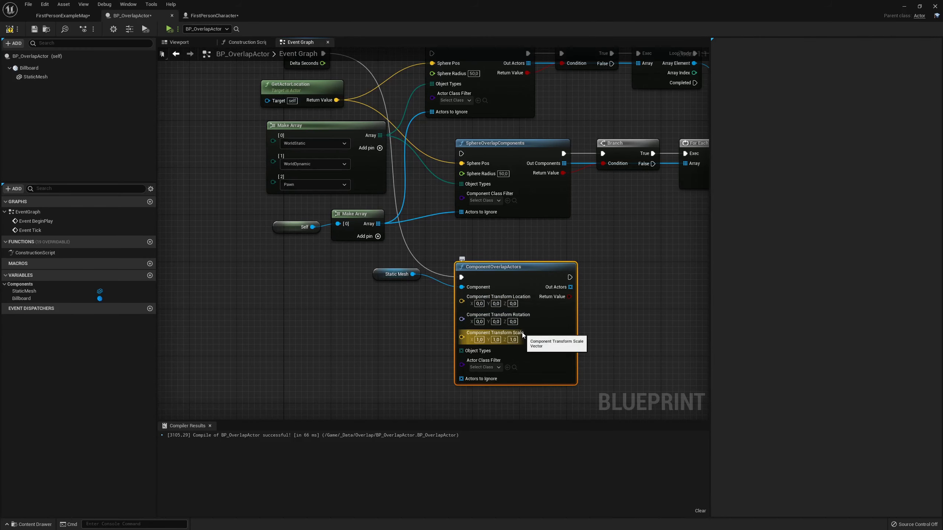
# Check the StaticMesh component in the viewport, then recombine the Component Transform pin.
pyautogui.click(372, 267)
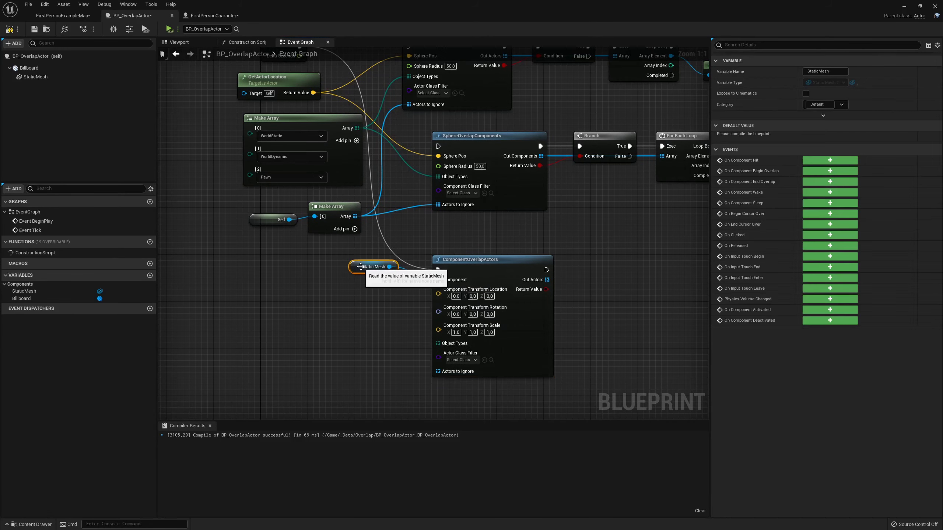
pyautogui.doubleClick(35, 77)
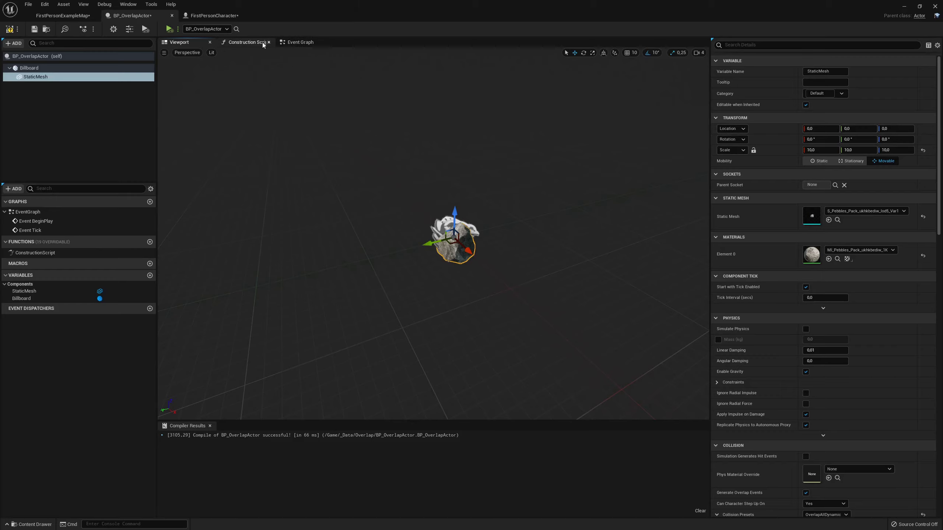
pyautogui.click(308, 43)
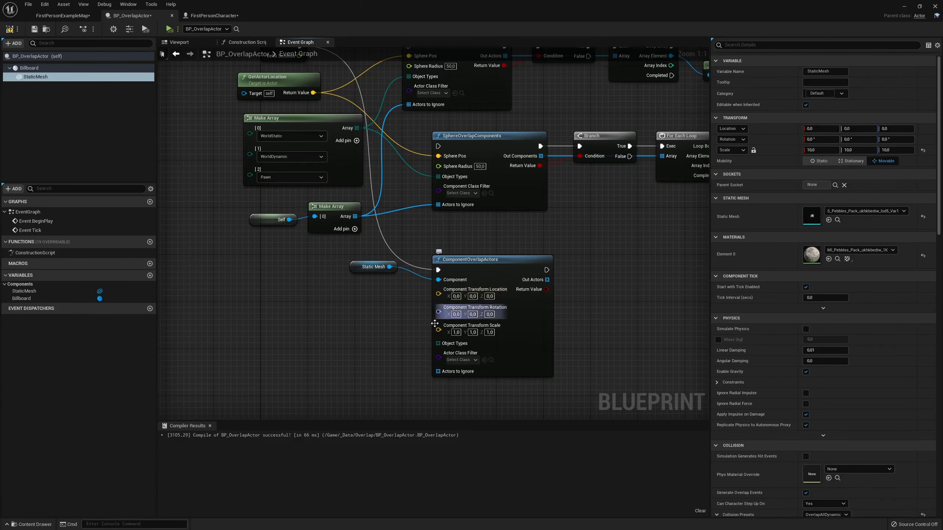
pyautogui.moveTo(435, 323); pyautogui.dragTo(424, 309, button='right')
pyautogui.rightClick(458, 284)
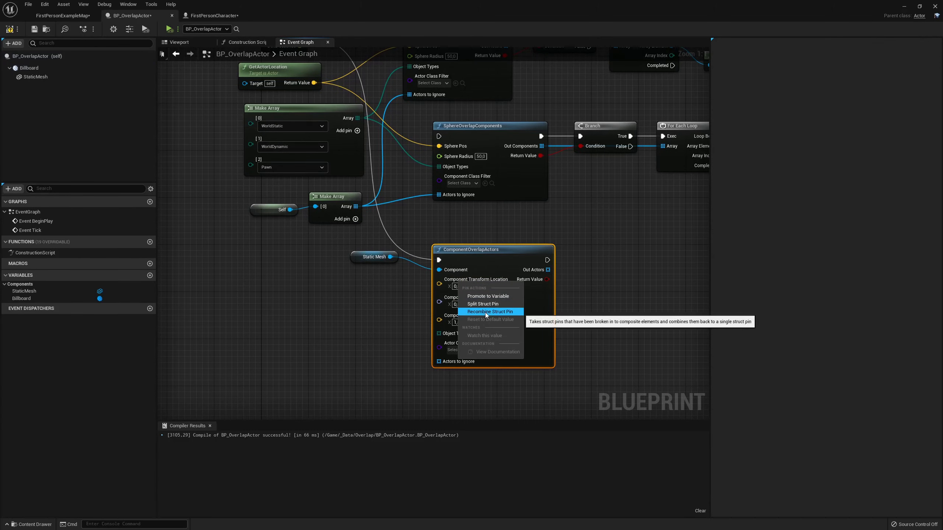
pyautogui.click(483, 314)
# Feed a GetActorTransform node into ComponentOverlapActors' Component Transform.
pyautogui.moveTo(440, 280); pyautogui.dragTo(373, 296)
pyautogui.write('get actor')
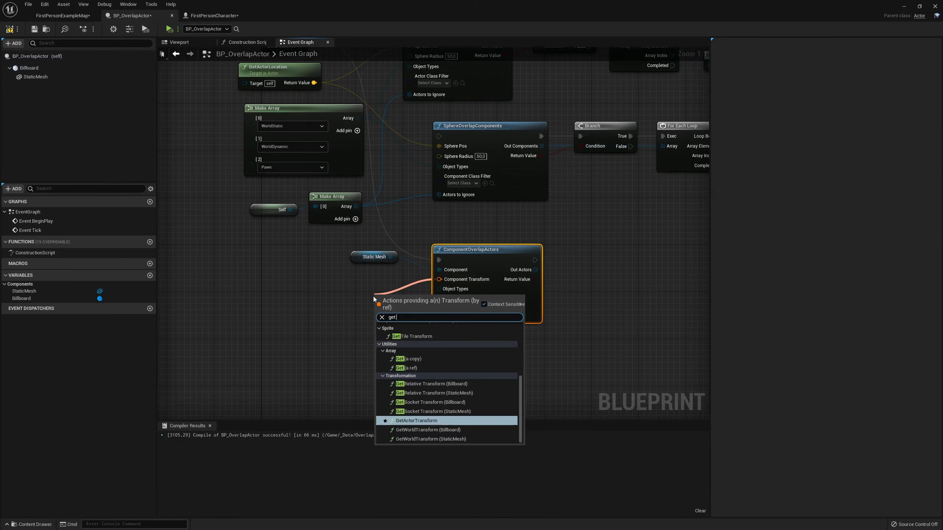
pyautogui.press('Return')
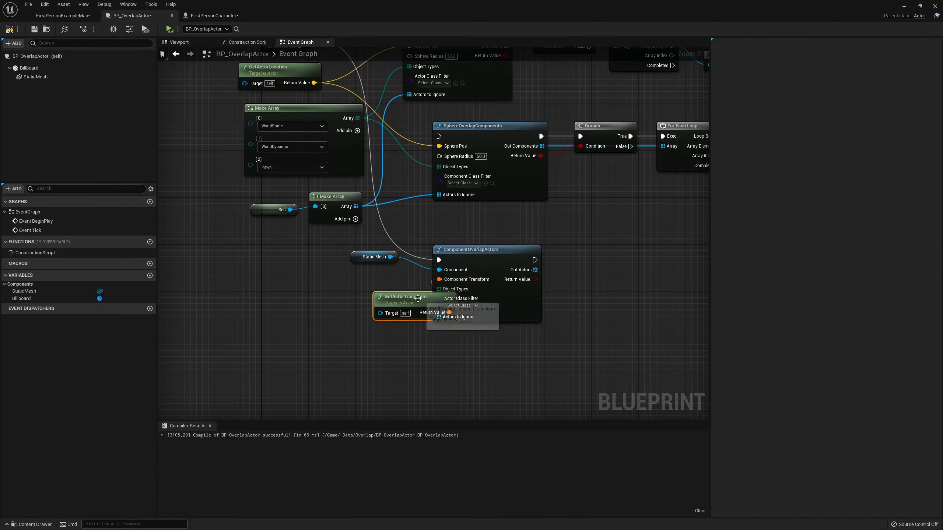
pyautogui.moveTo(419, 308); pyautogui.dragTo(344, 279)
pyautogui.click(401, 297)
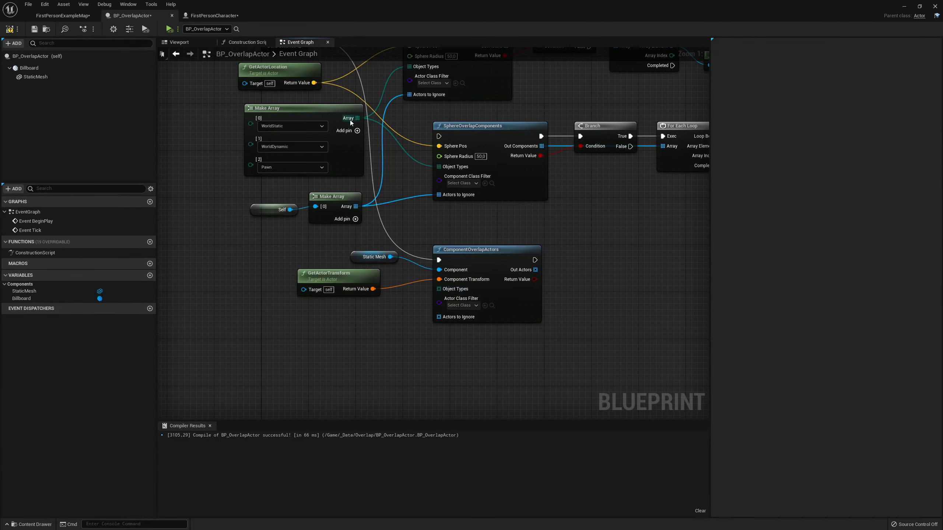
# Connect the object-types array to Object Types and the self array to Actors to Ignore.
pyautogui.moveTo(350, 120); pyautogui.dragTo(363, 132)
pyautogui.moveTo(441, 290); pyautogui.dragTo(441, 290)
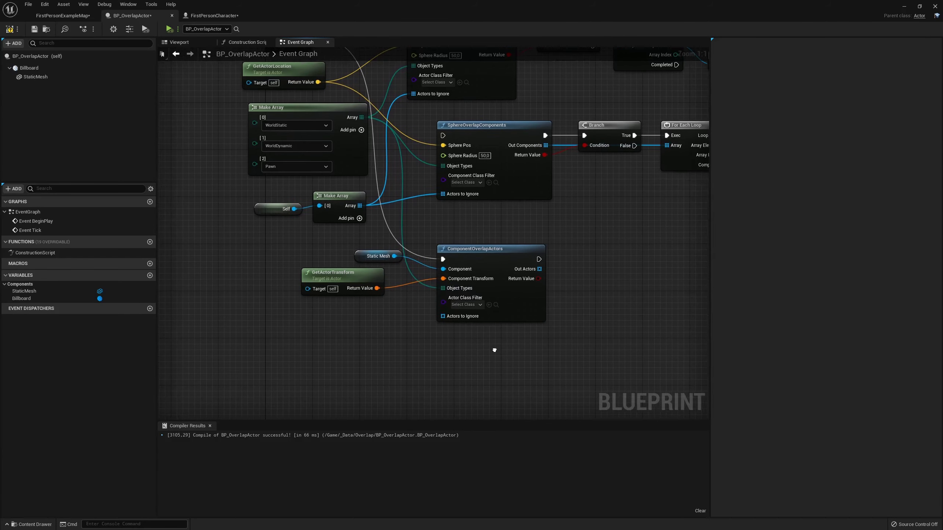
pyautogui.moveTo(459, 311); pyautogui.dragTo(444, 322, button='right')
pyautogui.click(438, 316)
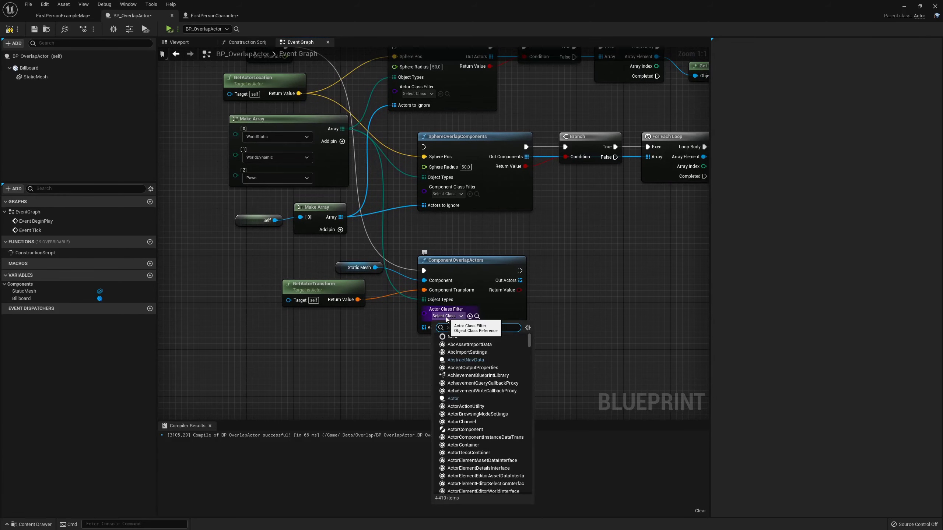
pyautogui.scroll(-2, 478, 402)
pyautogui.scroll(-4, 478, 402)
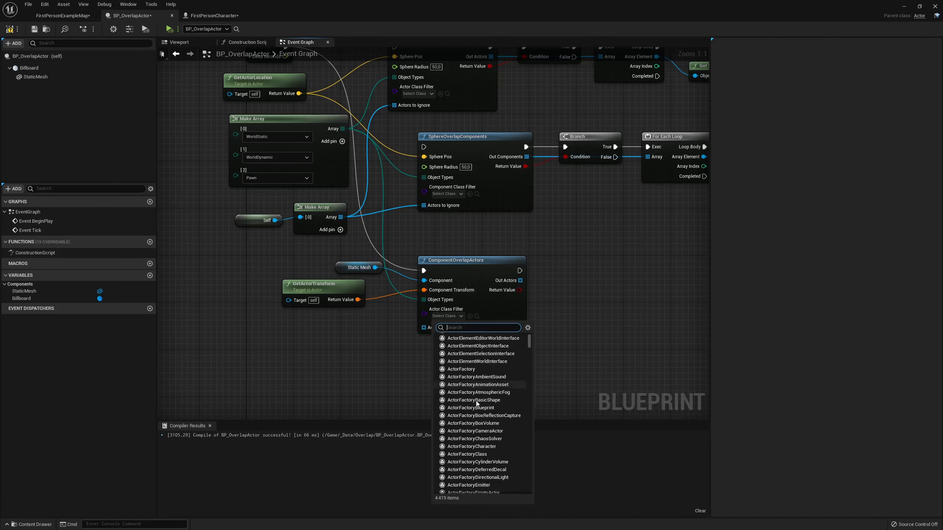
pyautogui.click(400, 367)
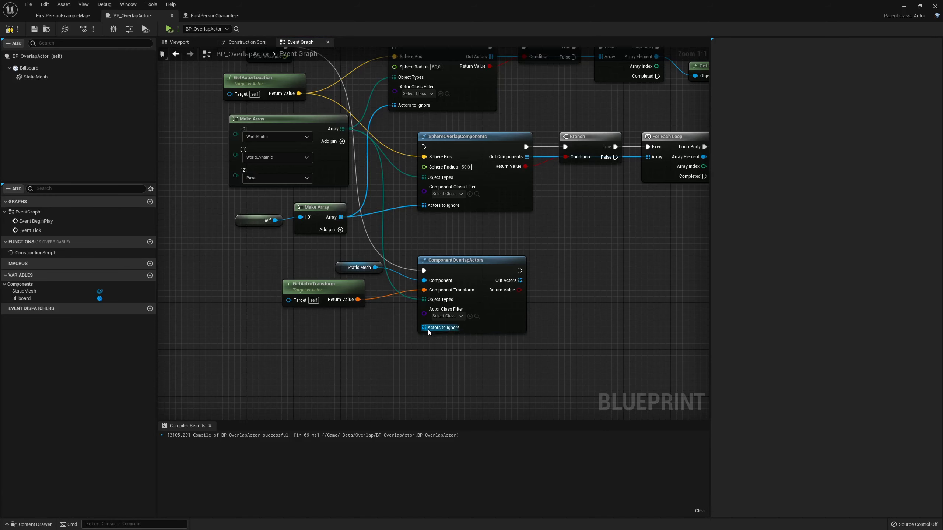
pyautogui.moveTo(341, 217); pyautogui.dragTo(439, 328)
pyautogui.moveTo(388, 348)
pyautogui.mouseDown(button='right')
pyautogui.moveTo(409, 334)
pyautogui.moveTo(371, 270)
pyautogui.mouseUp(button='right')
# Copy the Branch, For Each Loop and Print String chain and paste it beside ComponentOverlapActors.
pyautogui.moveTo(331, 311); pyautogui.dragTo(343, 187, button='right')
pyautogui.moveTo(295, 109); pyautogui.dragTo(570, 197)
pyautogui.moveTo(426, 333); pyautogui.dragTo(435, 281, button='right')
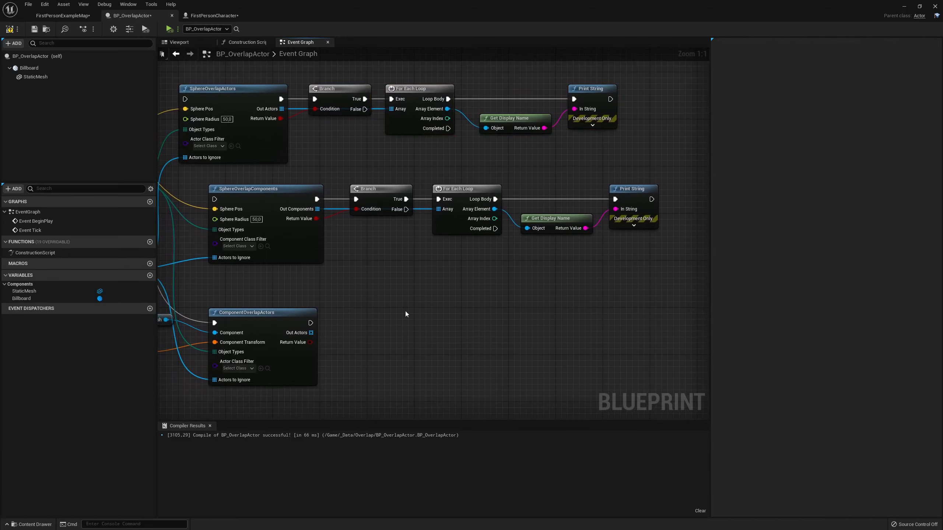
pyautogui.hotkey('ctrl', 'c')
pyautogui.hotkey('ctrl', 'v')
pyautogui.moveTo(260, 312); pyautogui.dragTo(378, 312)
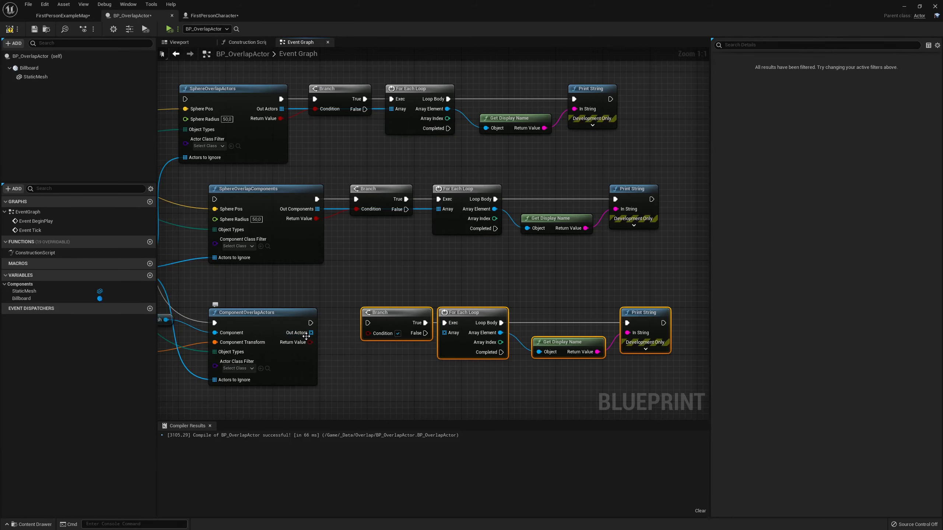
# Drive the pasted Branch from ComponentOverlapActors' execution and Return Value, and connect Out Actors.
pyautogui.moveTo(311, 323)
pyautogui.mouseDown()
pyautogui.moveTo(368, 323)
pyautogui.moveTo(353, 321)
pyautogui.mouseUp()
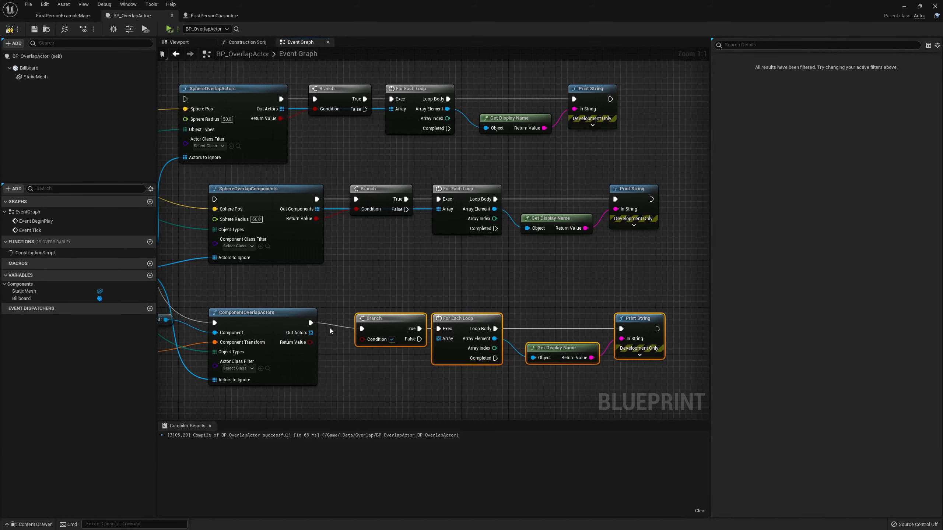
pyautogui.moveTo(310, 343)
pyautogui.mouseDown()
pyautogui.moveTo(357, 333)
pyautogui.moveTo(329, 333)
pyautogui.mouseUp()
pyautogui.moveTo(329, 328); pyautogui.dragTo(433, 332)
pyautogui.scroll(-2, 393, 277)
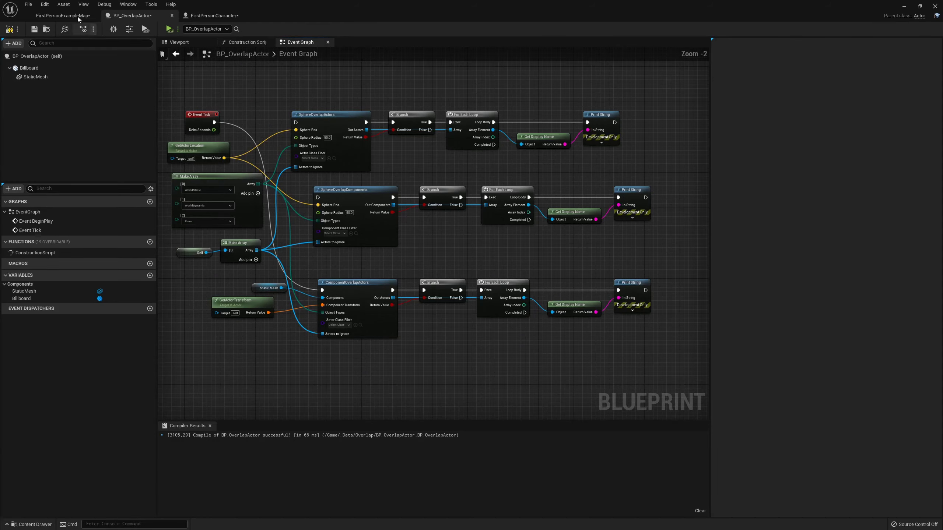
# Save BP_OverlapActor, switch to FirstPersonExampleMap and start simulating the level.
pyautogui.click(34, 30)
pyautogui.click(63, 15)
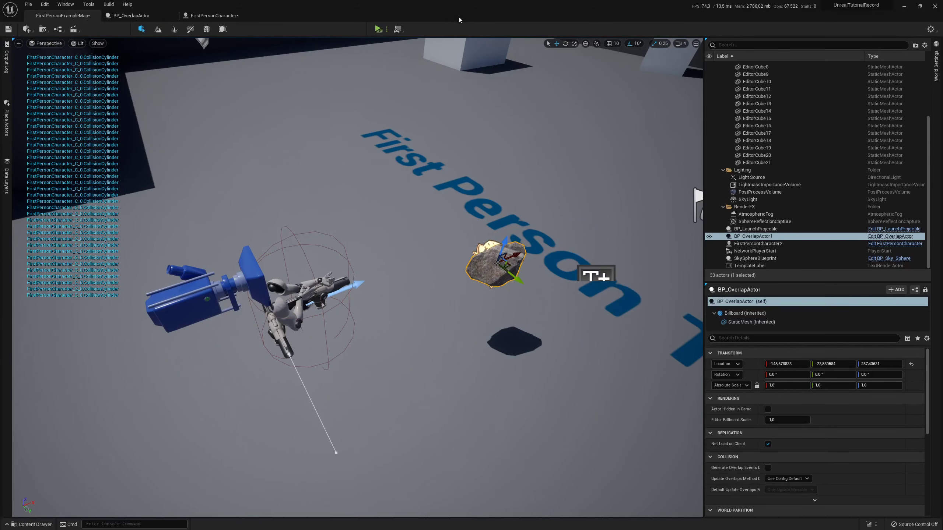
pyautogui.hotkey('alt', 'p')
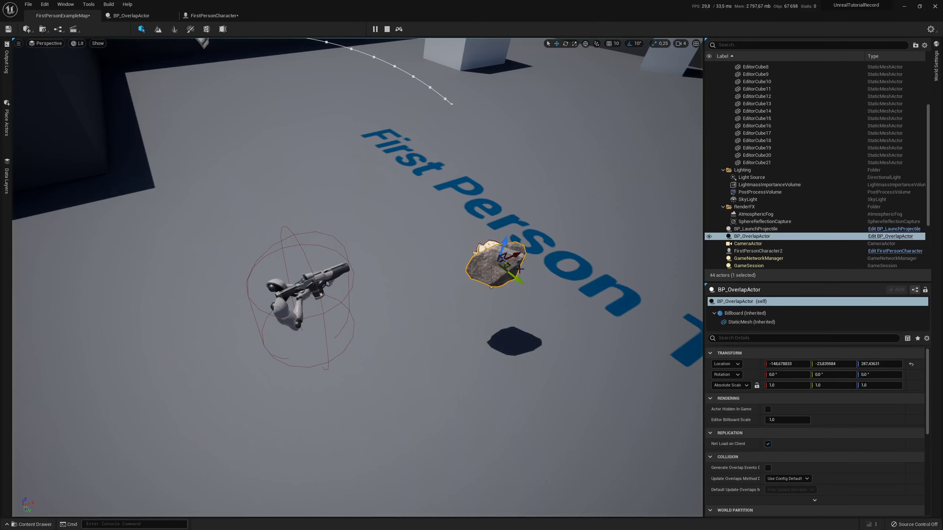
# Drag the rock into the character to trigger overlaps, then move it right.
pyautogui.moveTo(510, 264); pyautogui.dragTo(387, 279)
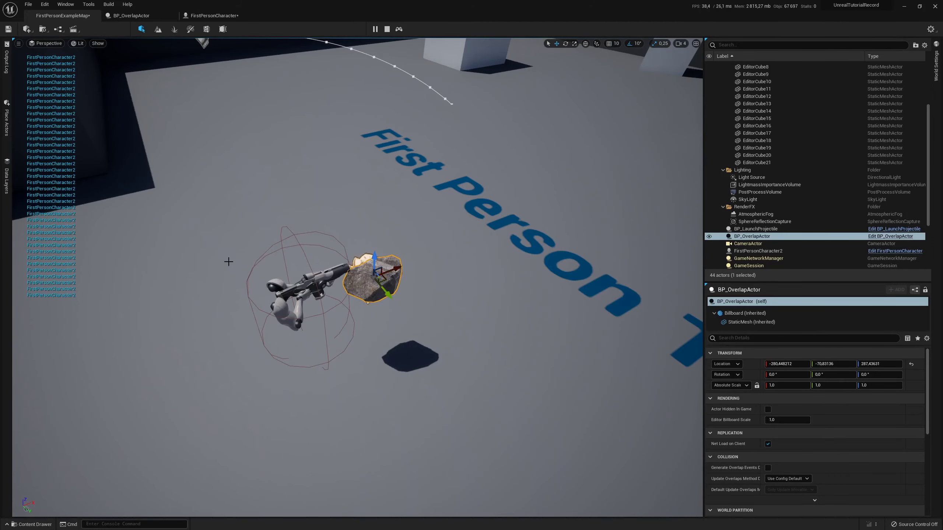
pyautogui.scroll(5, 387, 260)
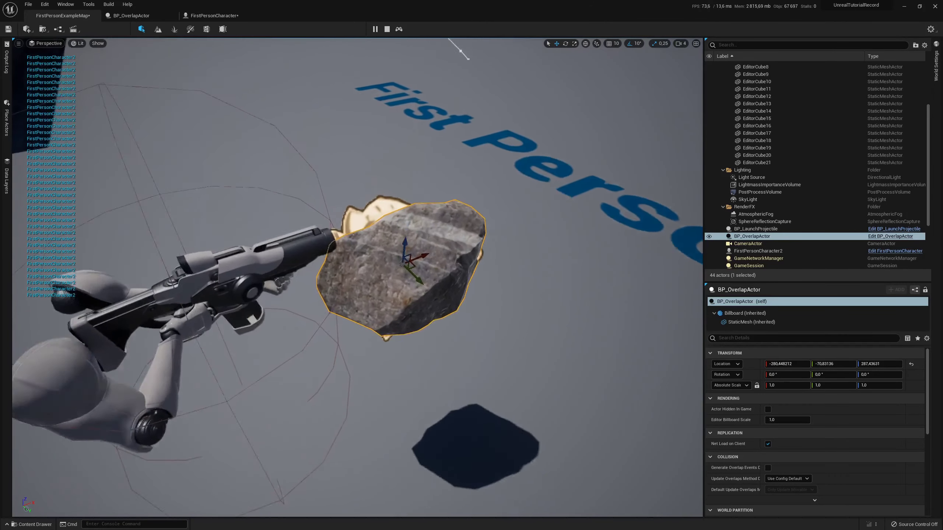
pyautogui.scroll(-3, 378, 270)
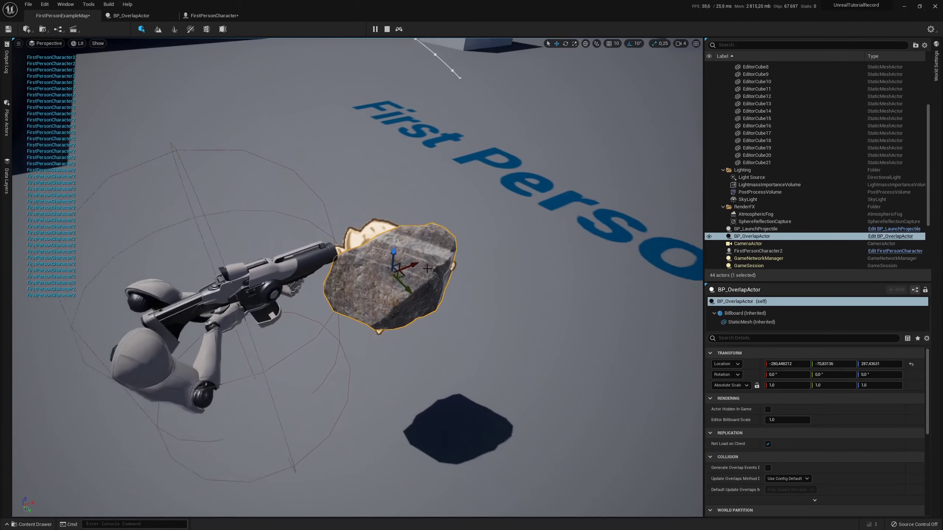
pyautogui.scroll(-2, 370, 280)
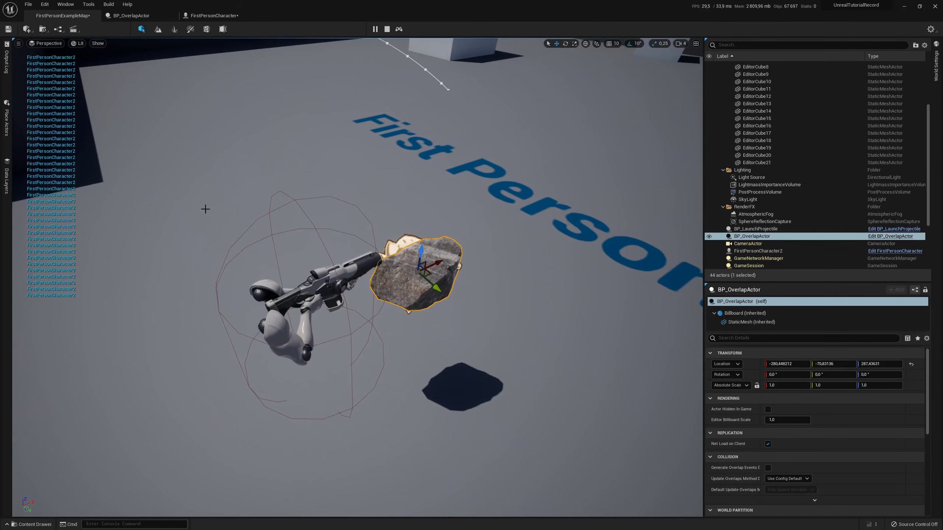
pyautogui.moveTo(436, 272); pyautogui.dragTo(470, 275)
pyautogui.click(78, 43)
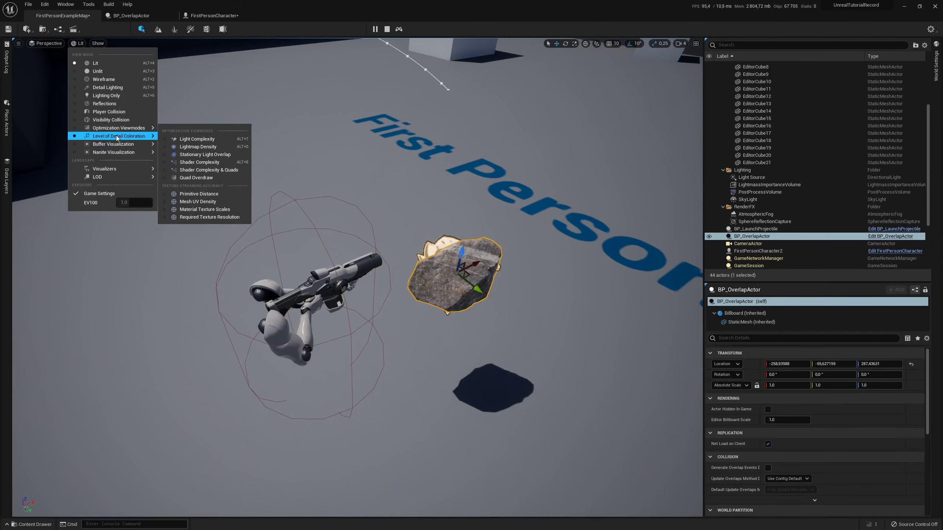
# Switch to Player Collision view and slide the overlap actor left to check its collision.
pyautogui.click(111, 111)
pyautogui.moveTo(425, 273)
pyautogui.mouseDown(button='right')
pyautogui.moveTo(426, 260)
pyautogui.moveTo(381, 305)
pyautogui.moveTo(372, 335)
pyautogui.moveTo(444, 251)
pyautogui.mouseUp(button='right')
pyautogui.moveTo(415, 257)
pyautogui.mouseDown()
pyautogui.moveTo(396, 259)
pyautogui.moveTo(291, 126)
pyautogui.mouseUp()
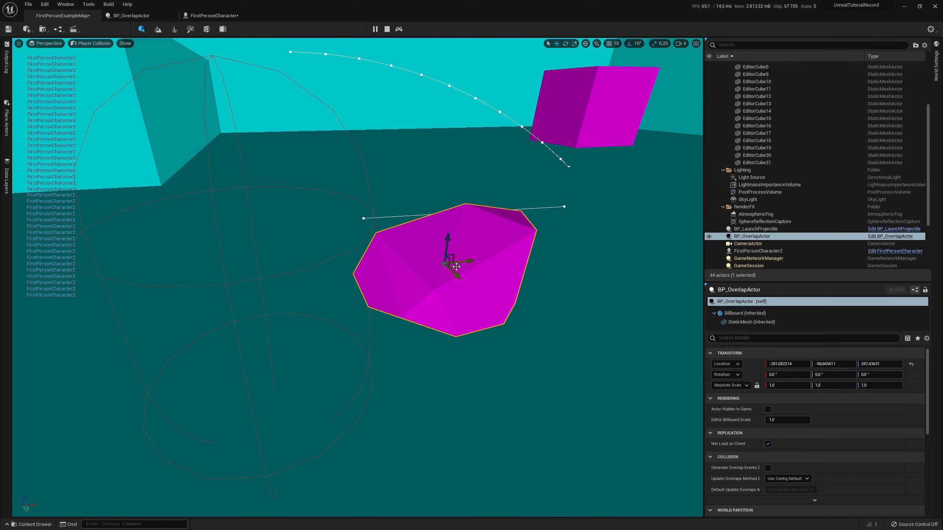
pyautogui.moveTo(456, 267); pyautogui.dragTo(420, 255)
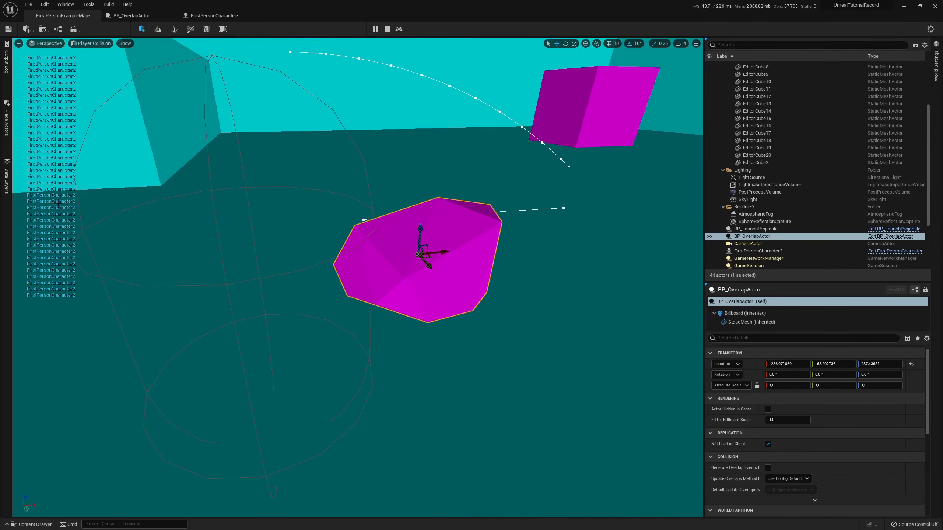
# Stop the play session and return the viewport to Lit rendering.
pyautogui.click(388, 30)
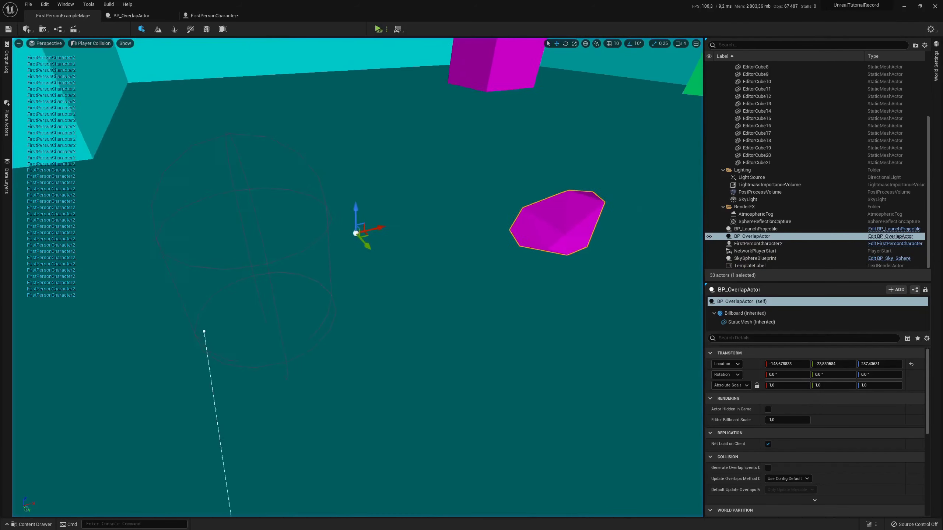
pyautogui.click(83, 44)
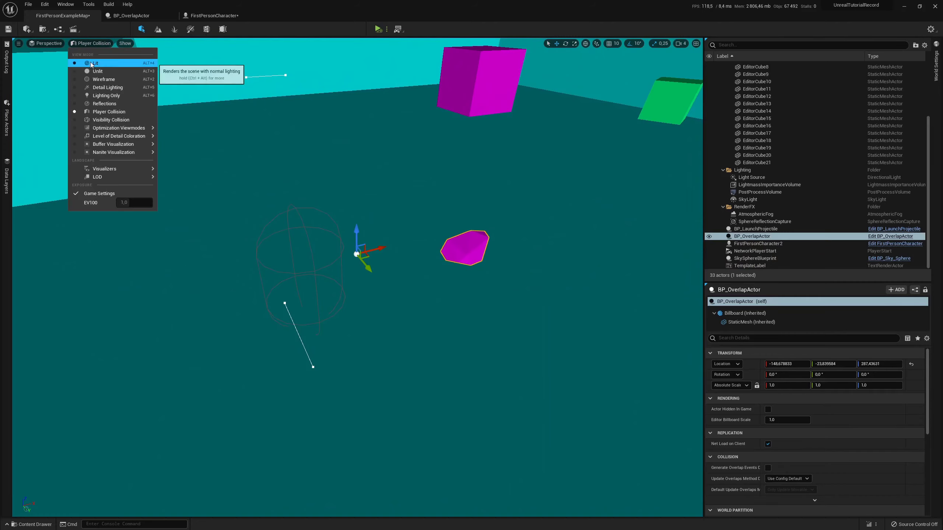
pyautogui.click(90, 62)
# Add a Get Overlapping Actors node to the BP_OverlapActor event graph via the 'overlap' search.
pyautogui.click(131, 15)
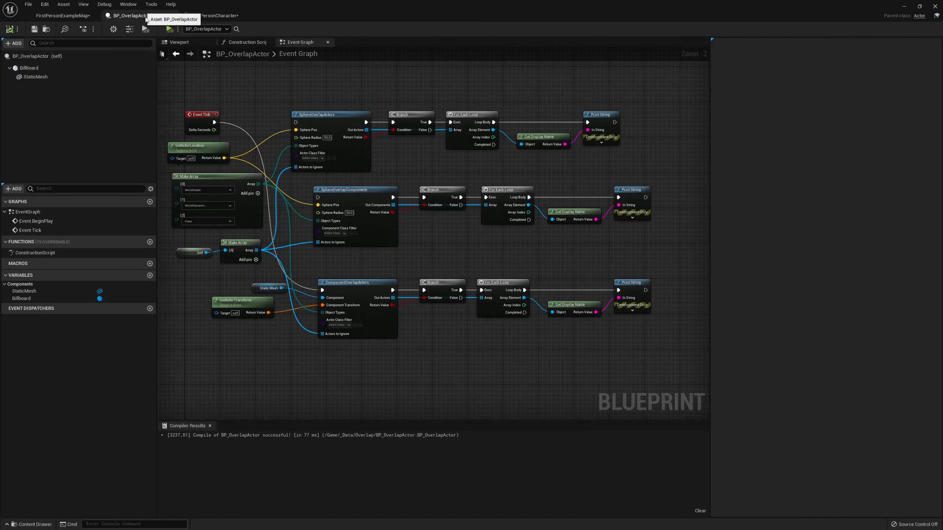
pyautogui.scroll(5, 405, 268)
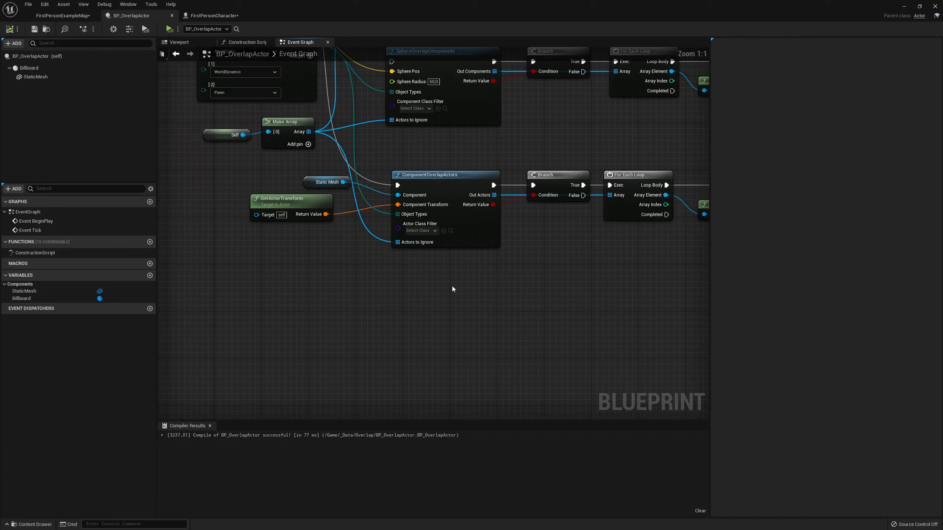
pyautogui.rightClick(453, 287)
pyautogui.write('o')
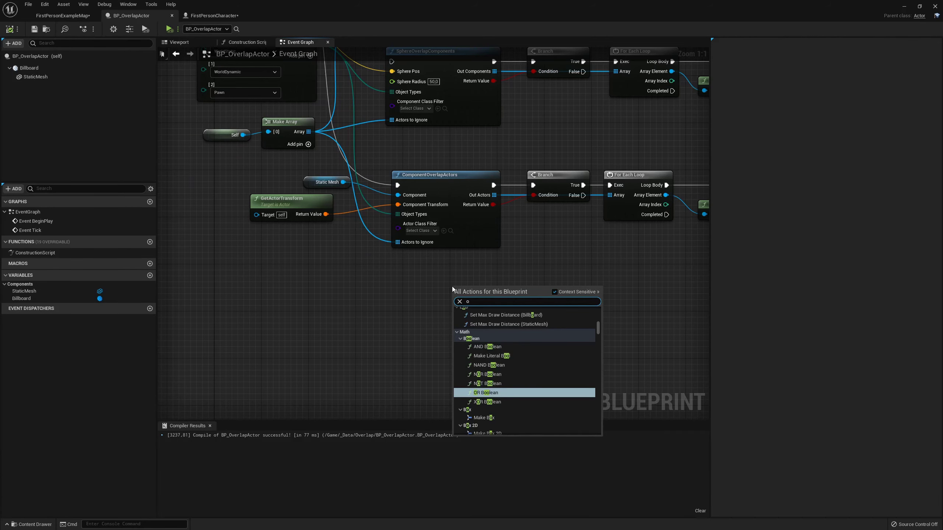
pyautogui.write('verla')
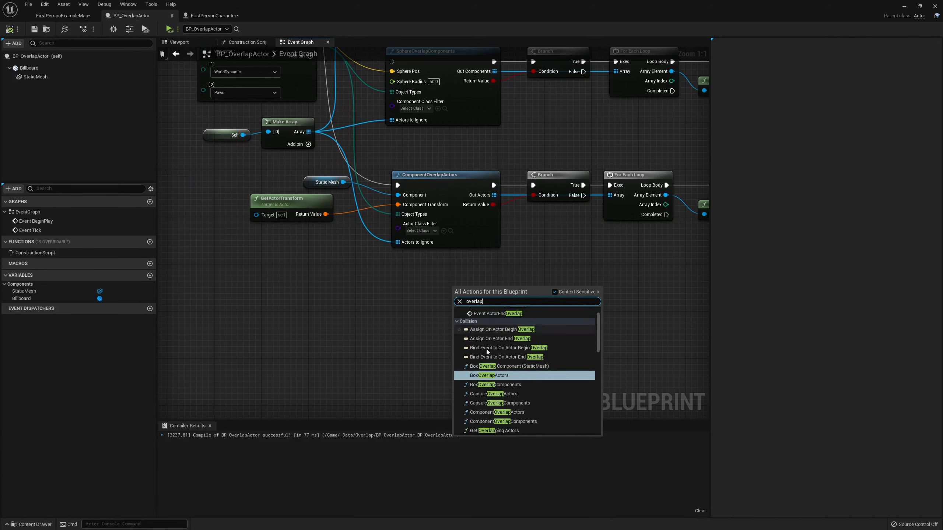
pyautogui.write('p')
pyautogui.scroll(-2, 527, 383)
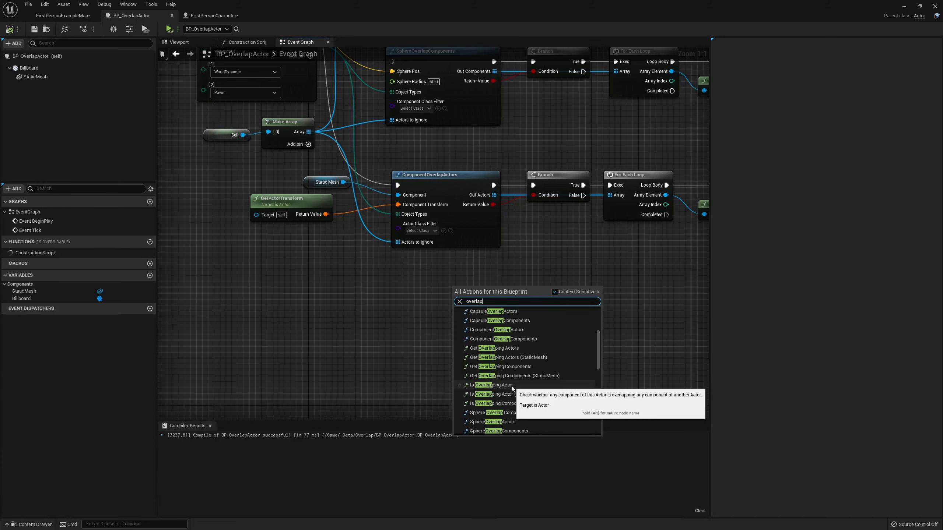
pyautogui.click(498, 348)
# Add an Is Overlapping Actor node below it via the 'is overlap' search.
pyautogui.moveTo(479, 376); pyautogui.dragTo(460, 315, button='right')
pyautogui.rightClick(463, 313)
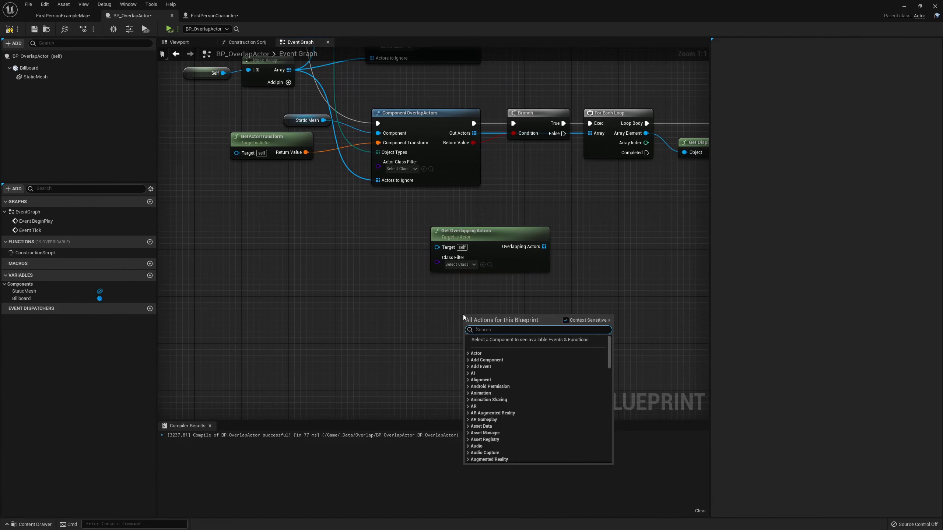
pyautogui.write('is o')
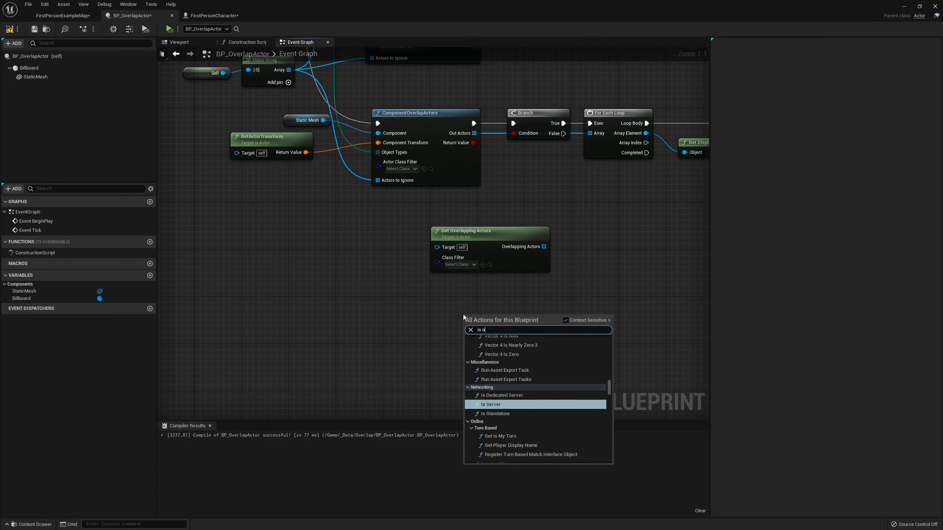
pyautogui.write('verla')
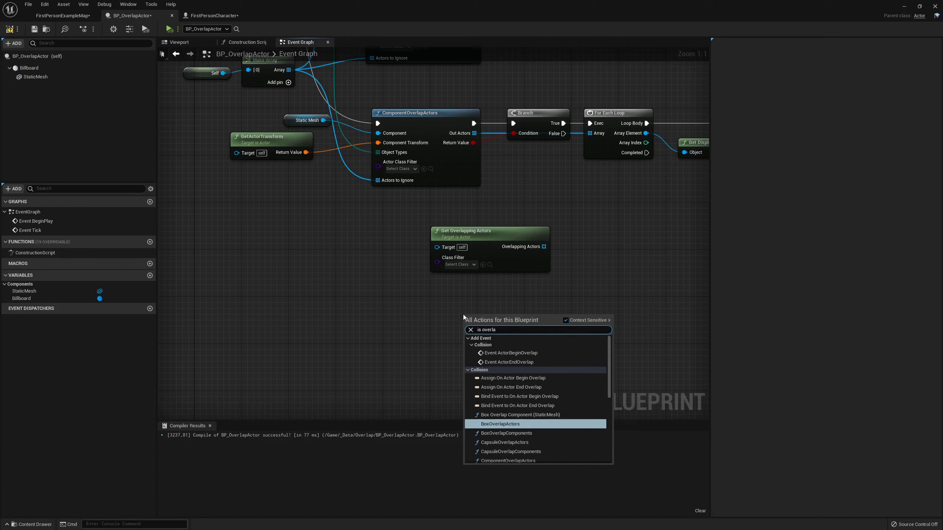
pyautogui.write('p')
pyautogui.scroll(-5, 576, 384)
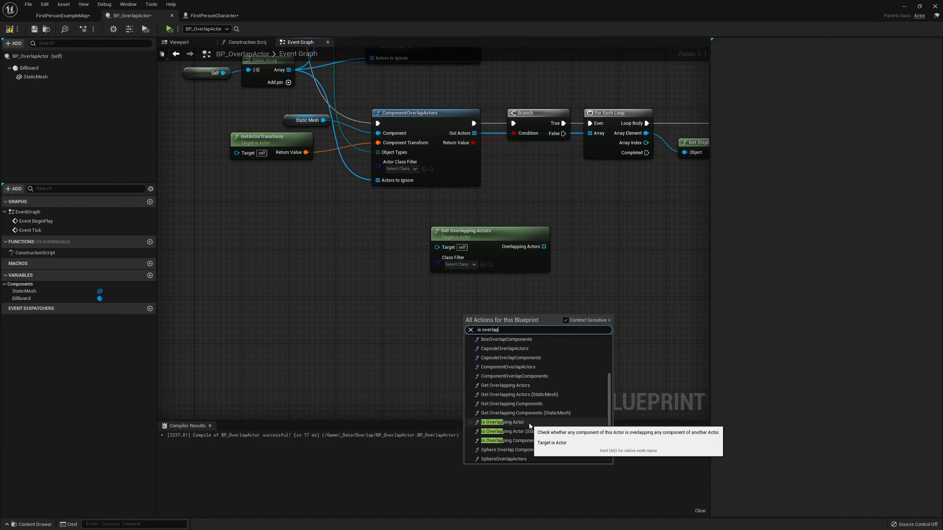
pyautogui.click(529, 423)
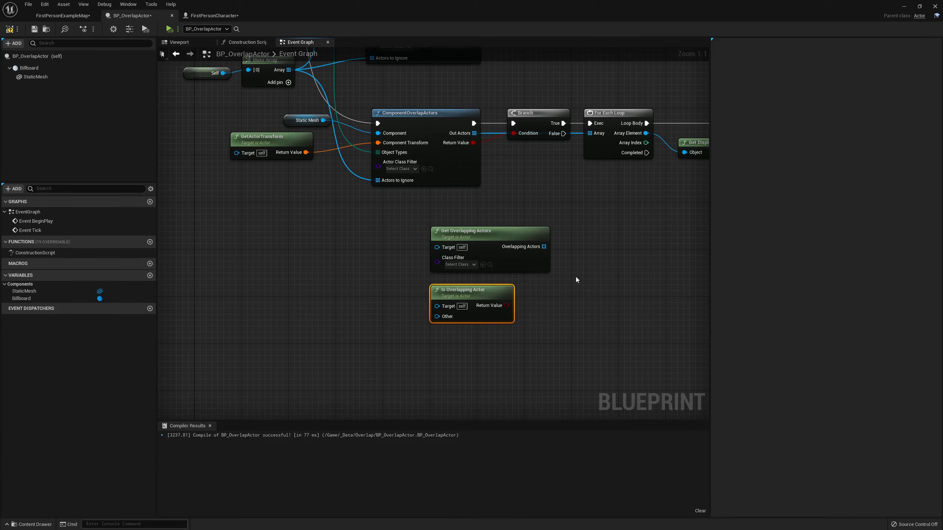
# Select the three old overlap test chains.
pyautogui.scroll(-2, 577, 280)
pyautogui.moveTo(516, 302); pyautogui.dragTo(532, 353, button='right')
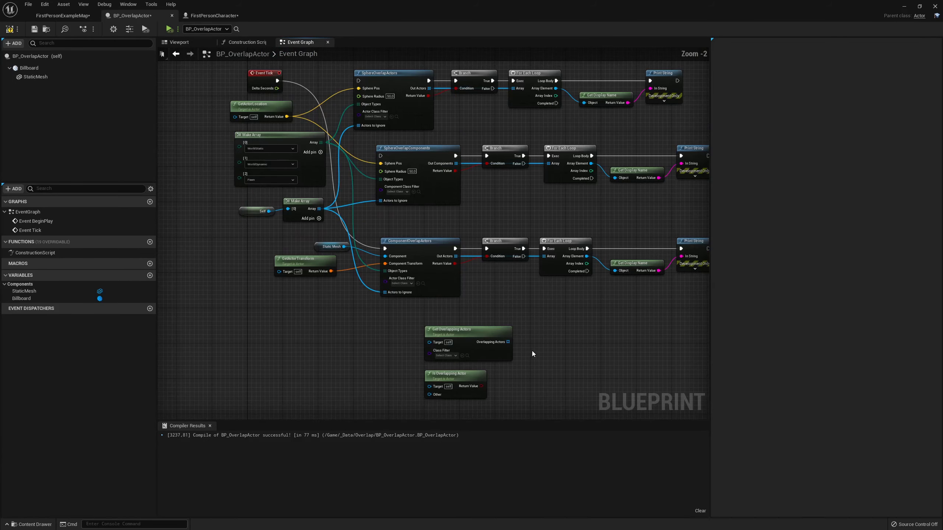
pyautogui.moveTo(537, 317); pyautogui.dragTo(535, 346, button='right')
pyautogui.scroll(-1, 367, 186)
pyautogui.moveTo(333, 116); pyautogui.dragTo(591, 320)
# Delete the old overlap chains and the leftover GetActorLocation and Make Array nodes.
pyautogui.press('Delete')
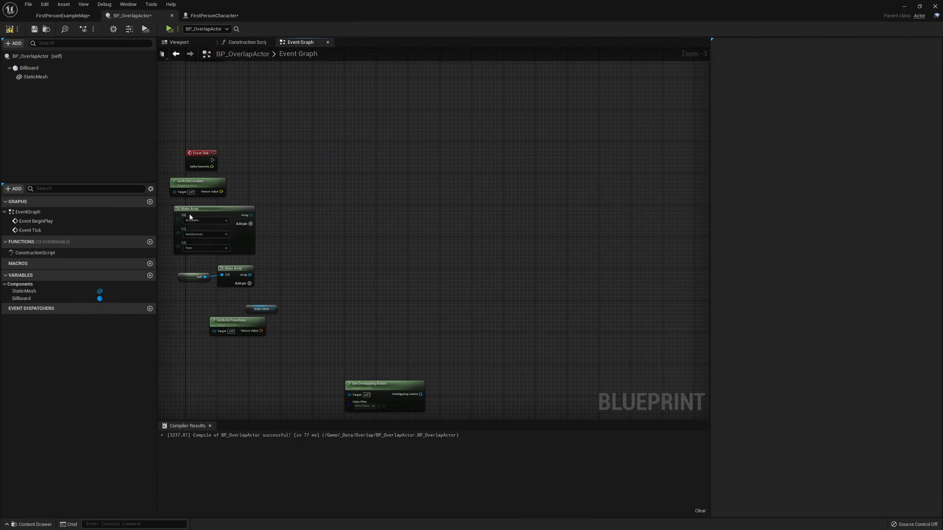
pyautogui.moveTo(190, 214)
pyautogui.mouseDown()
pyautogui.moveTo(301, 263)
pyautogui.moveTo(388, 348)
pyautogui.mouseUp()
pyautogui.press('Delete')
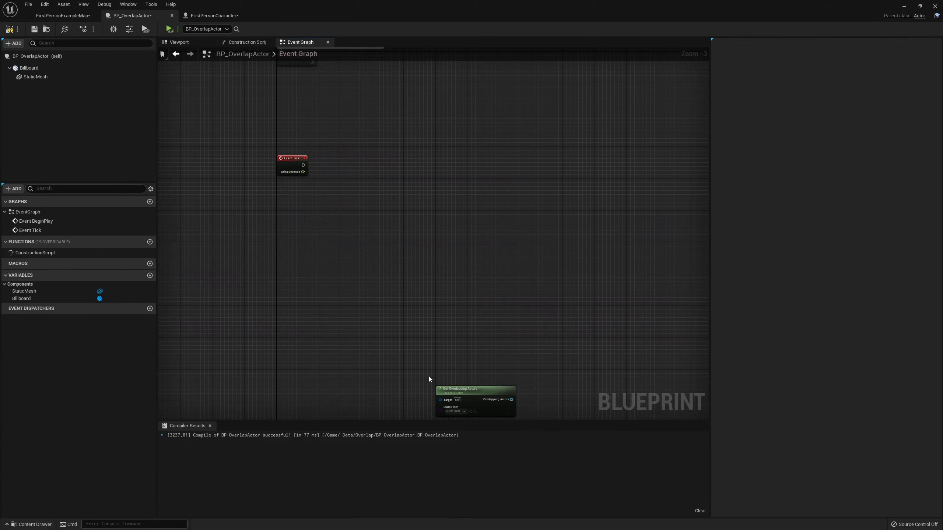
# Move the Get Overlapping Actors and Is Overlapping Actor nodes up beside Event Tick.
pyautogui.moveTo(428, 376); pyautogui.dragTo(424, 268, button='right')
pyautogui.moveTo(377, 245); pyautogui.dragTo(466, 350)
pyautogui.moveTo(468, 285); pyautogui.dragTo(383, 137)
pyautogui.scroll(3, 386, 148)
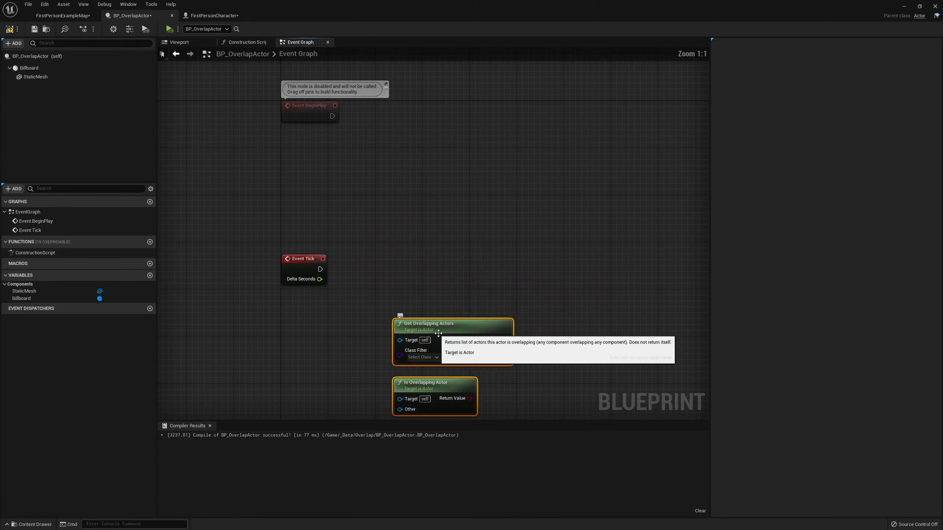
pyautogui.click(389, 271)
pyautogui.moveTo(390, 274); pyautogui.dragTo(414, 242, button='right')
pyautogui.click(427, 263)
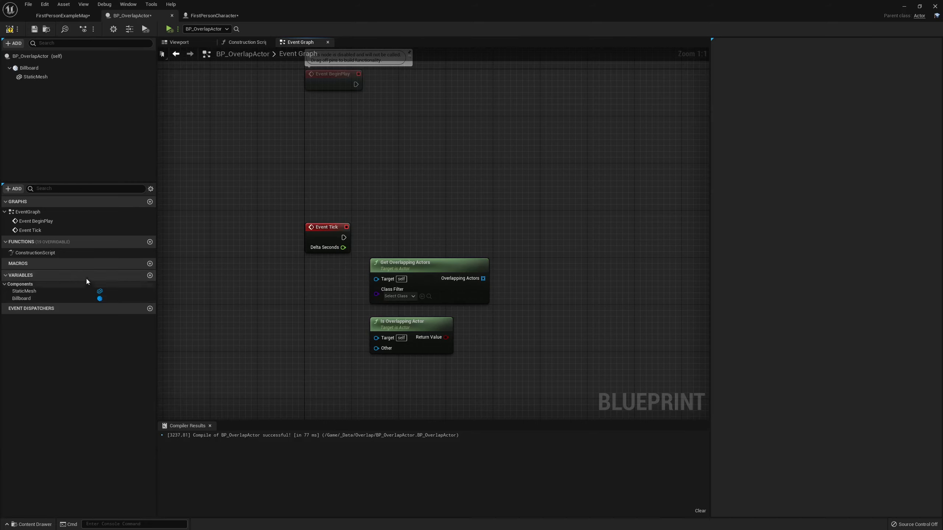
# Add an Event ActorBeginOverlap override and place it above Event Tick.
pyautogui.click(130, 242)
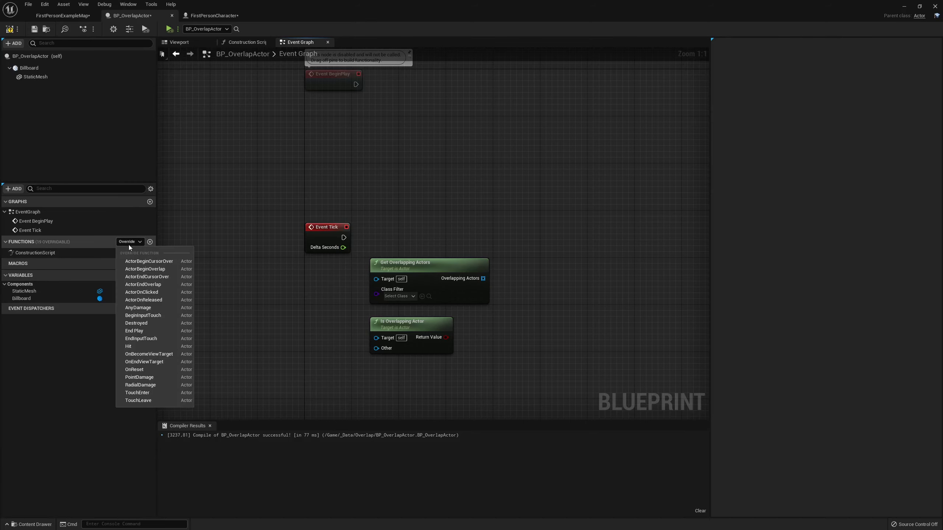
pyautogui.click(135, 270)
pyautogui.moveTo(302, 221); pyautogui.dragTo(235, 333, button='right')
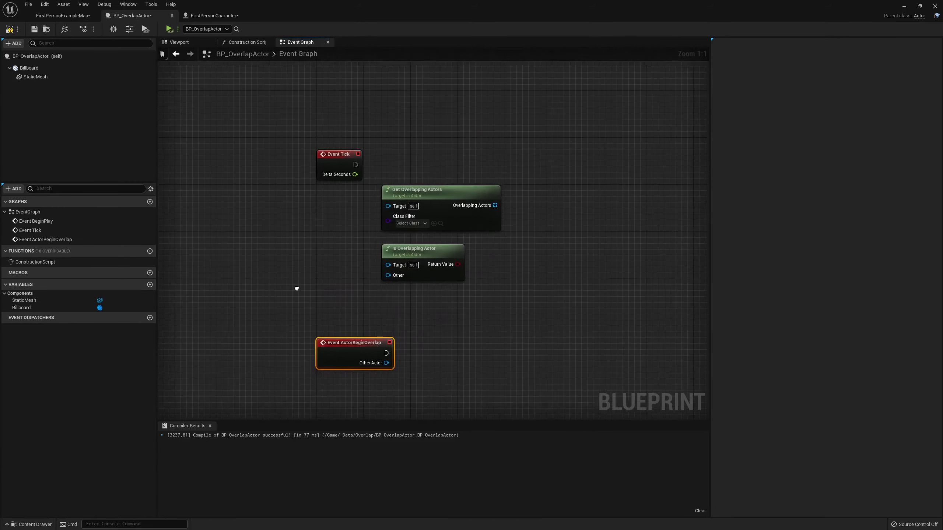
pyautogui.moveTo(334, 343)
pyautogui.mouseDown()
pyautogui.moveTo(359, 148)
pyautogui.moveTo(341, 208)
pyautogui.mouseUp()
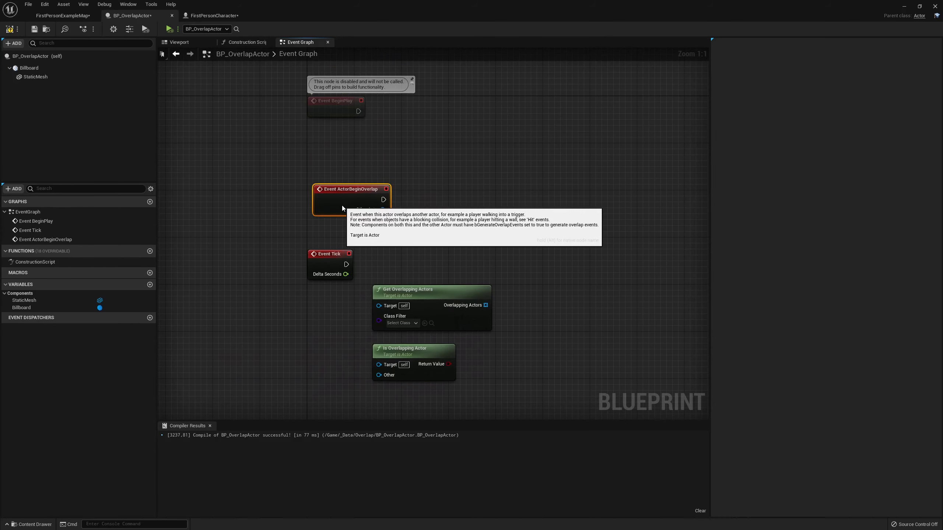
pyautogui.moveTo(276, 152); pyautogui.dragTo(408, 233)
pyautogui.moveTo(313, 185); pyautogui.dragTo(300, 190, button='right')
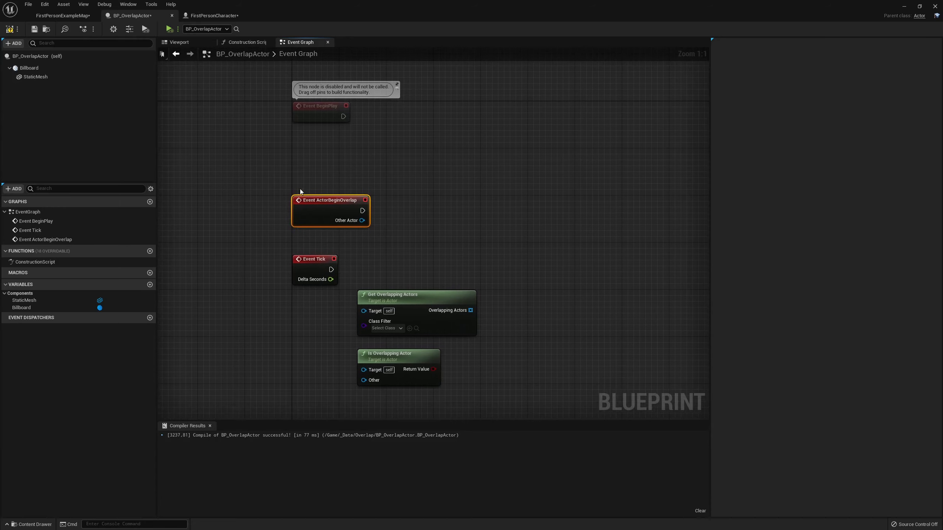
# Inspect the StaticMesh properties, then delete the Event ActorBeginOverlap node.
pyautogui.click(47, 78)
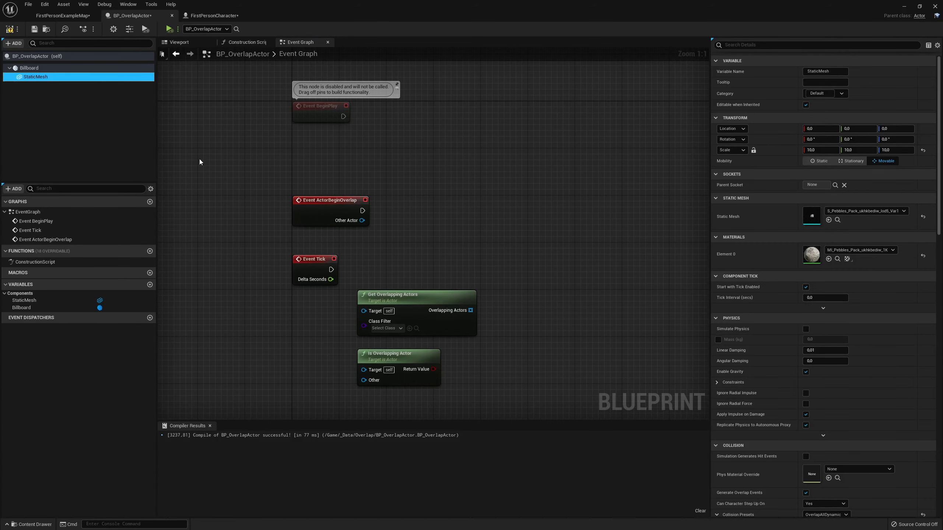
pyautogui.click(371, 219)
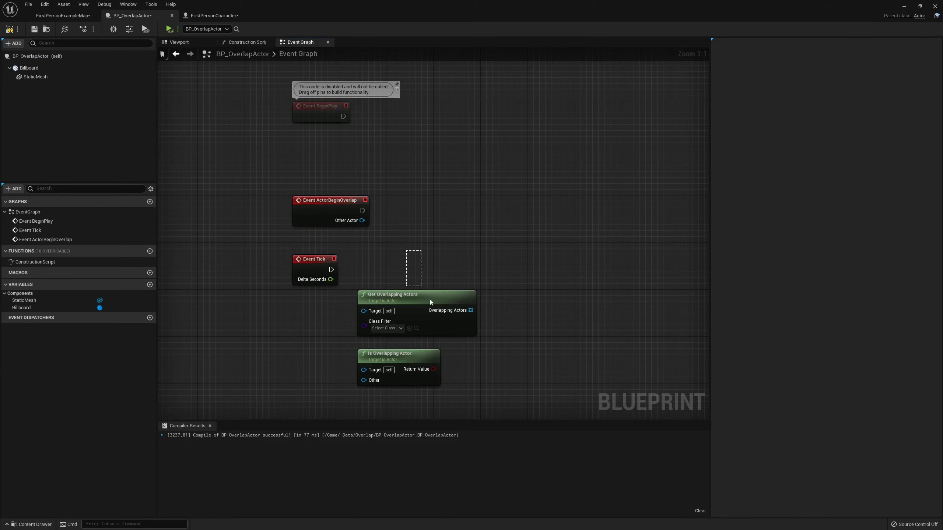
pyautogui.moveTo(430, 300); pyautogui.dragTo(508, 335)
pyautogui.moveTo(508, 335); pyautogui.dragTo(479, 310, button='right')
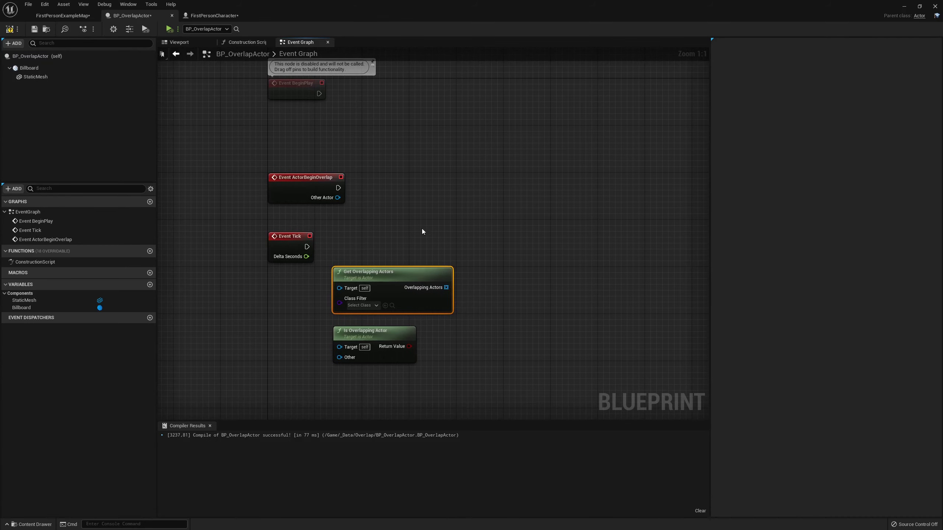
pyautogui.moveTo(300, 251); pyautogui.dragTo(303, 291, button='right')
pyautogui.moveTo(347, 288); pyautogui.dragTo(347, 288)
pyautogui.click(404, 254)
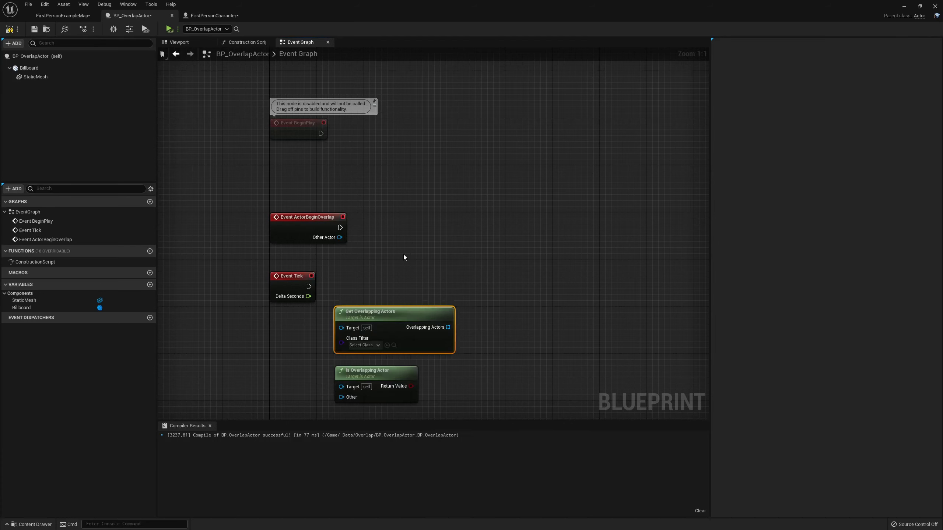
pyautogui.moveTo(427, 253); pyautogui.dragTo(434, 205, button='right')
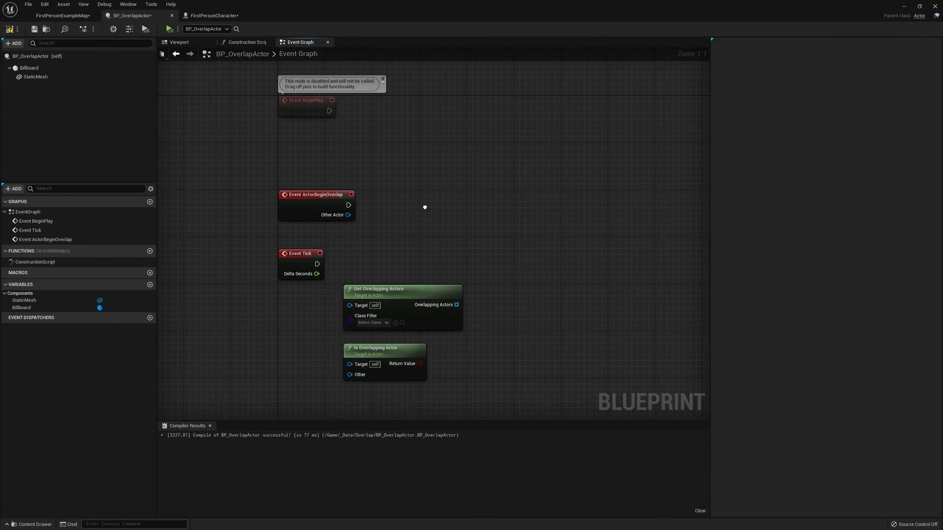
pyautogui.press('Delete')
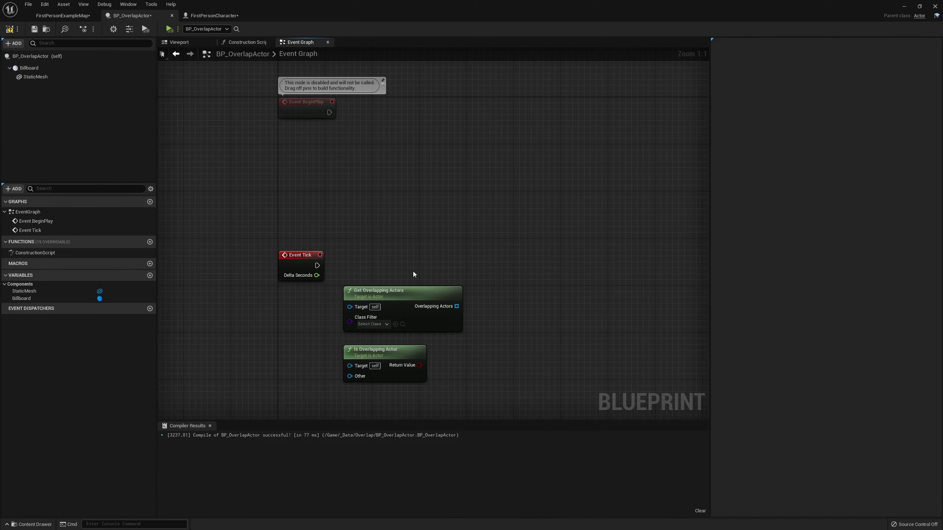
# Add a For Each Loop over Overlapping Actors and drive it from Event Tick.
pyautogui.moveTo(402, 299); pyautogui.dragTo(507, 291)
pyautogui.rightClick(498, 292)
pyautogui.write('f')
pyautogui.press('Down')
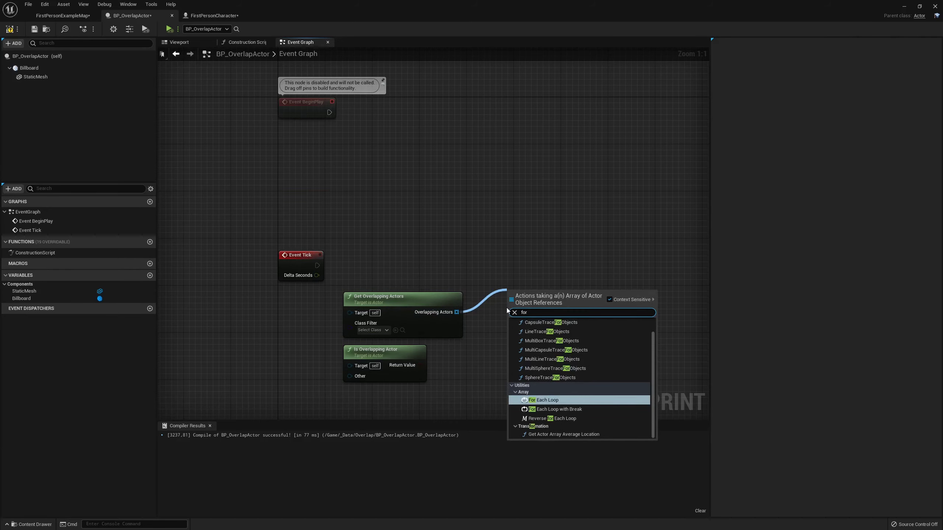
pyautogui.press('Return')
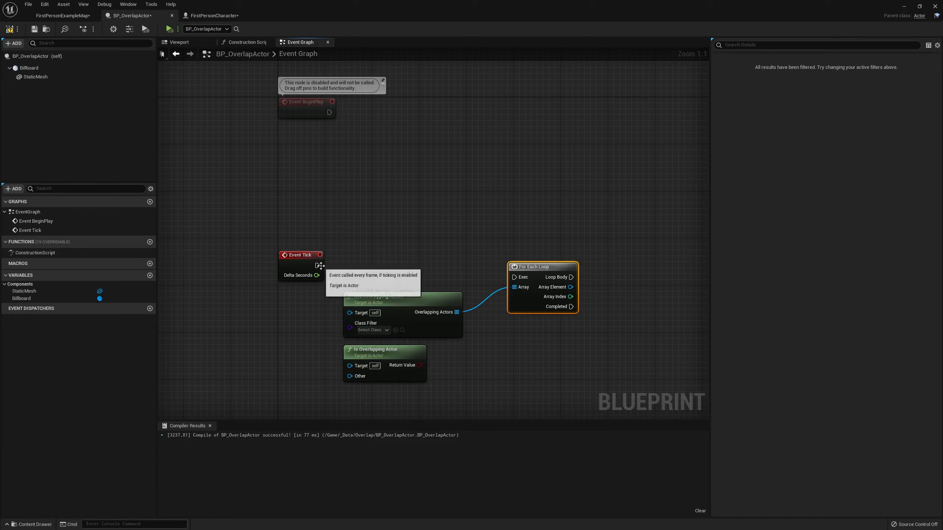
pyautogui.moveTo(317, 265)
pyautogui.mouseDown()
pyautogui.moveTo(514, 277)
pyautogui.moveTo(516, 264)
pyautogui.mouseUp()
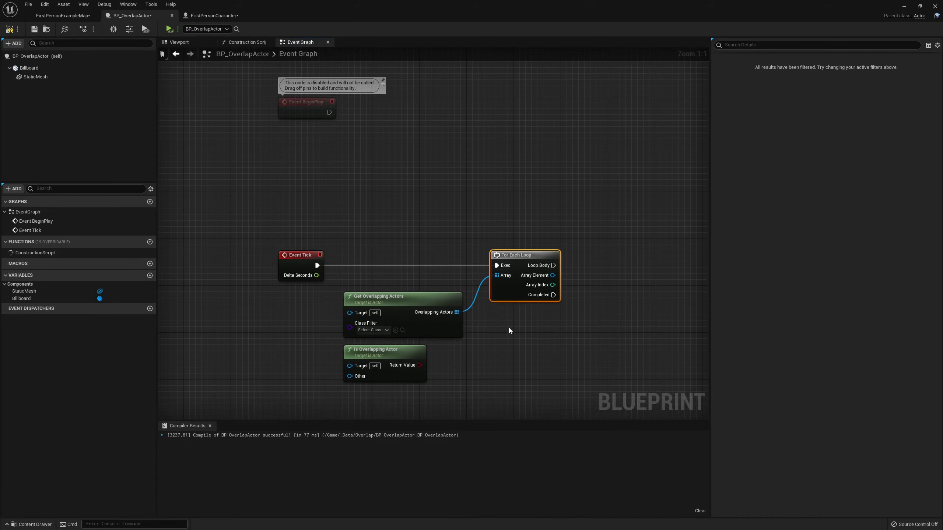
# Paste a Print String node and feed each Array Element into its In String.
pyautogui.moveTo(509, 328); pyautogui.dragTo(466, 280, button='right')
pyautogui.moveTo(451, 277); pyautogui.dragTo(497, 277)
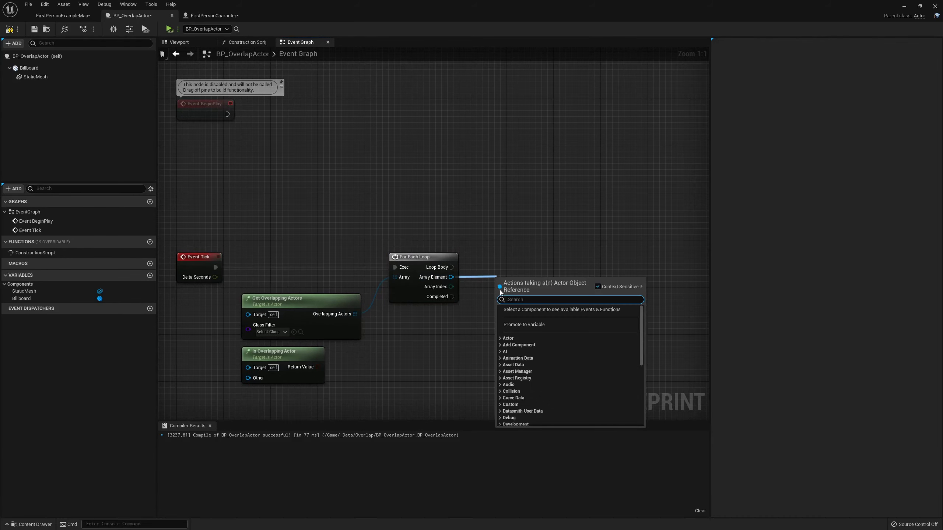
pyautogui.write('p')
pyautogui.click(510, 269)
pyautogui.rightClick(510, 270)
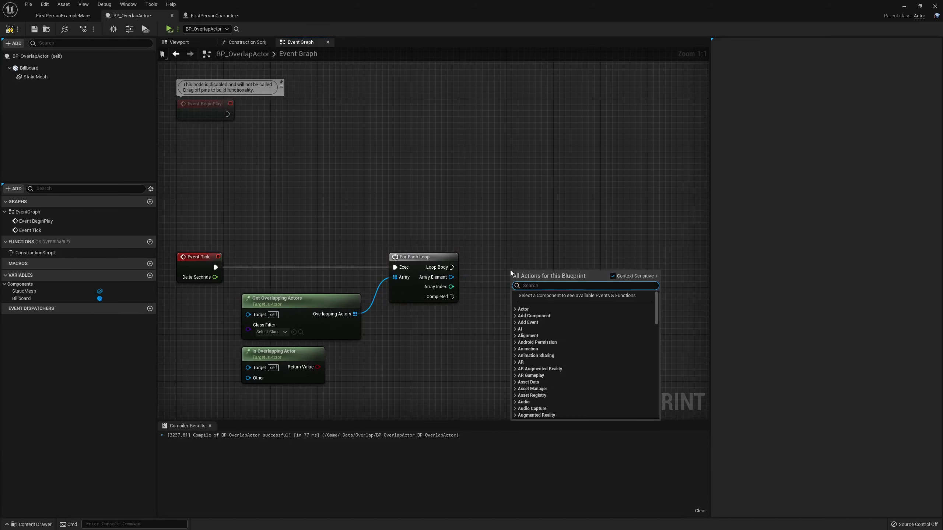
pyautogui.press('Escape')
pyautogui.hotkey('ctrl', 'v')
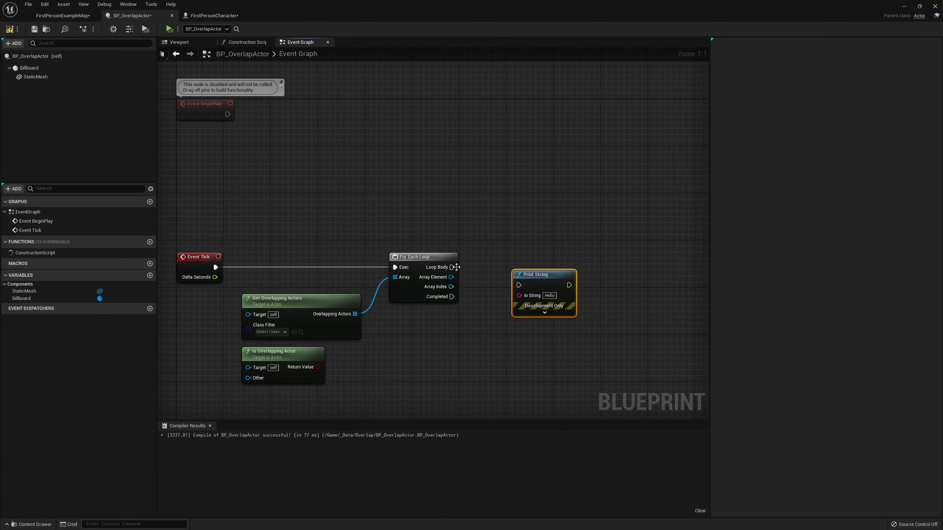
pyautogui.moveTo(451, 277); pyautogui.dragTo(519, 295)
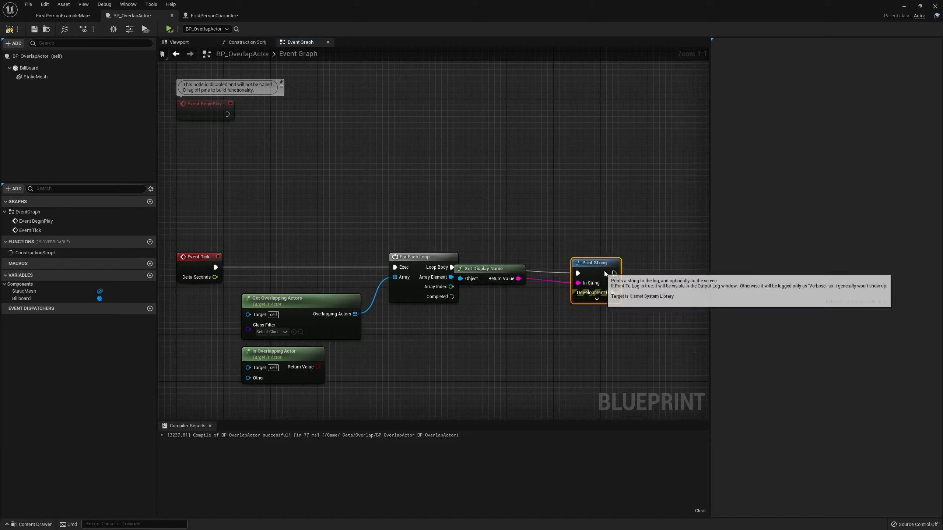
pyautogui.scroll(-1, 482, 225)
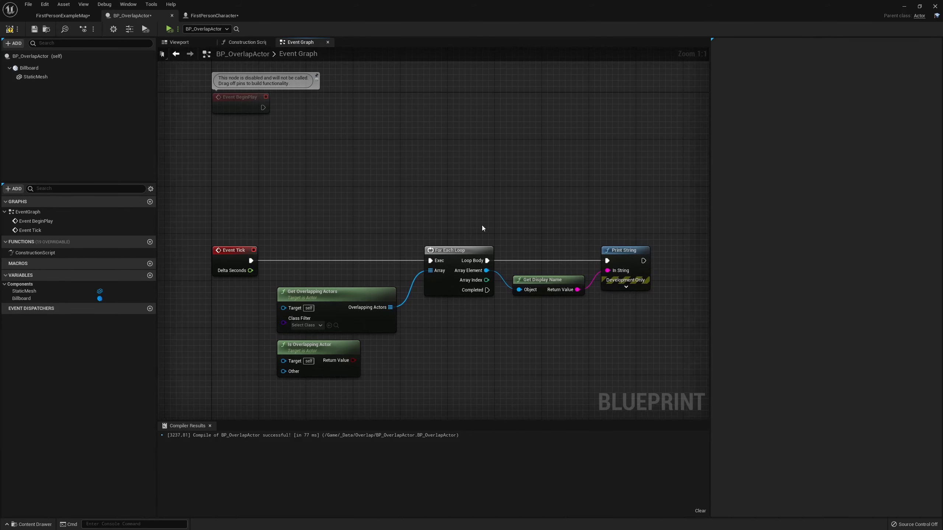
pyautogui.moveTo(355, 286); pyautogui.dragTo(355, 280)
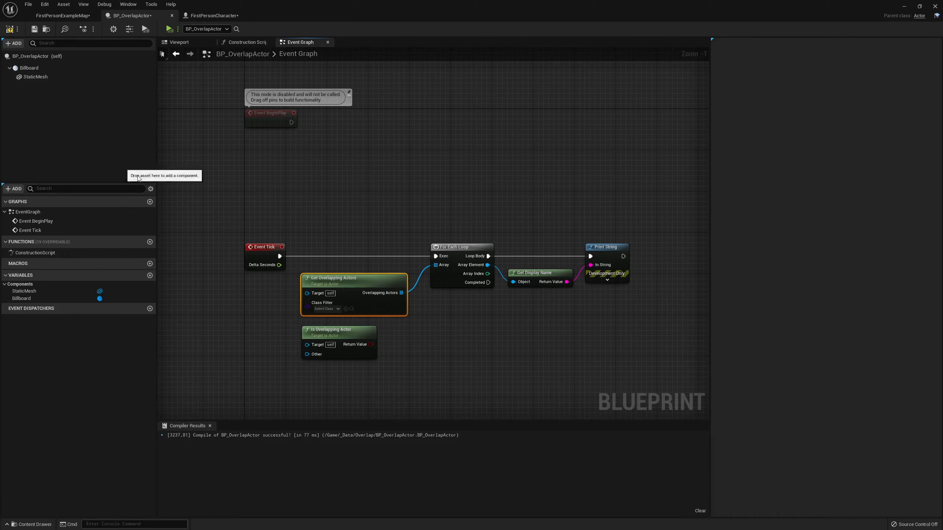
pyautogui.moveTo(332, 239)
pyautogui.mouseDown(button='right')
pyautogui.moveTo(334, 231)
pyautogui.moveTo(365, 245)
pyautogui.mouseUp(button='right')
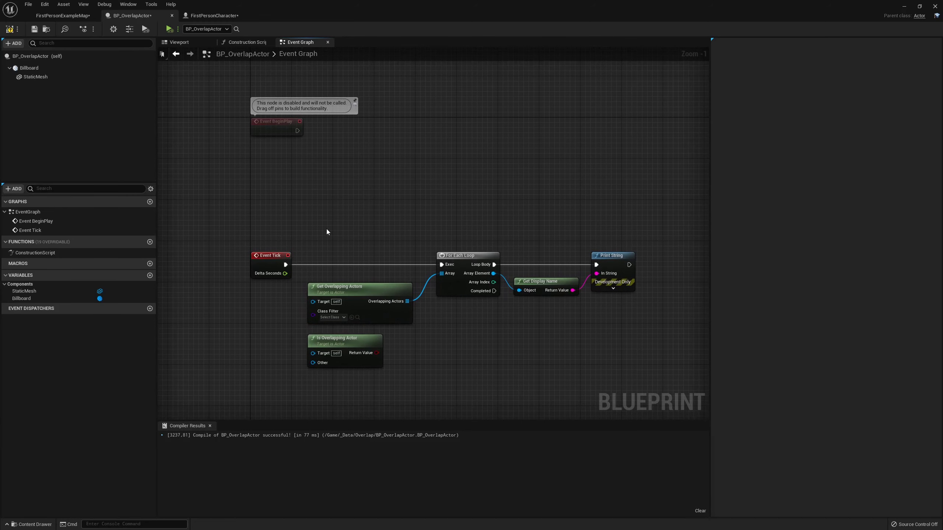
# Save BP_OverlapActor and add a Box Collision component.
pyautogui.click(33, 29)
pyautogui.click(21, 45)
pyautogui.scroll(-10, 60, 151)
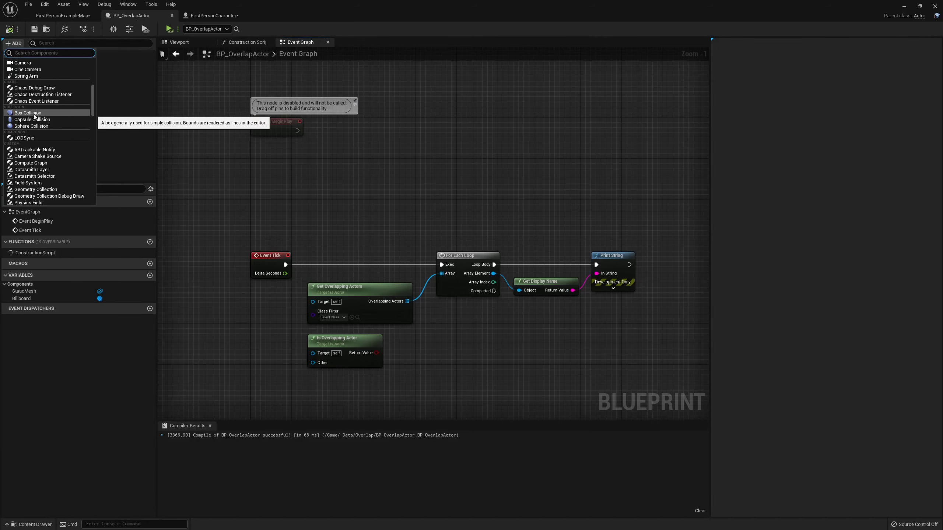
pyautogui.click(29, 113)
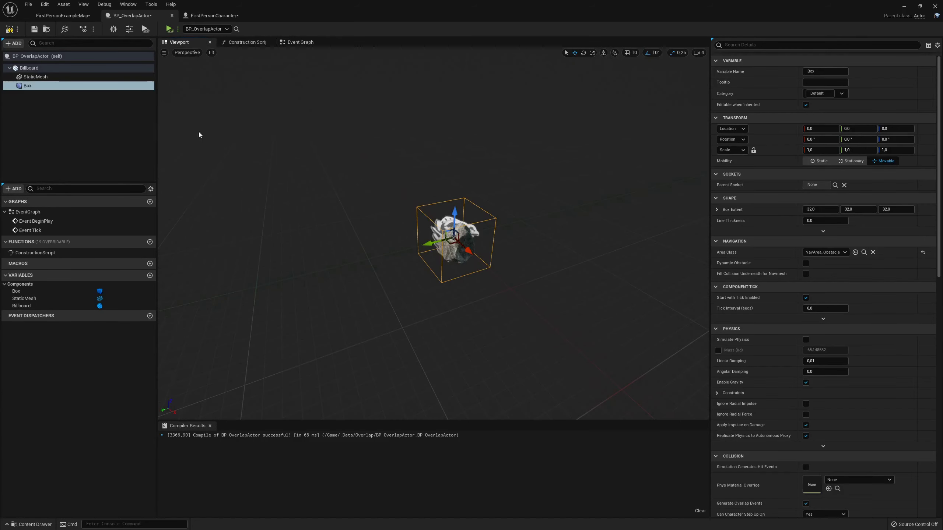
# Move the box to Y -150.96 from the rock, compile, and save the level.
pyautogui.moveTo(424, 245); pyautogui.dragTo(422, 242, button='right')
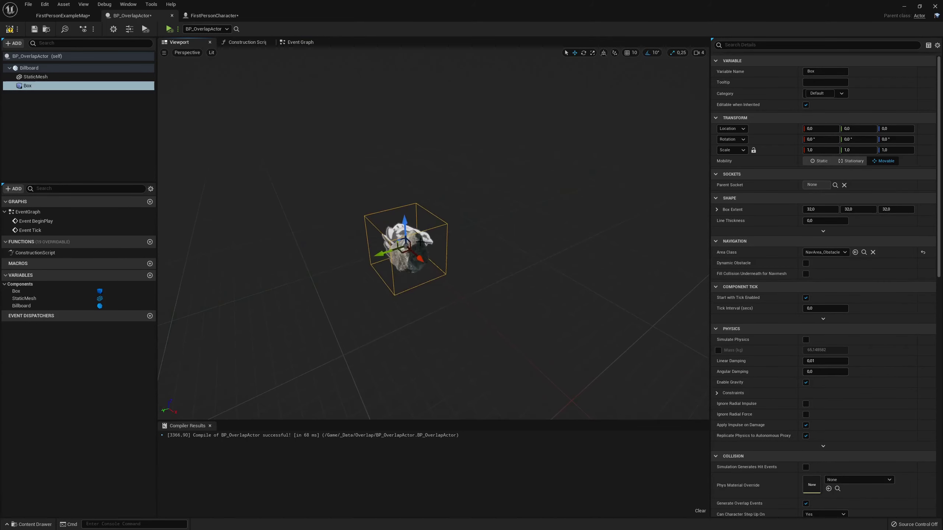
pyautogui.moveTo(382, 254); pyautogui.dragTo(491, 209)
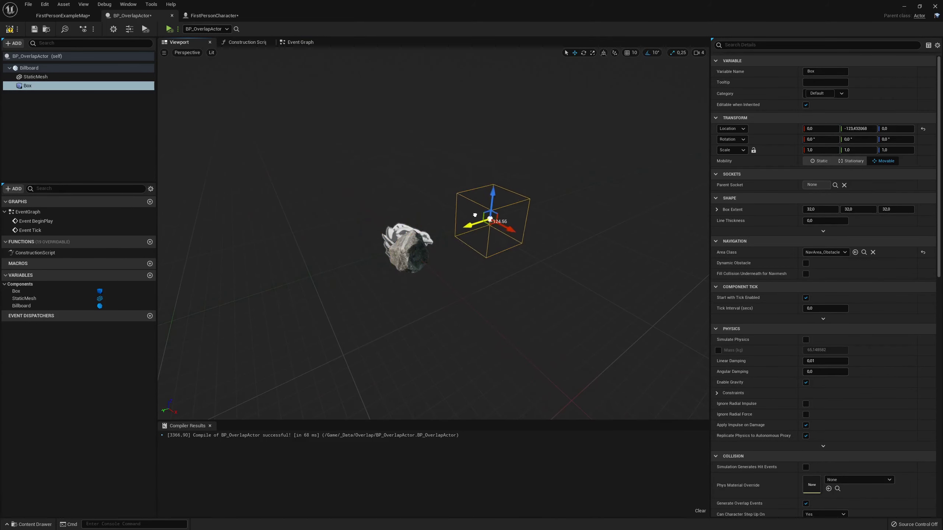
pyautogui.click(12, 29)
pyautogui.hotkey('ctrl', 'shift', 's')
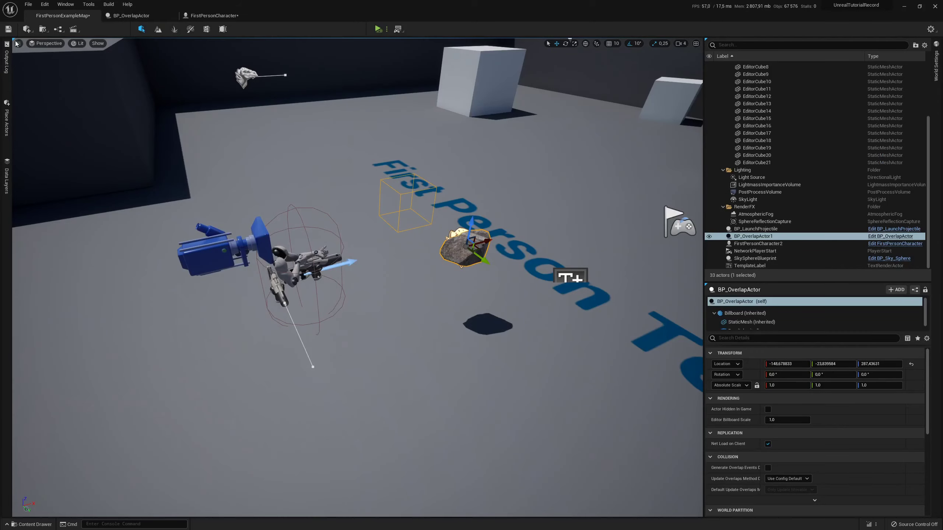
# Simulate, push the rock into the character and back to watch overlap prints, then stop.
pyautogui.click(378, 29)
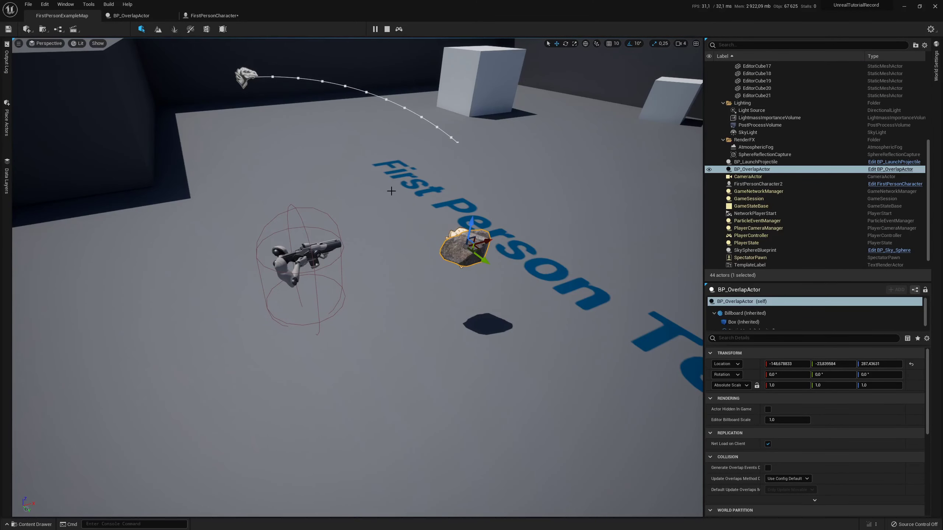
pyautogui.moveTo(480, 249)
pyautogui.mouseDown()
pyautogui.moveTo(469, 328)
pyautogui.moveTo(496, 303)
pyautogui.mouseUp()
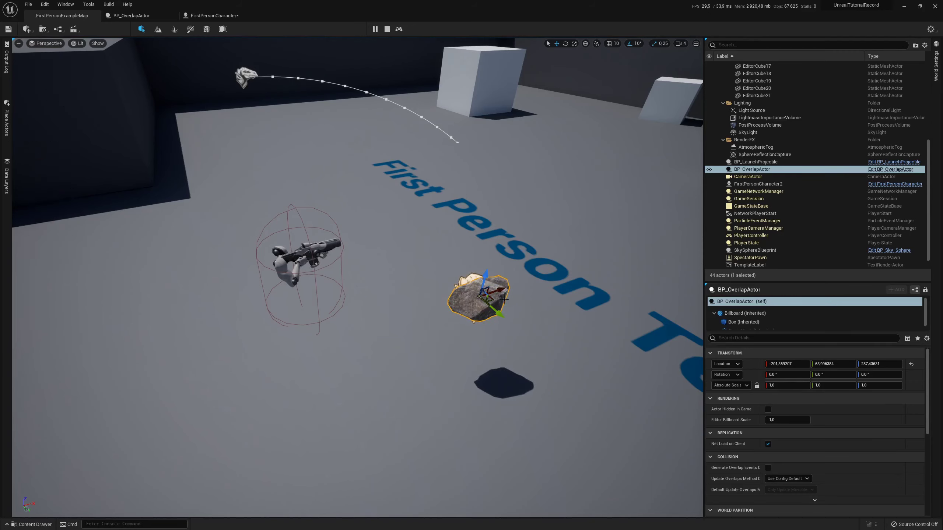
pyautogui.moveTo(494, 299); pyautogui.dragTo(415, 312)
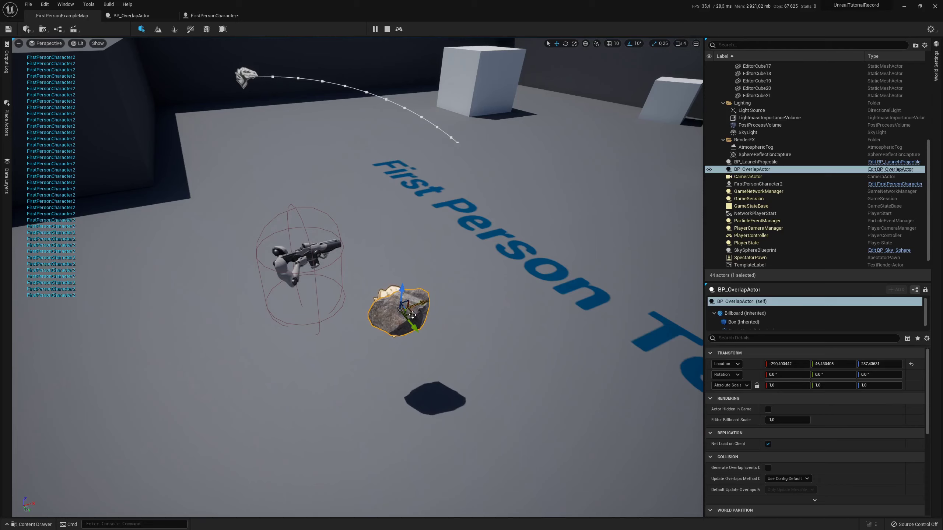
pyautogui.moveTo(412, 315)
pyautogui.mouseDown()
pyautogui.moveTo(405, 234)
pyautogui.moveTo(452, 279)
pyautogui.mouseUp()
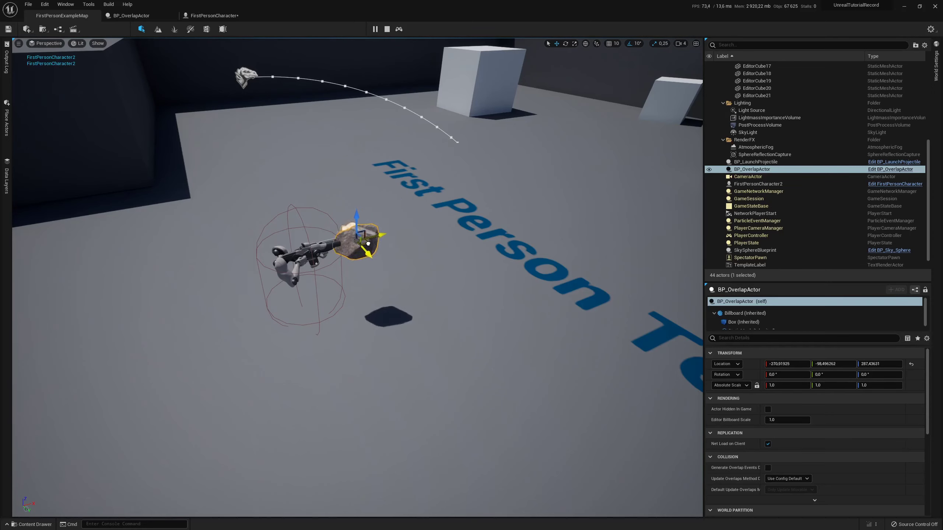
pyautogui.click(387, 29)
# In BP_OverlapActor's Event Graph, add a Get Overlapping Actors node for the Static Mesh.
pyautogui.click(218, 15)
pyautogui.click(130, 16)
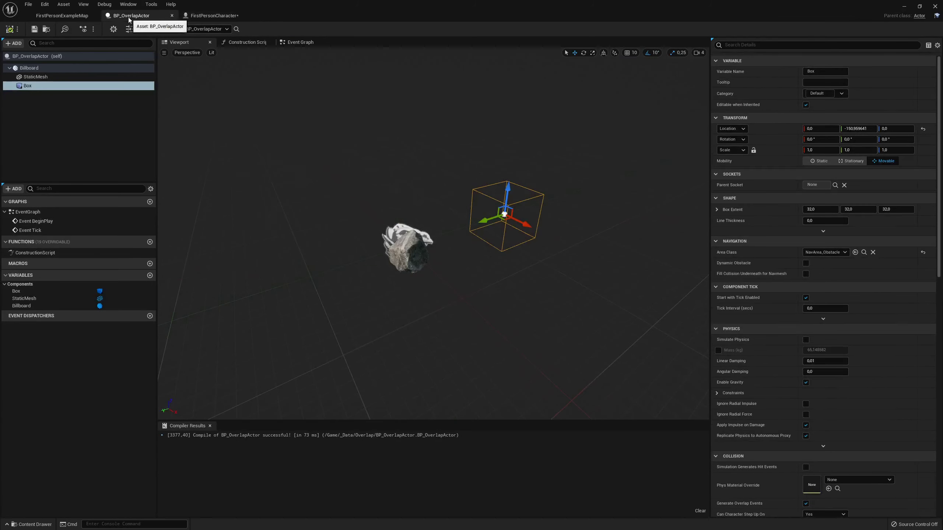
pyautogui.click(303, 47)
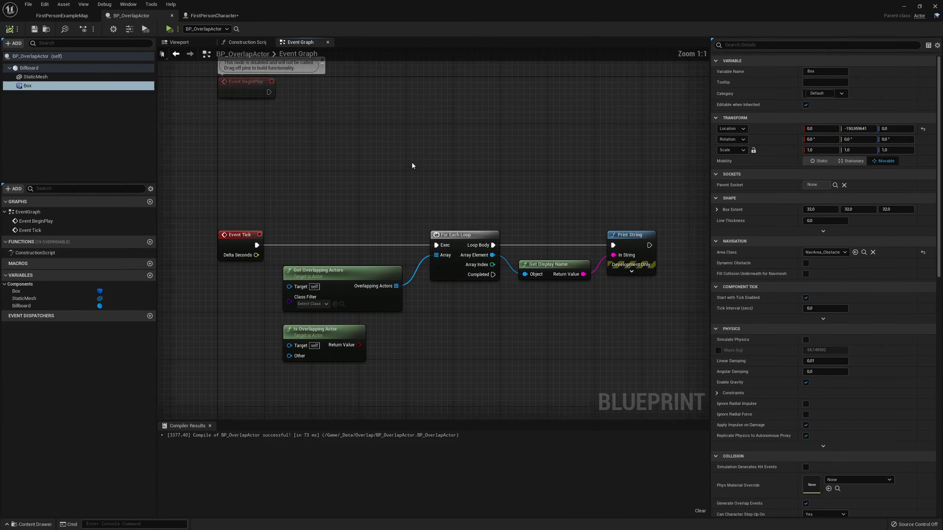
pyautogui.rightClick(400, 153)
pyautogui.write('overlap')
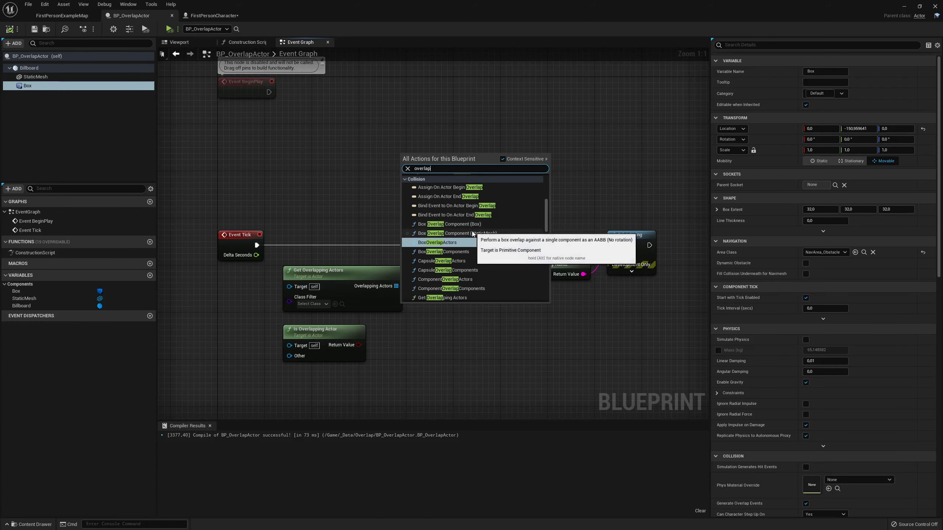
pyautogui.scroll(-3, 477, 252)
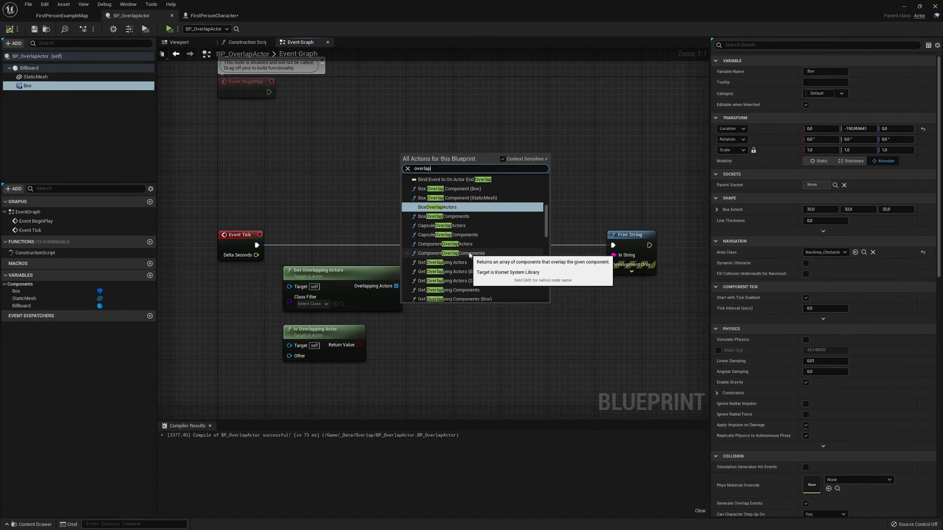
pyautogui.scroll(3, 469, 230)
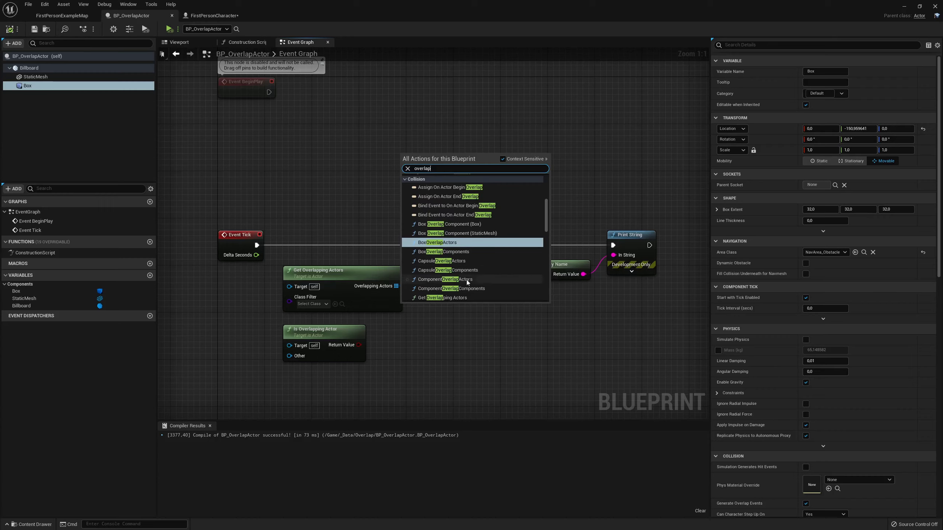
pyautogui.scroll(-3, 475, 275)
pyautogui.scroll(-3, 482, 266)
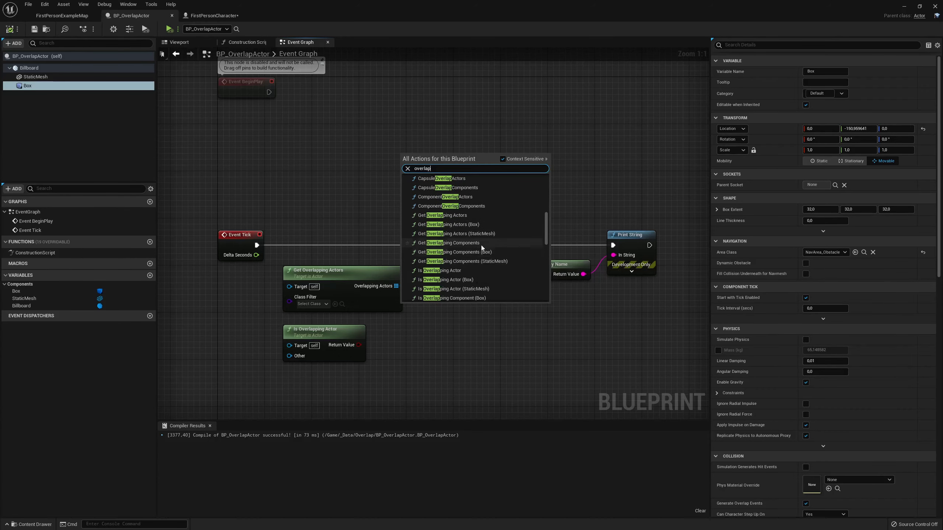
pyautogui.click(479, 232)
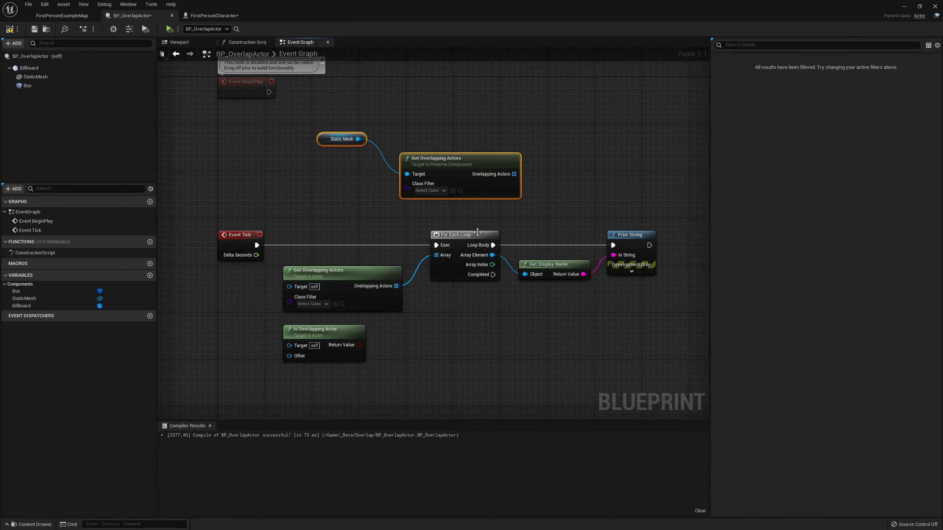
pyautogui.moveTo(431, 160); pyautogui.dragTo(402, 177)
pyautogui.click(398, 155)
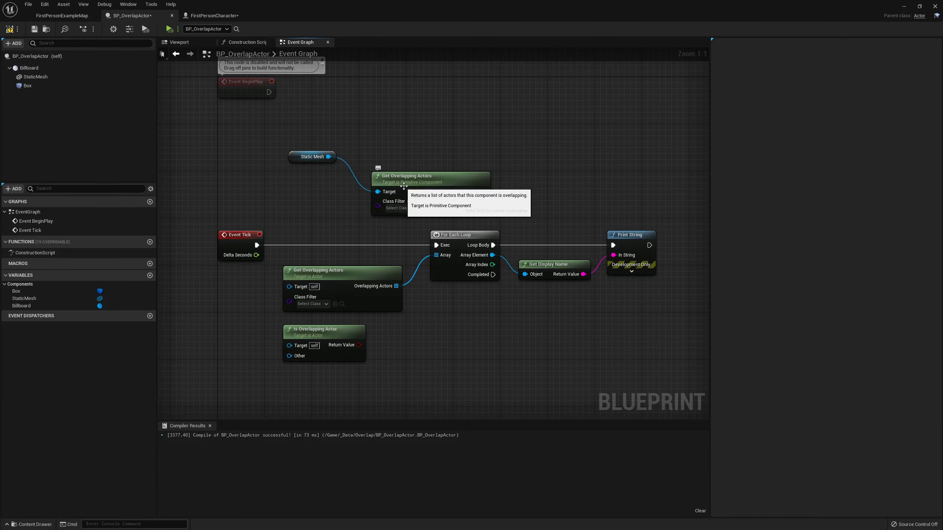
# Arrange the two Get Overlapping Actors nodes and drop a Static Mesh getter into the graph.
pyautogui.moveTo(434, 185); pyautogui.dragTo(426, 205, button='right')
pyautogui.click(405, 205)
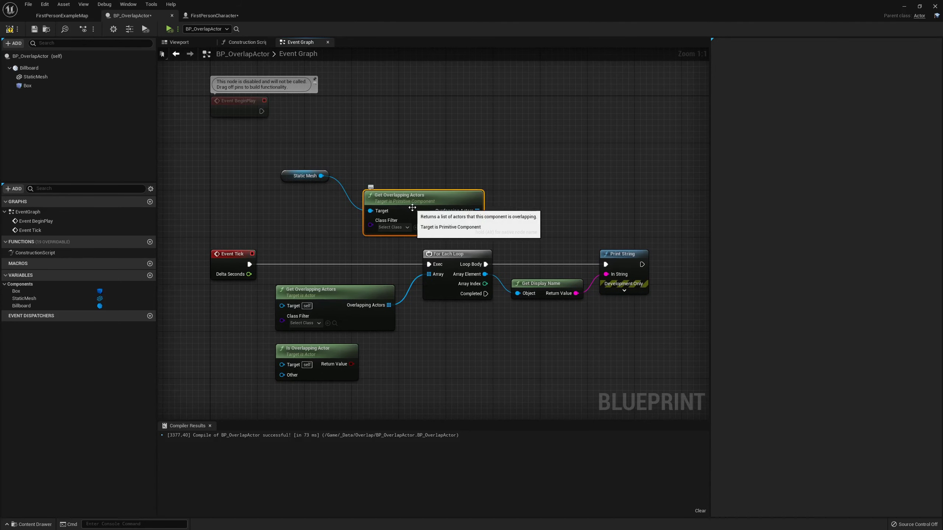
pyautogui.moveTo(405, 206); pyautogui.dragTo(389, 205)
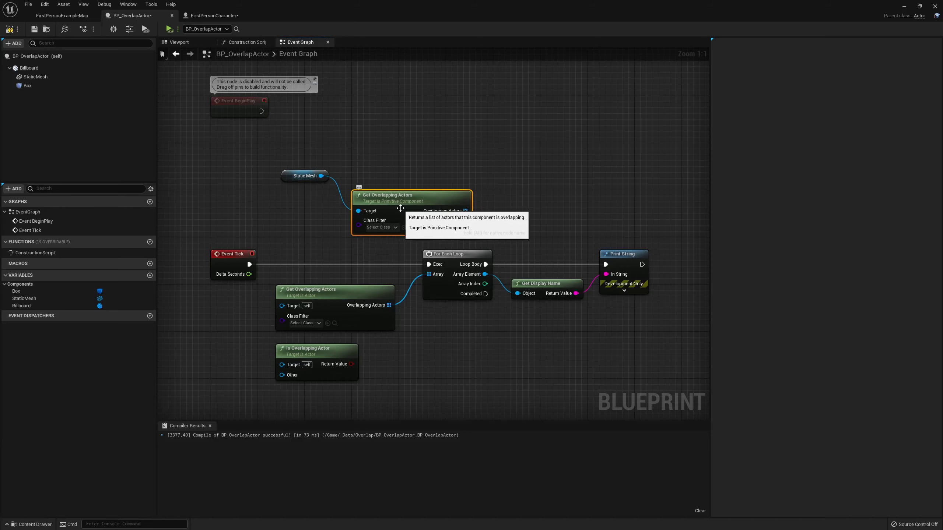
pyautogui.click(322, 295)
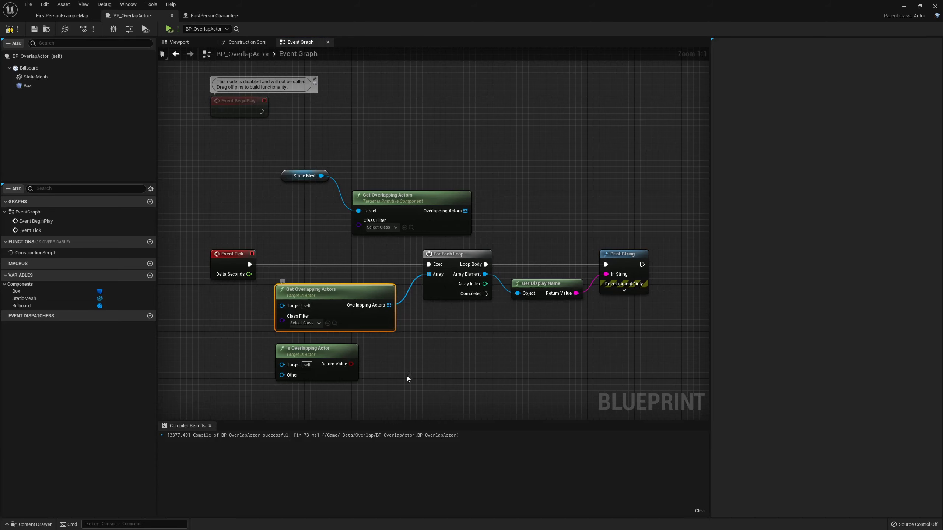
pyautogui.moveTo(406, 379); pyautogui.dragTo(427, 370, button='right')
pyautogui.moveTo(55, 81)
pyautogui.mouseDown()
pyautogui.moveTo(230, 295)
pyautogui.moveTo(312, 301)
pyautogui.moveTo(289, 327)
pyautogui.mouseUp()
# Delete the extra Static Mesh getter and wire the Box component into Get Overlapping Actors' Target.
pyautogui.moveTo(189, 278); pyautogui.dragTo(231, 315)
pyautogui.press('Delete')
pyautogui.moveTo(284, 193); pyautogui.dragTo(274, 249, button='right')
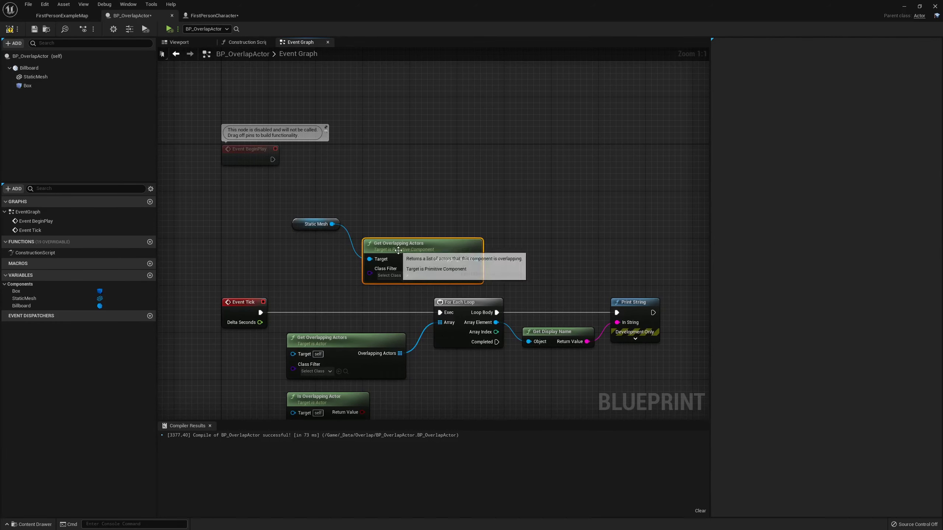
pyautogui.moveTo(396, 248)
pyautogui.mouseDown()
pyautogui.moveTo(384, 236)
pyautogui.moveTo(398, 242)
pyautogui.mouseUp()
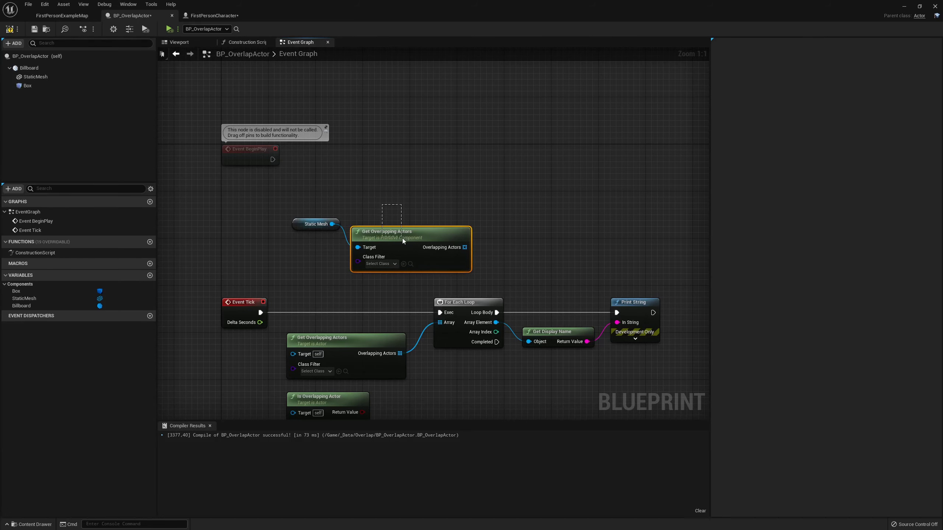
pyautogui.click(28, 85)
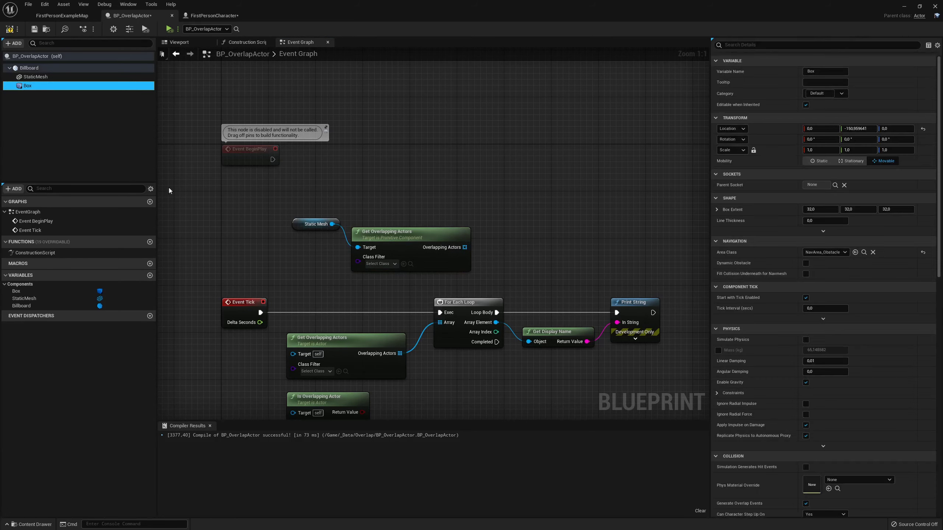
pyautogui.moveTo(28, 85)
pyautogui.mouseDown()
pyautogui.moveTo(275, 250)
pyautogui.moveTo(358, 247)
pyautogui.mouseUp()
# Delete the Static Mesh and Box reference nodes, leaving the upper Get Overlapping Actors node selected.
pyautogui.click(315, 224)
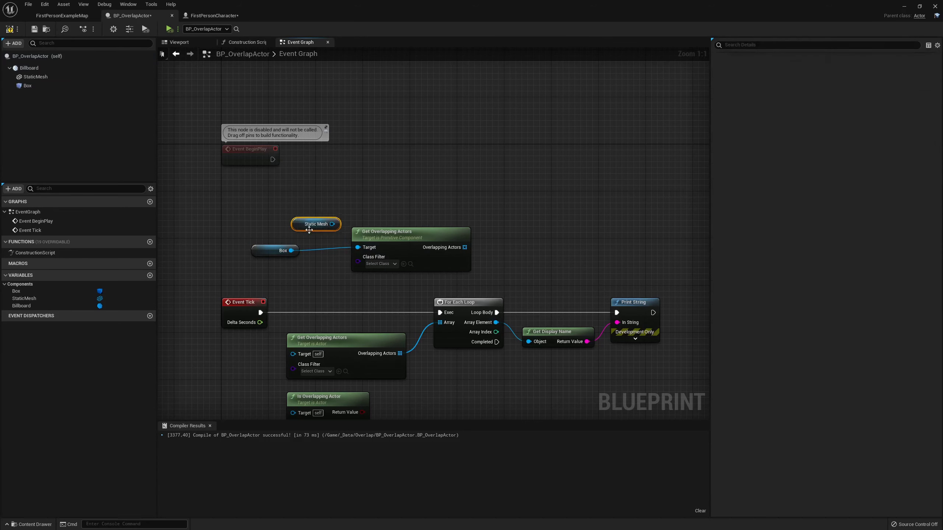
pyautogui.press('Delete')
pyautogui.click(275, 250)
pyautogui.press('Delete')
pyautogui.click(409, 233)
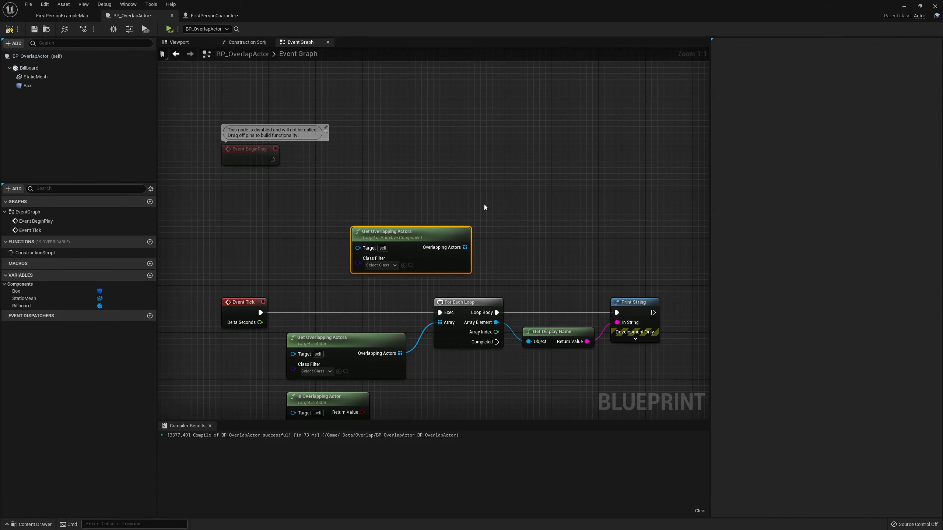
# Add an actor-level Get Overlapping Actors node from the 'overlap' search, then delete it again.
pyautogui.rightClick(473, 197)
pyautogui.write('overlap')
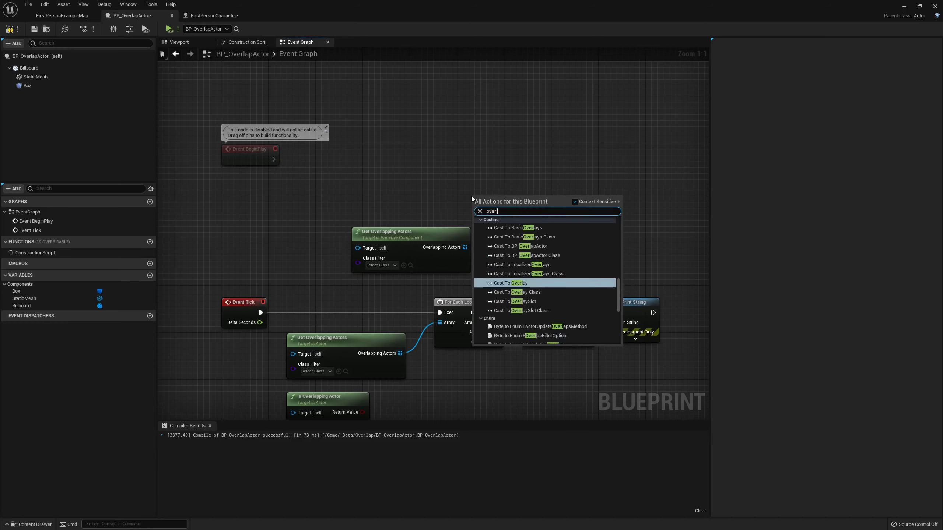
pyautogui.scroll(-2, 576, 292)
pyautogui.scroll(-1, 568, 301)
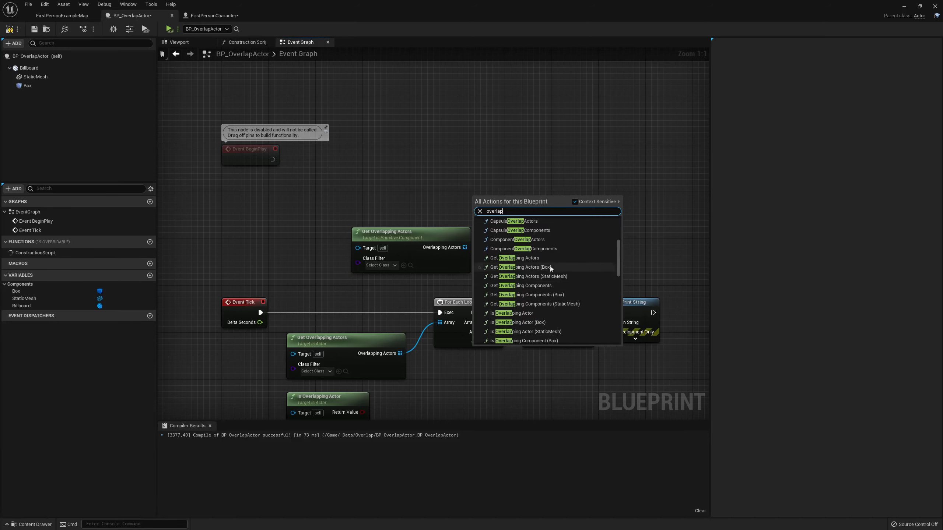
pyautogui.scroll(1, 546, 282)
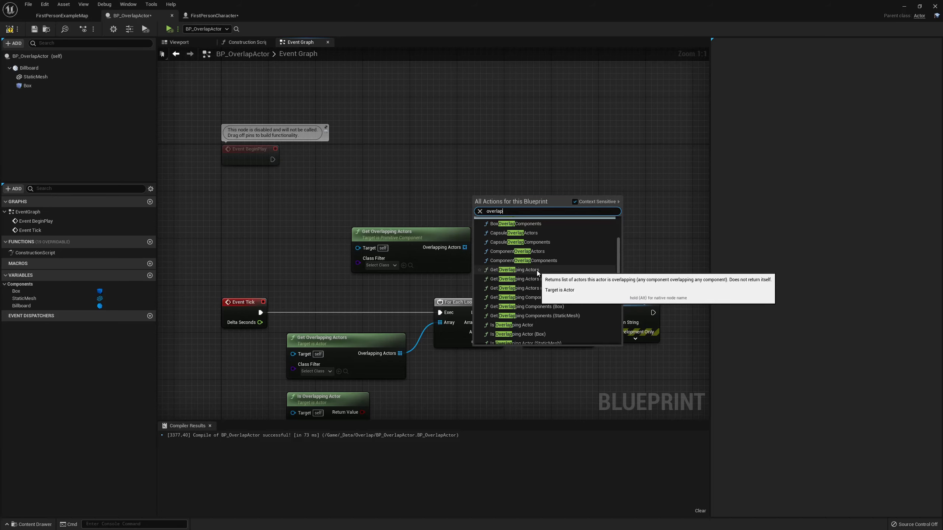
pyautogui.click(531, 271)
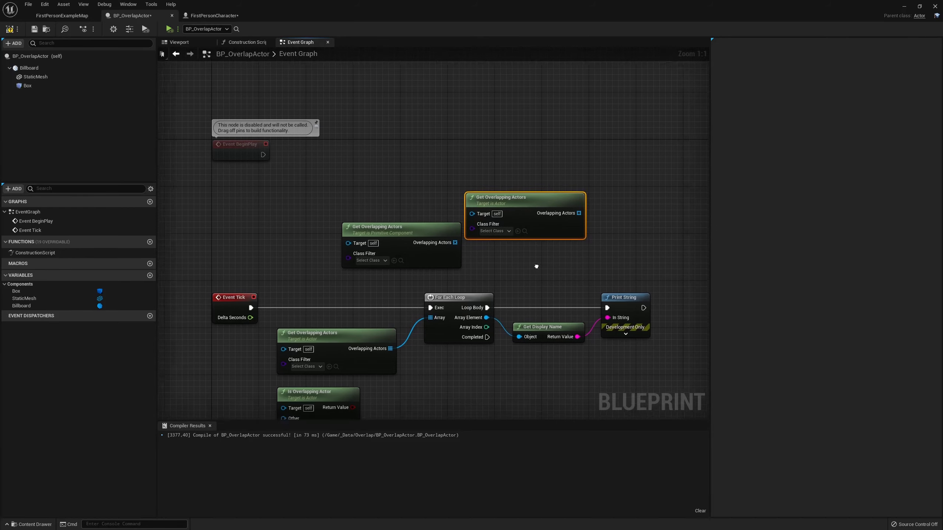
pyautogui.press('Delete')
# Delete the upper Get Overlapping Actors node from the graph.
pyautogui.scroll(-1, 490, 208)
pyautogui.moveTo(519, 276)
pyautogui.mouseDown(button='right')
pyautogui.moveTo(490, 208)
pyautogui.moveTo(475, 209)
pyautogui.mouseUp(button='right')
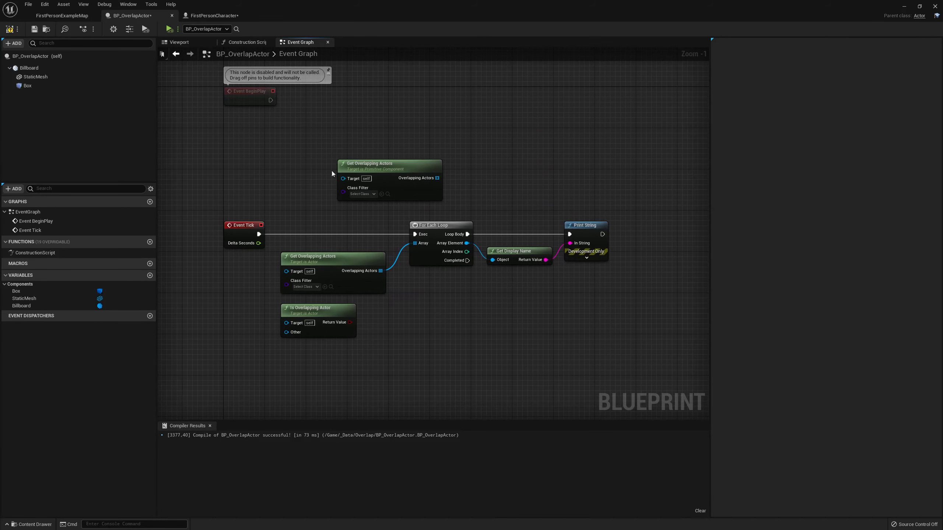
pyautogui.moveTo(324, 159); pyautogui.dragTo(425, 185)
pyautogui.press('Delete')
pyautogui.scroll(1, 364, 207)
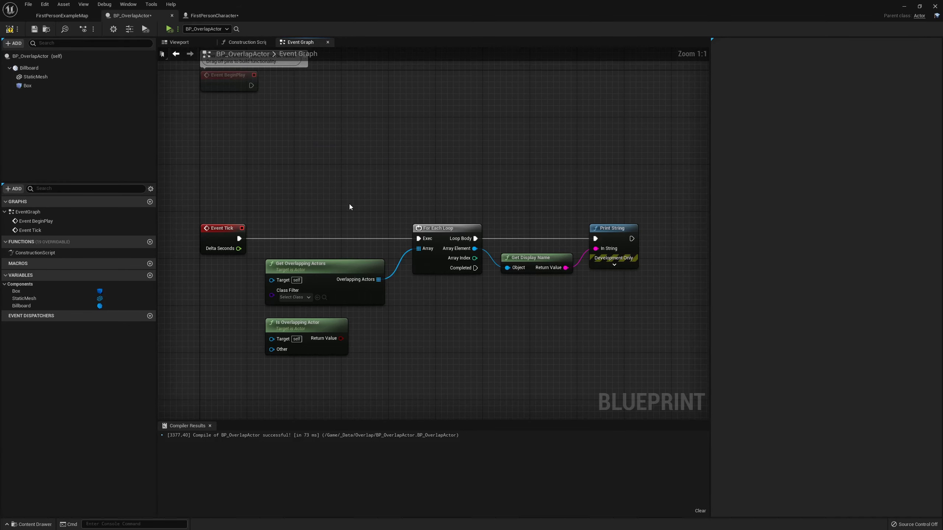
# Delete the Get Overlapping Actors, loop and name nodes, moving Is Overlapping Actor near Event Tick.
pyautogui.moveTo(349, 207); pyautogui.dragTo(369, 178, button='right')
pyautogui.moveTo(368, 177)
pyautogui.mouseDown()
pyautogui.moveTo(596, 254)
pyautogui.moveTo(672, 256)
pyautogui.mouseUp()
pyautogui.press('Delete')
pyautogui.moveTo(358, 286); pyautogui.dragTo(352, 249)
pyautogui.moveTo(342, 205); pyautogui.dragTo(380, 233, button='right')
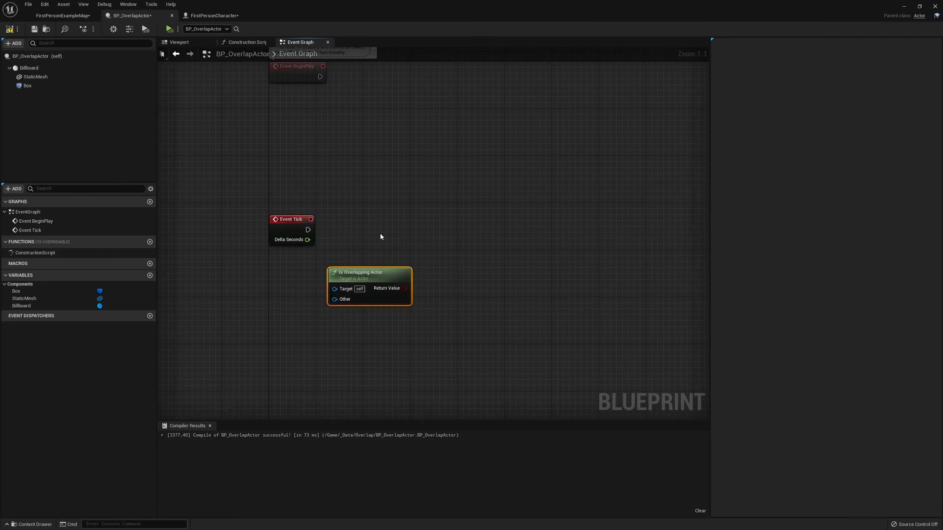
pyautogui.click(439, 242)
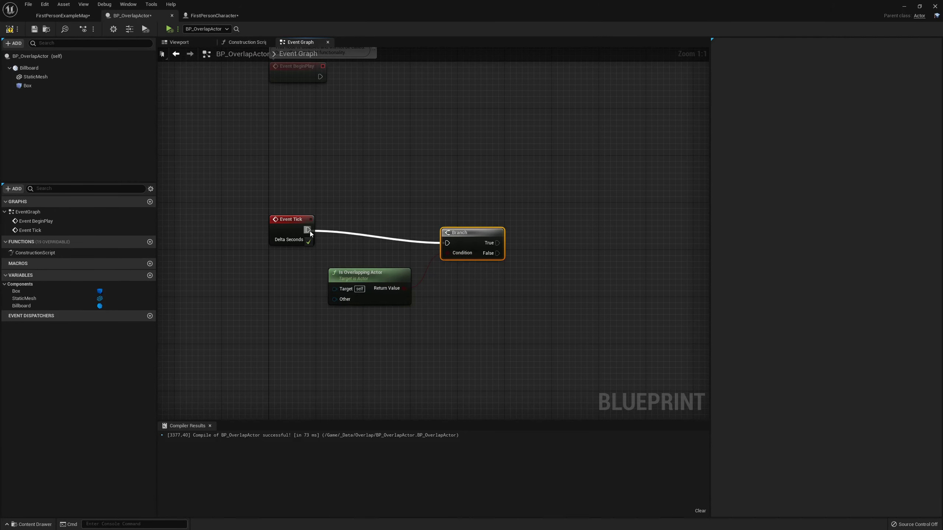
pyautogui.press('Delete')
# Add a Print String after Event Tick with Duration 0,1, Print to Log off, printing Is Overlapping Actor's result.
pyautogui.rightClick(451, 220)
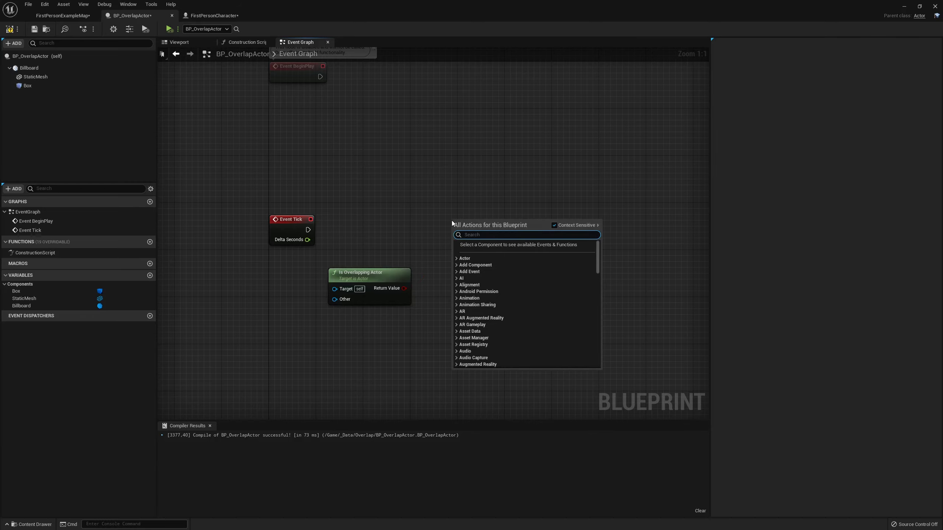
pyautogui.write('print')
pyautogui.press('Return')
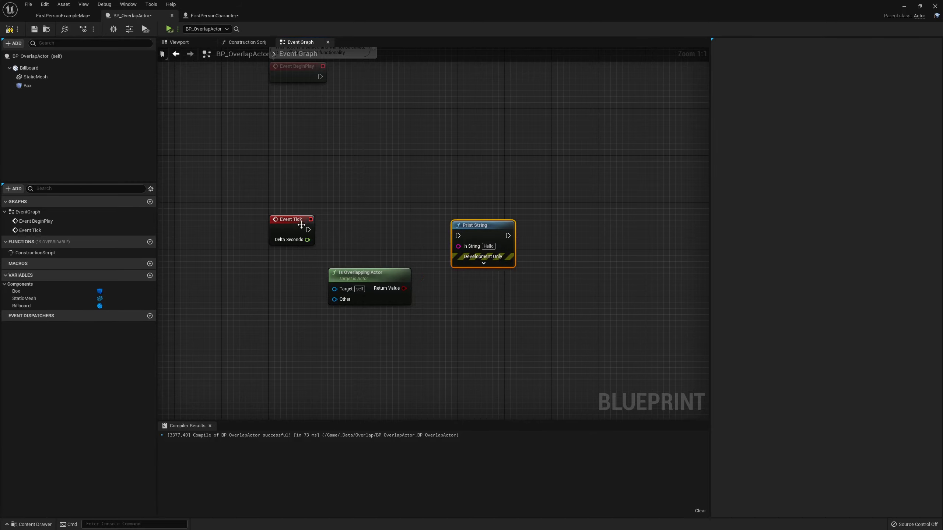
pyautogui.moveTo(453, 239); pyautogui.dragTo(457, 236)
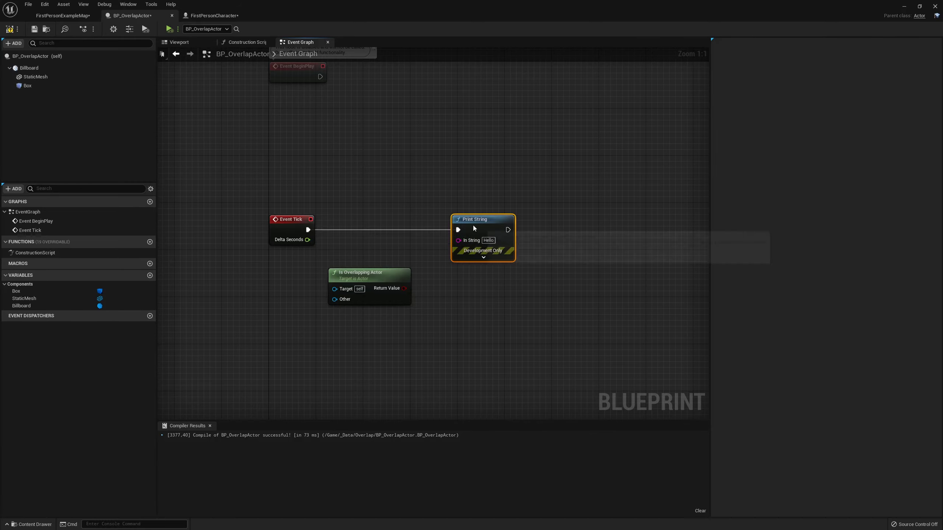
pyautogui.click(484, 262)
pyautogui.write('0,1')
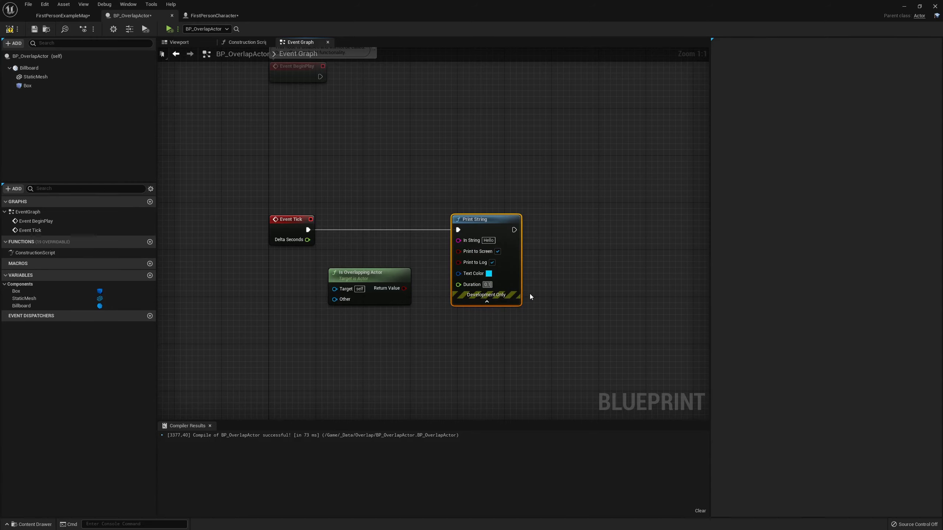
pyautogui.click(551, 297)
pyautogui.click(491, 263)
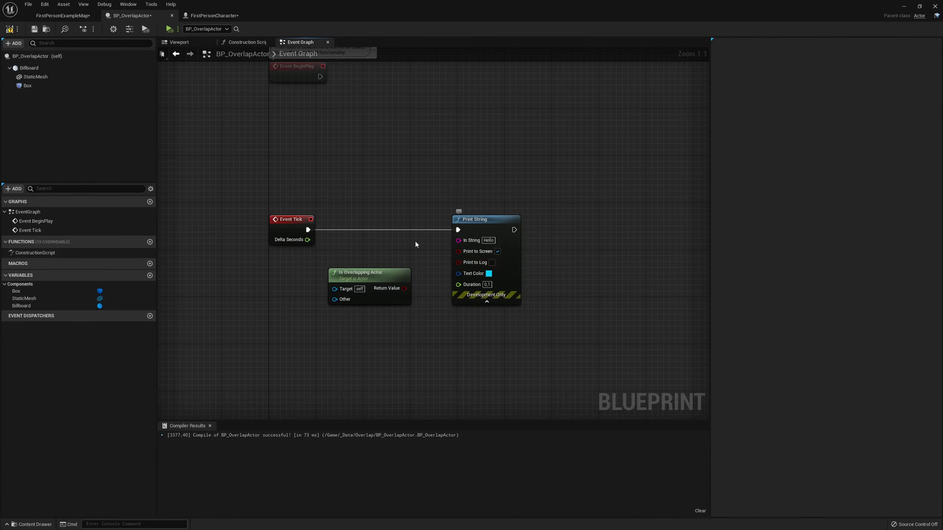
pyautogui.moveTo(470, 241); pyautogui.dragTo(469, 242)
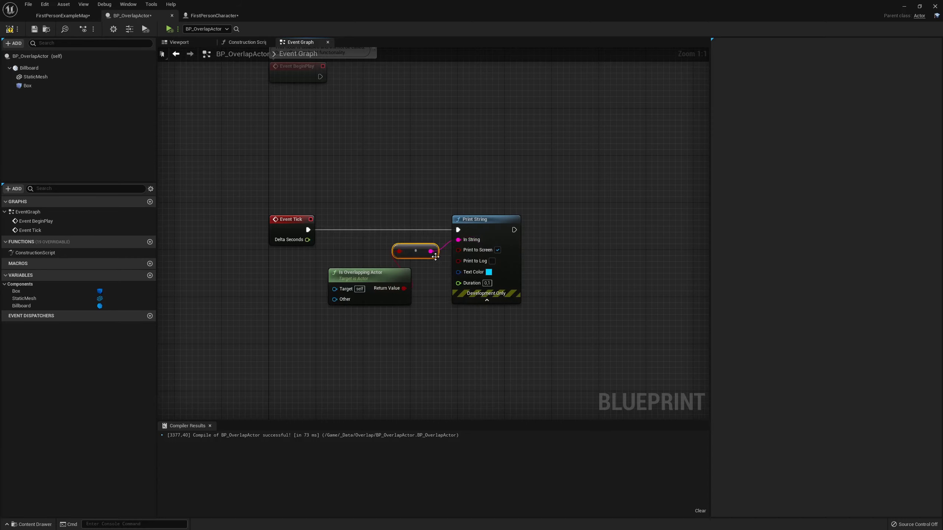
# Tidy the layout of Is Overlapping Actor, Print String and the converter node.
pyautogui.moveTo(366, 275); pyautogui.dragTo(347, 281)
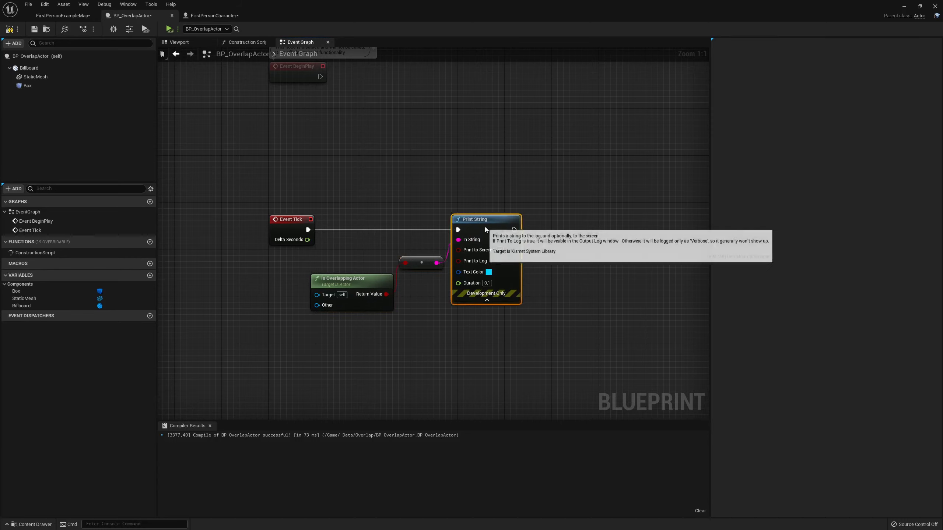
pyautogui.moveTo(482, 219); pyautogui.dragTo(505, 219)
pyautogui.moveTo(421, 263); pyautogui.dragTo(433, 263)
pyautogui.moveTo(322, 272); pyautogui.dragTo(385, 266, button='right')
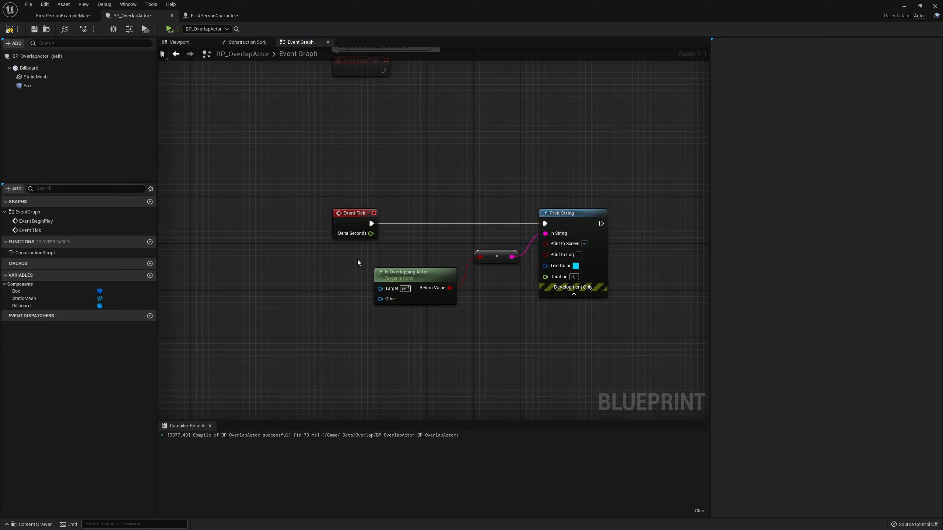
pyautogui.moveTo(385, 302); pyautogui.dragTo(386, 277, button='right')
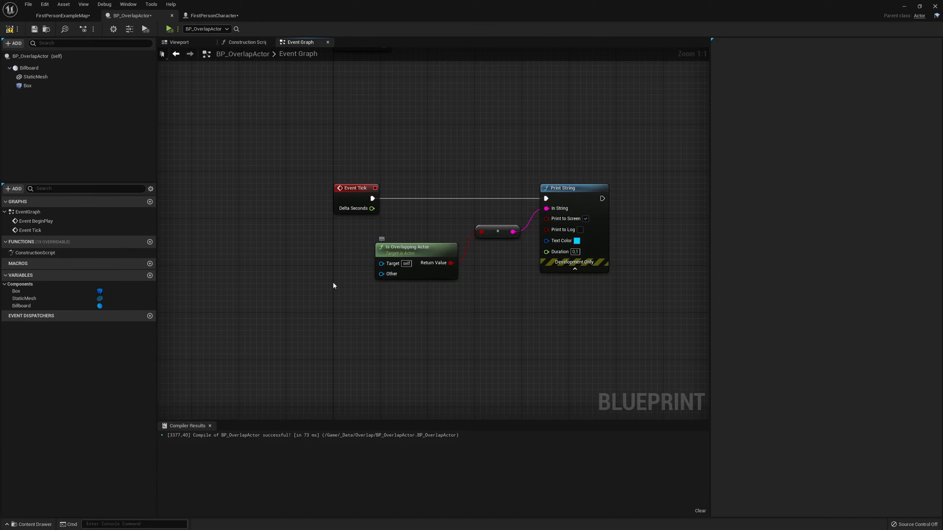
# Promote Is Overlapping Actor's Other pin to an instance-editable ActorRef variable and compile.
pyautogui.rightClick(386, 277)
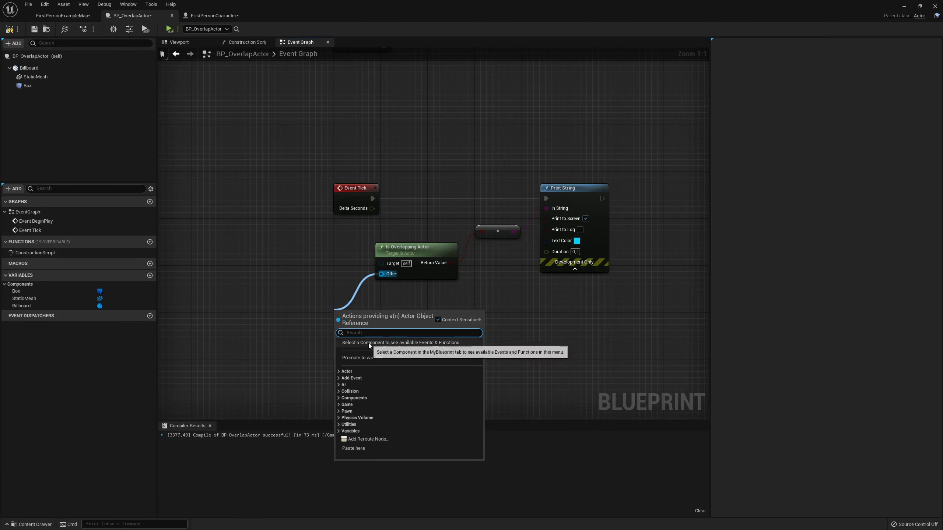
pyautogui.click(363, 358)
pyautogui.write('ActorRef')
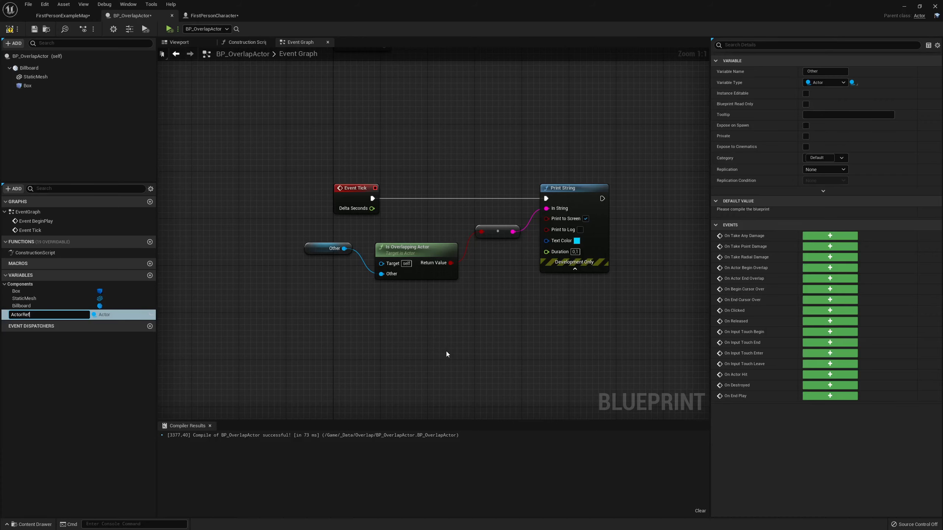
pyautogui.press('Return')
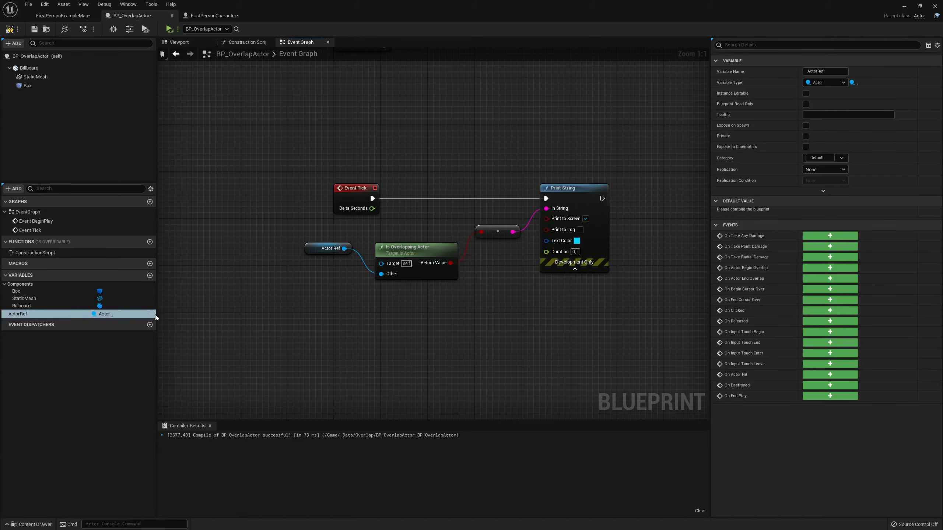
pyautogui.click(151, 314)
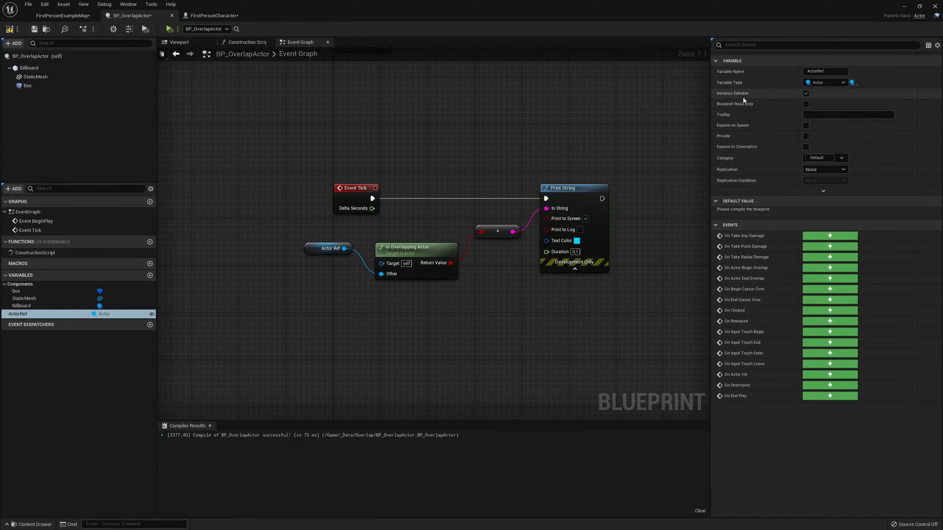
pyautogui.moveTo(437, 216); pyautogui.dragTo(402, 229, button='right')
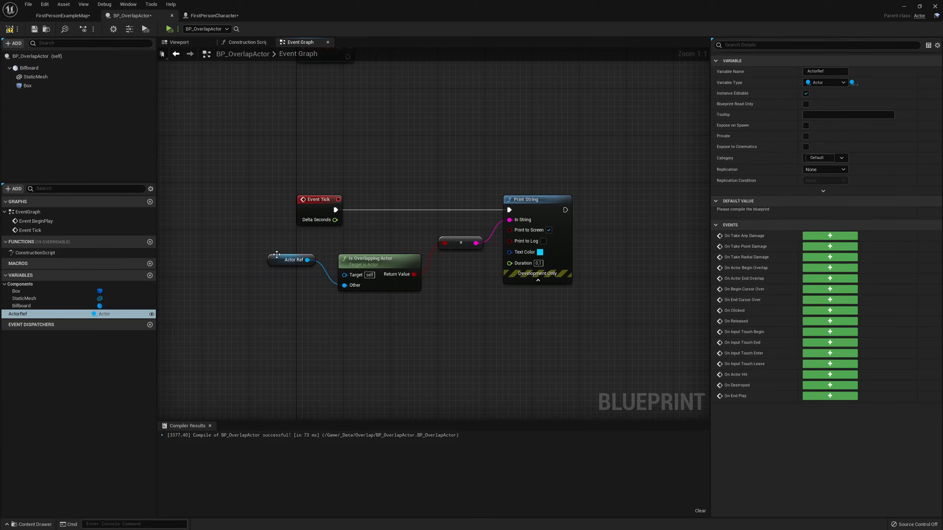
pyautogui.click(11, 30)
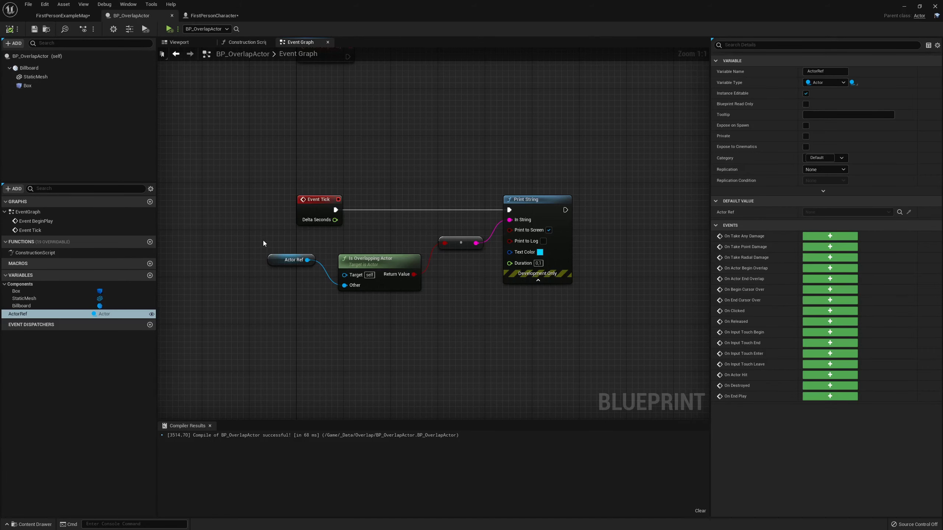
# Move the Actor Ref node lower, then switch to the FirstPersonExampleMap level.
pyautogui.moveTo(272, 258); pyautogui.dragTo(278, 293)
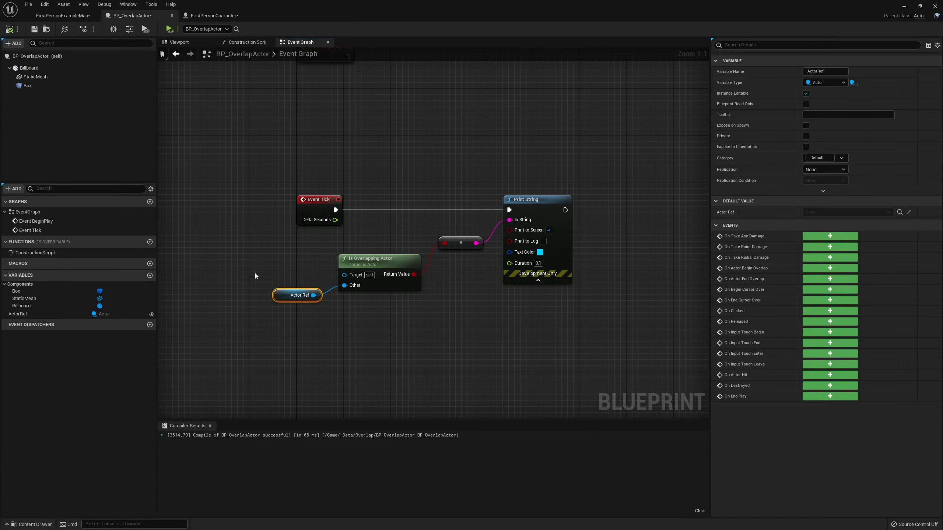
pyautogui.click(415, 310)
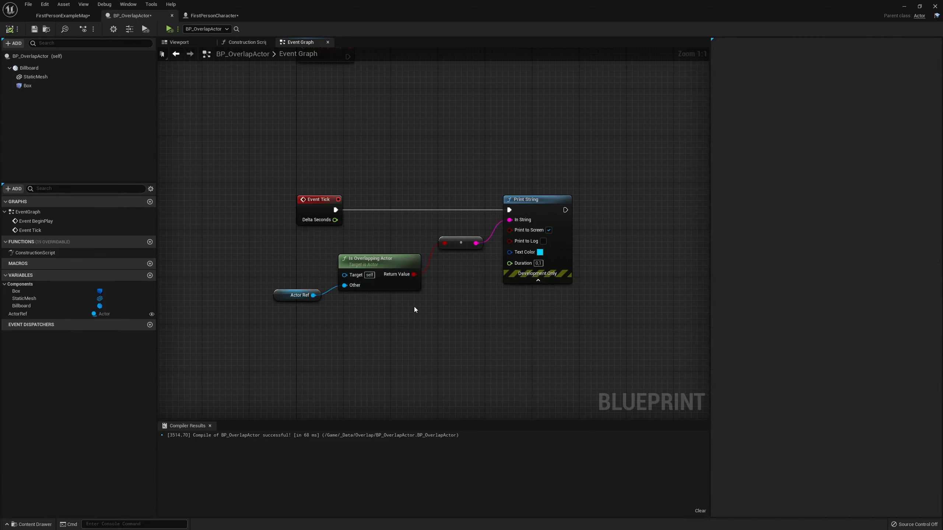
pyautogui.click(65, 18)
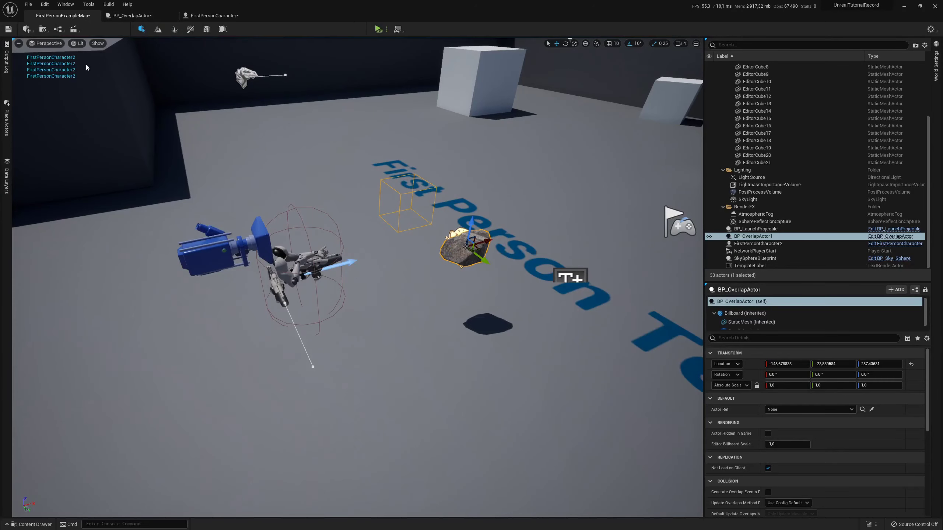
pyautogui.moveTo(439, 314); pyautogui.dragTo(441, 312, button='right')
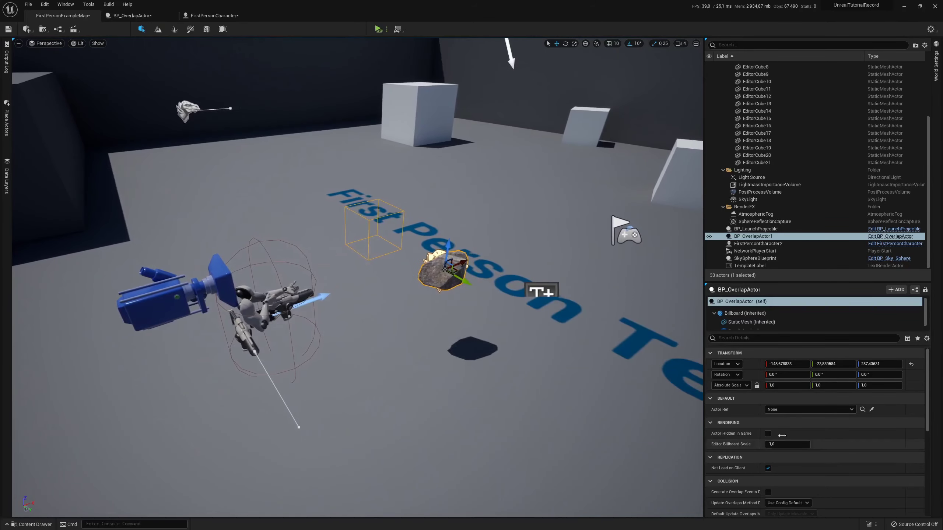
# Test-play moving the rock toward the character, then set Actor Ref to the character.
pyautogui.click(378, 30)
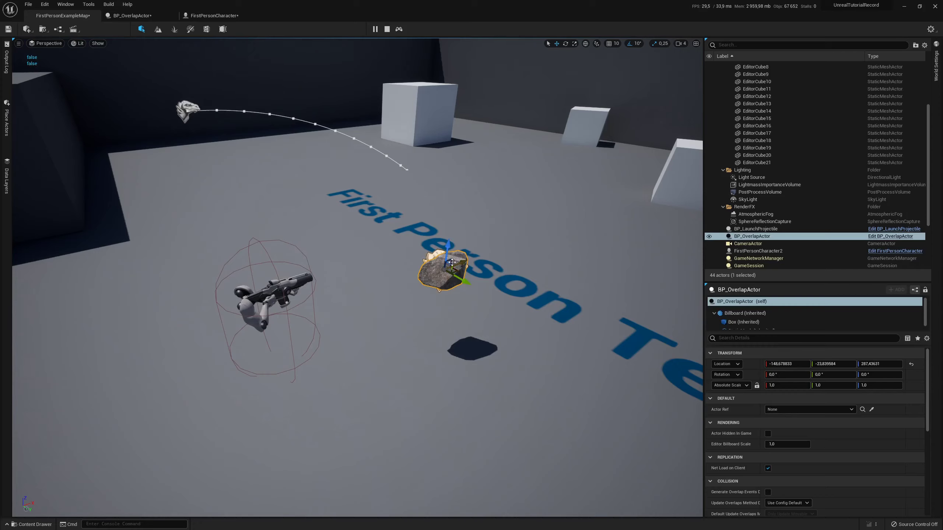
pyautogui.moveTo(456, 271)
pyautogui.mouseDown()
pyautogui.moveTo(291, 376)
pyautogui.moveTo(374, 284)
pyautogui.mouseUp()
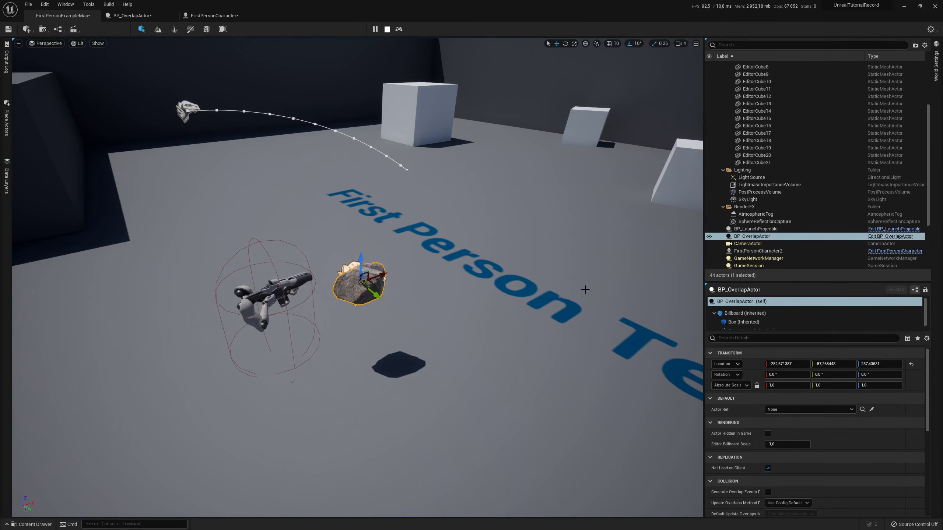
pyautogui.press('Escape')
pyautogui.click(871, 409)
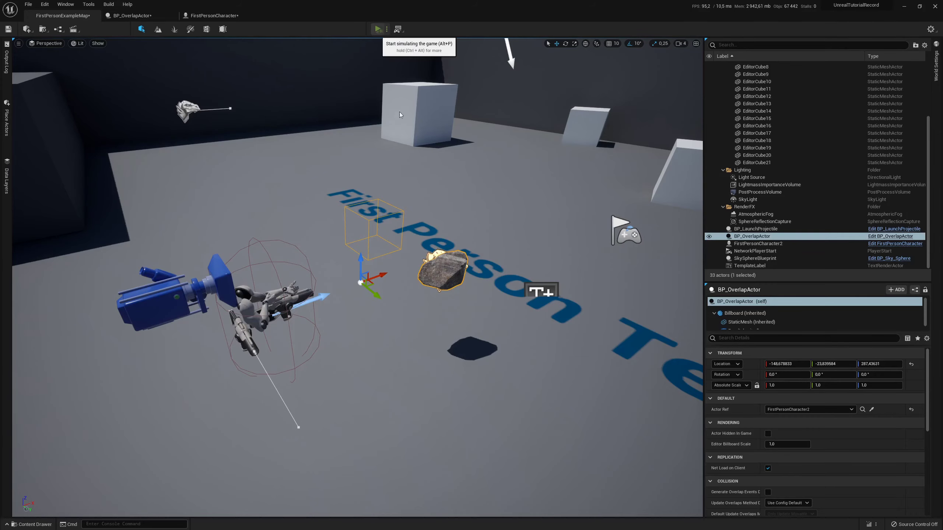
# Play again, move the rock into the character so the overlap prints true, then stop.
pyautogui.click(378, 30)
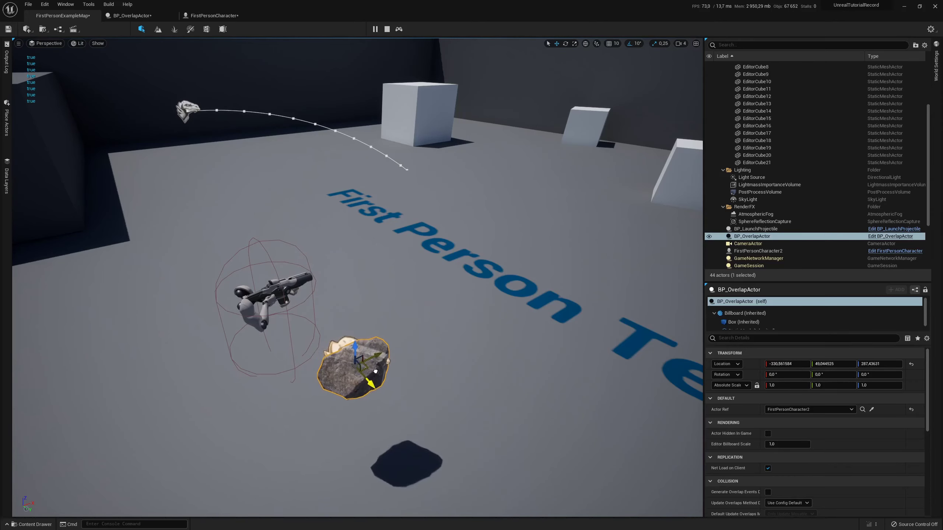
pyautogui.moveTo(413, 285)
pyautogui.mouseDown()
pyautogui.moveTo(305, 292)
pyautogui.moveTo(396, 273)
pyautogui.mouseUp()
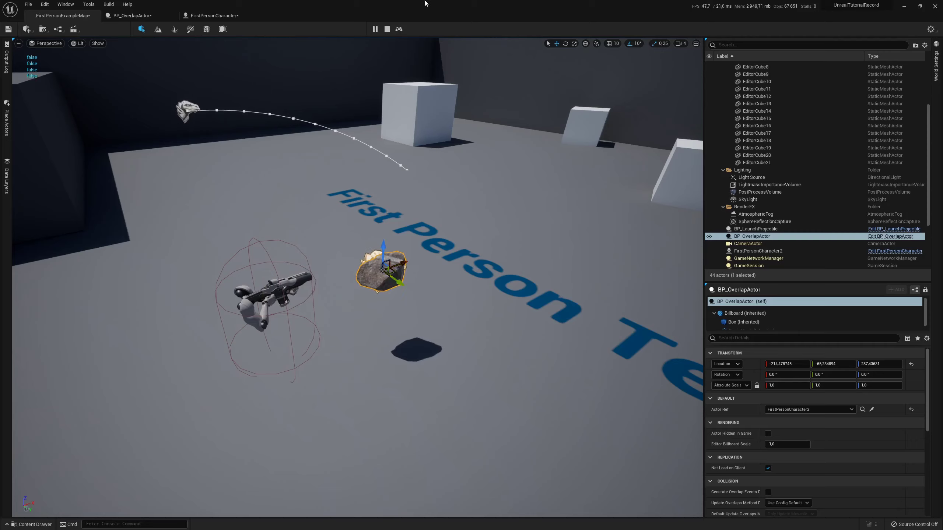
pyautogui.click(388, 30)
# Delete the Actor Ref, Is Overlapping Actor, conversion and Print String nodes, then compile.
pyautogui.click(146, 20)
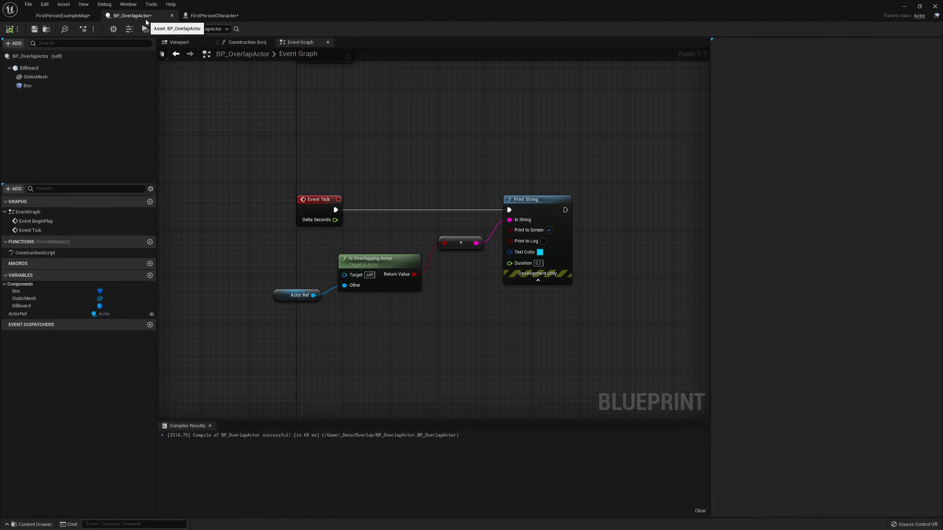
pyautogui.moveTo(364, 156); pyautogui.dragTo(337, 171, button='right')
pyautogui.moveTo(265, 260); pyautogui.dragTo(485, 341)
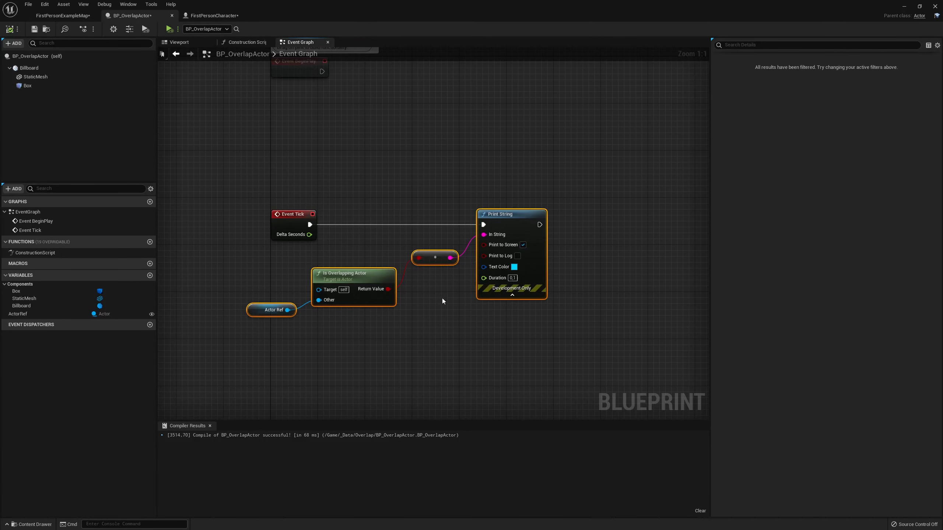
pyautogui.press('Delete')
pyautogui.click(10, 29)
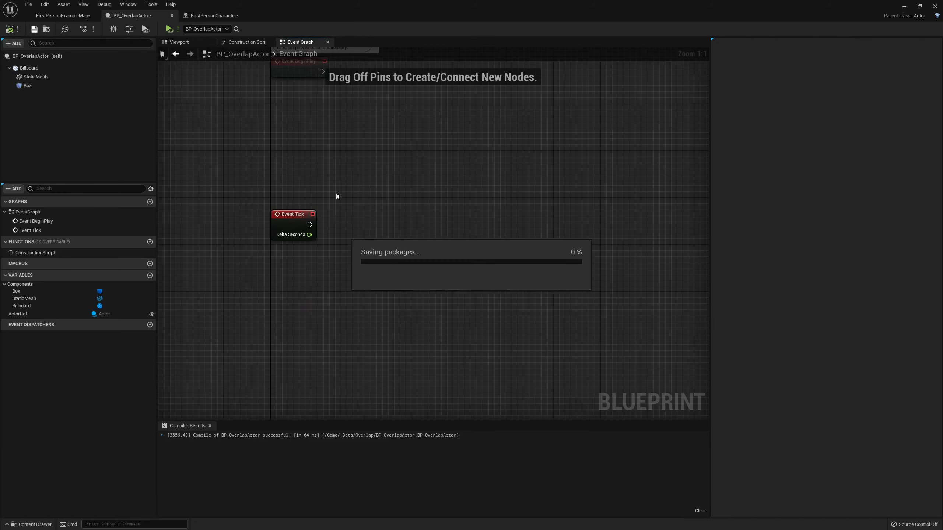
pyautogui.moveTo(425, 224); pyautogui.dragTo(440, 232, button='right')
pyautogui.scroll(-1, 424, 239)
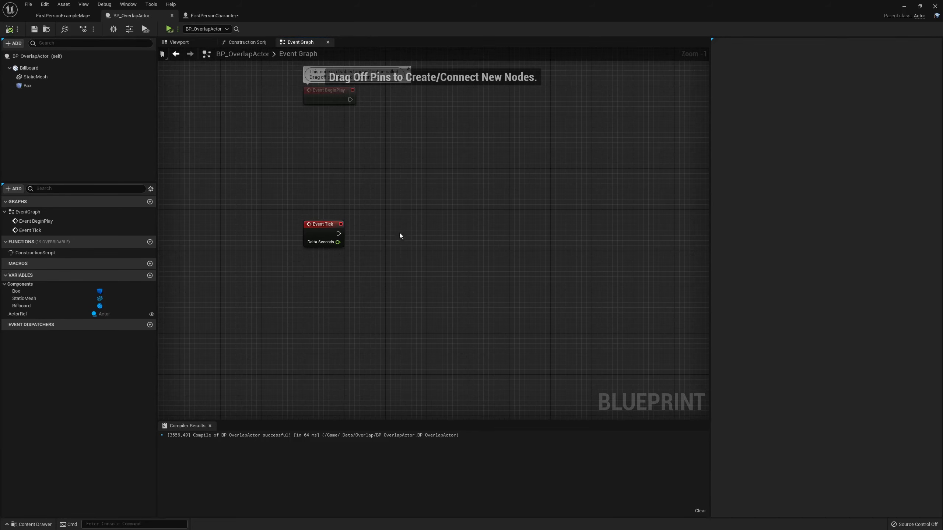
# Browse the 'overlap' graph actions list and dismiss it without adding anything.
pyautogui.rightClick(423, 258)
pyautogui.write('overlap')
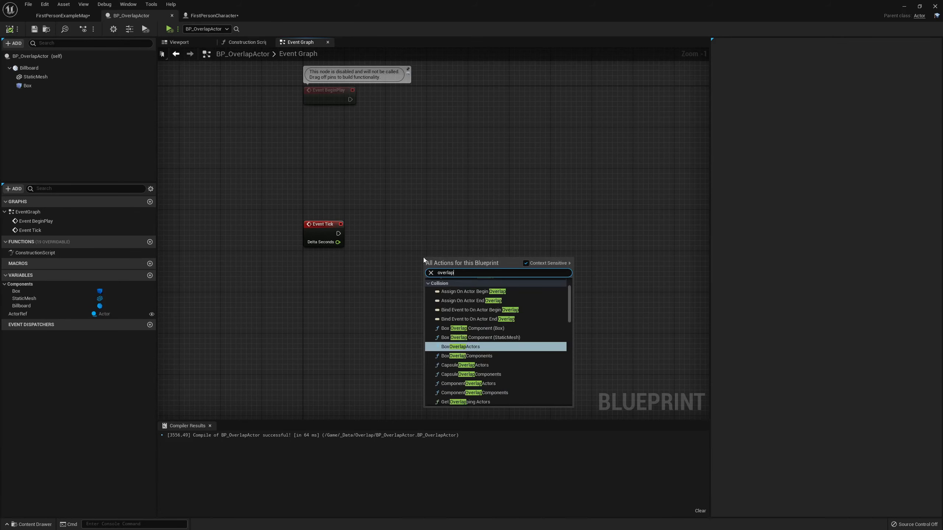
pyautogui.scroll(-3, 522, 350)
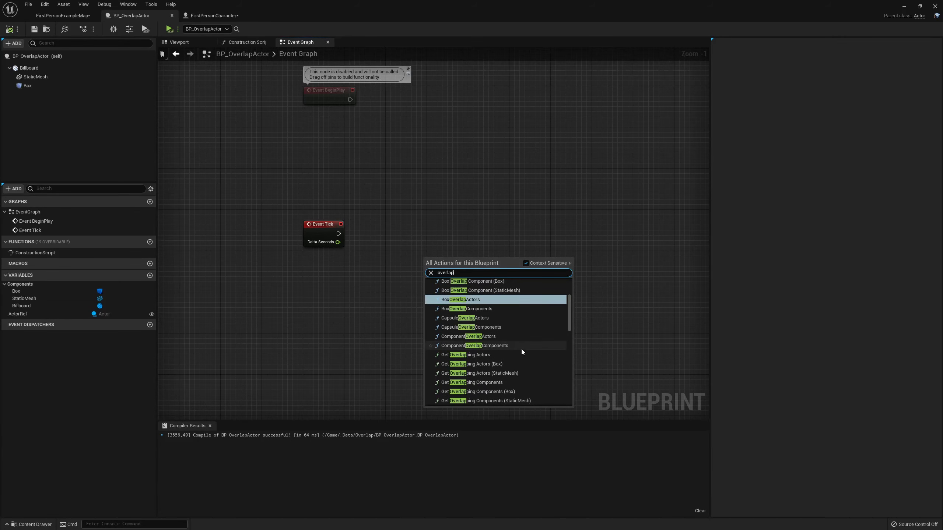
pyautogui.scroll(-1, 523, 349)
pyautogui.scroll(-1, 523, 348)
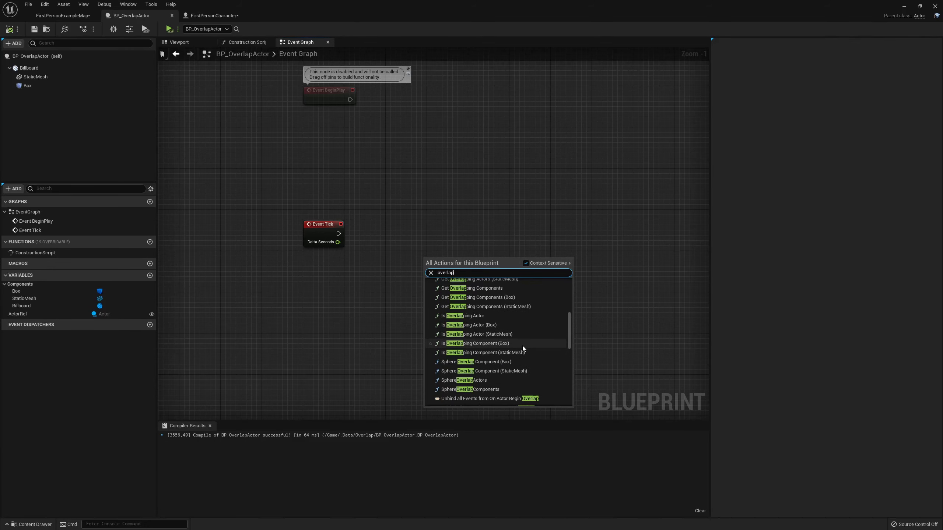
pyautogui.scroll(-1, 523, 348)
pyautogui.scroll(-1, 524, 348)
pyautogui.scroll(-2, 522, 346)
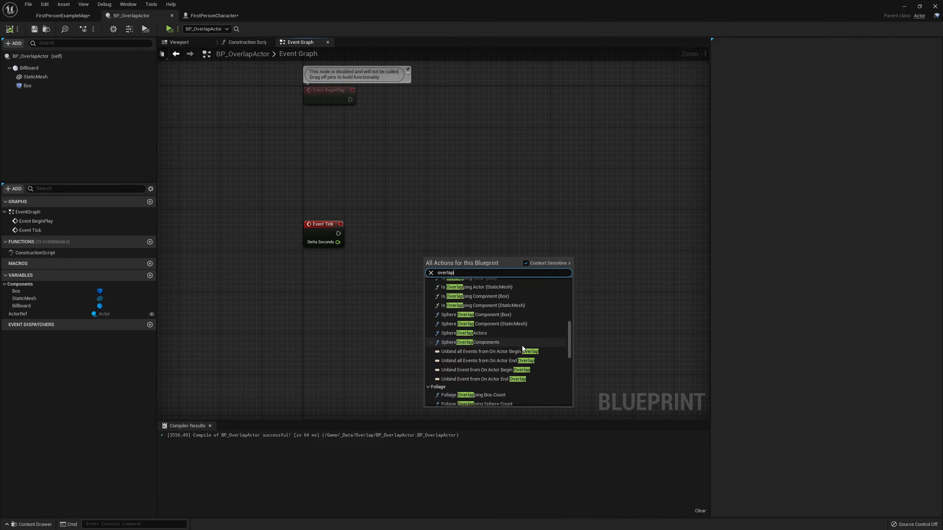
pyautogui.scroll(1, 501, 342)
pyautogui.scroll(1, 497, 352)
pyautogui.scroll(1, 512, 368)
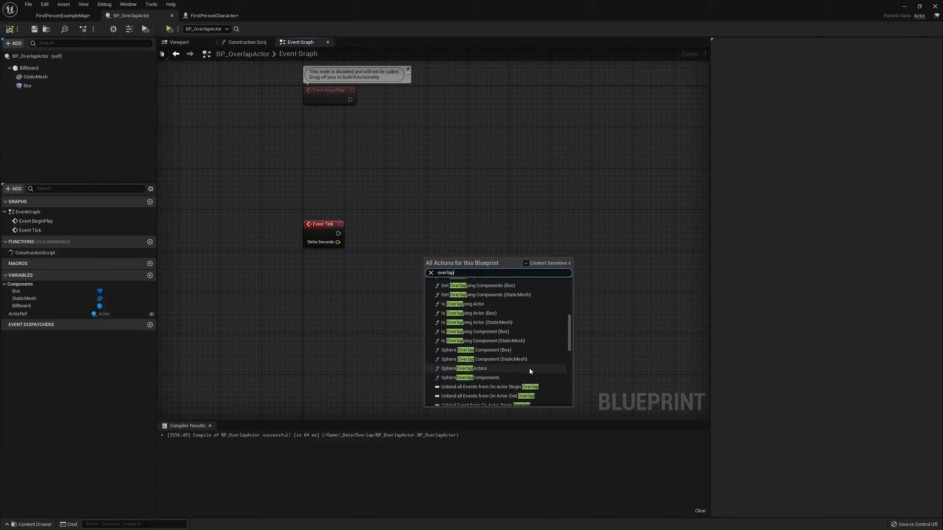
pyautogui.scroll(1, 530, 371)
pyautogui.scroll(1, 530, 371)
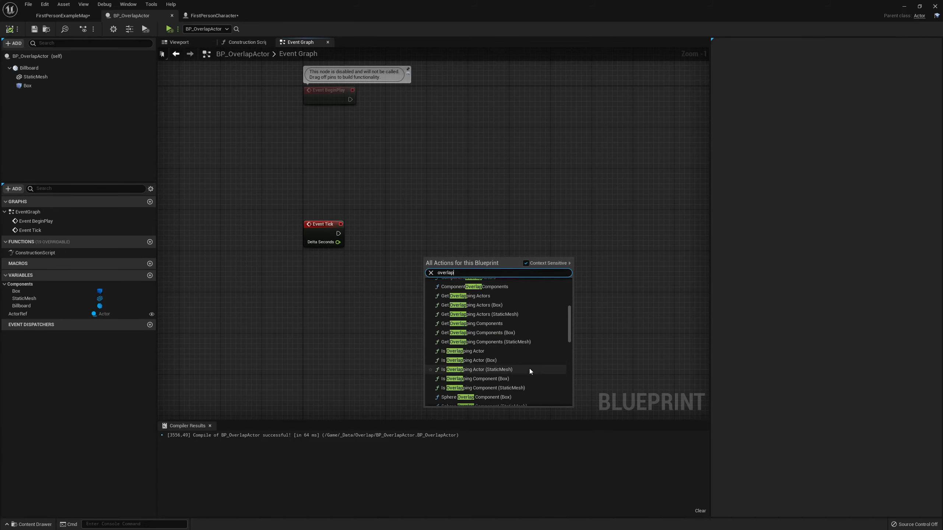
pyautogui.scroll(-2, 529, 368)
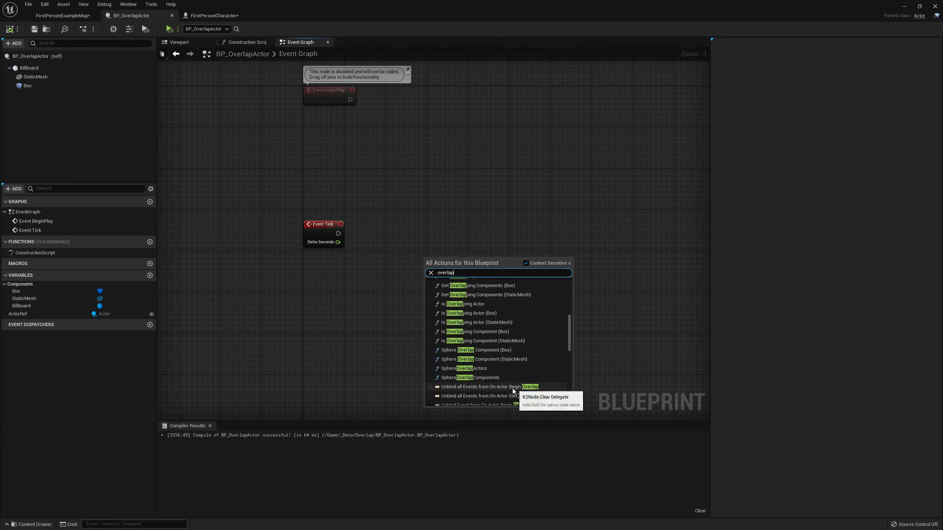
pyautogui.scroll(2, 500, 368)
pyautogui.scroll(2, 502, 369)
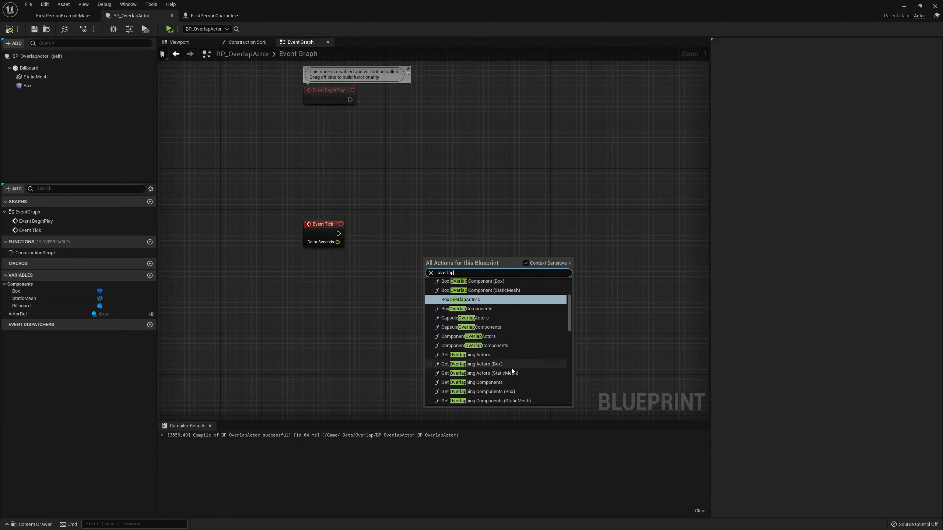
pyautogui.scroll(1, 511, 368)
pyautogui.scroll(1, 511, 369)
pyautogui.scroll(1, 511, 368)
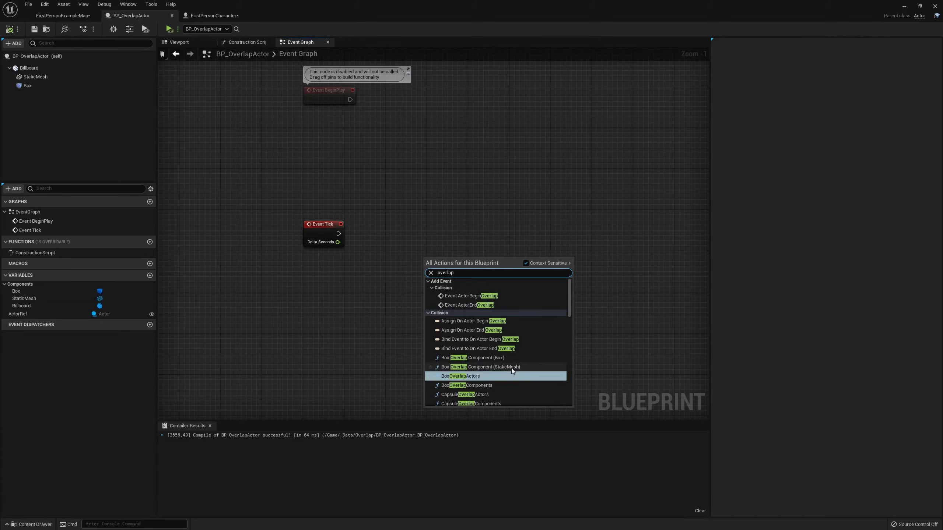
pyautogui.click(410, 281)
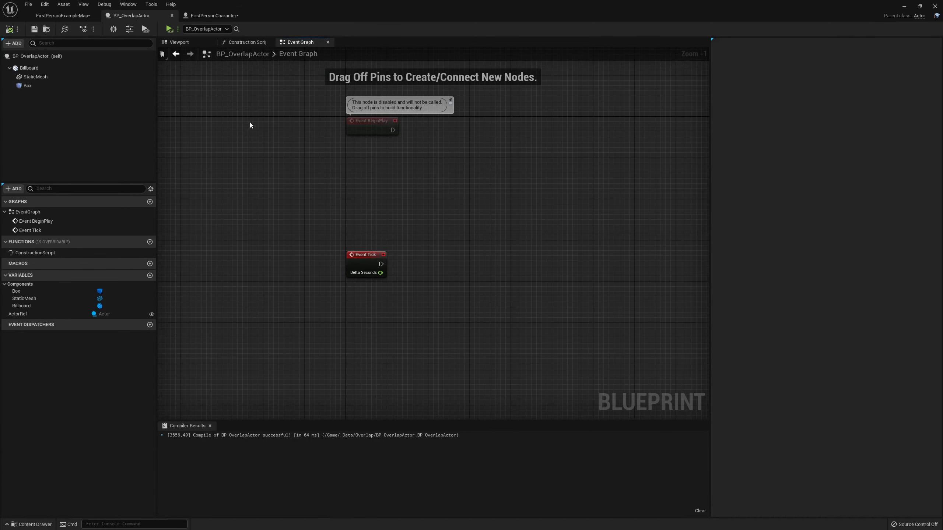
# Close BP_OverlapActor, save FirstPersonExampleMap, and delete the rock overlap actor.
pyautogui.click(171, 15)
pyautogui.click(11, 30)
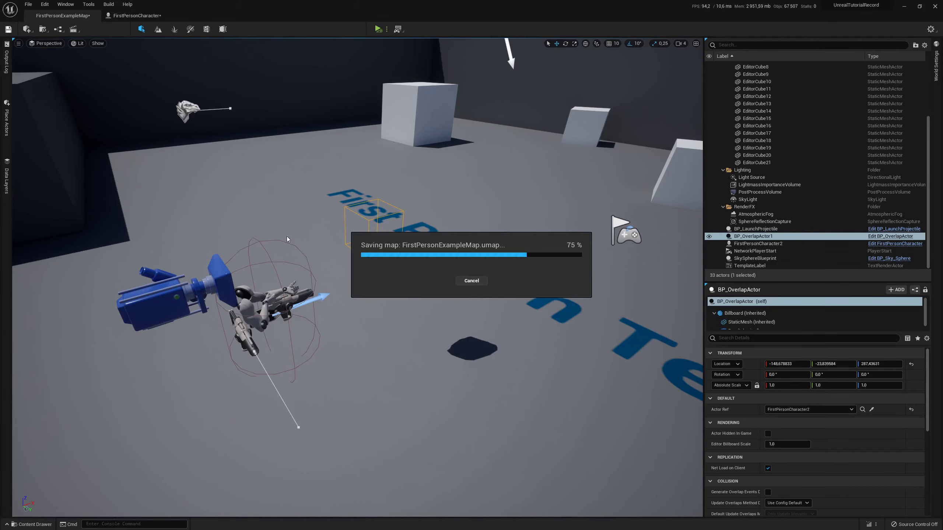
pyautogui.scroll(-3, 482, 271)
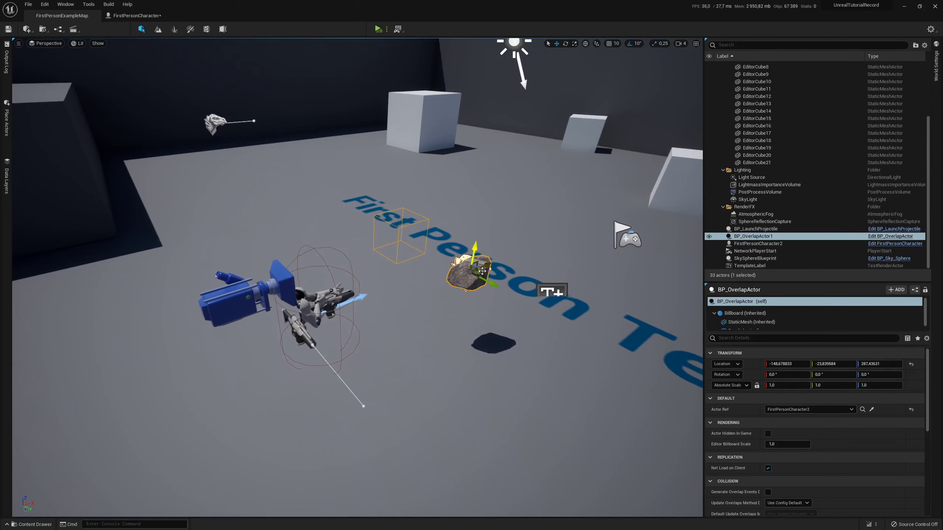
pyautogui.press('Delete')
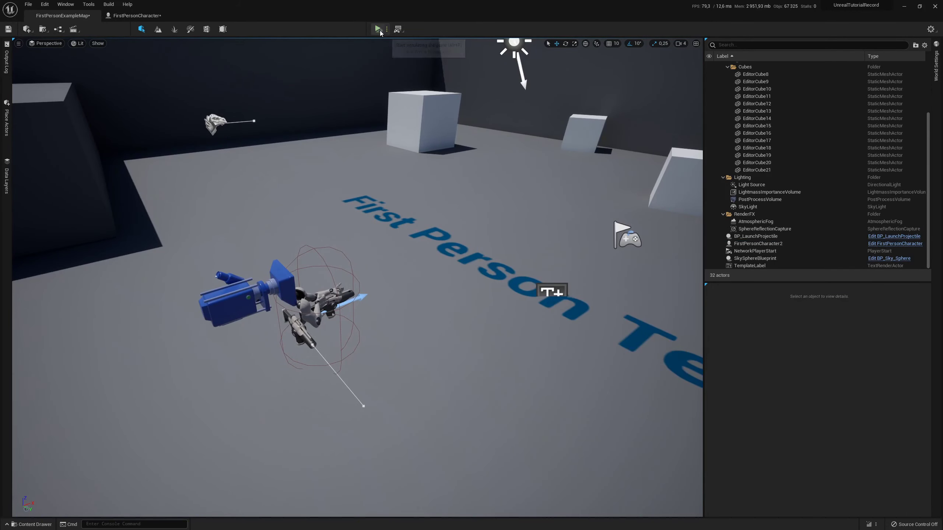
# Play in the Selected Viewport, fire three grenades at the boxes, then end the session.
pyautogui.click(387, 29)
pyautogui.click(424, 54)
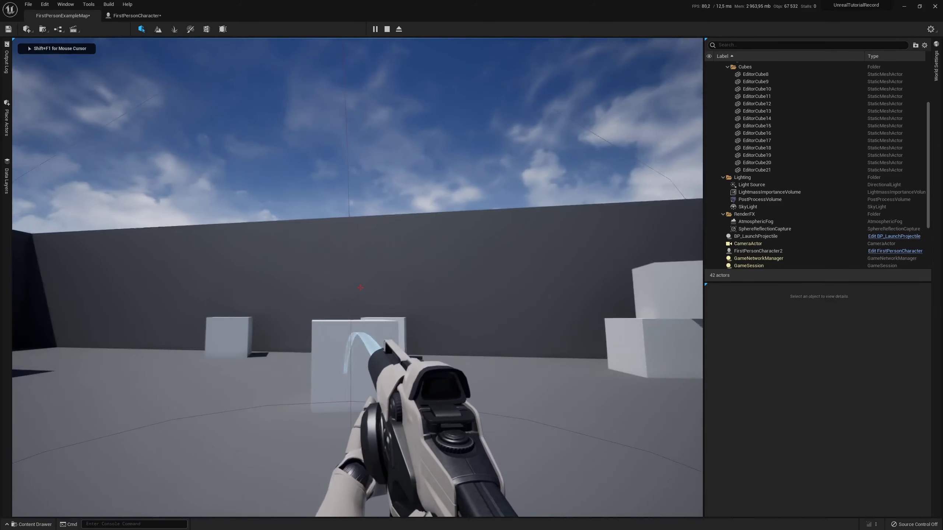
pyautogui.click(361, 288)
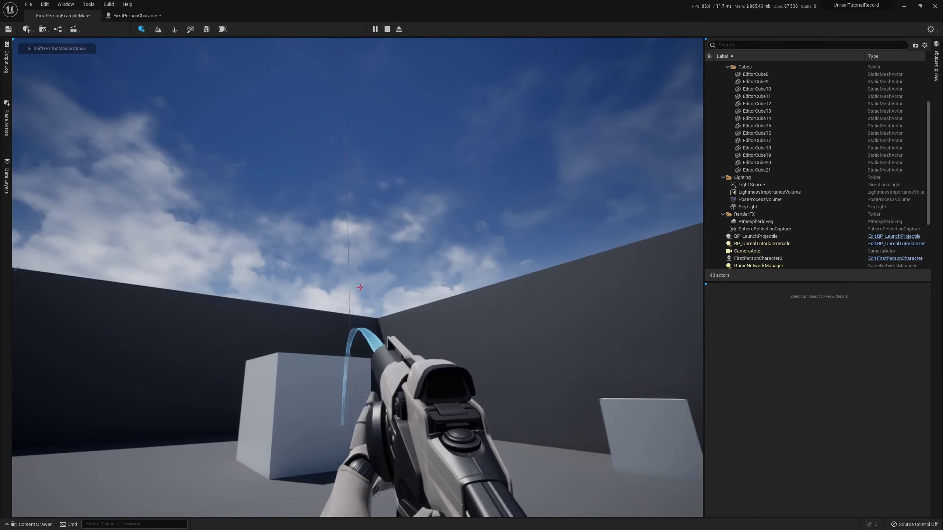
pyautogui.click(361, 288)
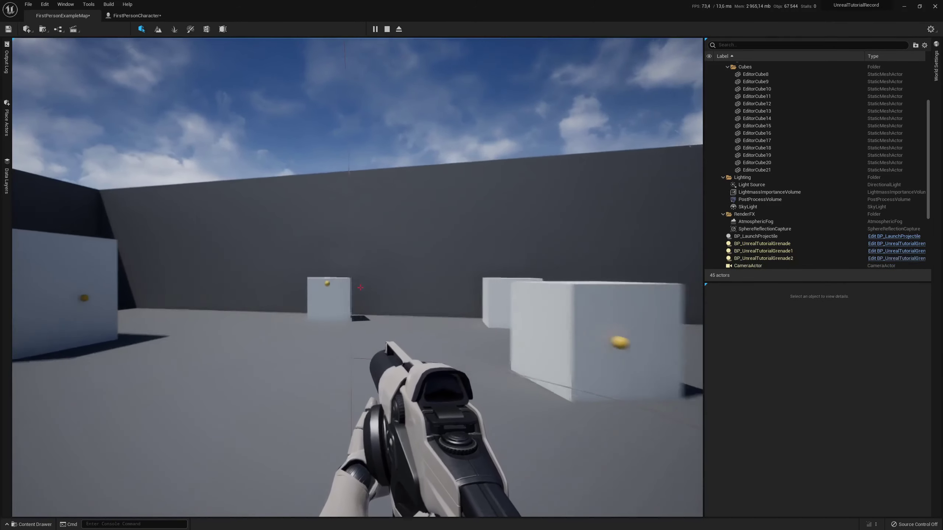
pyautogui.click(360, 288)
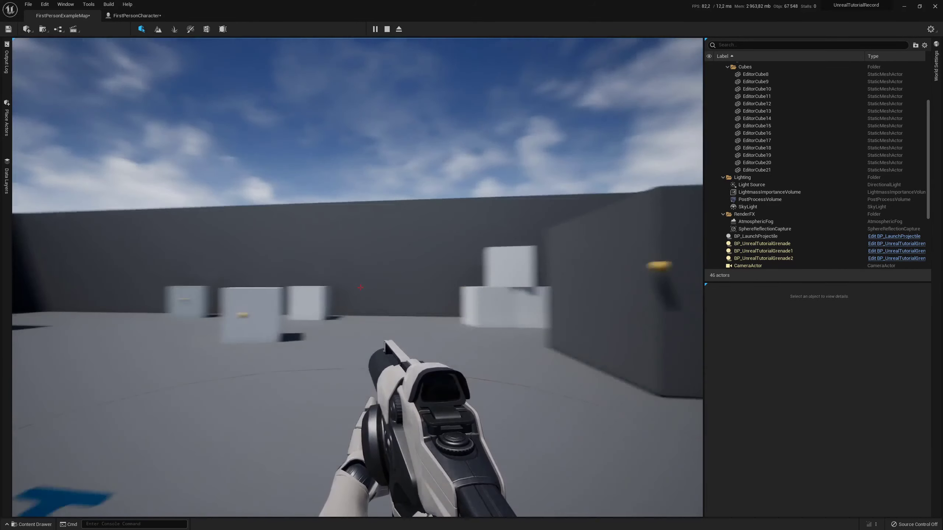
pyautogui.press('Escape')
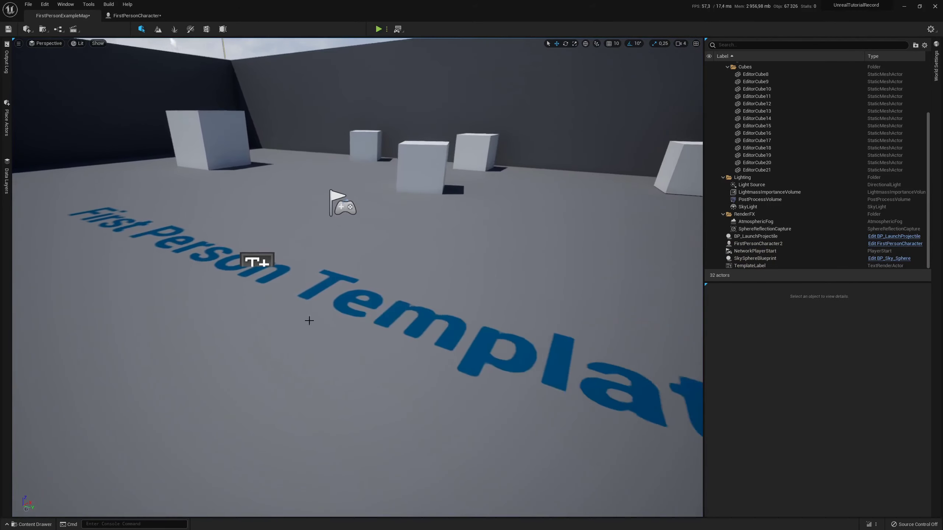
# Create an Actor blueprint named BP_Grenade in the Overlap folder and open it docked.
pyautogui.click(32, 524)
pyautogui.rightClick(314, 408)
pyautogui.click(365, 216)
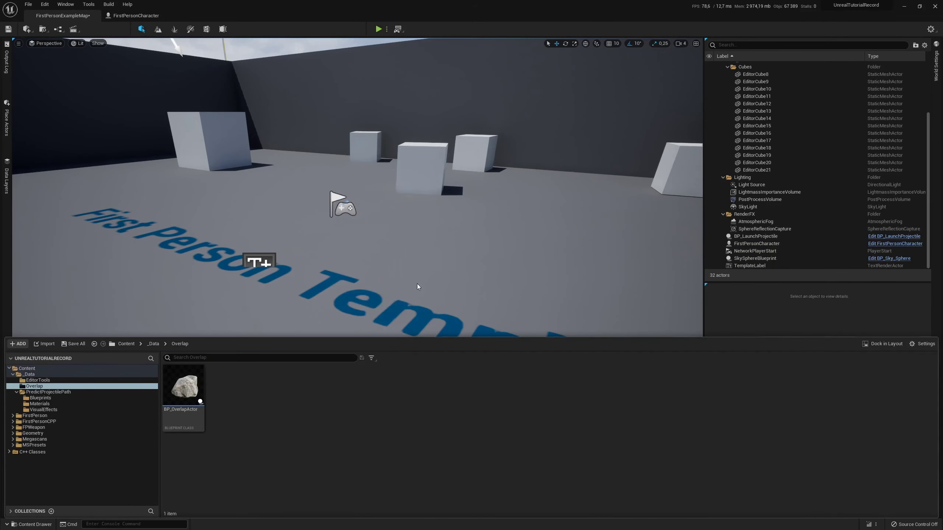
pyautogui.click(386, 197)
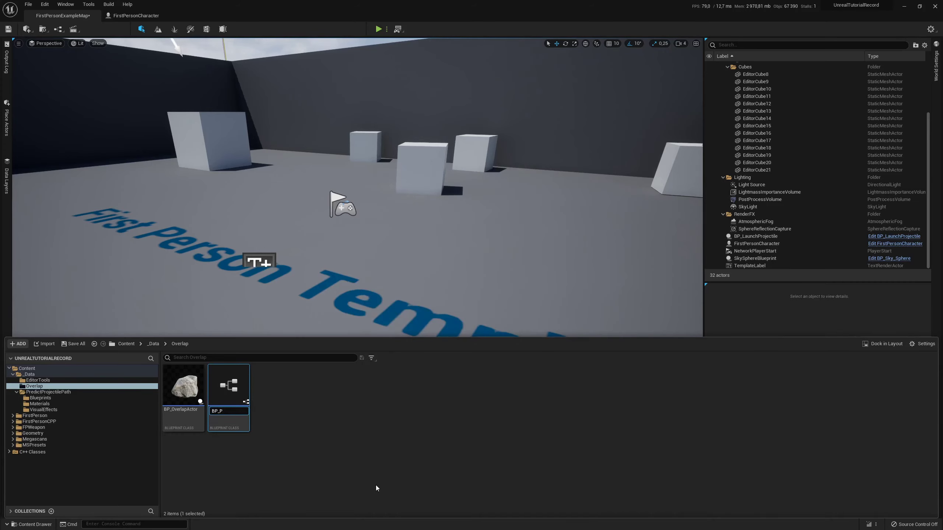
pyautogui.write('ade')
pyautogui.press('Return')
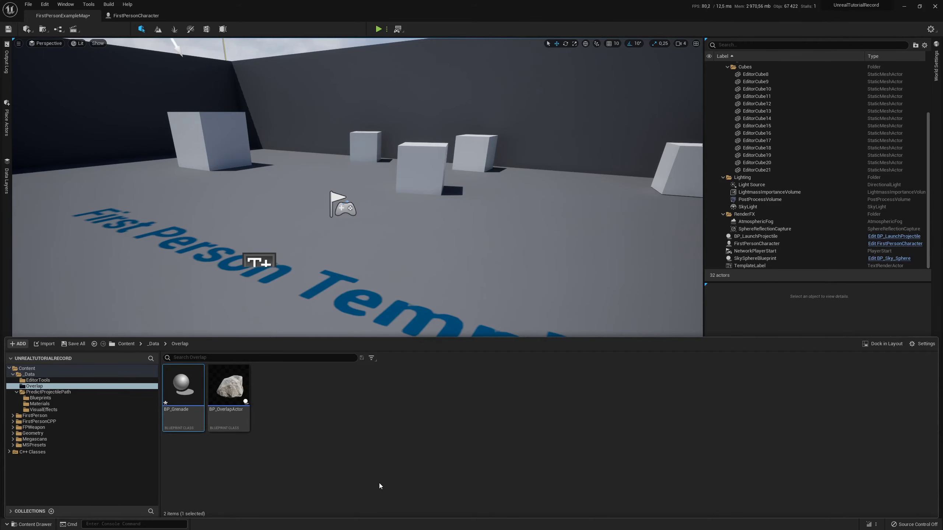
pyautogui.doubleClick(189, 389)
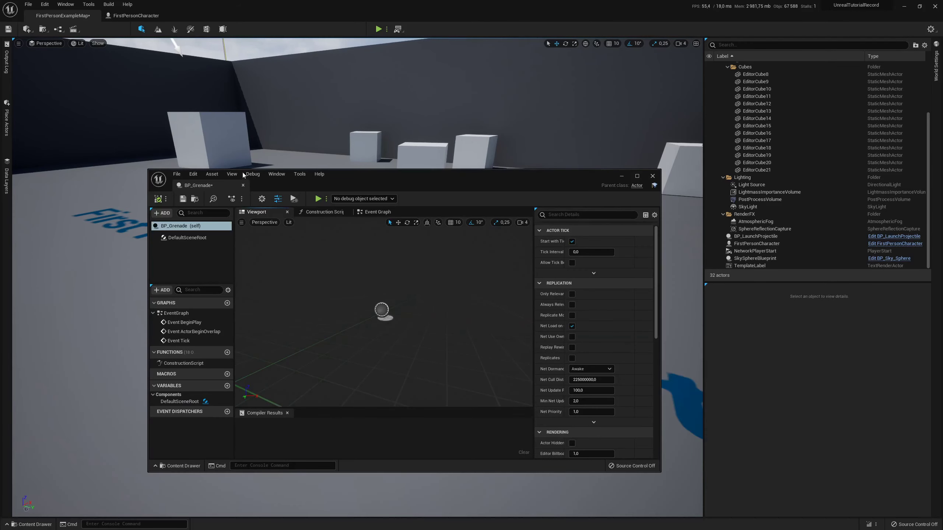
pyautogui.moveTo(209, 184); pyautogui.dragTo(200, 15)
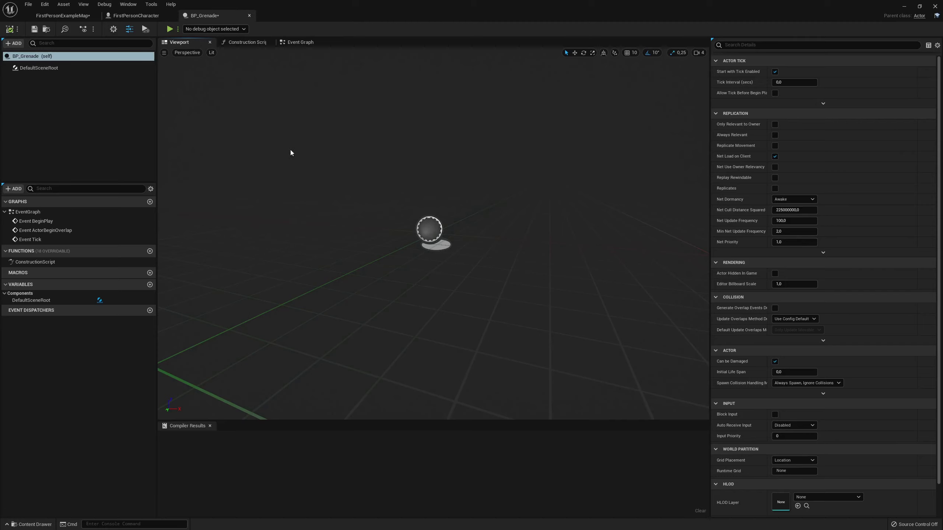
# Add Static Mesh and Sphere Collision components, making the Sphere the new root.
pyautogui.click(14, 43)
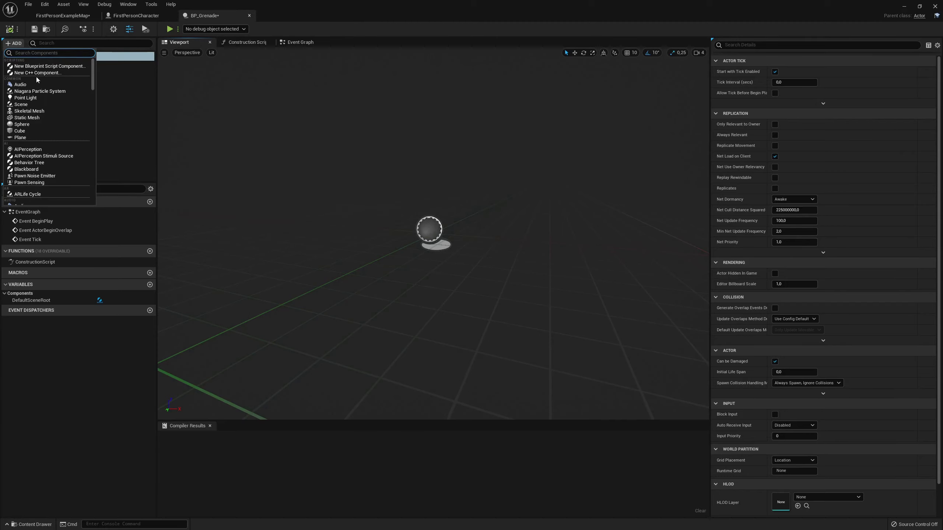
pyautogui.write('static')
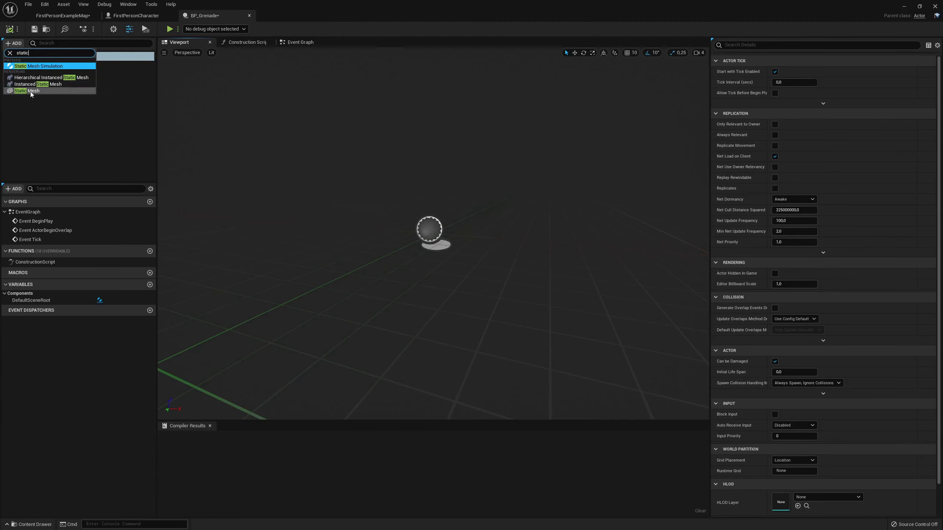
pyautogui.click(30, 91)
pyautogui.click(17, 46)
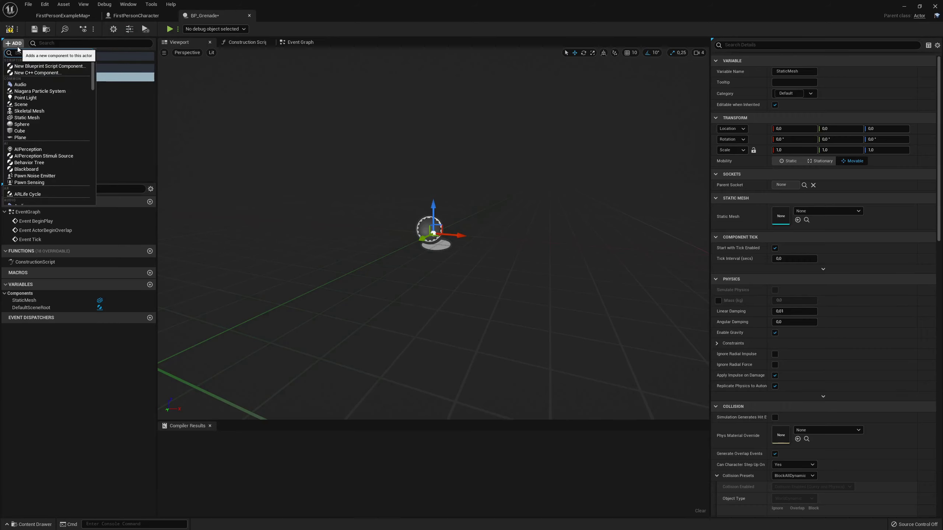
pyautogui.write('sphere')
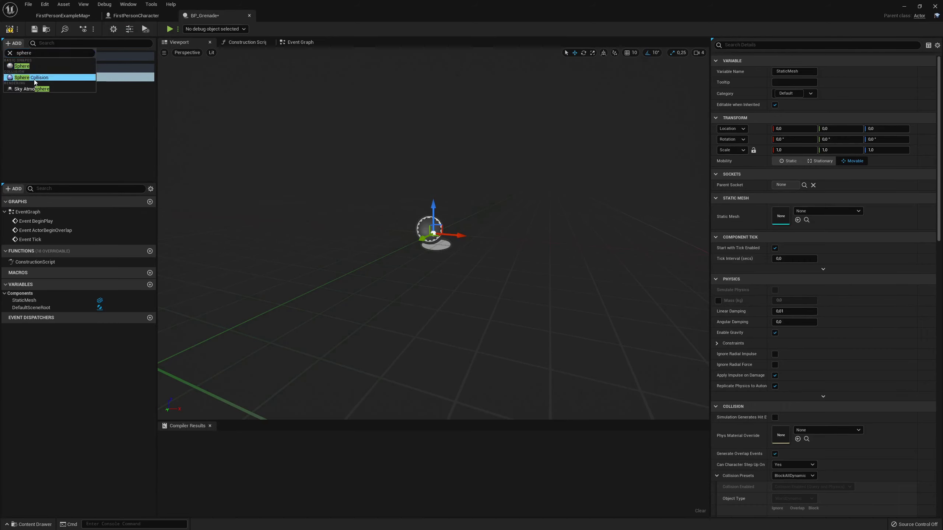
pyautogui.click(23, 77)
pyautogui.moveTo(44, 85); pyautogui.dragTo(39, 69)
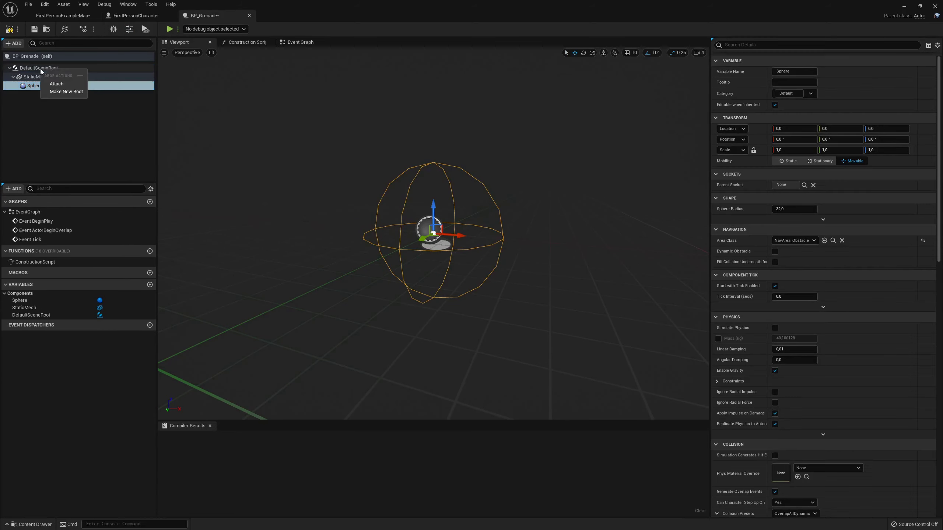
pyautogui.click(60, 84)
# Assign FirstPersonProjectileMesh to StaticMesh and scale it to 0.1 on X, Y and Z.
pyautogui.click(56, 89)
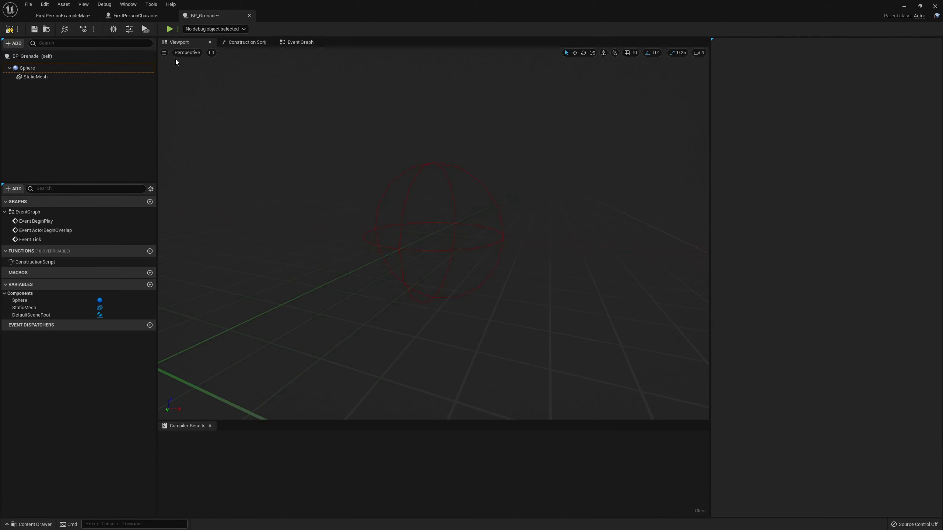
pyautogui.click(54, 70)
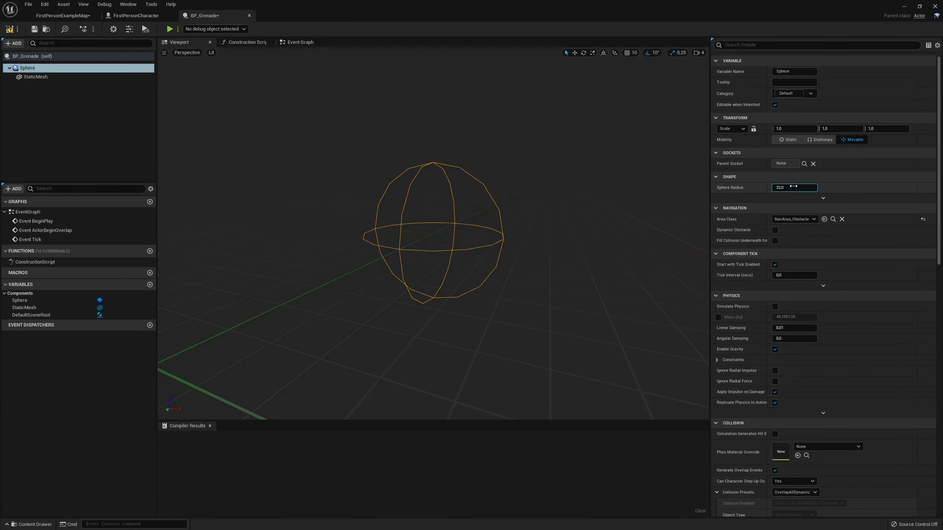
pyautogui.click(108, 77)
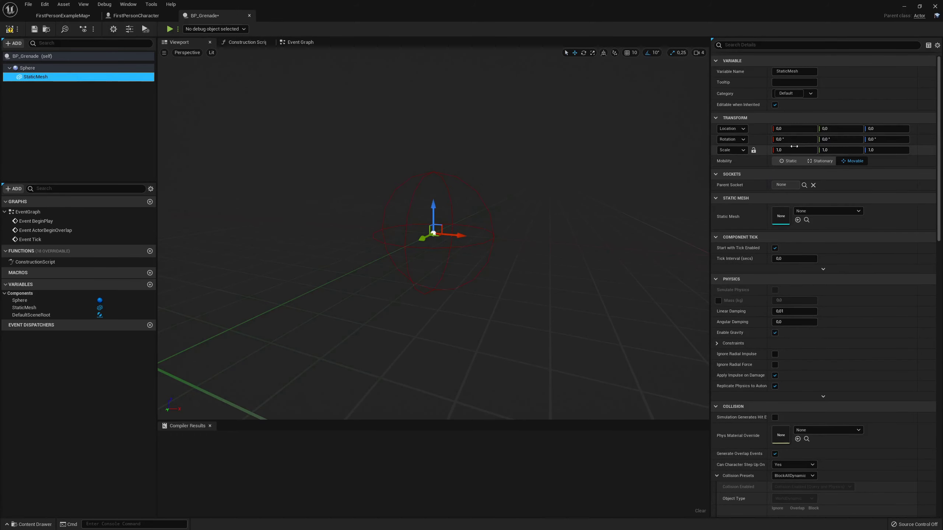
pyautogui.click(828, 211)
pyautogui.click(798, 219)
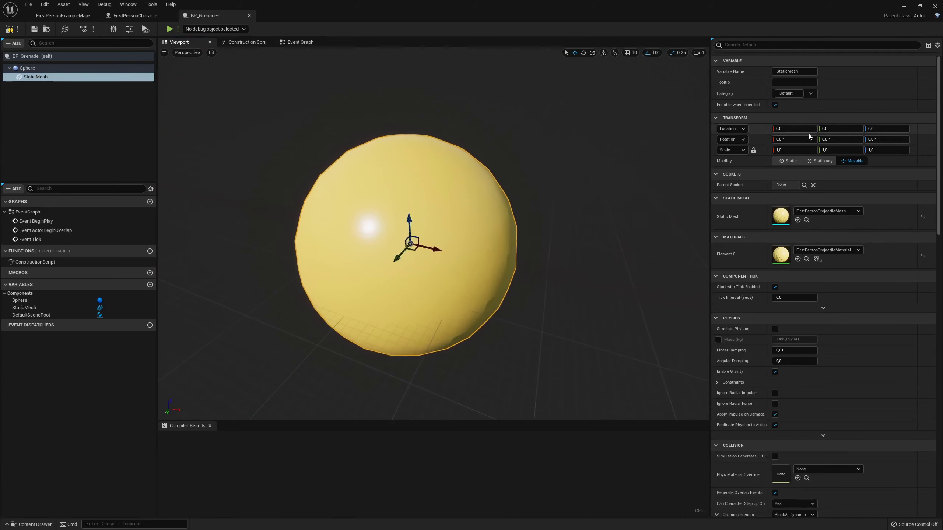
pyautogui.click(795, 150)
pyautogui.press('Tab')
pyautogui.write('.1')
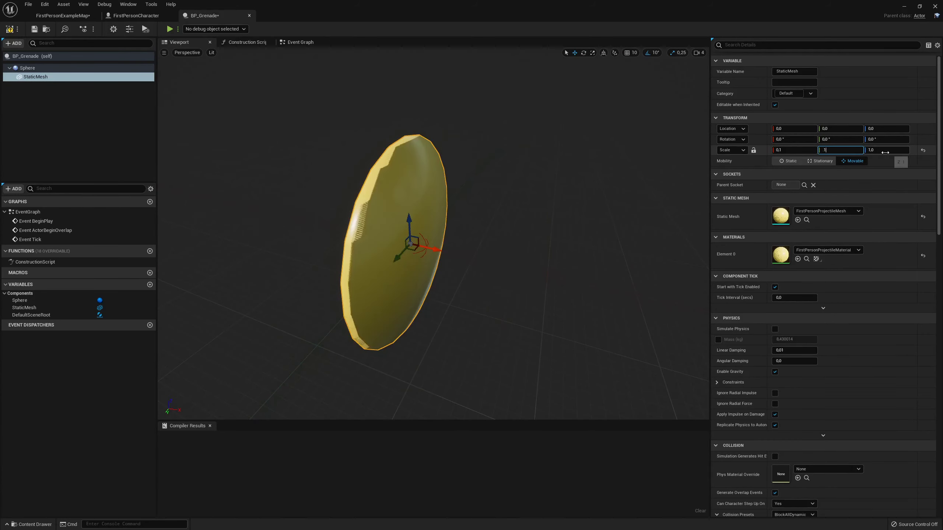
pyautogui.press('Tab')
pyautogui.write('.1')
pyautogui.press('Return')
# Shrink the Sphere collision component's radius to 15.
pyautogui.click(27, 68)
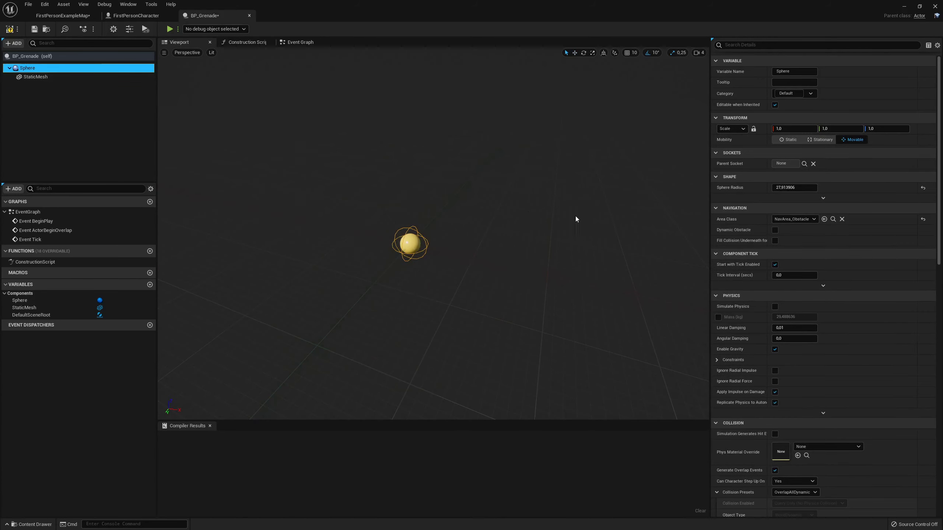
pyautogui.scroll(3, 578, 217)
pyautogui.scroll(5, 578, 218)
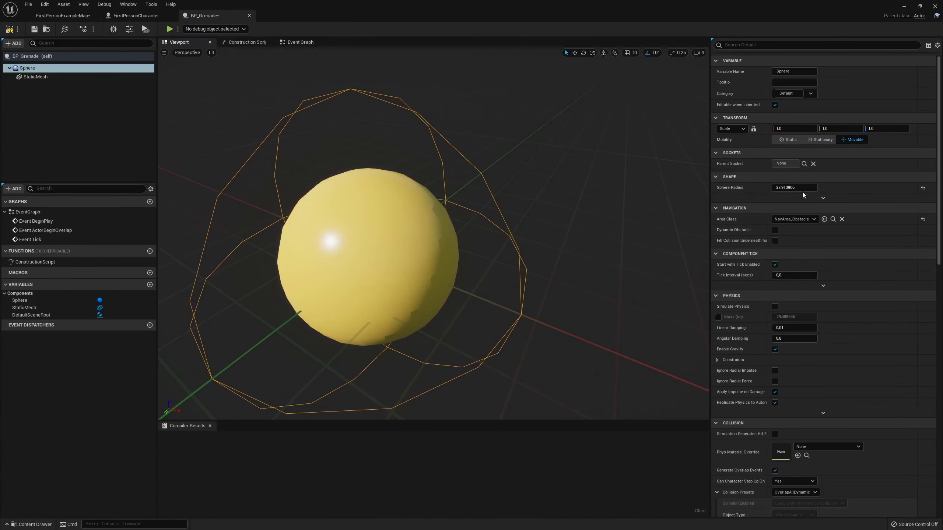
pyautogui.moveTo(795, 188); pyautogui.dragTo(765, 188)
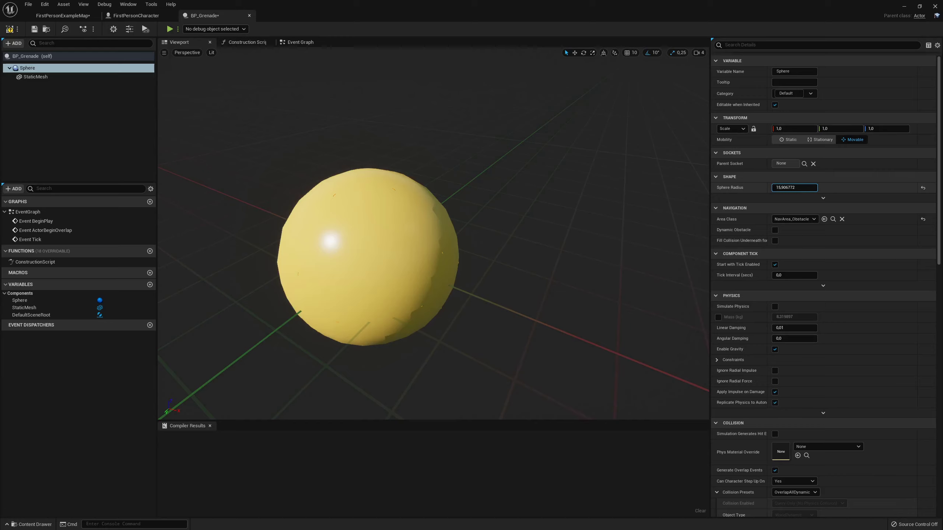
pyautogui.write('15')
pyautogui.press('Return')
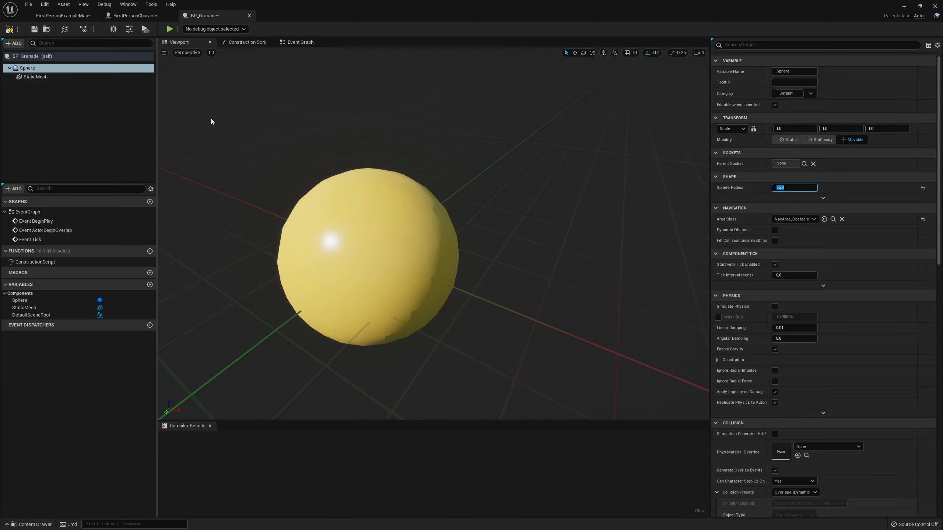
pyautogui.moveTo(210, 121); pyautogui.dragTo(211, 120)
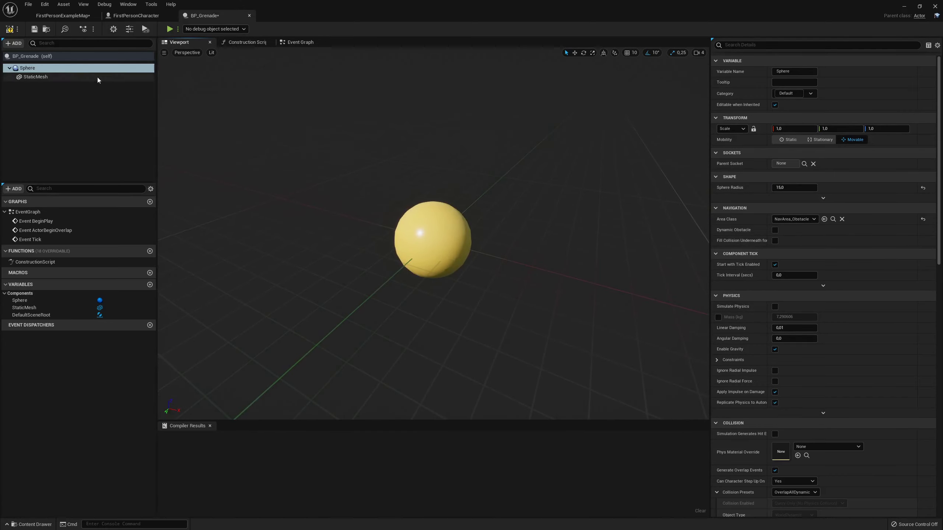
pyautogui.write('10')
# Set the sphere radius to 10 and settle the StaticMesh X scale on 0.06.
pyautogui.press('Return')
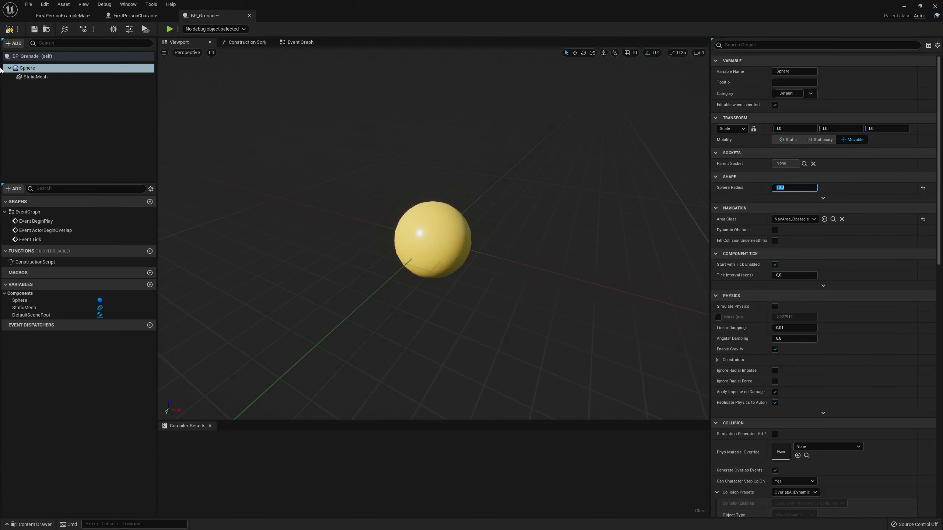
pyautogui.click(74, 76)
pyautogui.click(794, 149)
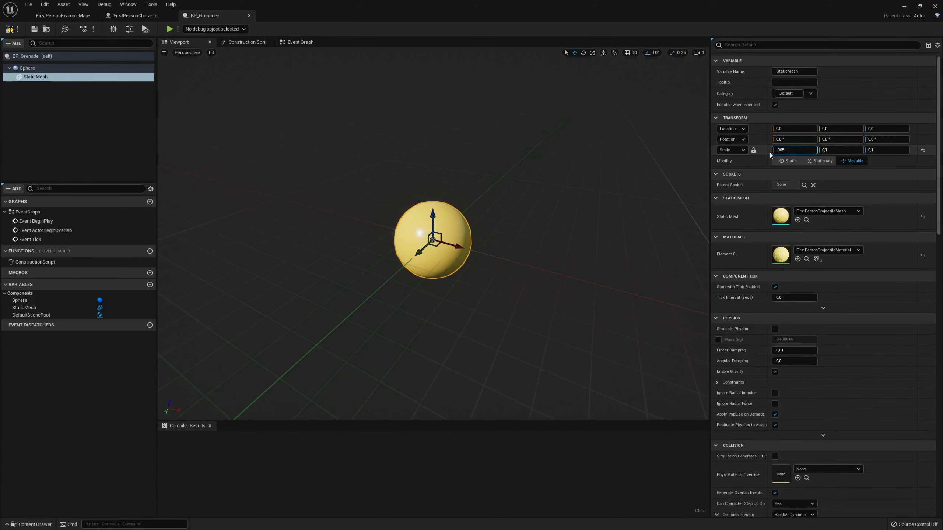
pyautogui.press('Return')
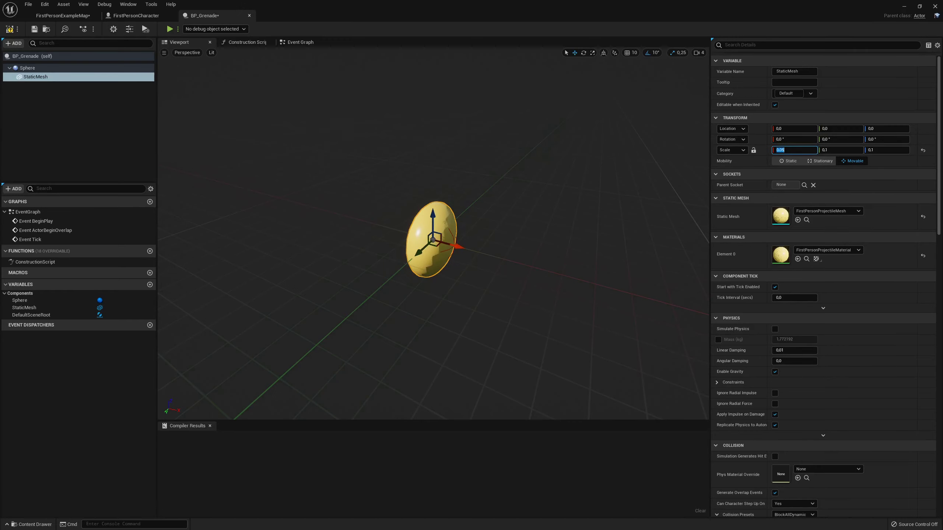
pyautogui.scroll(4, 416, 241)
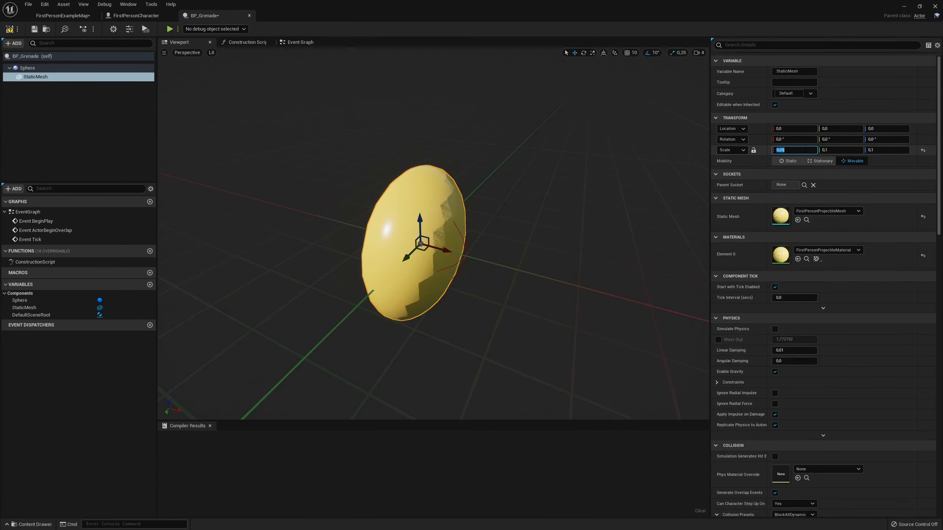
pyautogui.write('0,07')
pyautogui.press('Return')
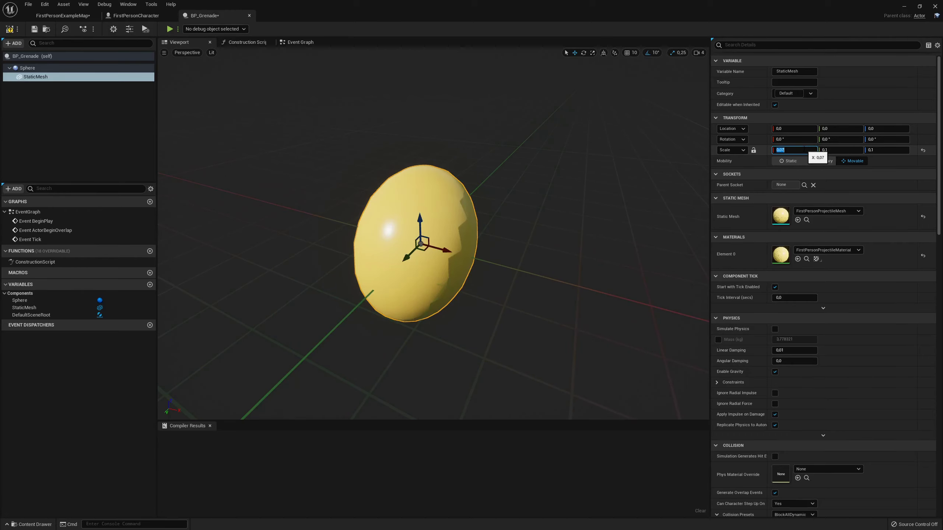
pyautogui.write('6')
pyautogui.press('Return')
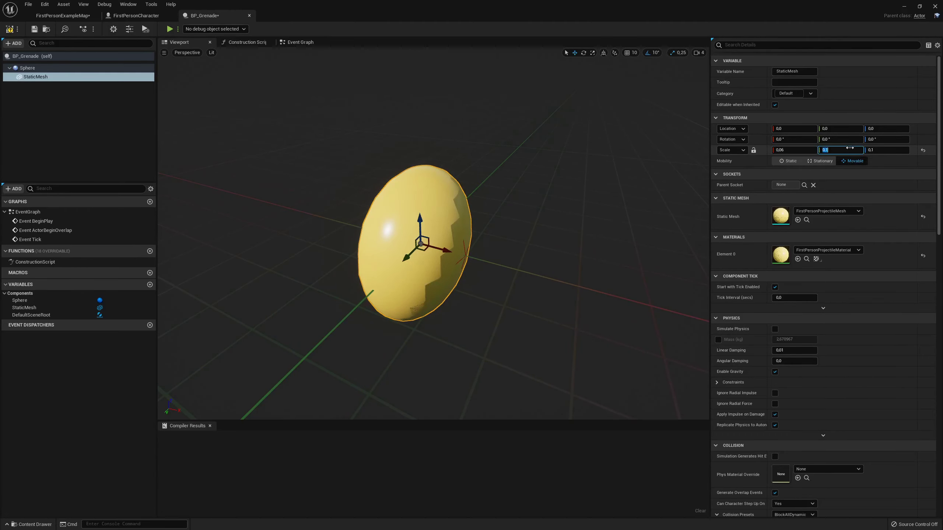
# Apply 0.06 to the mesh's Y and Z scale and compile BP_Grenade.
pyautogui.write('0,06')
pyautogui.press('Tab')
pyautogui.press('BackSpace')
pyautogui.press('Return')
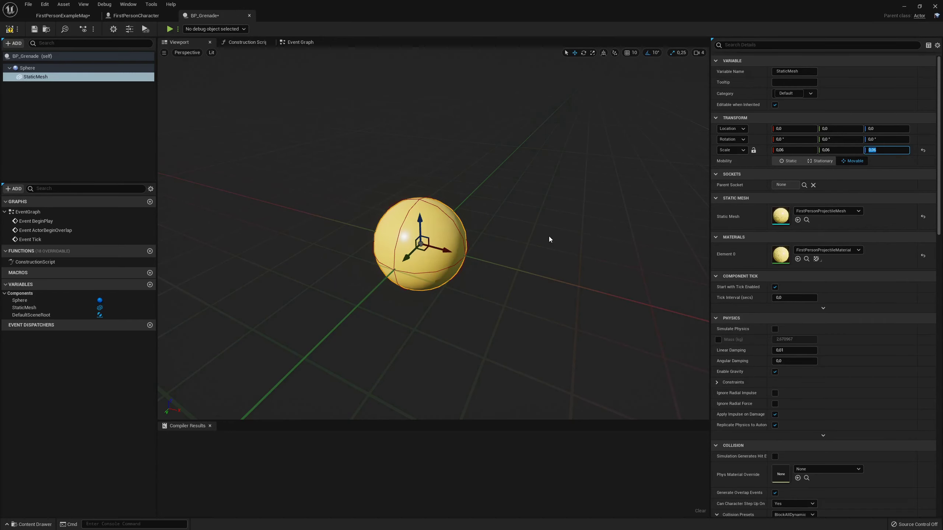
pyautogui.click(10, 30)
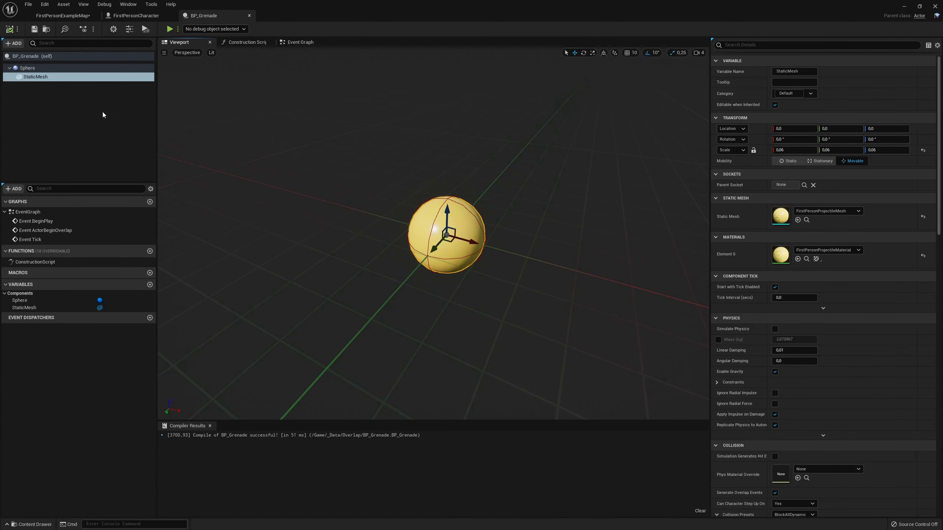
# Set the StaticMesh collision preset to NoCollision and save the blueprint.
pyautogui.scroll(-6, 800, 284)
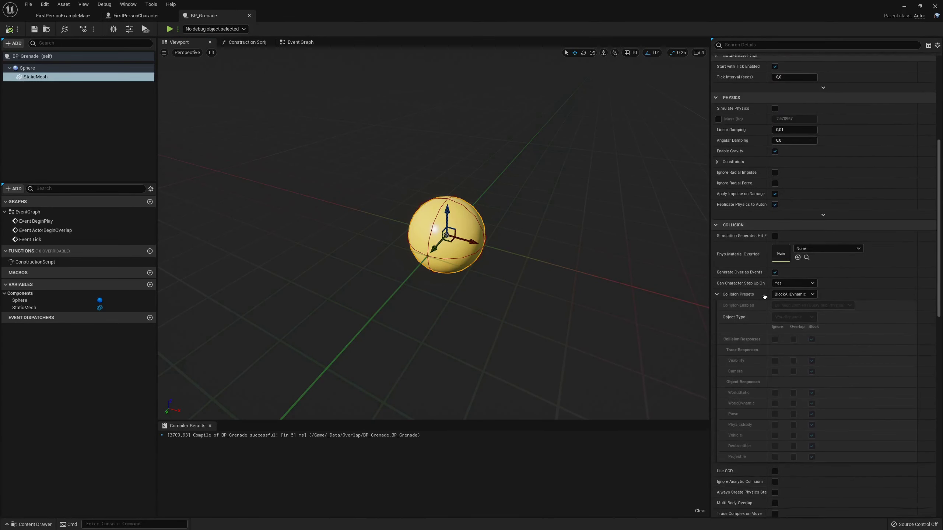
pyautogui.click(794, 290)
pyautogui.click(789, 316)
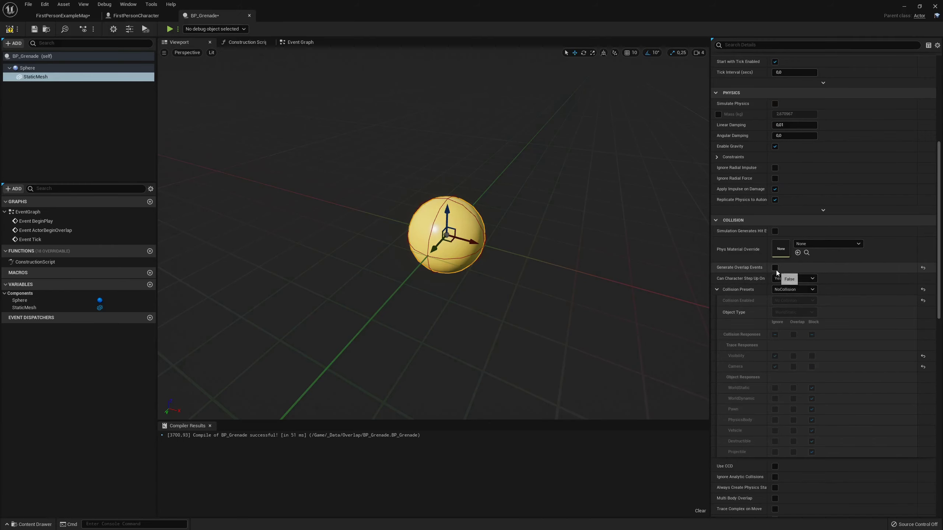
pyautogui.click(35, 31)
# Give the Sphere the BlockAllDynamic preset with Generate Overlap Events off, then compile.
pyautogui.click(28, 68)
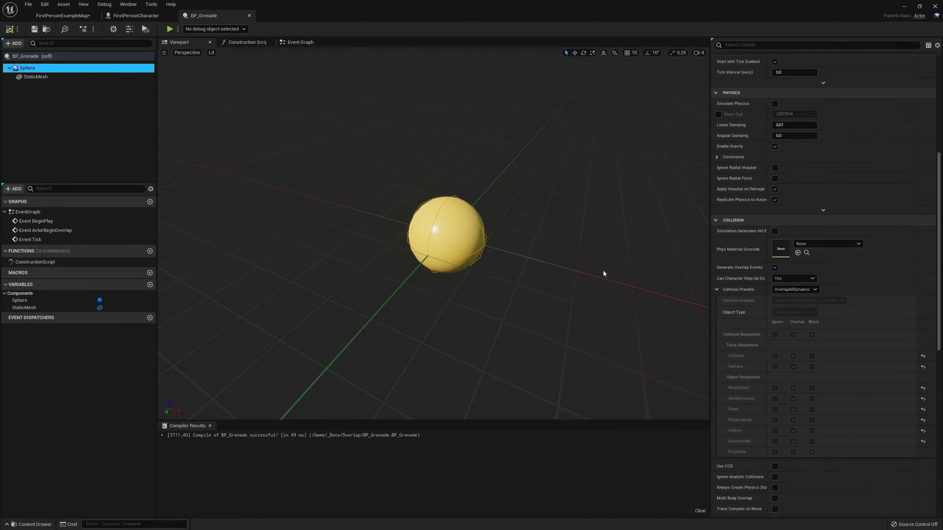
pyautogui.click(780, 290)
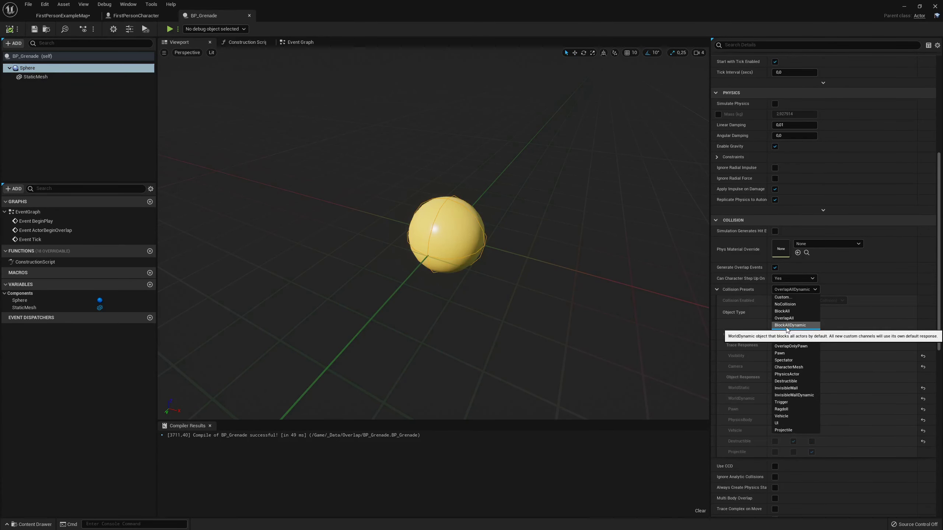
pyautogui.click(791, 325)
pyautogui.click(775, 267)
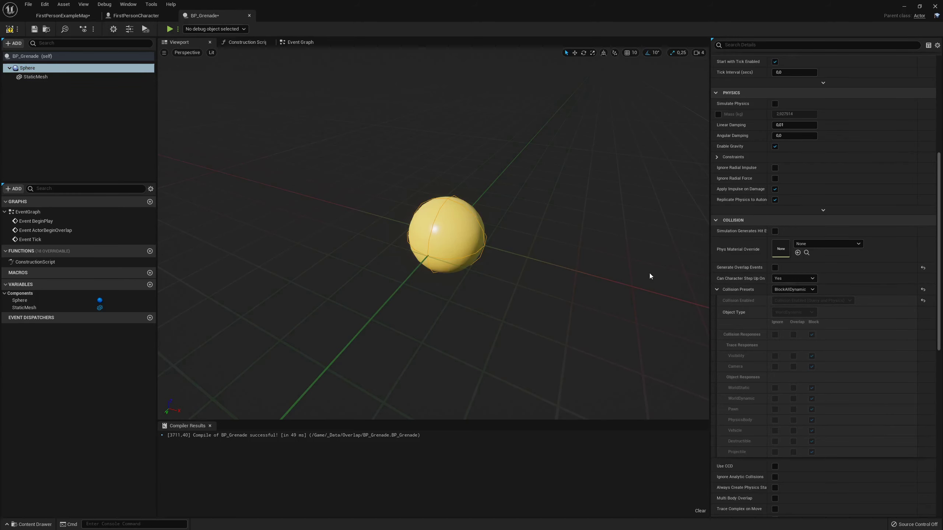
pyautogui.click(11, 30)
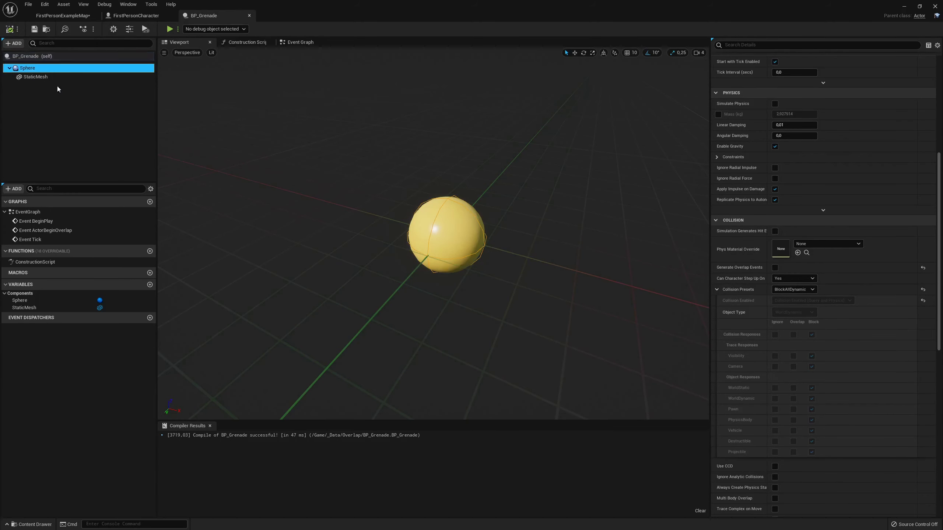
pyautogui.click(6, 44)
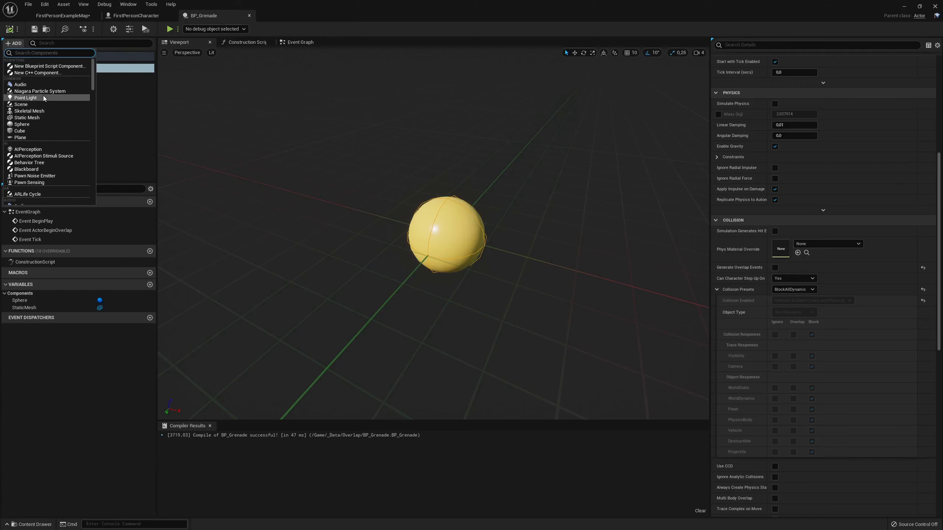
# Add a ProjectileMovement component to BP_Grenade.
pyautogui.scroll(-2, 39, 107)
pyautogui.scroll(-3, 39, 111)
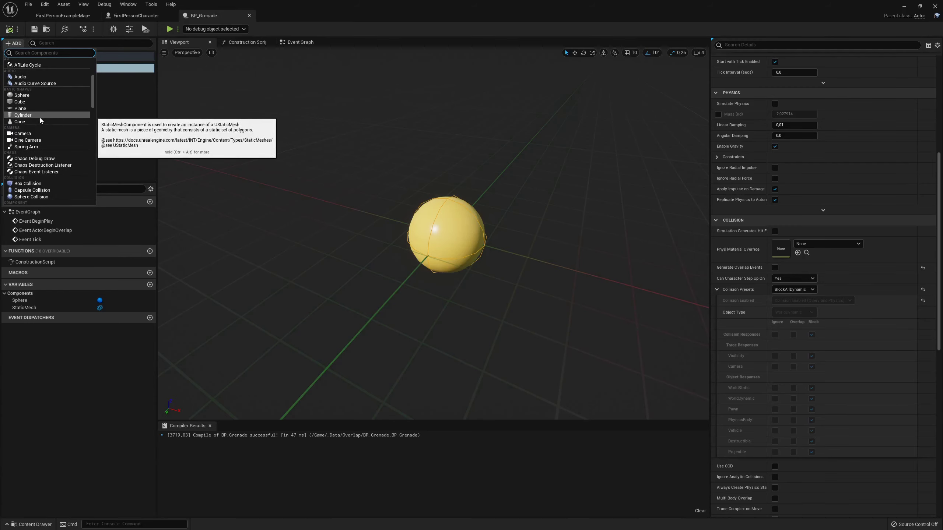
pyautogui.scroll(-3, 42, 120)
pyautogui.scroll(-3, 46, 121)
pyautogui.scroll(-3, 45, 122)
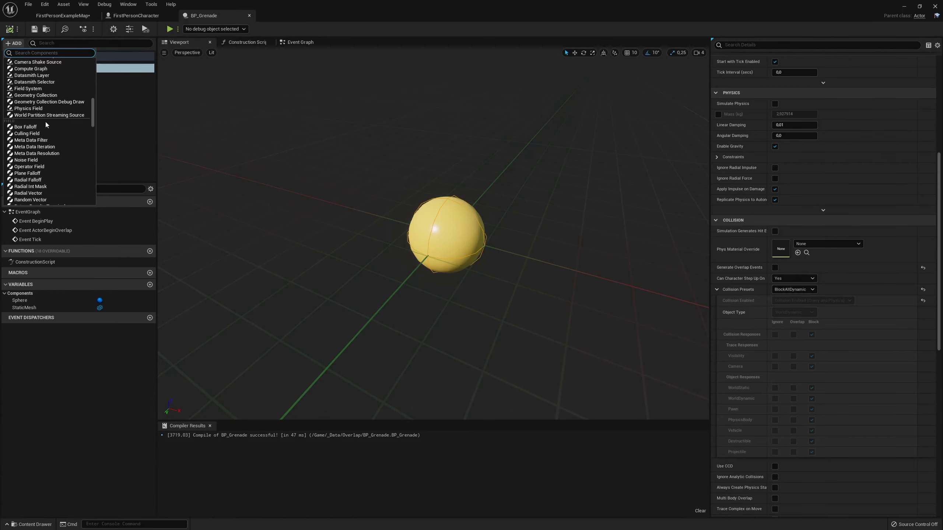
pyautogui.write('mo')
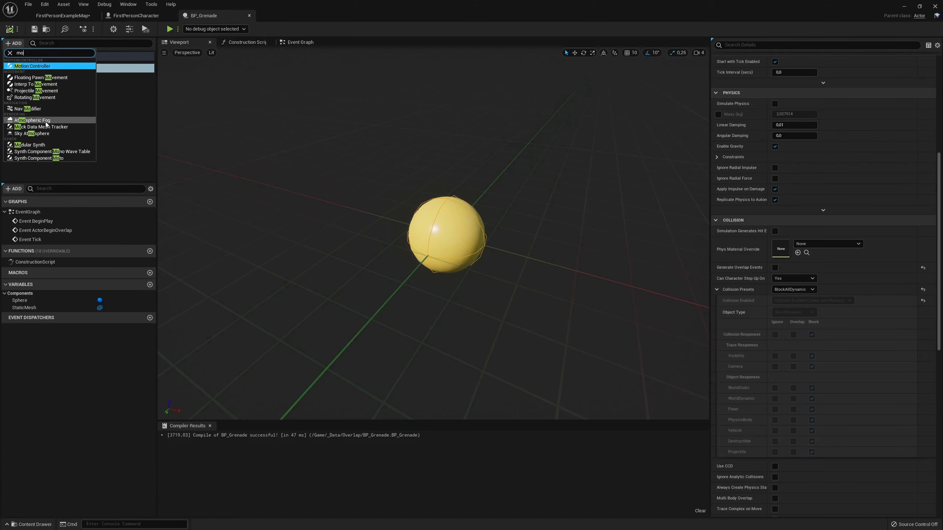
pyautogui.click(59, 90)
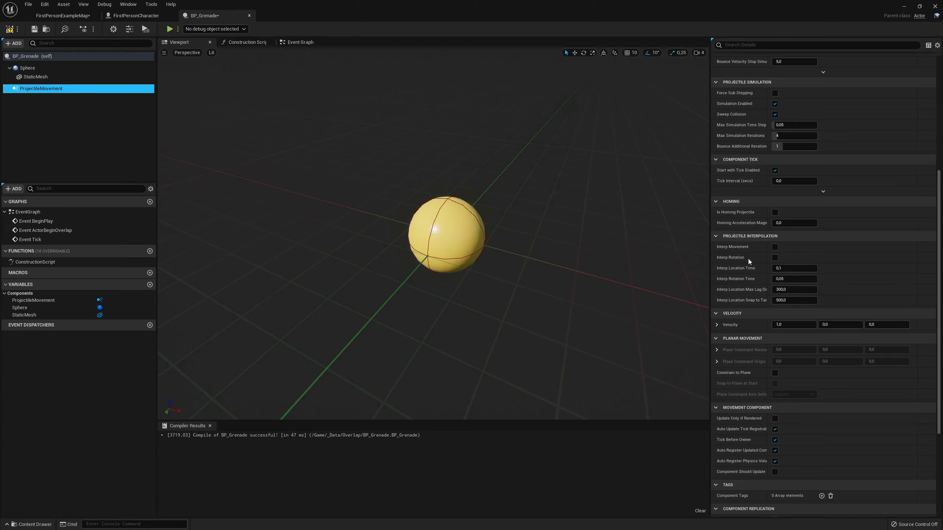
# Set ProjectileMovement's Initial Speed to 1000, compile, and switch to the Event Graph.
pyautogui.scroll(3, 736, 235)
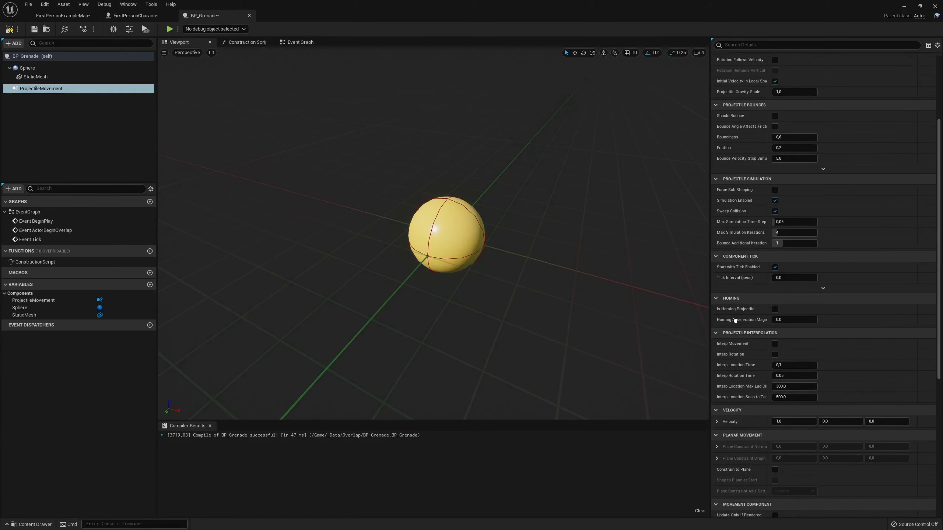
pyautogui.scroll(3, 737, 260)
pyautogui.scroll(3, 737, 282)
pyautogui.scroll(3, 738, 308)
pyautogui.scroll(-2, 769, 205)
pyautogui.write('1000')
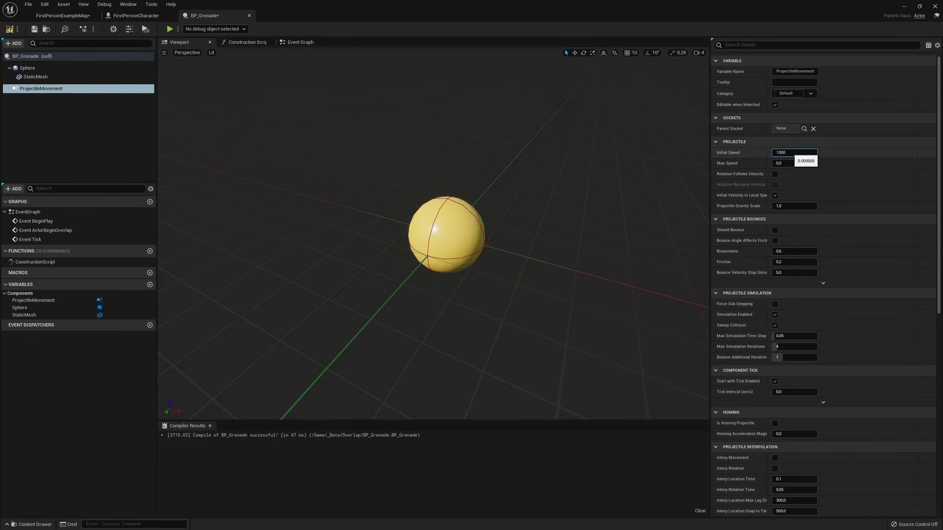
pyautogui.press('Return')
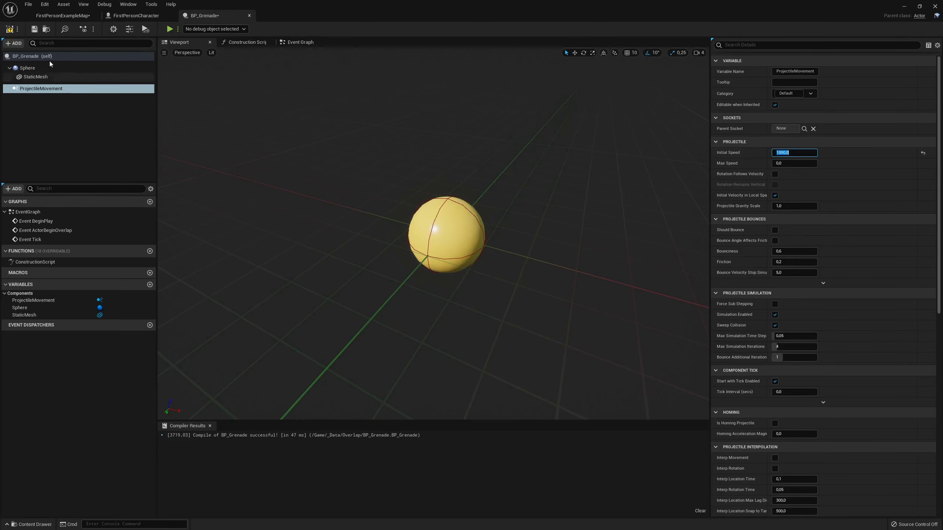
pyautogui.click(9, 28)
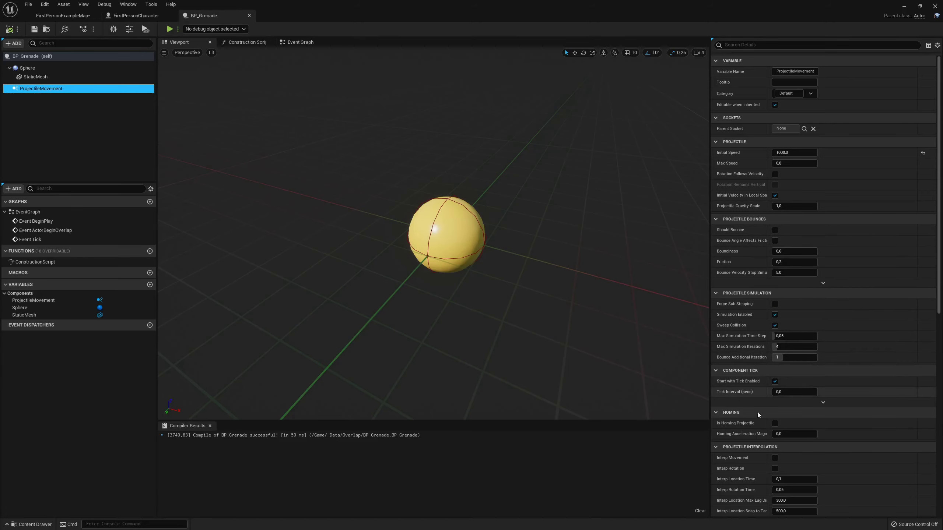
pyautogui.scroll(-3, 750, 377)
pyautogui.scroll(-5, 750, 377)
pyautogui.scroll(6, 779, 151)
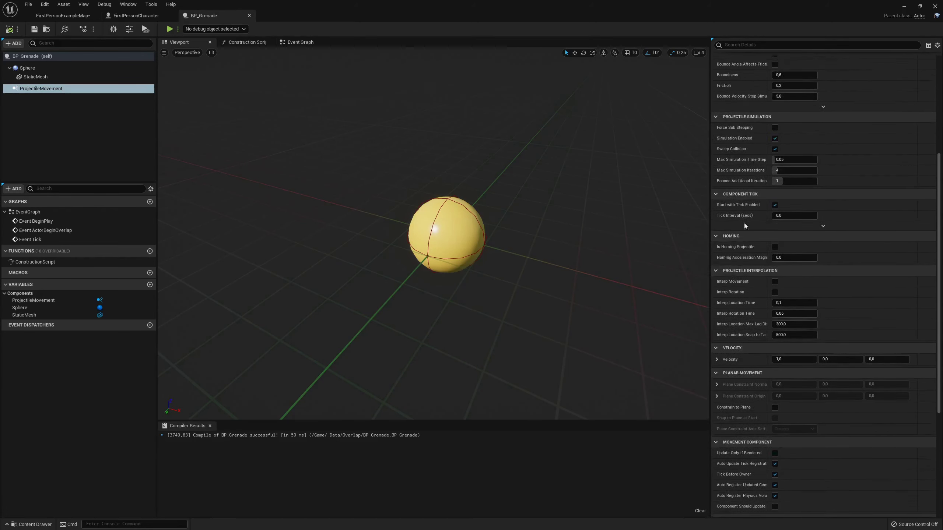
pyautogui.click(307, 44)
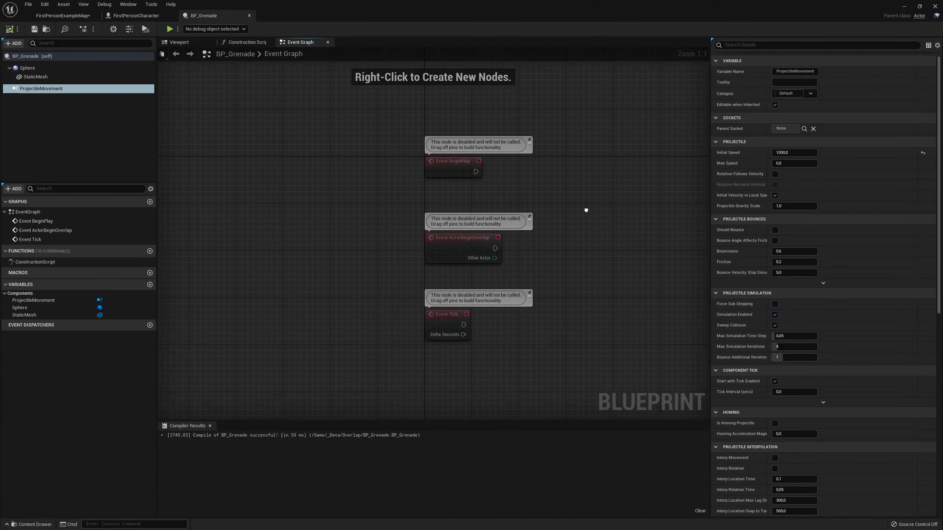
# Add the ProjectileMovement On Projectile Stop event and delete the three default event nodes.
pyautogui.scroll(-10, 825, 315)
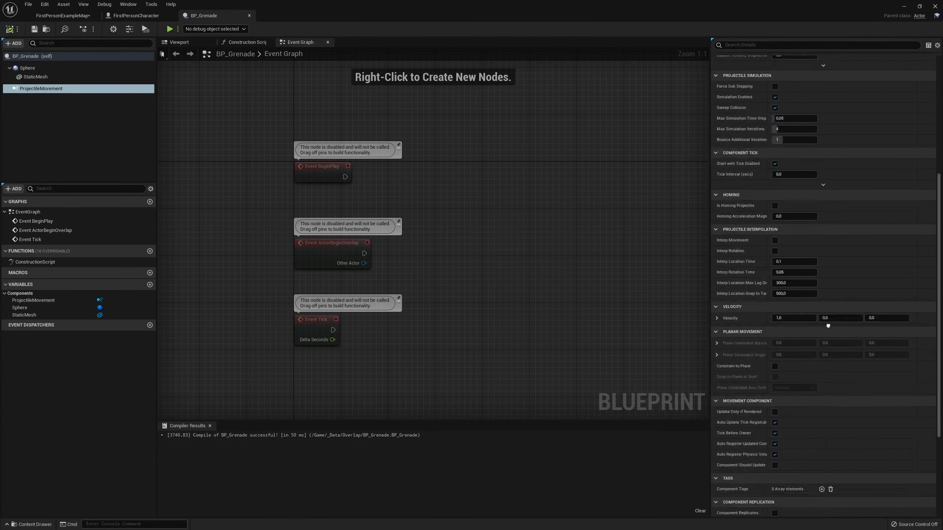
pyautogui.scroll(-10, 828, 111)
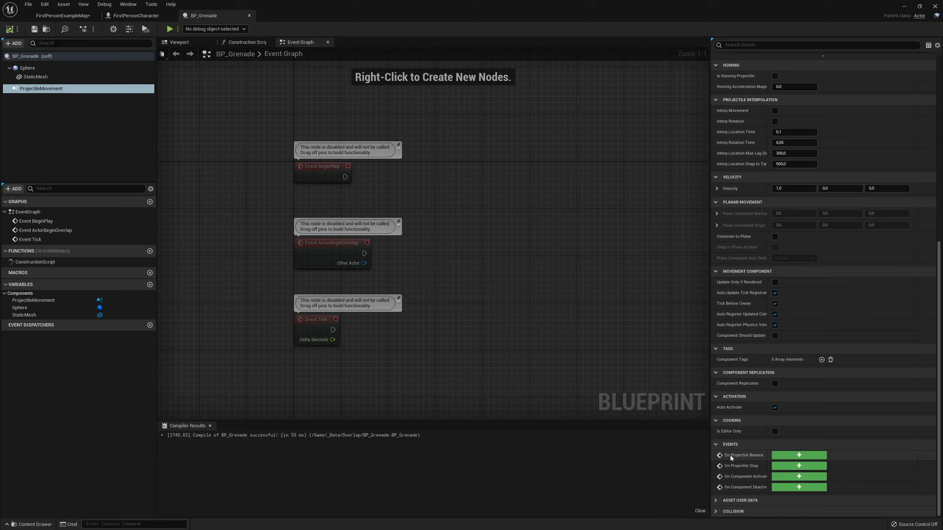
pyautogui.click(788, 467)
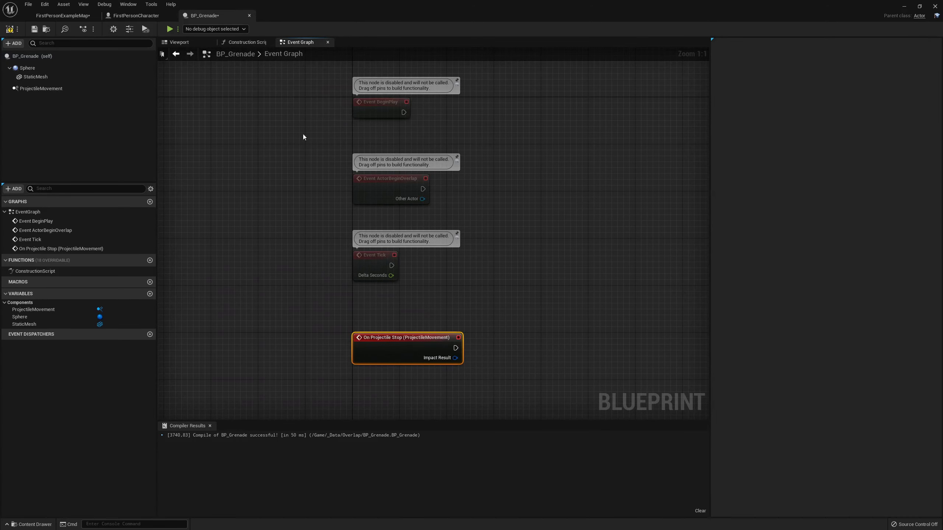
pyautogui.moveTo(304, 111); pyautogui.dragTo(421, 274)
pyautogui.press('Delete')
pyautogui.moveTo(389, 343); pyautogui.dragTo(393, 120)
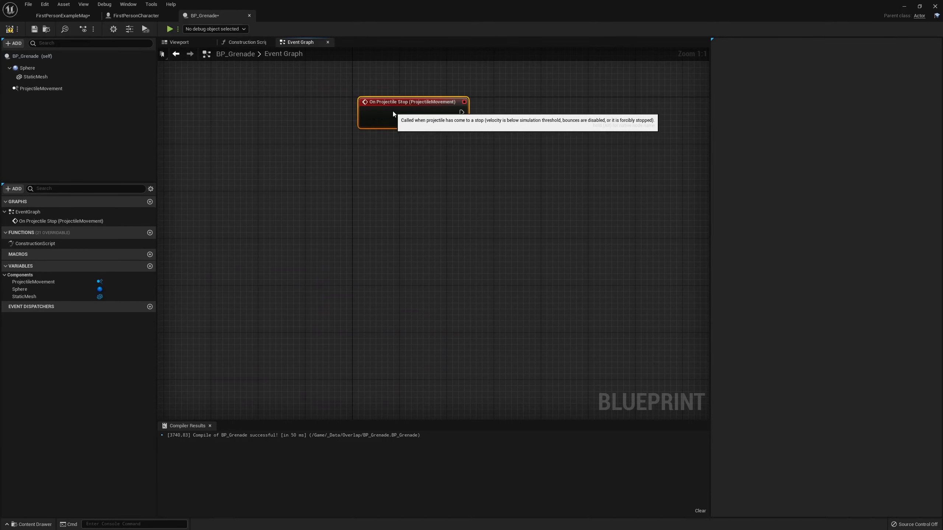
pyautogui.moveTo(393, 112); pyautogui.dragTo(395, 229, button='right')
# Connect a SphereOverlapComponents node after On Projectile Stop, replacing a mistaken SphereOverlapActors.
pyautogui.rightClick(469, 201)
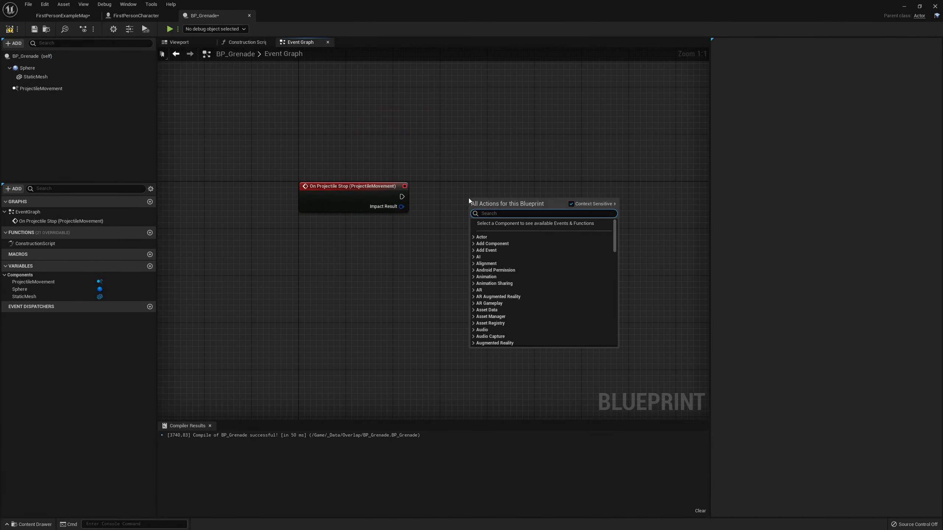
pyautogui.write('sphere ov')
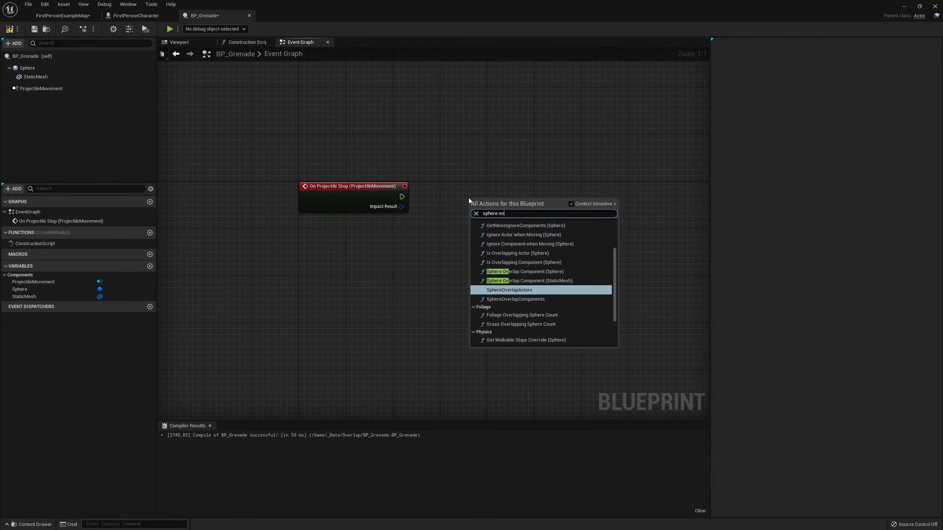
pyautogui.write('erlap')
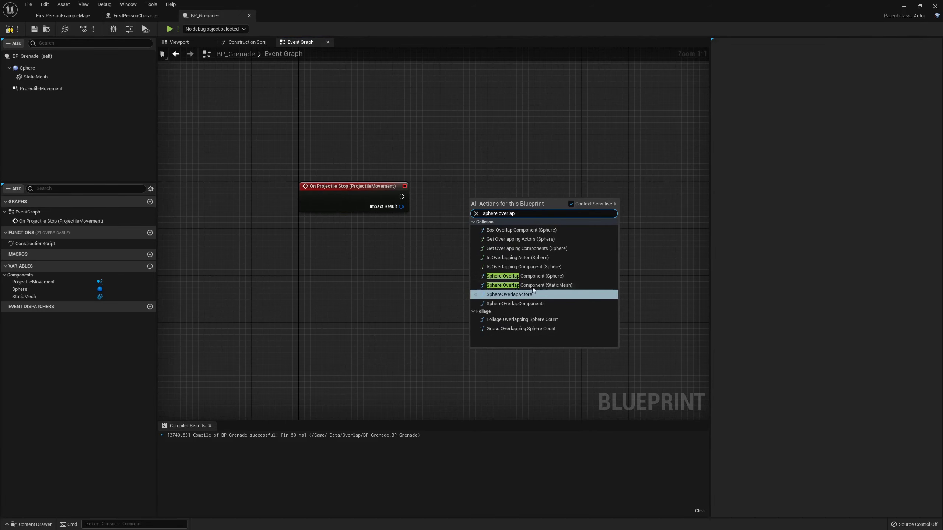
pyautogui.click(528, 294)
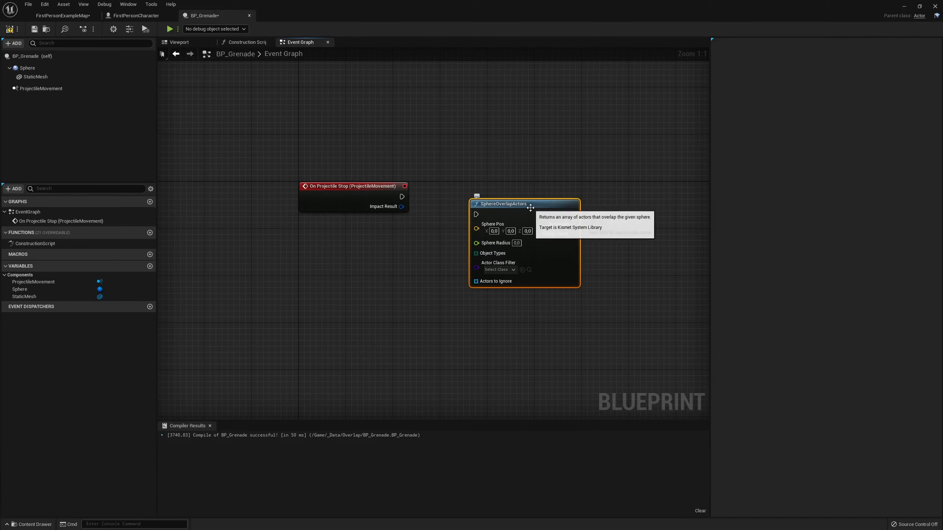
pyautogui.moveTo(563, 187); pyautogui.dragTo(528, 214, button='right')
pyautogui.press('Delete')
pyautogui.rightClick(477, 227)
pyautogui.write('s')
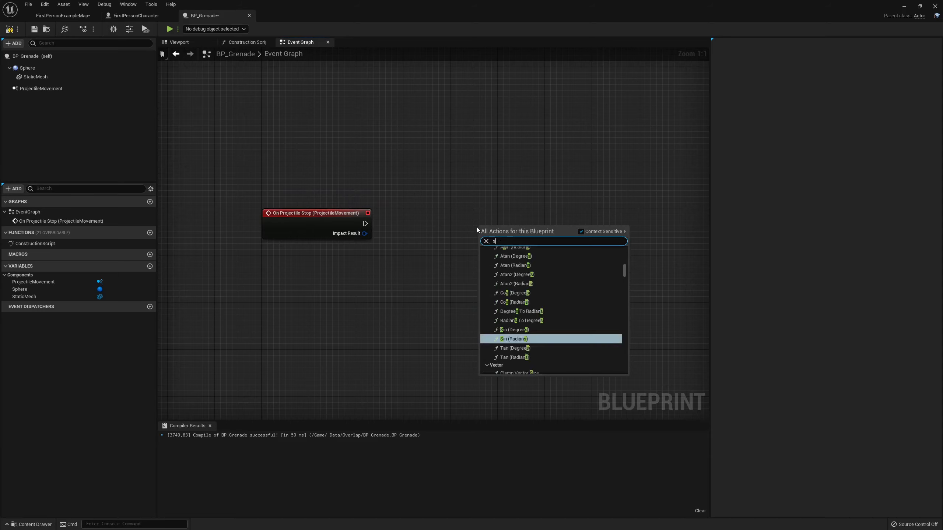
pyautogui.write('phere overlap')
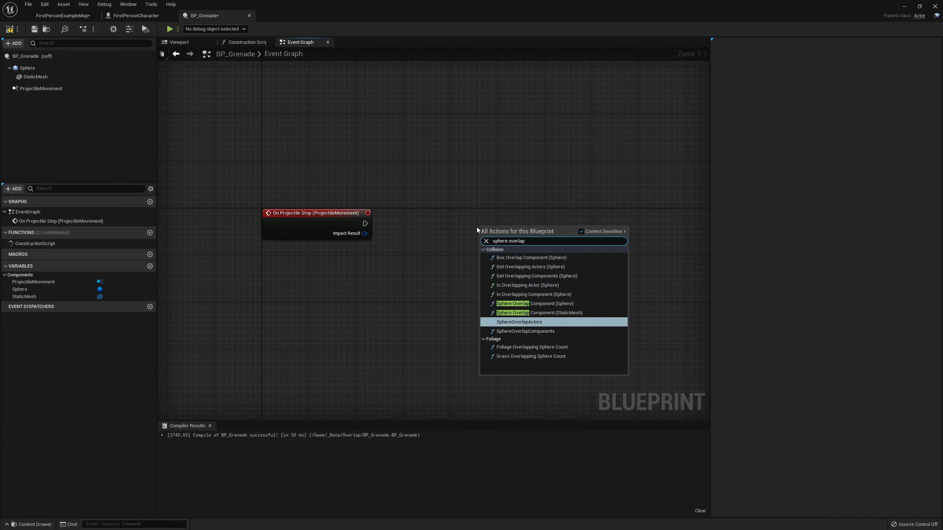
pyautogui.click(527, 332)
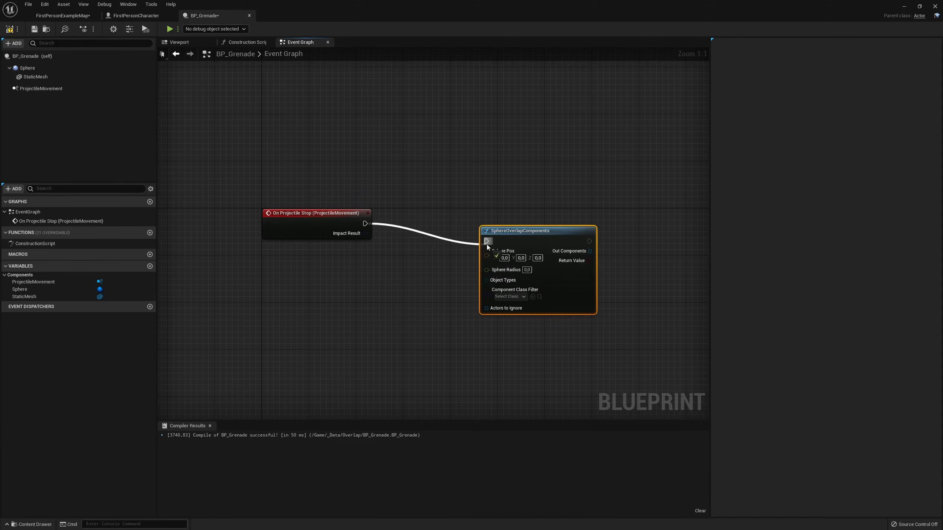
pyautogui.moveTo(490, 245); pyautogui.dragTo(461, 227)
pyautogui.moveTo(393, 270); pyautogui.dragTo(377, 276, button='right')
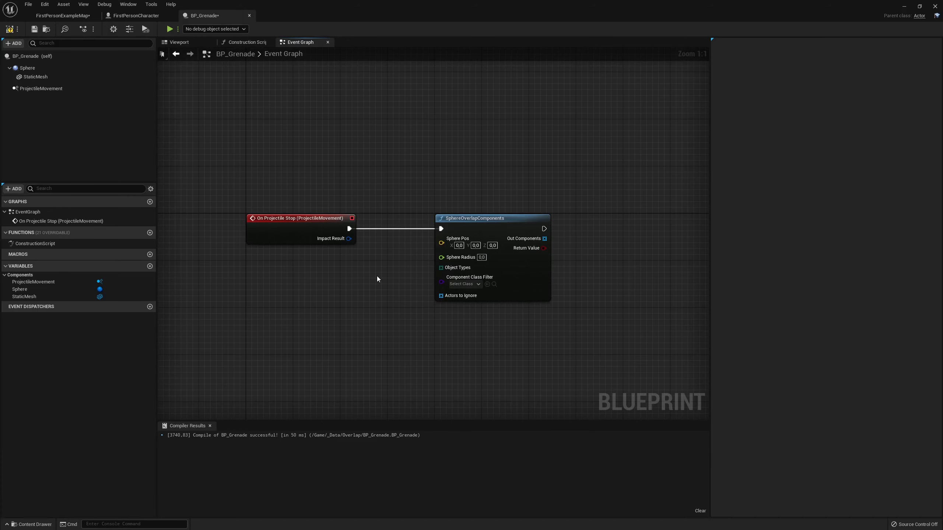
# Add a GetActorLocation node and feed it into the overlap node's Sphere Pos.
pyautogui.rightClick(378, 275)
pyautogui.click(298, 284)
pyautogui.rightClick(298, 284)
pyautogui.write('get a')
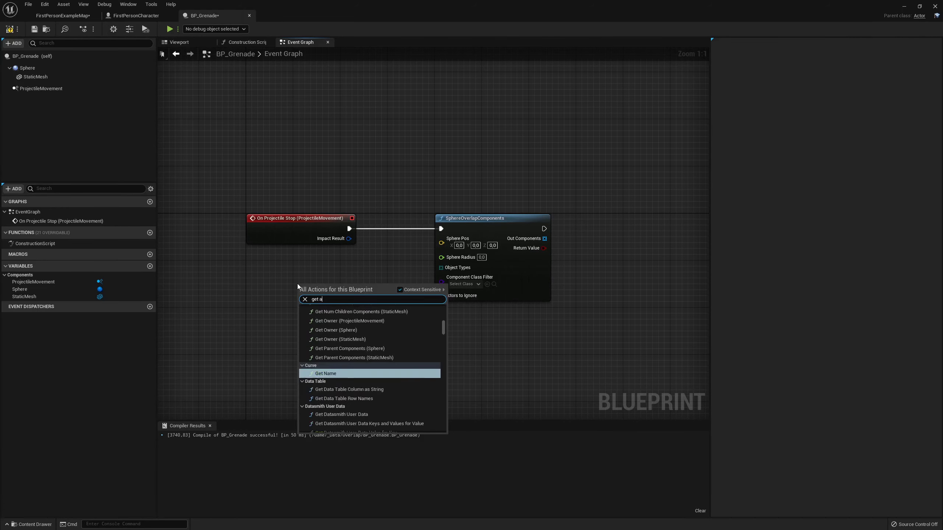
pyautogui.write('ctor lo')
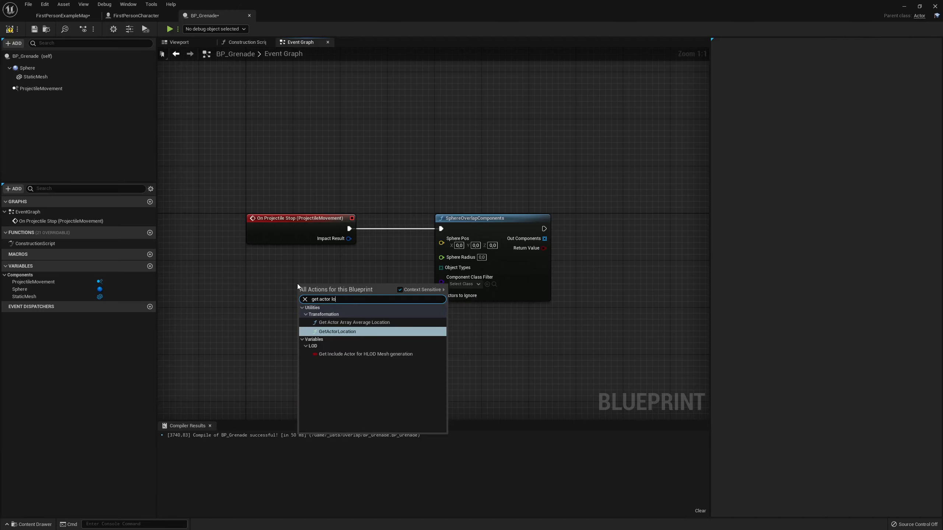
pyautogui.press('Return')
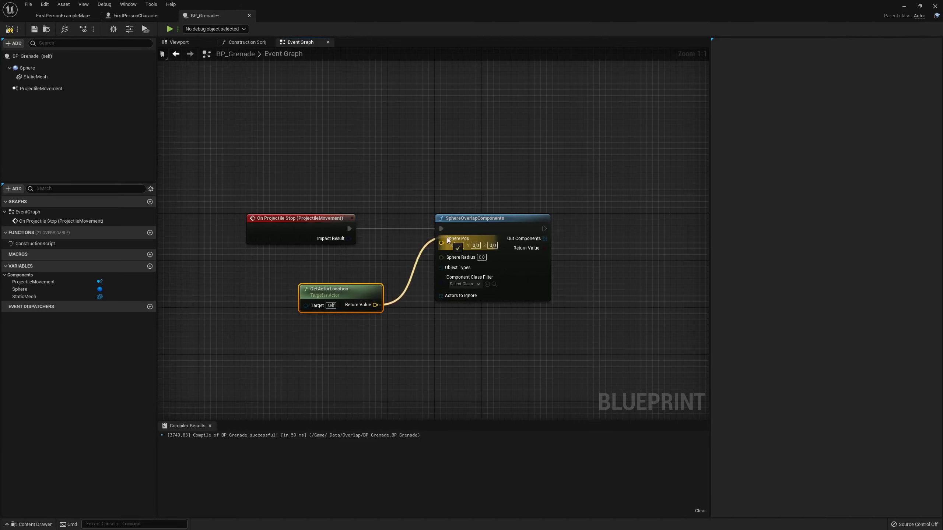
pyautogui.moveTo(375, 305)
pyautogui.mouseDown()
pyautogui.moveTo(442, 243)
pyautogui.moveTo(334, 265)
pyautogui.mouseUp()
pyautogui.click(389, 297)
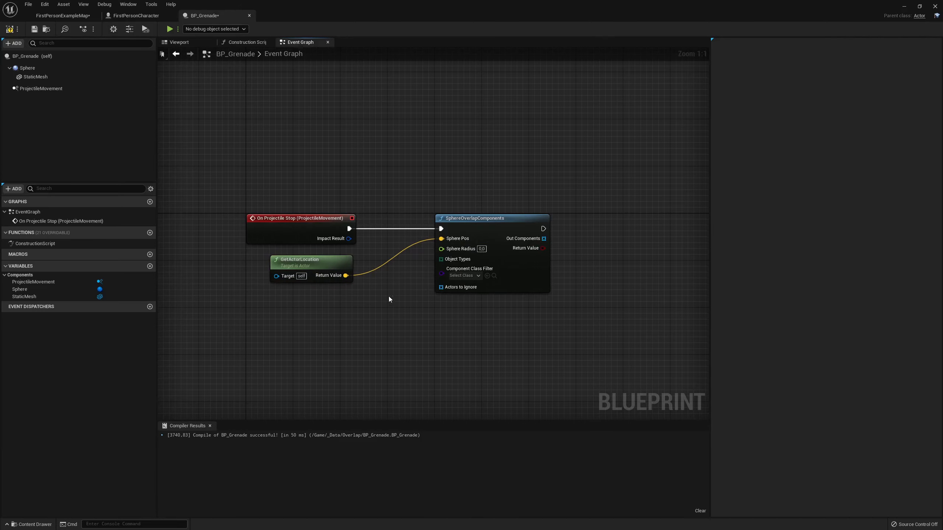
pyautogui.moveTo(411, 181); pyautogui.dragTo(416, 196, button='right')
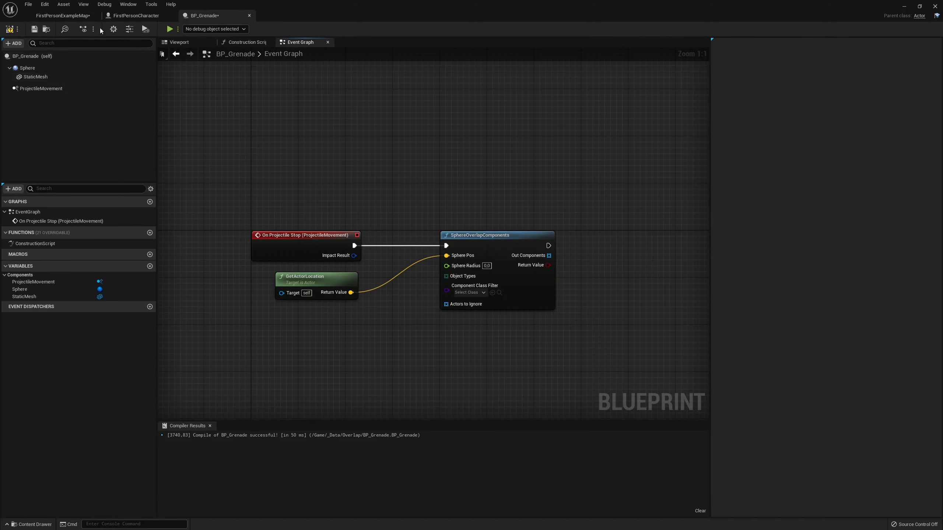
# Return to the FirstPersonExampleMap level.
pyautogui.click(63, 16)
pyautogui.scroll(-3, 425, 284)
pyautogui.scroll(-5, 371, 216)
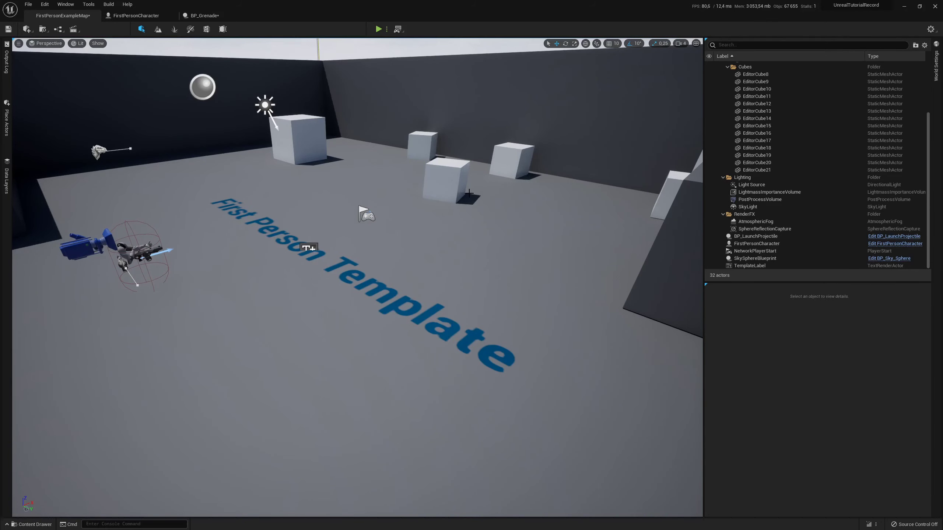
# Select EditorCube11 and scroll its Details to the Physics section showing Simulate Physics.
pyautogui.click(448, 177)
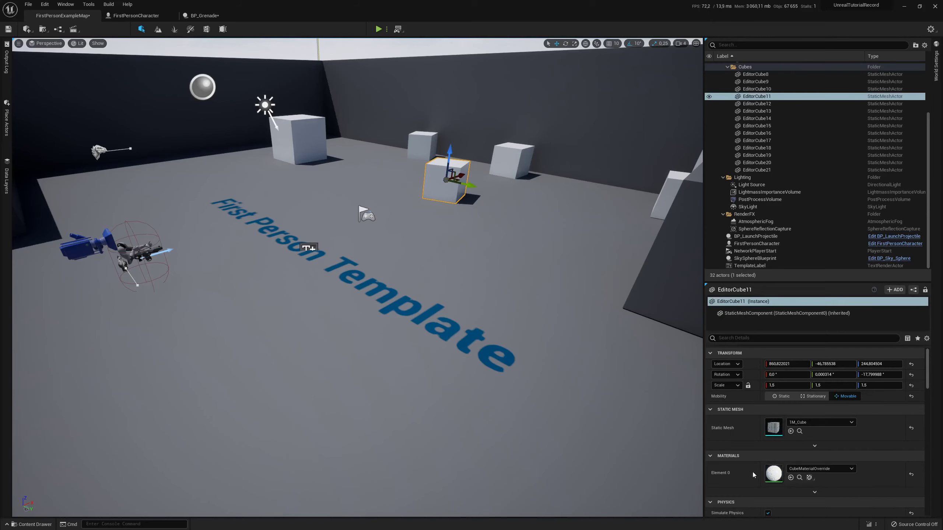
pyautogui.scroll(-3, 753, 475)
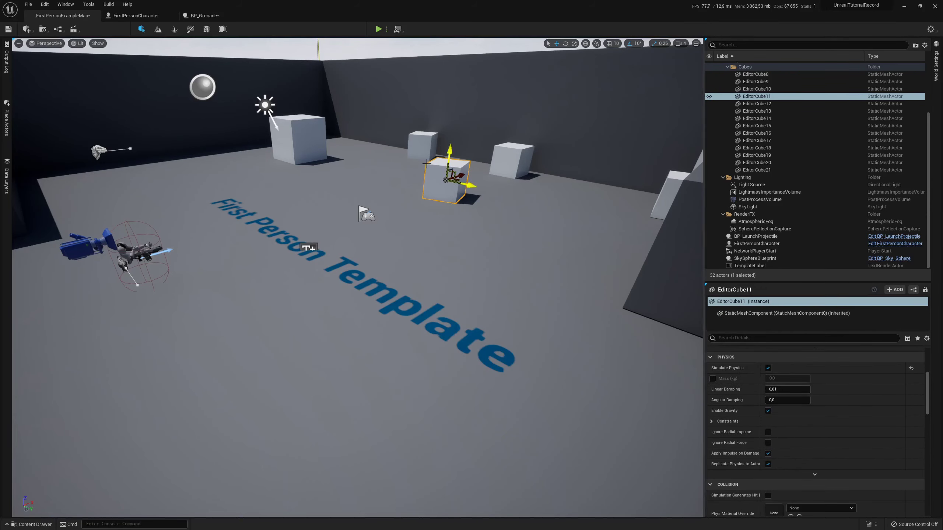
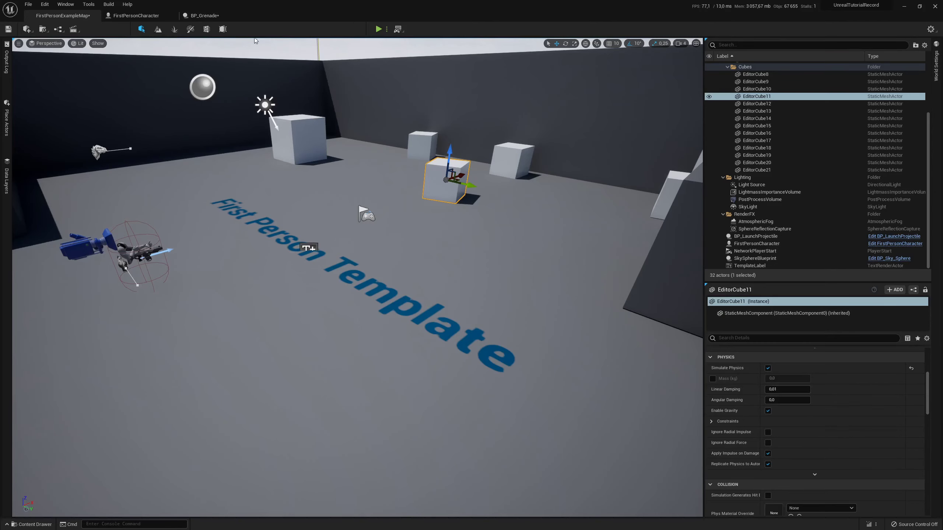
# In BP_Grenade's Event Graph, set the overlap node's Sphere Radius to 500.
pyautogui.click(214, 19)
pyautogui.moveTo(403, 204); pyautogui.dragTo(395, 195, button='right')
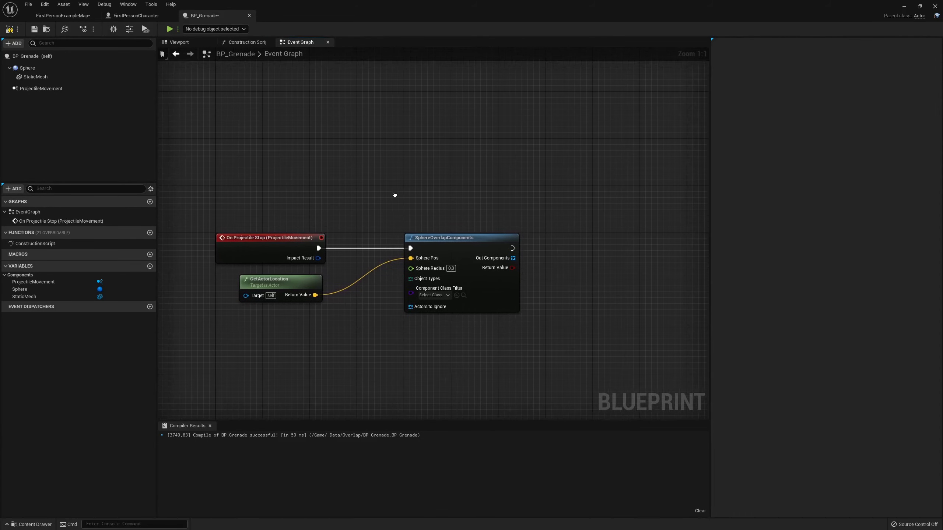
pyautogui.press('Home')
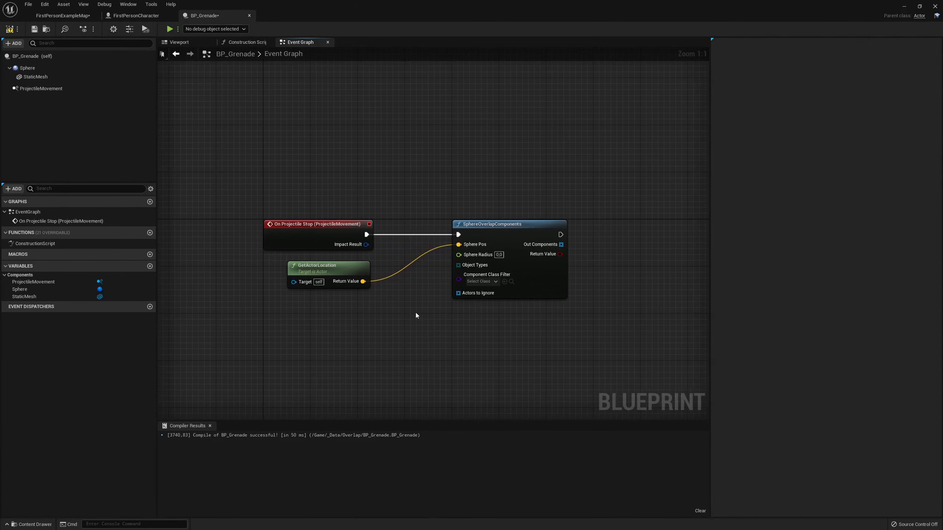
pyautogui.click(528, 253)
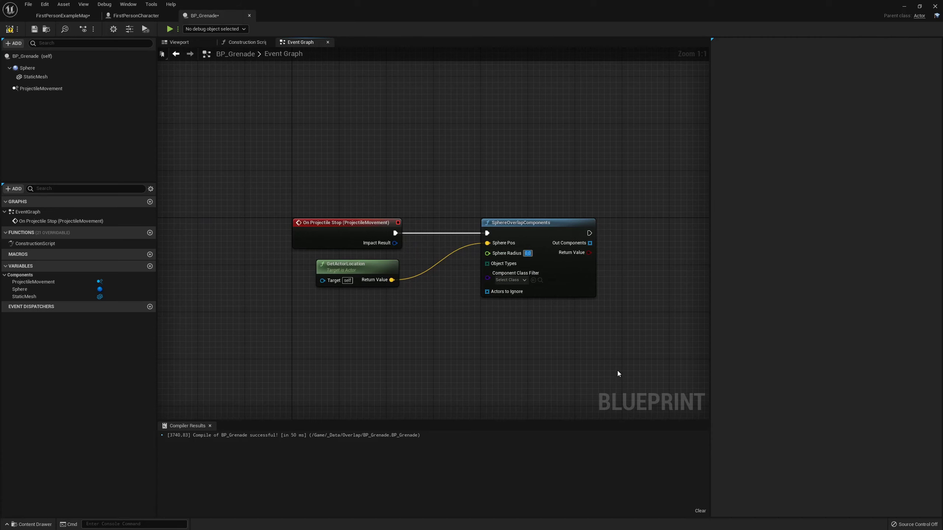
pyautogui.write('500')
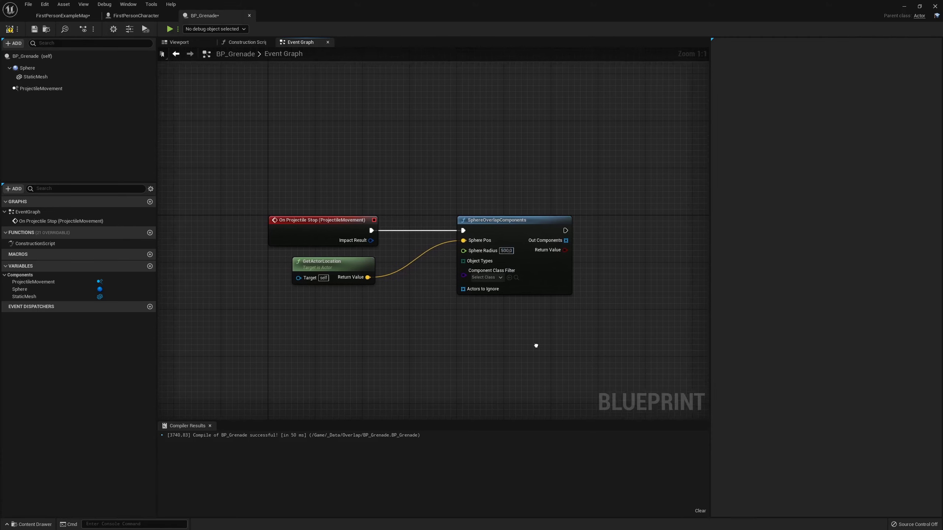
# Feed Object Types from a Make Array node whose first entry is WorldDynamic.
pyautogui.moveTo(463, 312); pyautogui.dragTo(436, 309, button='right')
pyautogui.moveTo(459, 261); pyautogui.dragTo(368, 323)
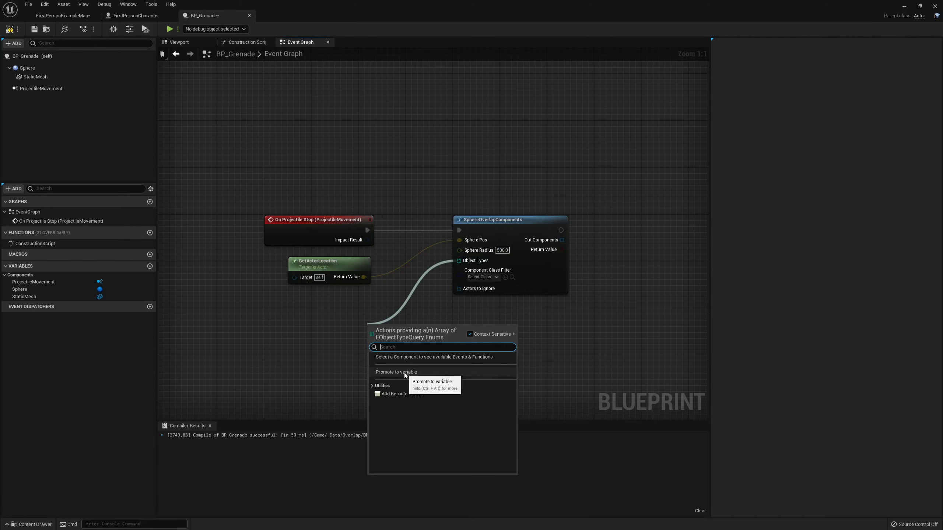
pyautogui.write('make array')
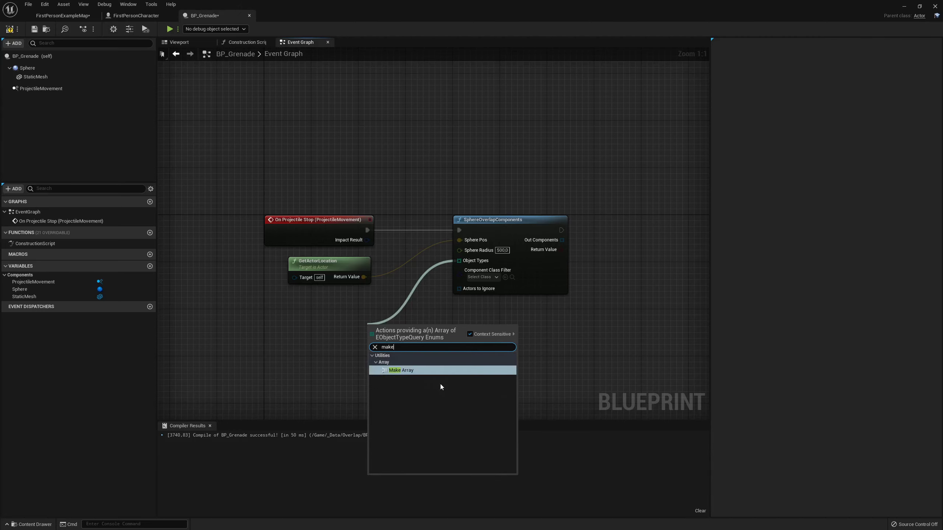
pyautogui.click(440, 384)
pyautogui.moveTo(446, 336); pyautogui.dragTo(348, 307)
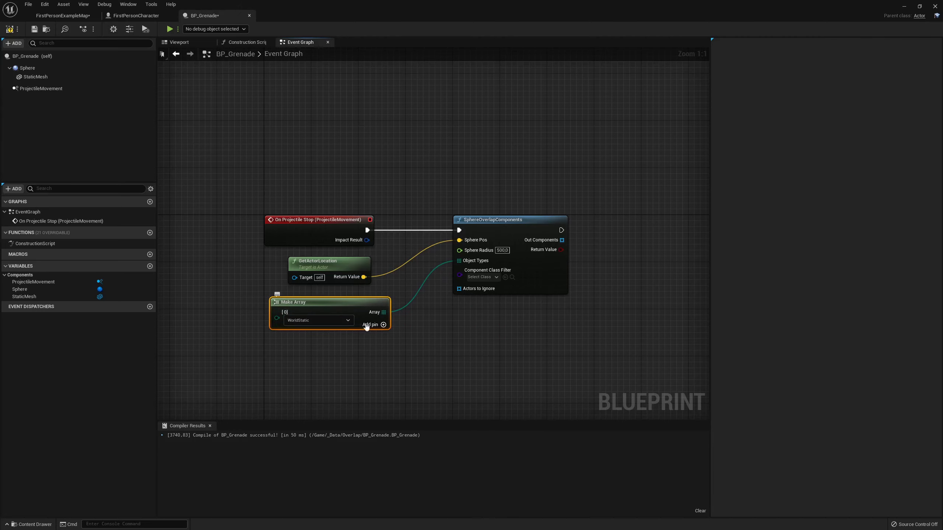
pyautogui.click(340, 323)
pyautogui.click(300, 334)
# Add PhysicsBody as the second object type and remove the extra third entry.
pyautogui.click(382, 324)
pyautogui.click(318, 342)
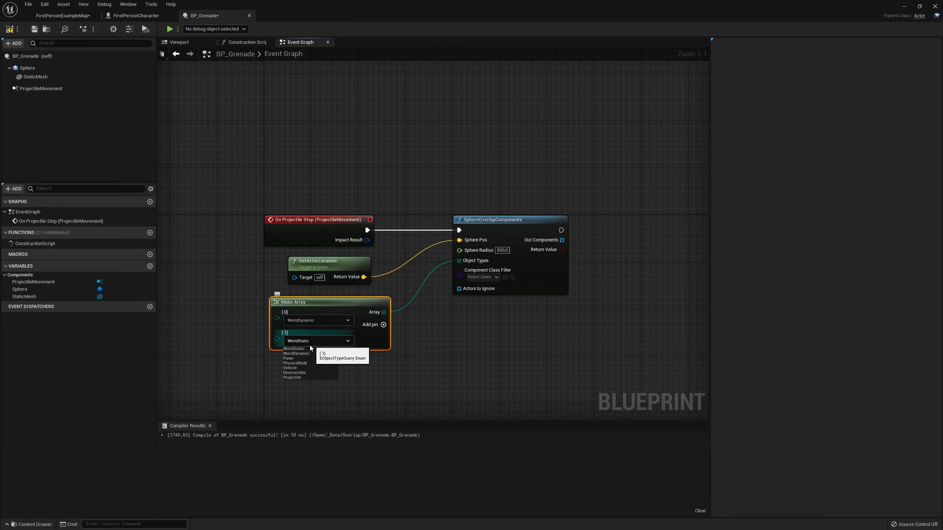
pyautogui.click(303, 363)
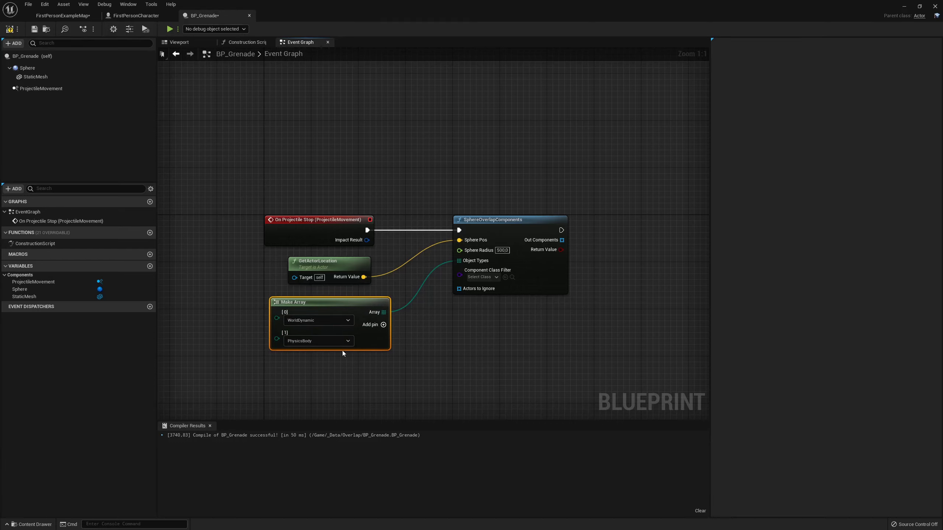
pyautogui.click(383, 324)
pyautogui.click(312, 362)
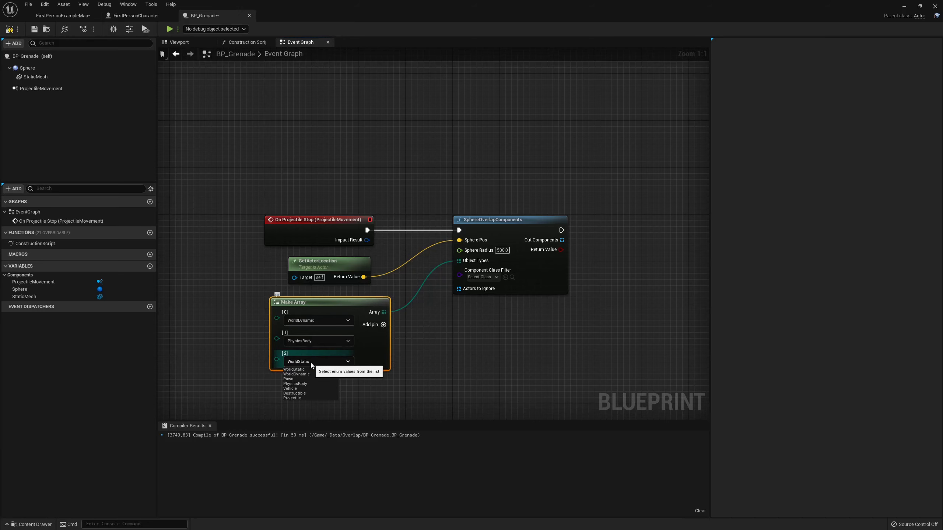
pyautogui.click(311, 363)
pyautogui.rightClick(305, 362)
pyautogui.click(330, 434)
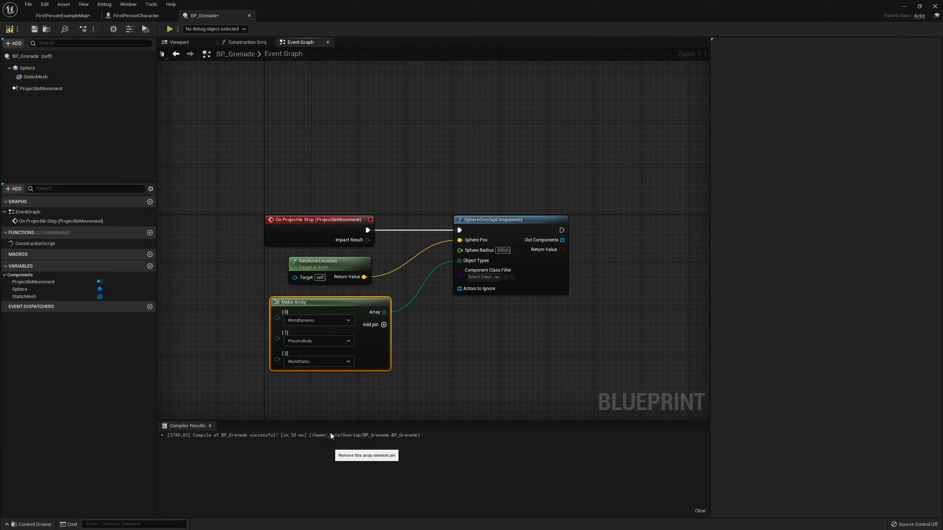
# Wire a Make Array holding a Self reference into Actors to Ignore.
pyautogui.moveTo(466, 313)
pyautogui.mouseDown(button='right')
pyautogui.moveTo(415, 288)
pyautogui.moveTo(432, 262)
pyautogui.mouseUp(button='right')
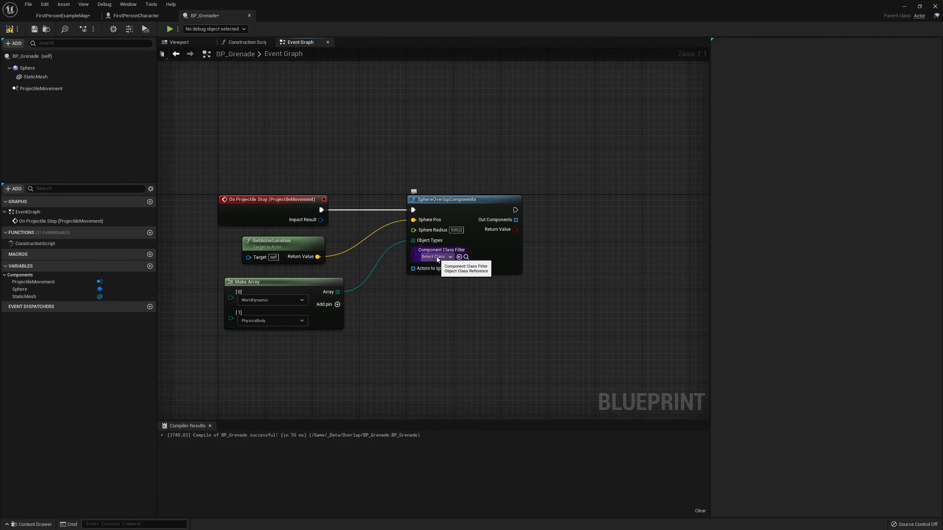
pyautogui.moveTo(413, 268); pyautogui.dragTo(413, 330)
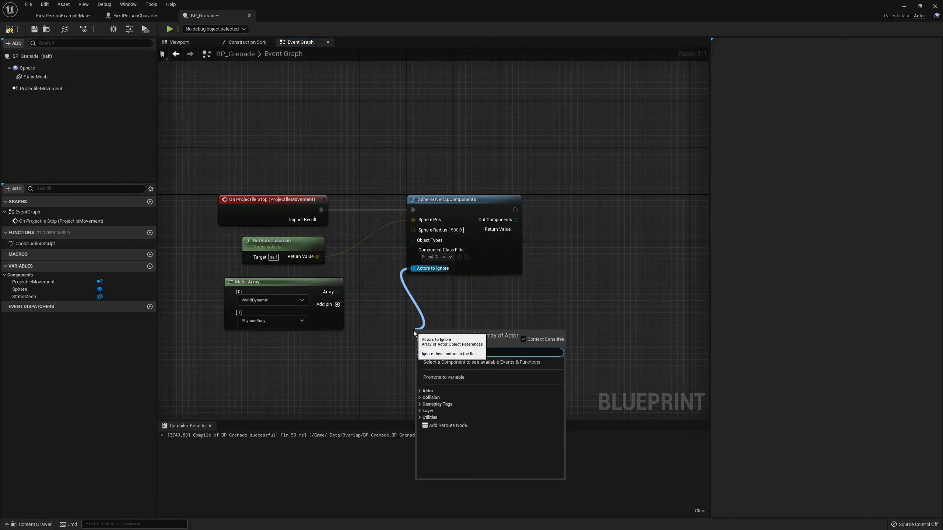
pyautogui.write('make array')
pyautogui.press('Return')
pyautogui.moveTo(413, 330); pyautogui.dragTo(451, 290, button='right')
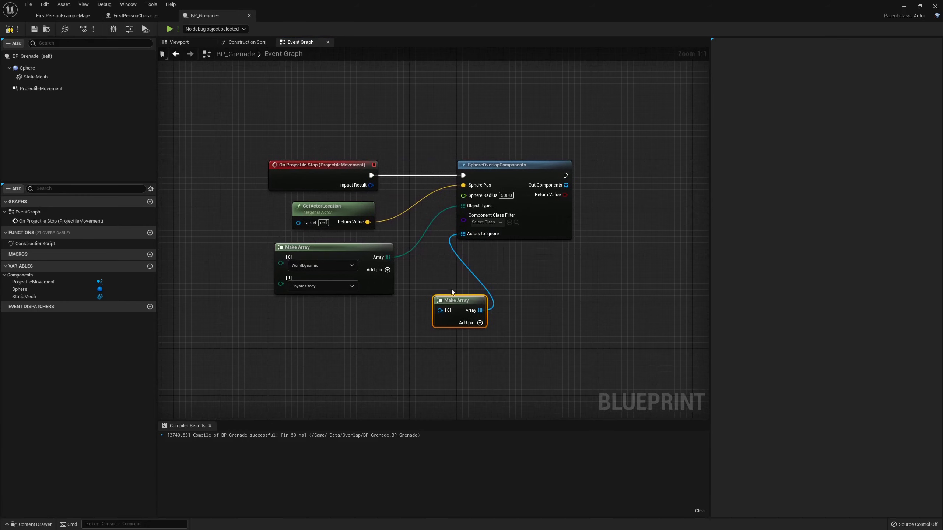
pyautogui.moveTo(453, 301)
pyautogui.mouseDown()
pyautogui.moveTo(329, 337)
pyautogui.moveTo(297, 329)
pyautogui.mouseUp()
pyautogui.write('self')
pyautogui.press('Return')
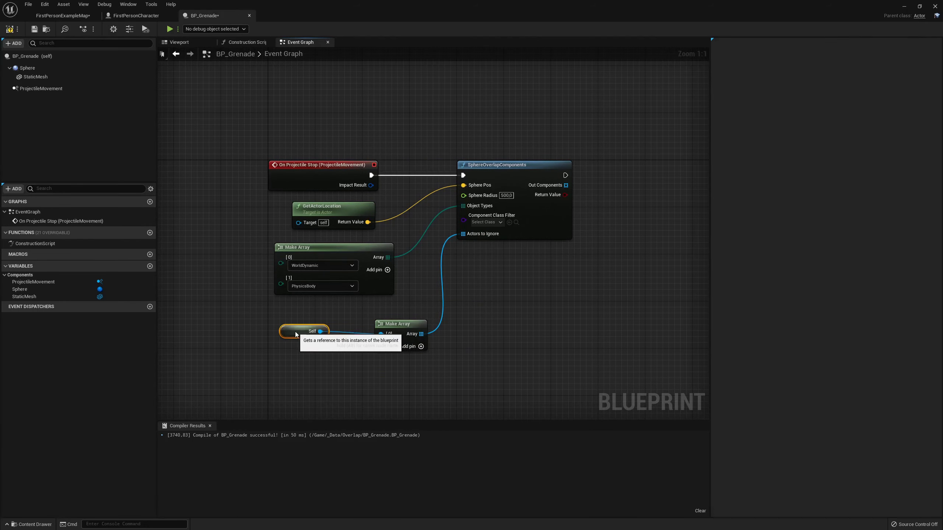
pyautogui.moveTo(382, 381); pyautogui.dragTo(379, 352, button='right')
pyautogui.moveTo(396, 318); pyautogui.dragTo(378, 312)
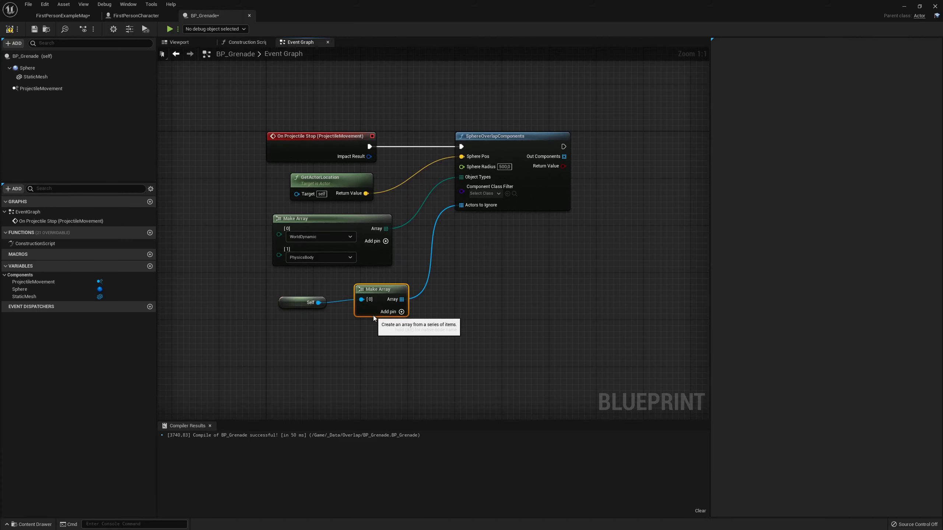
pyautogui.moveTo(549, 260); pyautogui.dragTo(500, 289, button='right')
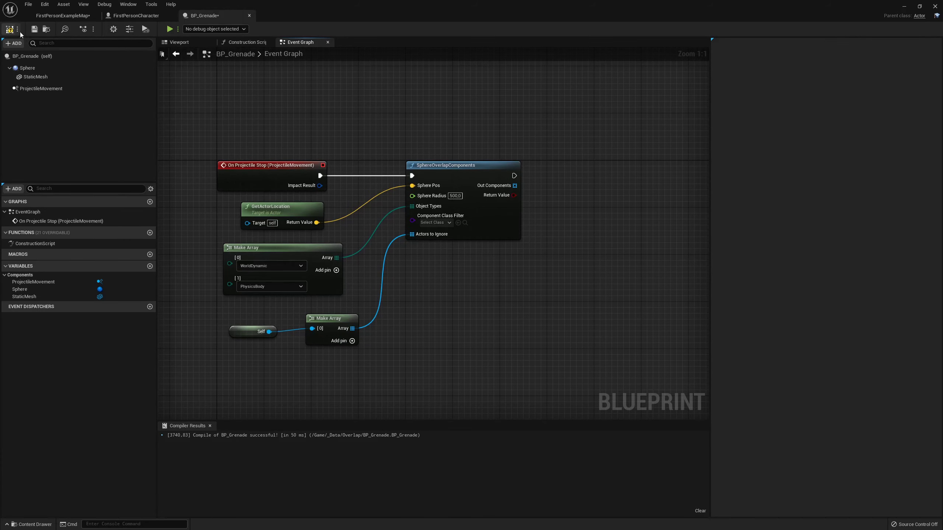
pyautogui.moveTo(572, 144); pyautogui.dragTo(460, 190, button='right')
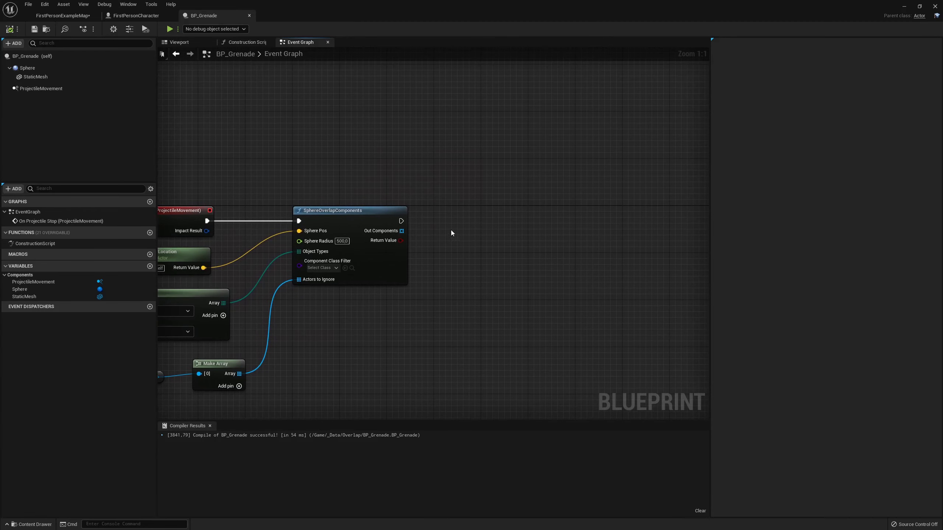
# Branch on the overlap Return Value and run a For Each Loop over Out Components when True.
pyautogui.click(447, 207)
pyautogui.moveTo(402, 240)
pyautogui.mouseDown()
pyautogui.moveTo(456, 229)
pyautogui.moveTo(452, 221)
pyautogui.mouseUp()
pyautogui.moveTo(482, 213); pyautogui.dragTo(433, 222, button='right')
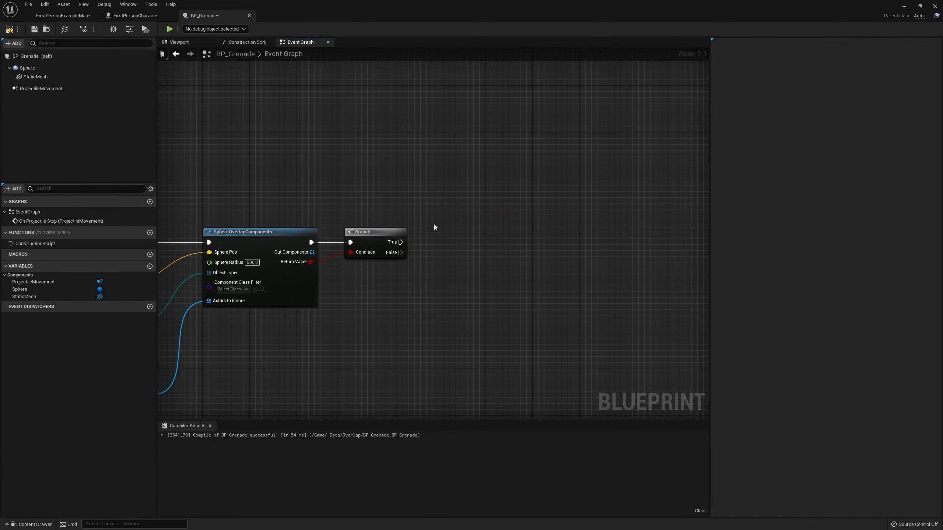
pyautogui.moveTo(312, 252)
pyautogui.mouseDown()
pyautogui.moveTo(410, 311)
pyautogui.moveTo(464, 237)
pyautogui.mouseUp()
pyautogui.write('for')
pyautogui.press('Return')
pyautogui.moveTo(401, 243); pyautogui.dragTo(441, 247)
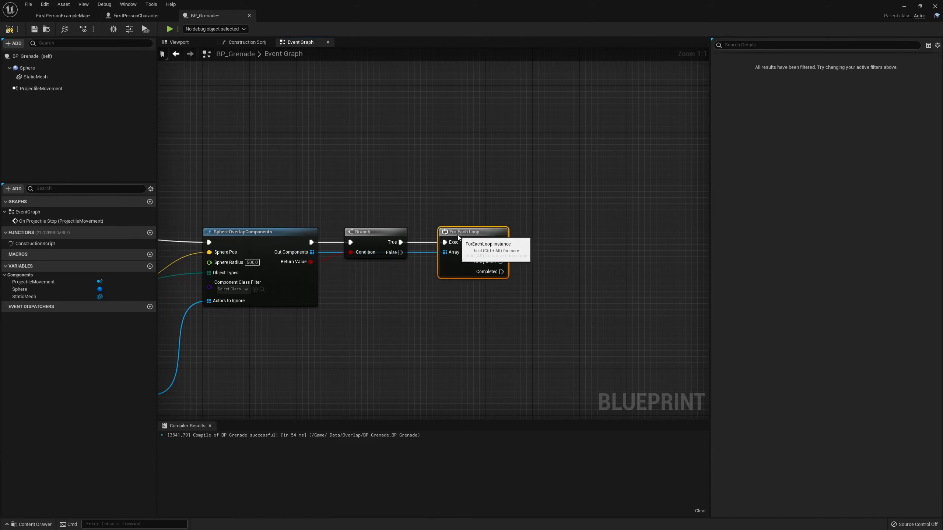
# Check Is Simulating Physics on each array element and branch on the result inside the loop body.
pyautogui.moveTo(527, 260); pyautogui.dragTo(393, 278, button='right')
pyautogui.moveTo(357, 275); pyautogui.dragTo(412, 300)
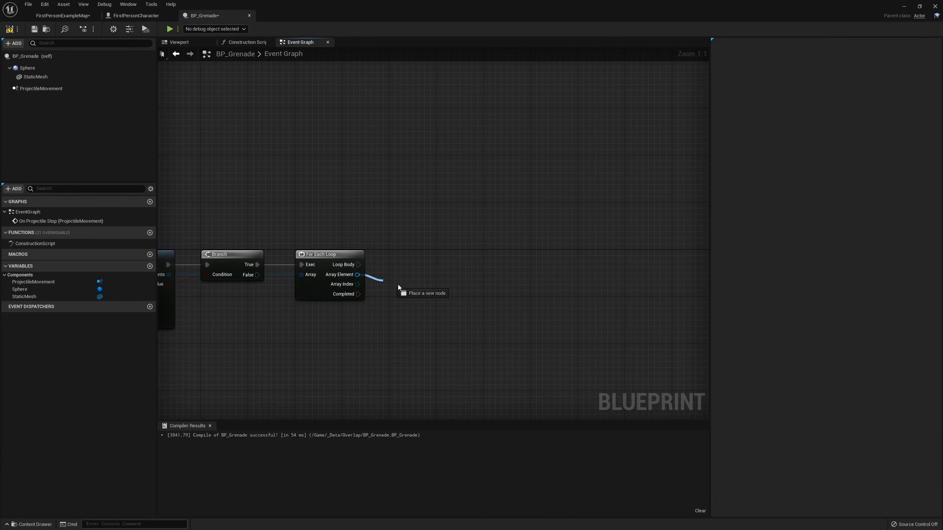
pyautogui.write('is')
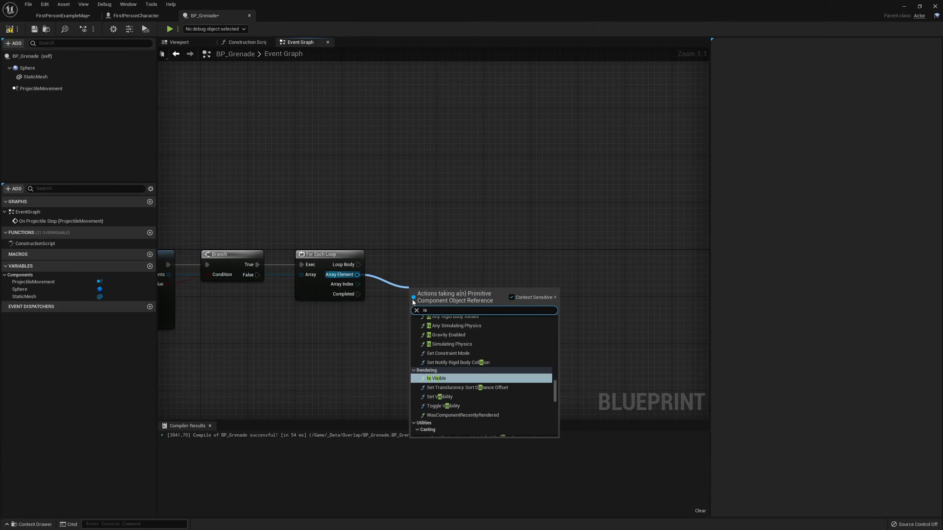
pyautogui.click(457, 344)
pyautogui.moveTo(437, 293); pyautogui.dragTo(355, 317, button='right')
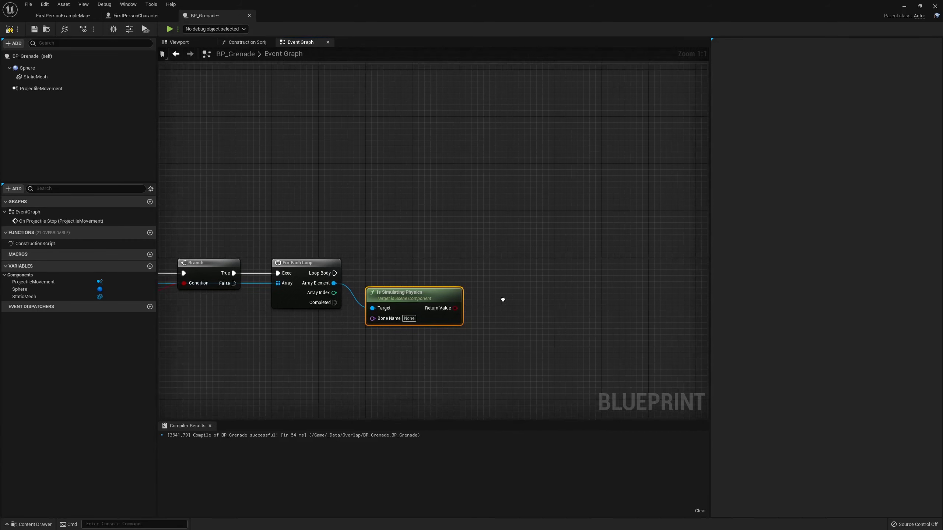
pyautogui.click(432, 298)
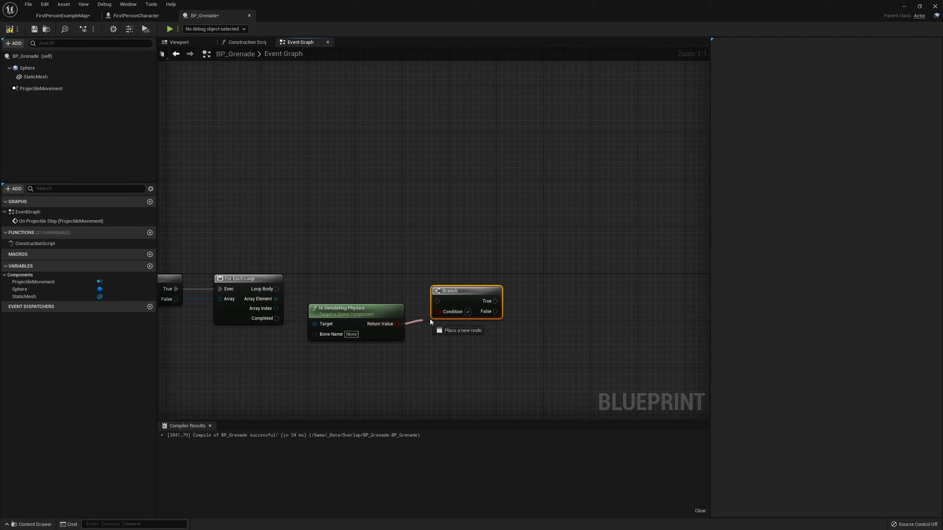
pyautogui.moveTo(430, 319); pyautogui.dragTo(439, 311)
pyautogui.moveTo(284, 289); pyautogui.dragTo(278, 289)
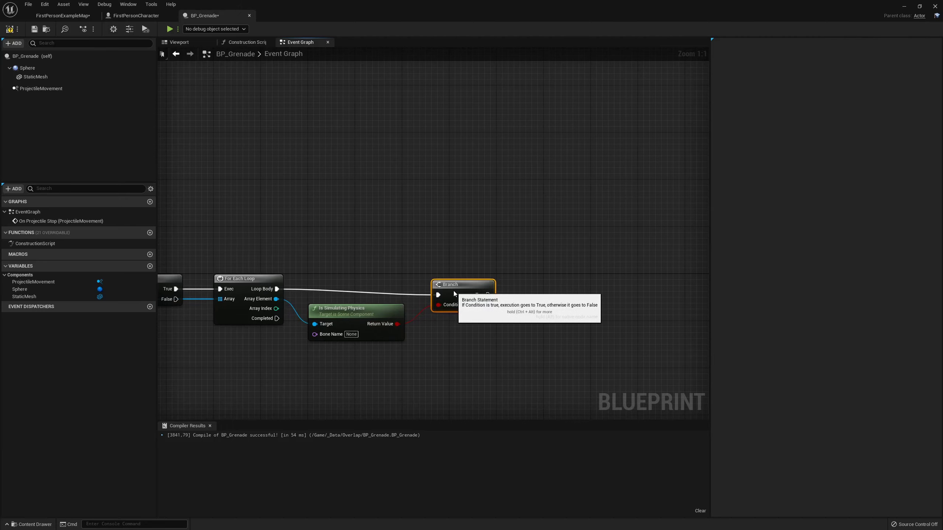
pyautogui.press('q')
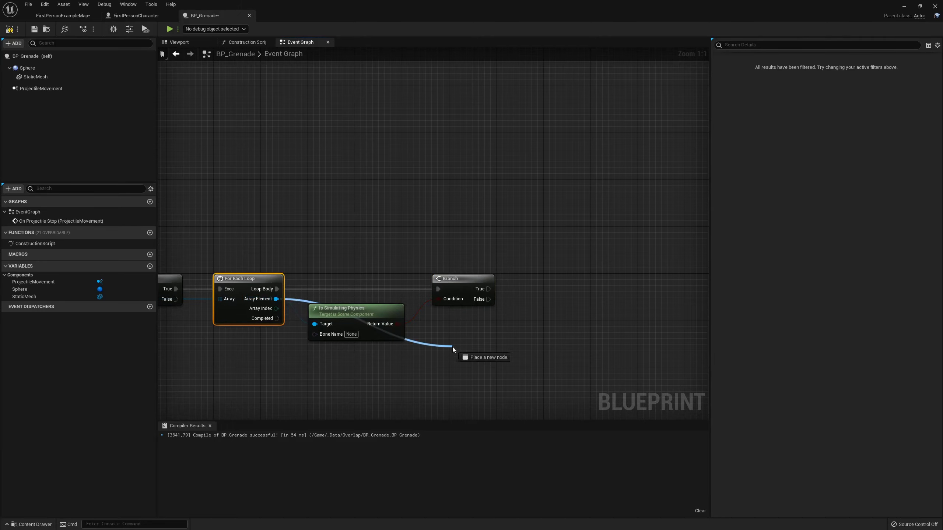
# Call Set Enable Gravity on the array element from the physics Branch's True output.
pyautogui.moveTo(267, 295); pyautogui.dragTo(453, 347)
pyautogui.write('set enab')
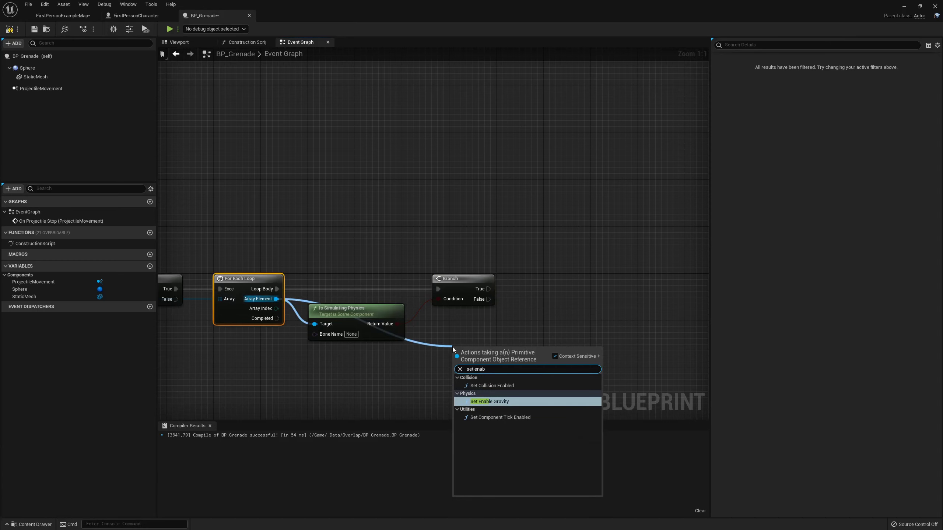
pyautogui.click(504, 401)
pyautogui.moveTo(494, 347); pyautogui.dragTo(550, 273)
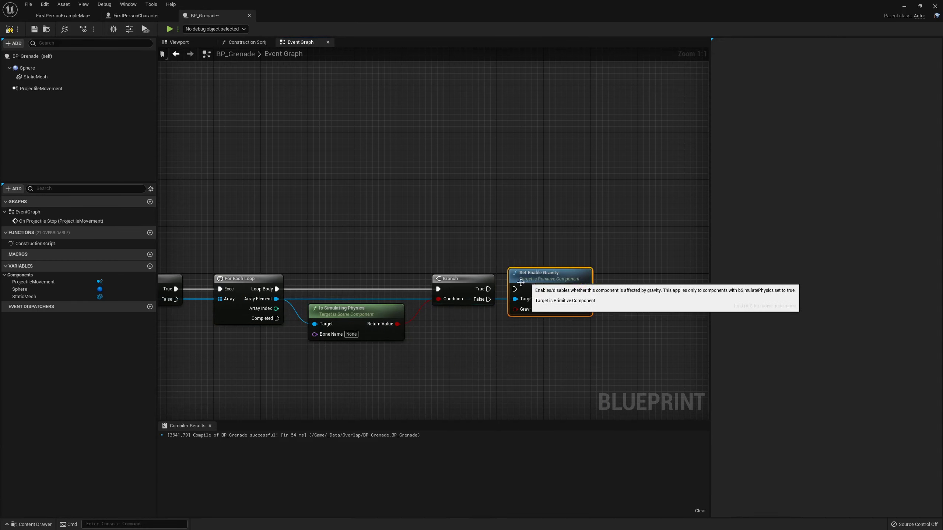
pyautogui.moveTo(489, 289); pyautogui.dragTo(515, 289)
pyautogui.moveTo(585, 331)
pyautogui.mouseDown(button='right')
pyautogui.moveTo(468, 334)
pyautogui.moveTo(350, 309)
pyautogui.mouseUp(button='right')
pyautogui.moveTo(231, 272); pyautogui.dragTo(417, 312)
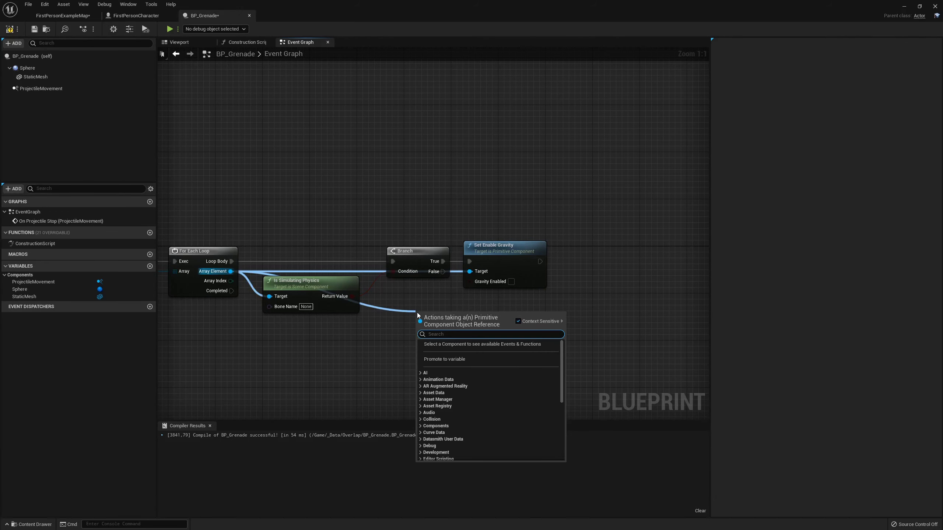
# Chain an Add Impulse node with Vel Change ticked after Set Enable Gravity.
pyautogui.write('add i')
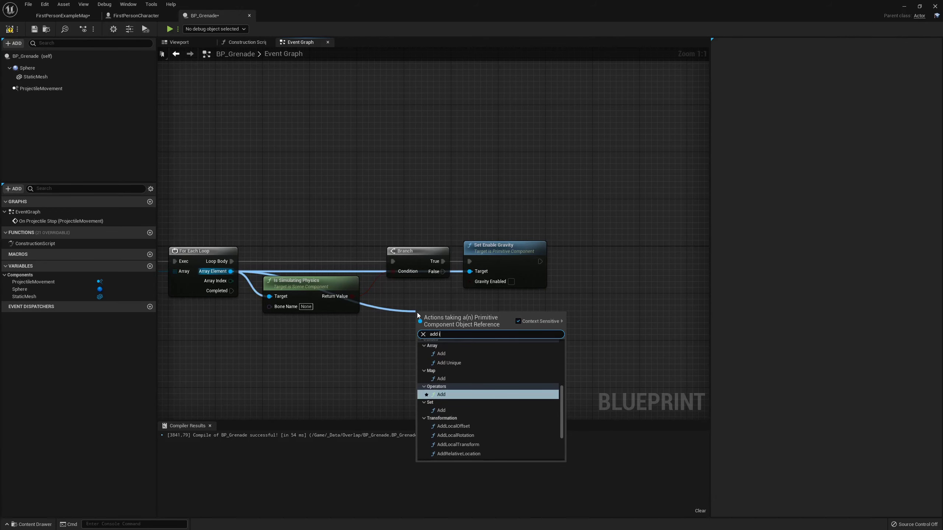
pyautogui.write('mpulse')
pyautogui.click(460, 369)
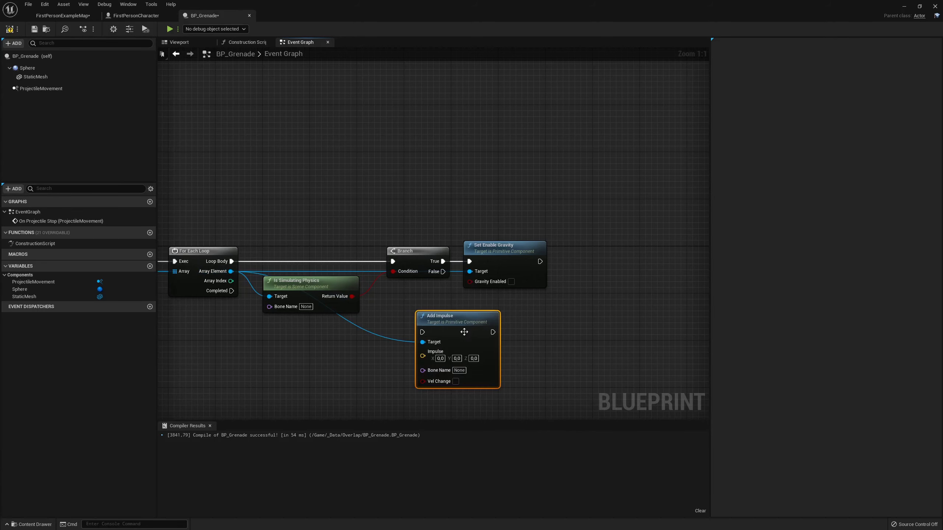
pyautogui.moveTo(464, 332)
pyautogui.mouseDown()
pyautogui.moveTo(617, 261)
pyautogui.moveTo(540, 261)
pyautogui.mouseUp()
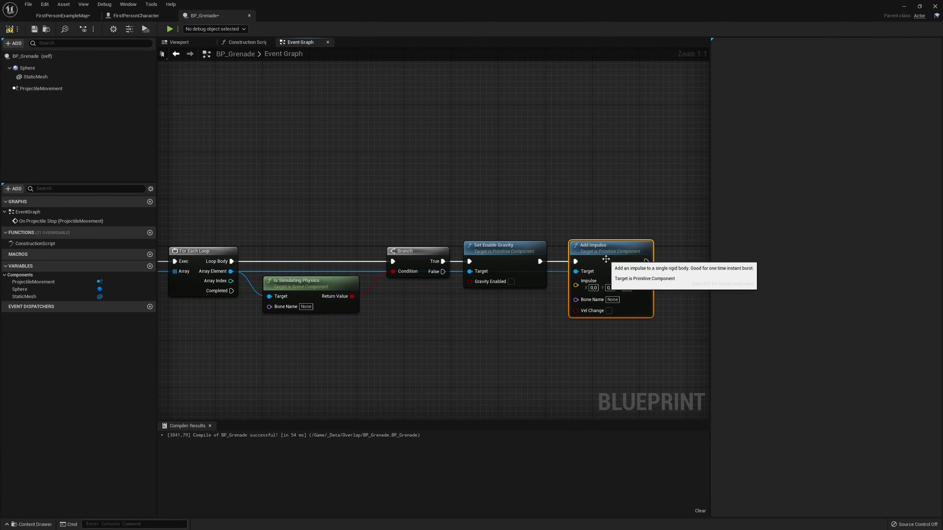
pyautogui.moveTo(598, 316); pyautogui.dragTo(547, 315, button='right')
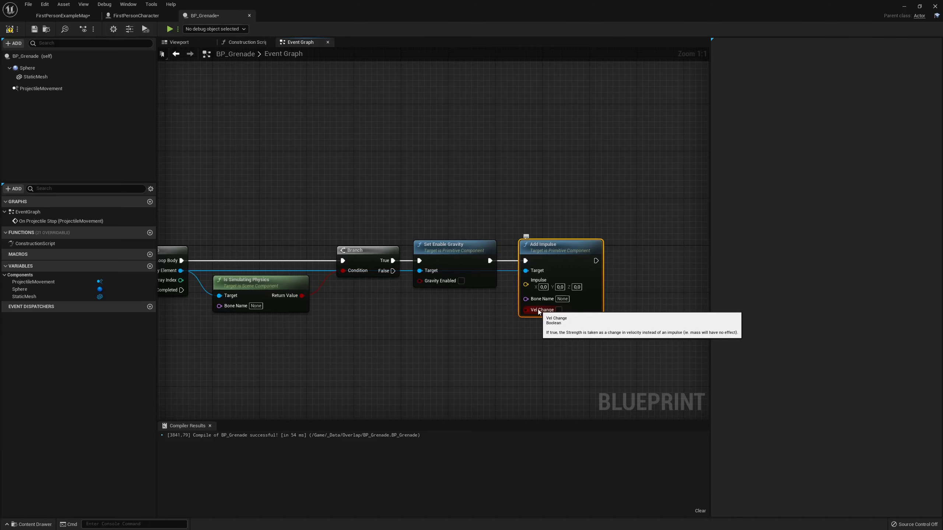
pyautogui.click(559, 310)
pyautogui.moveTo(554, 333); pyautogui.dragTo(537, 332, button='right')
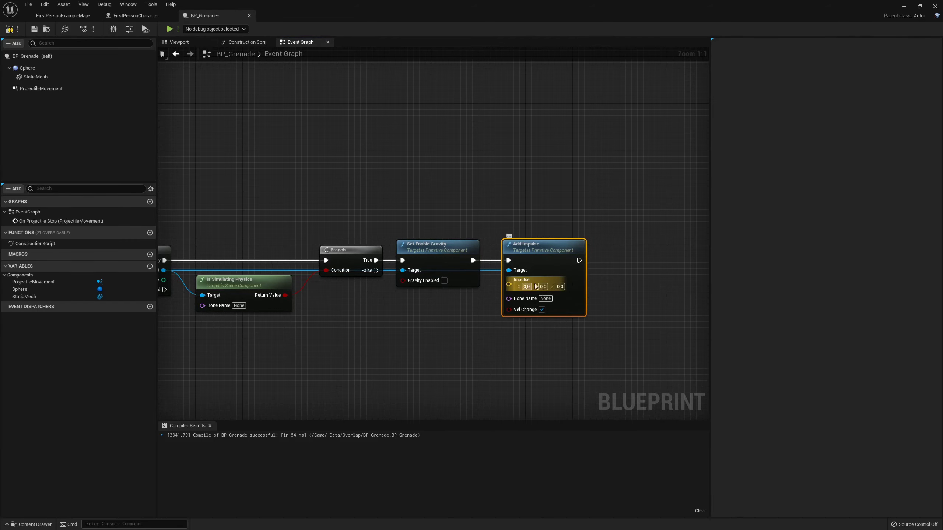
# Split the Impulse pin and promote Impulse Z to an ImpulseForce variable.
pyautogui.rightClick(551, 281)
pyautogui.click(588, 311)
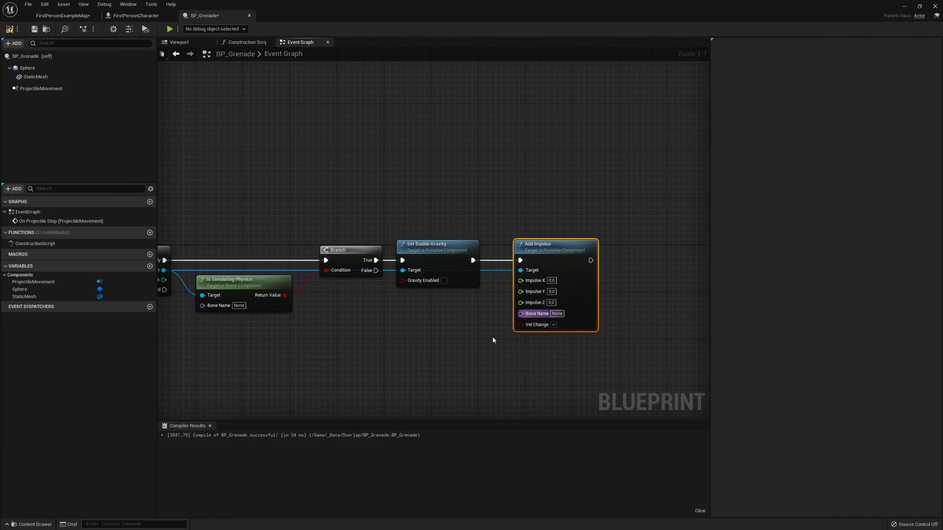
pyautogui.click(487, 347)
pyautogui.click(552, 303)
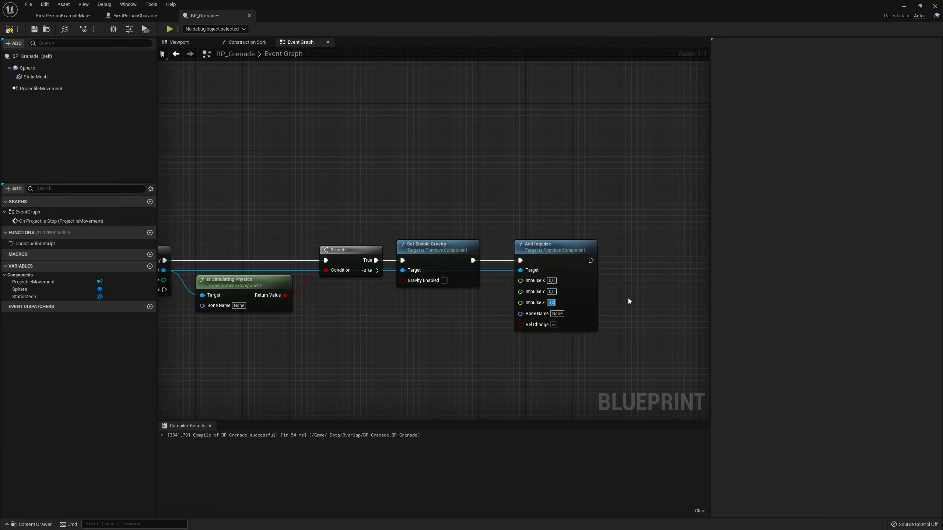
pyautogui.moveTo(519, 361); pyautogui.dragTo(549, 326, button='right')
pyautogui.moveTo(551, 267); pyautogui.dragTo(492, 290)
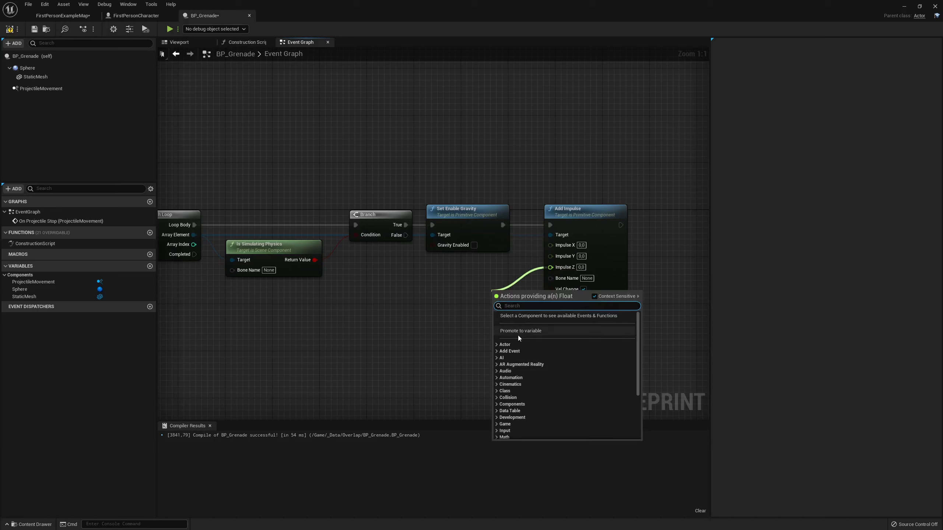
pyautogui.click(520, 331)
pyautogui.write('ImpulseForc')
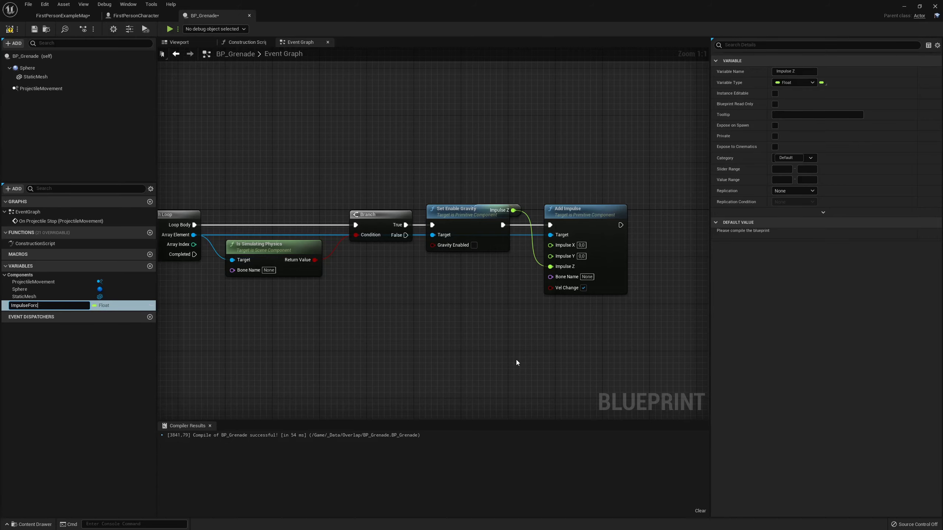
pyautogui.write('e')
pyautogui.press('Return')
pyautogui.moveTo(518, 210); pyautogui.dragTo(513, 280)
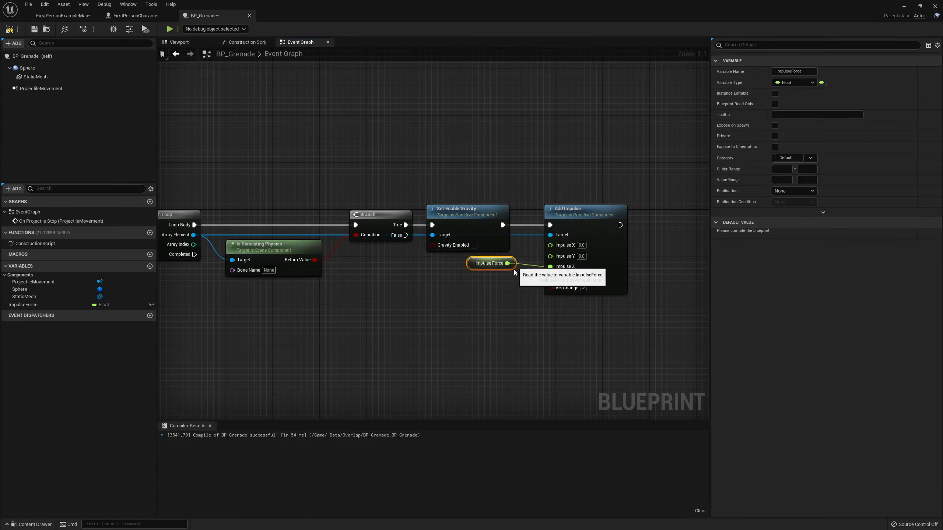
# Compile, commit the ImpulseForce default value, and save BP_Grenade.
pyautogui.click(10, 29)
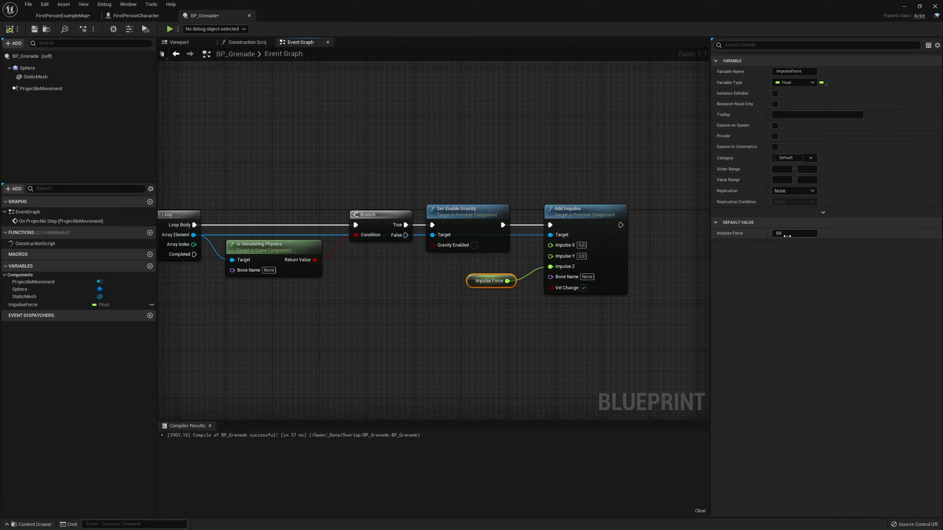
pyautogui.write('10')
pyautogui.click(551, 175)
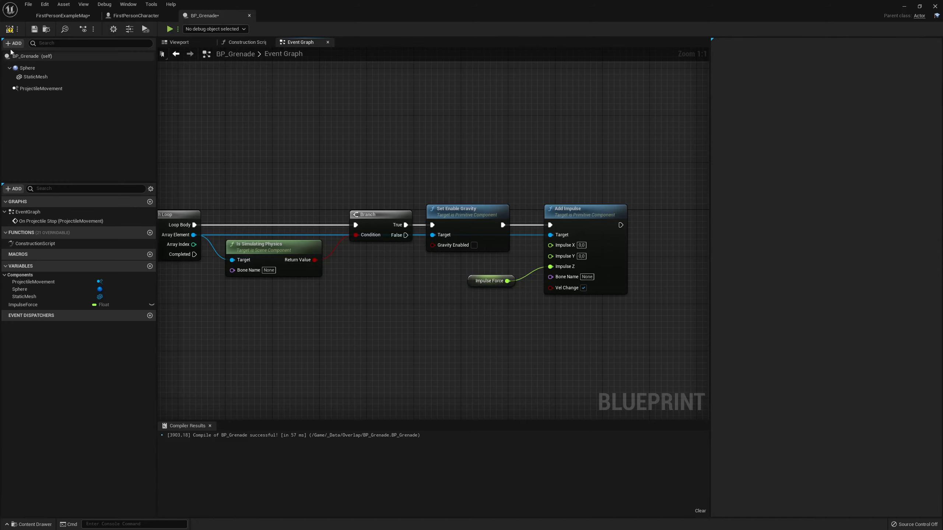
pyautogui.click(34, 30)
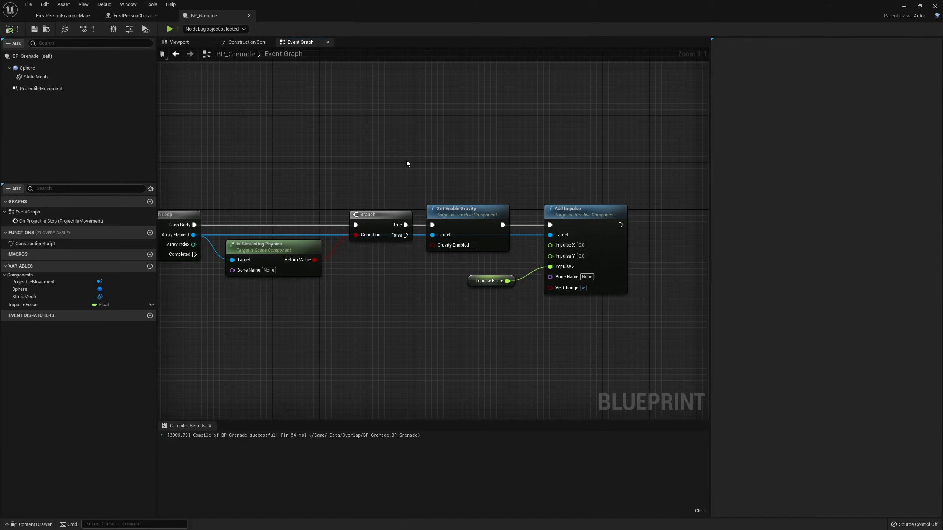
pyautogui.scroll(-2, 408, 161)
pyautogui.moveTo(363, 162); pyautogui.dragTo(433, 156, button='right')
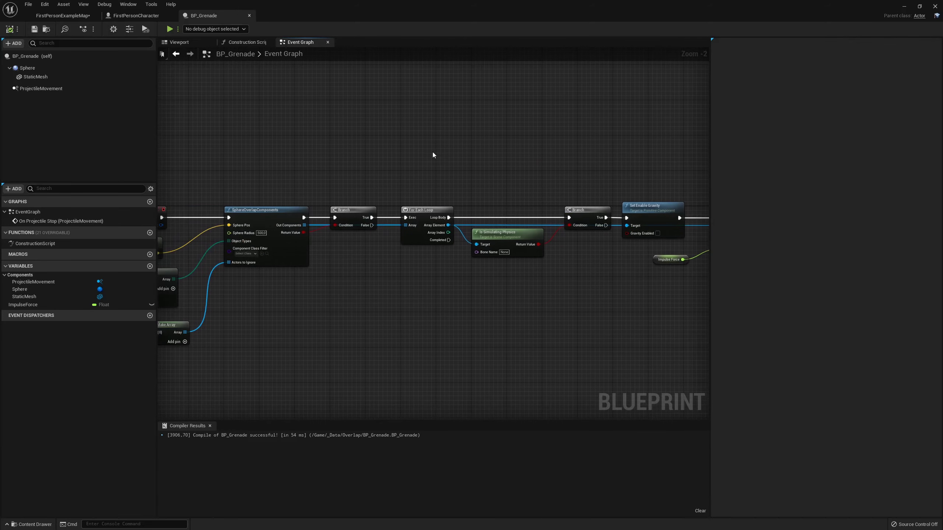
pyautogui.scroll(-1, 442, 157)
pyautogui.moveTo(553, 173); pyautogui.dragTo(466, 185, button='right')
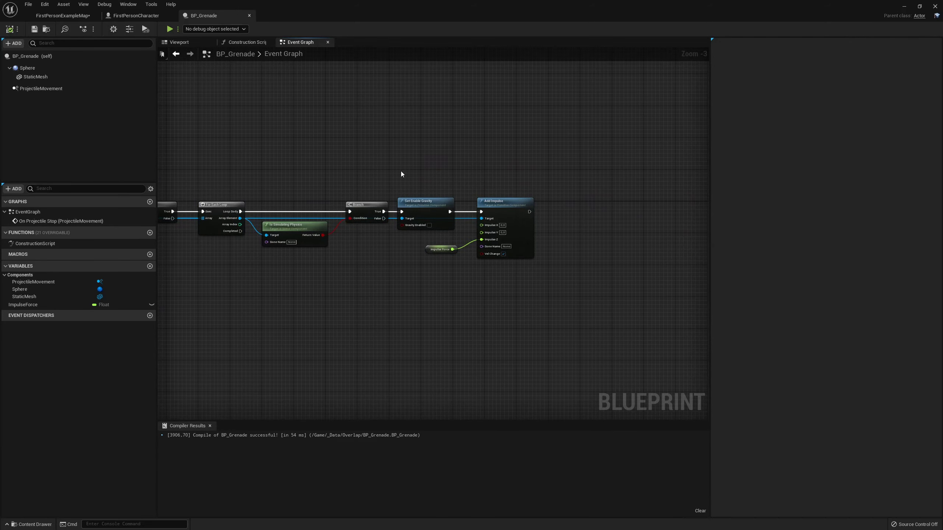
pyautogui.scroll(1, 401, 174)
pyautogui.scroll(1, 414, 265)
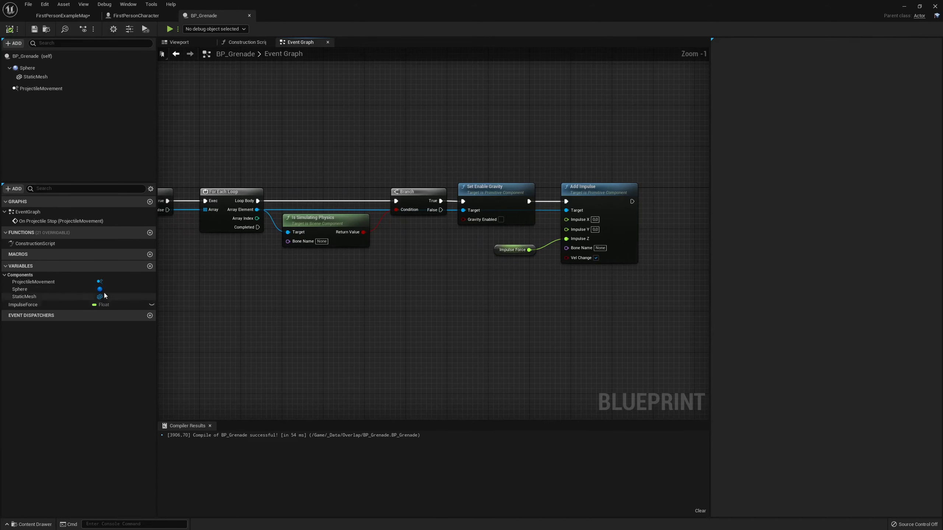
# Make ImpulseForce instance editable and delete the stray NewVar_0 variable.
pyautogui.click(151, 304)
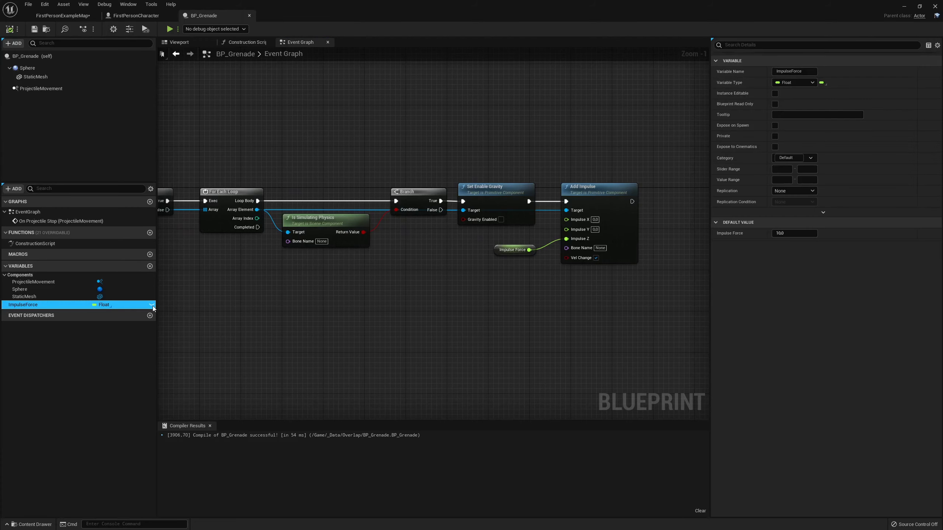
pyautogui.click(149, 266)
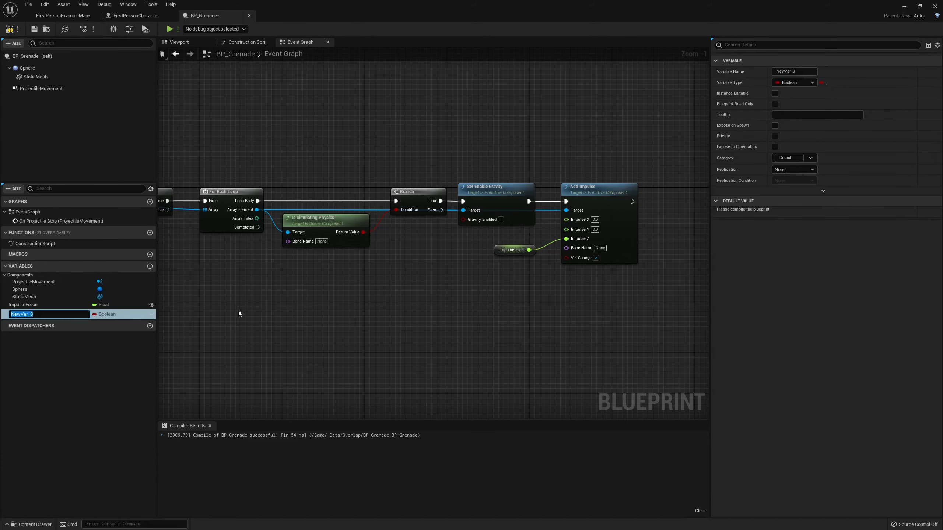
pyautogui.press('Return')
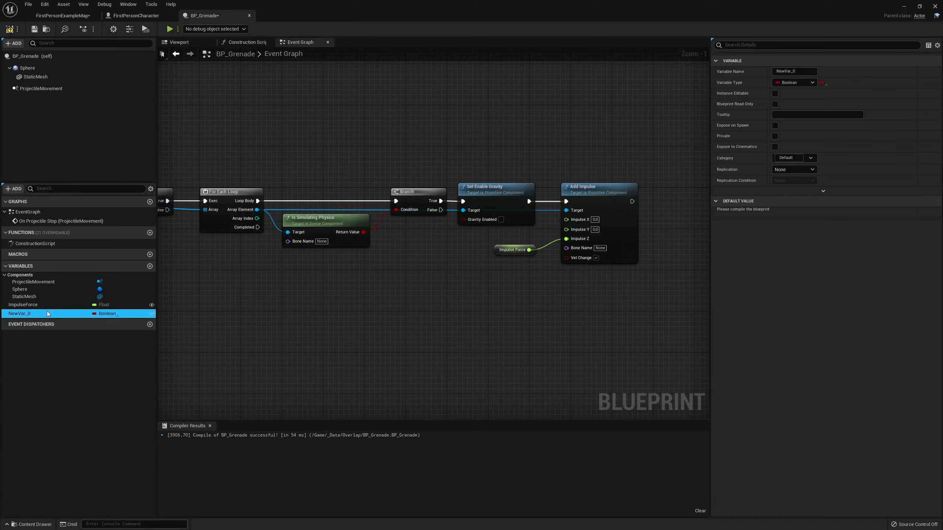
pyautogui.press('Delete')
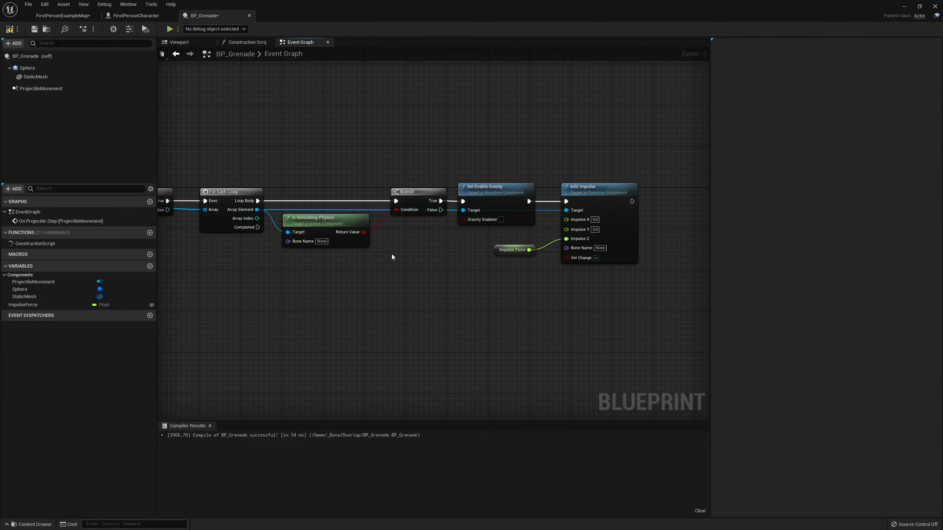
# Promote the loop's Array Element to a variable, delete its SET node, make it an array, and compile.
pyautogui.moveTo(257, 210); pyautogui.dragTo(293, 257)
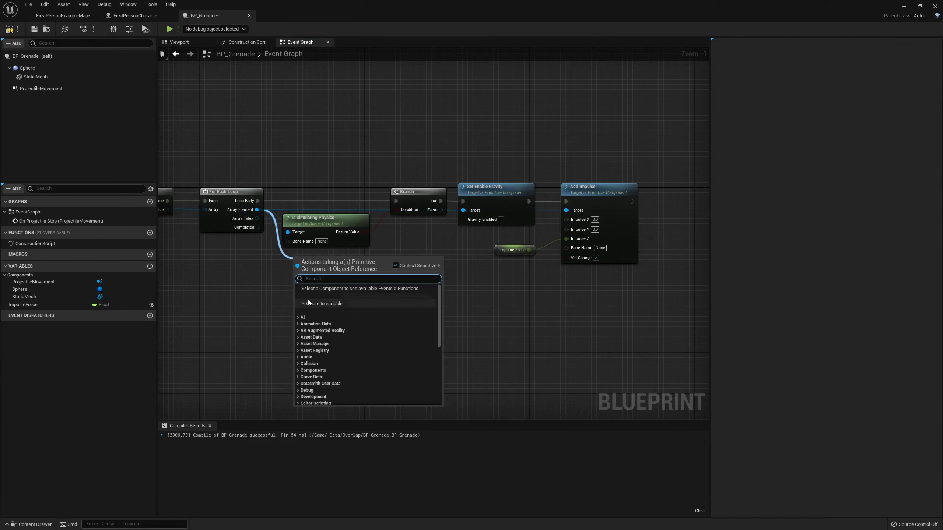
pyautogui.click(339, 305)
pyautogui.moveTo(356, 197); pyautogui.dragTo(331, 279)
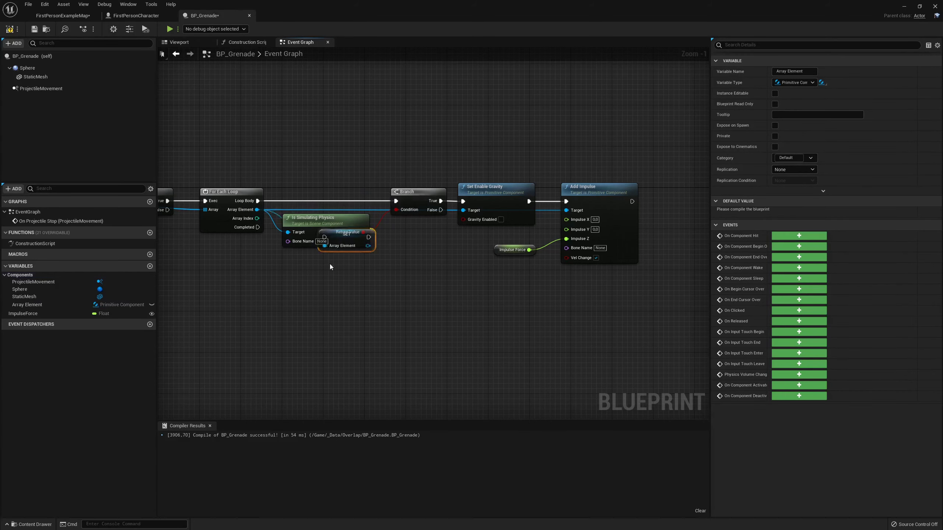
pyautogui.click(35, 306)
pyautogui.click(304, 288)
pyautogui.press('Delete')
pyautogui.click(60, 306)
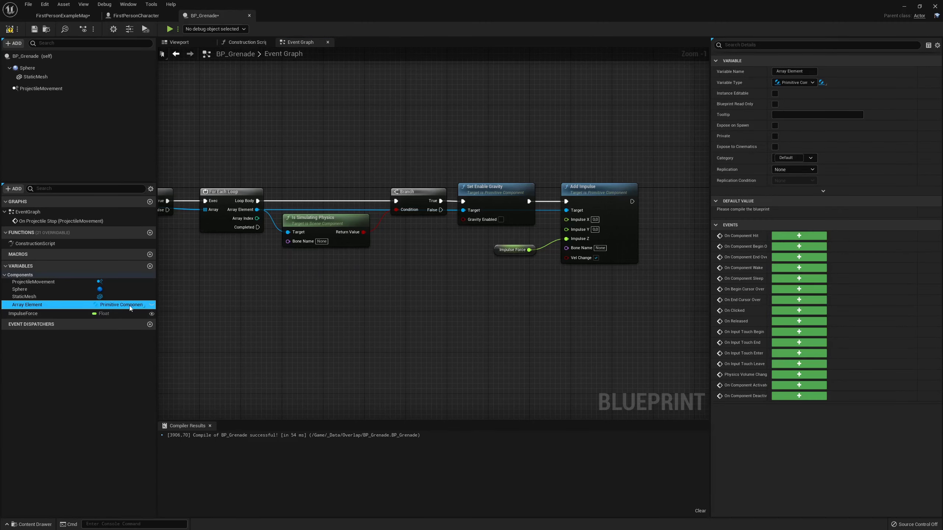
pyautogui.click(822, 82)
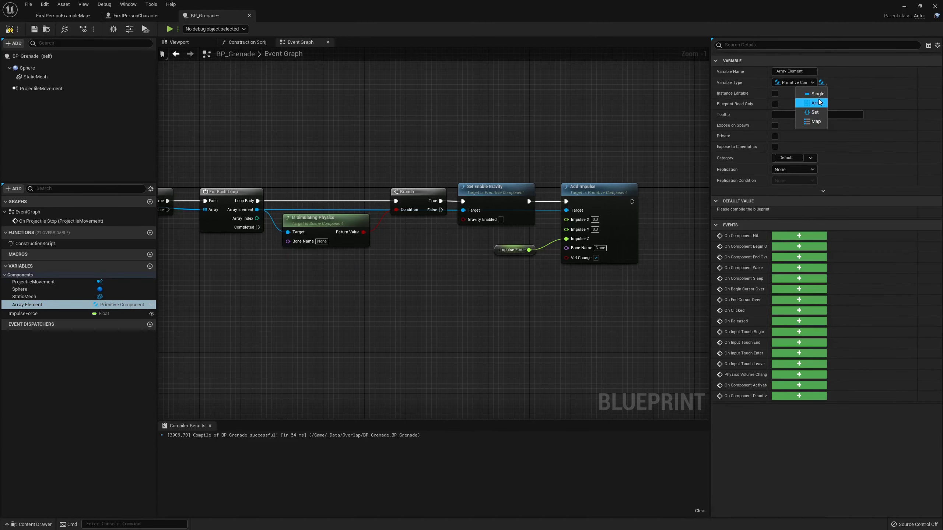
pyautogui.click(817, 105)
pyautogui.click(9, 29)
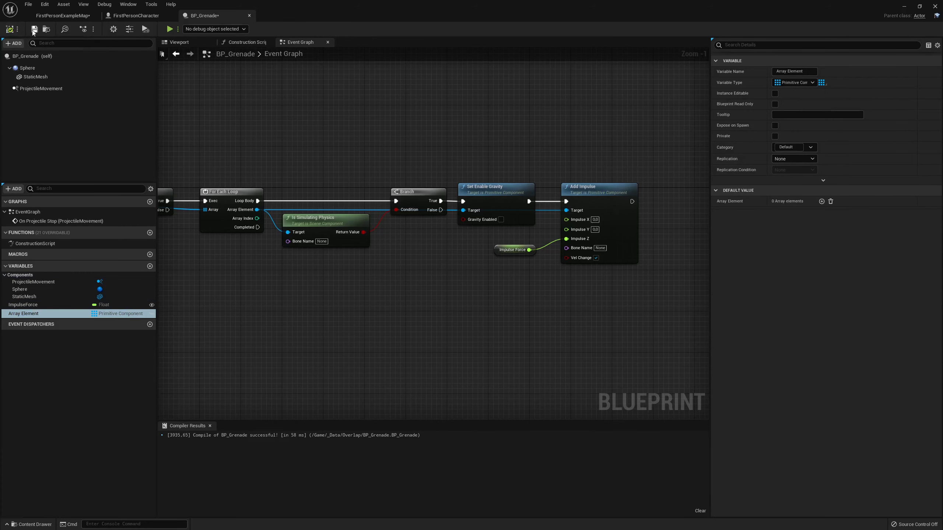
# After Add Impulse, append each loop element to the Array Element array with an ADD node.
pyautogui.moveTo(34, 313)
pyautogui.mouseDown()
pyautogui.moveTo(274, 268)
pyautogui.moveTo(347, 296)
pyautogui.mouseUp()
pyautogui.write('add')
pyautogui.press('Return')
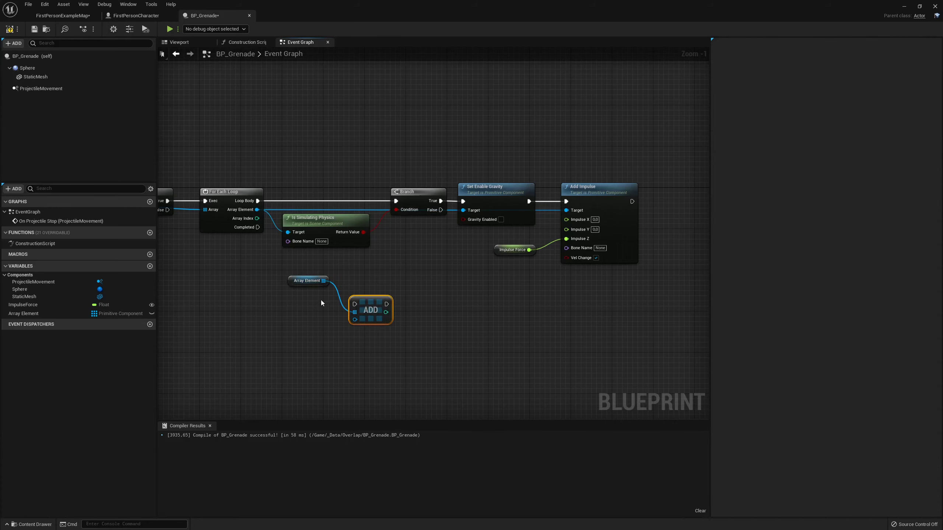
pyautogui.click(289, 280)
pyautogui.keyDown('ctrl'); pyautogui.click(371, 310); pyautogui.keyUp('ctrl')
pyautogui.moveTo(371, 310)
pyautogui.mouseDown()
pyautogui.moveTo(666, 208)
pyautogui.moveTo(648, 202)
pyautogui.moveTo(675, 214)
pyautogui.mouseUp()
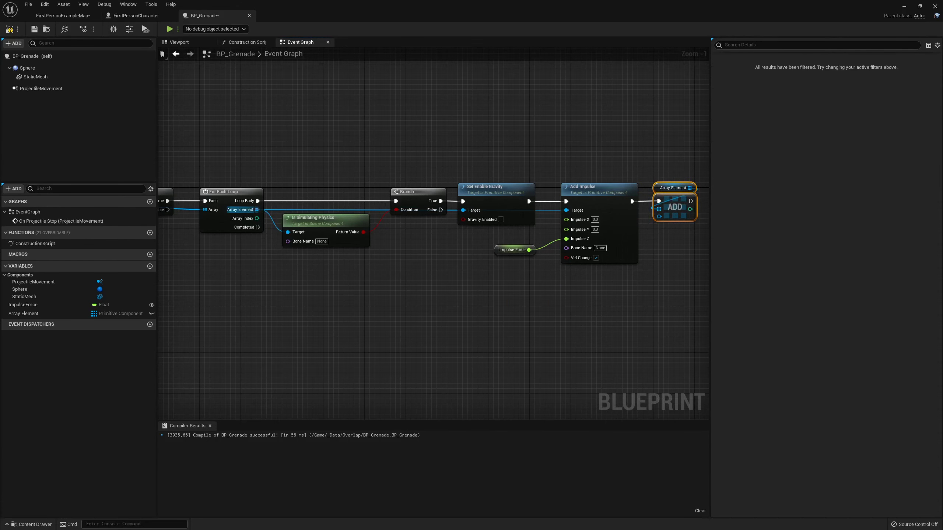
pyautogui.moveTo(256, 210); pyautogui.dragTo(659, 216)
pyautogui.click(484, 266)
pyautogui.moveTo(370, 292); pyautogui.dragTo(389, 278, button='right')
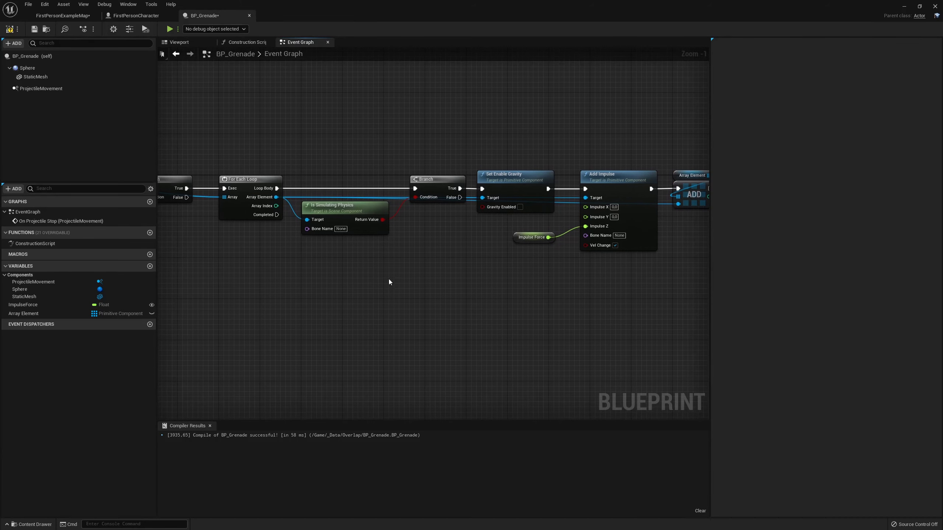
# Add a 10-second Delay triggered by the overlap loop's Completed output.
pyautogui.rightClick(330, 285)
pyautogui.write('delay')
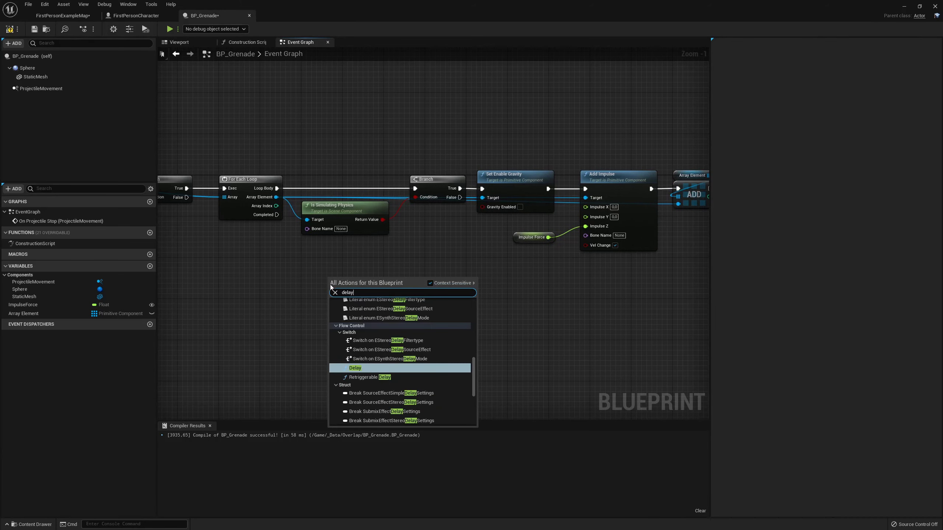
pyautogui.press('Return')
pyautogui.moveTo(277, 214); pyautogui.dragTo(333, 292)
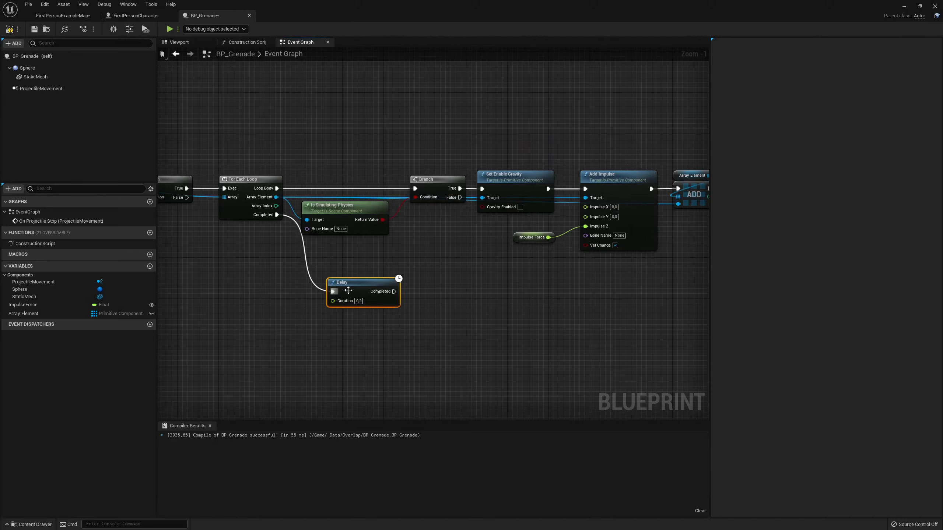
pyautogui.scroll(1, 336, 291)
pyautogui.click(335, 291)
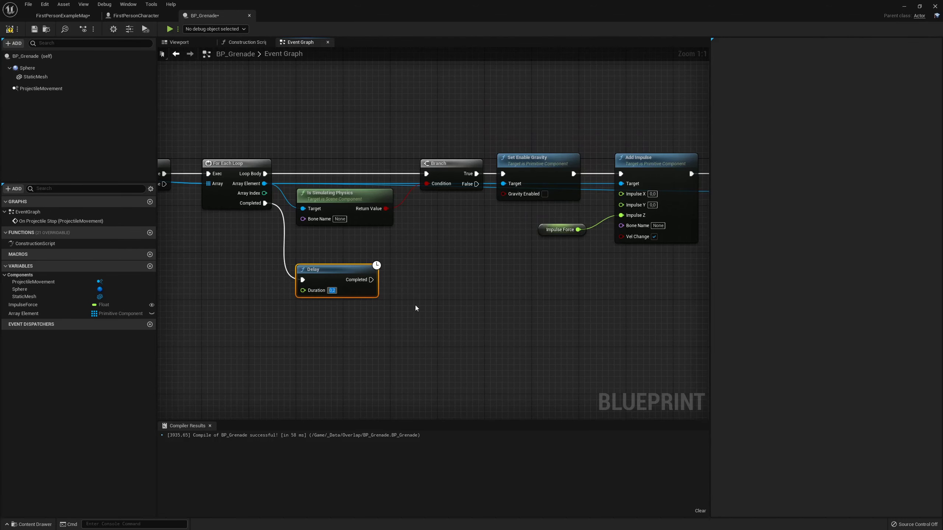
pyautogui.write('10')
pyautogui.press('Return')
pyautogui.moveTo(420, 296)
pyautogui.mouseDown(button='right')
pyautogui.moveTo(408, 289)
pyautogui.moveTo(338, 307)
pyautogui.moveTo(446, 295)
pyautogui.mouseUp(button='right')
pyautogui.scroll(-2, 446, 295)
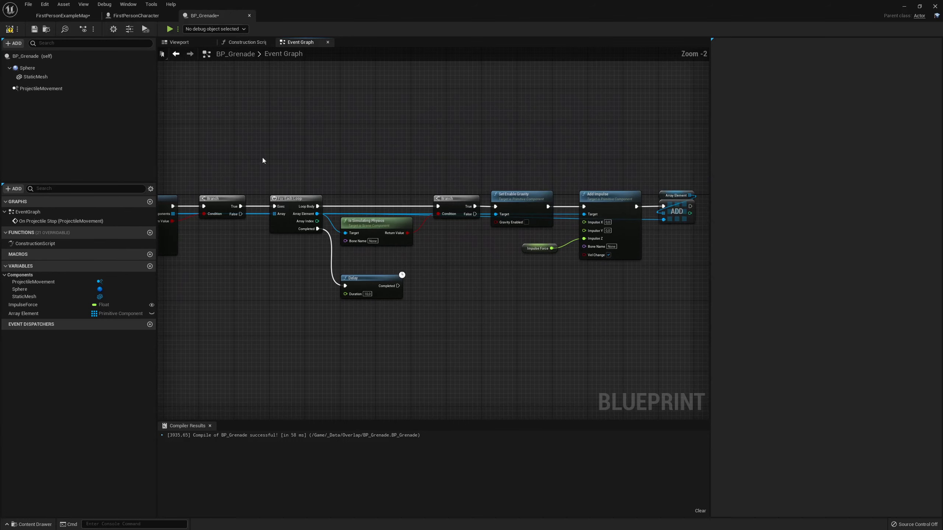
pyautogui.moveTo(223, 198); pyautogui.dragTo(297, 216, button='right')
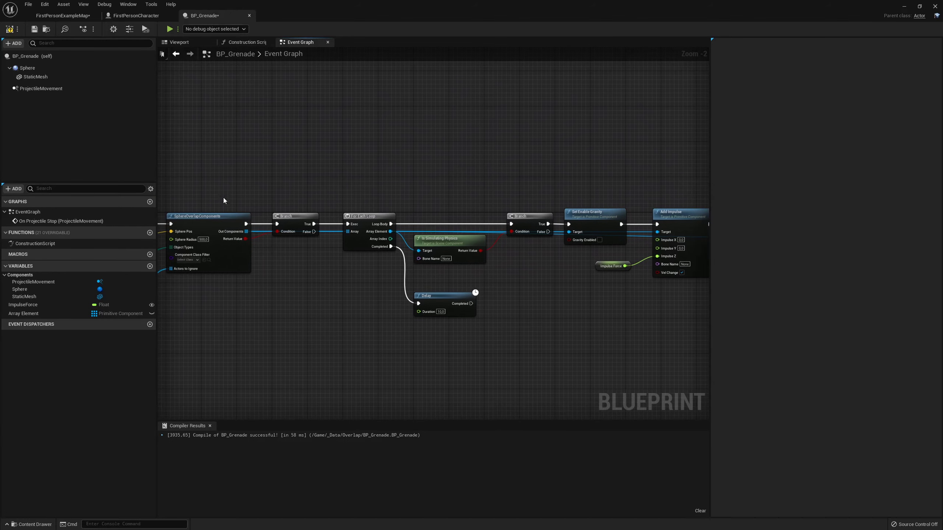
pyautogui.moveTo(241, 233); pyautogui.dragTo(211, 224, button='right')
pyautogui.scroll(2, 373, 283)
pyautogui.moveTo(373, 284)
pyautogui.mouseDown(button='right')
pyautogui.moveTo(233, 286)
pyautogui.moveTo(298, 291)
pyautogui.mouseUp(button='right')
pyautogui.click(233, 286)
pyautogui.click(280, 297)
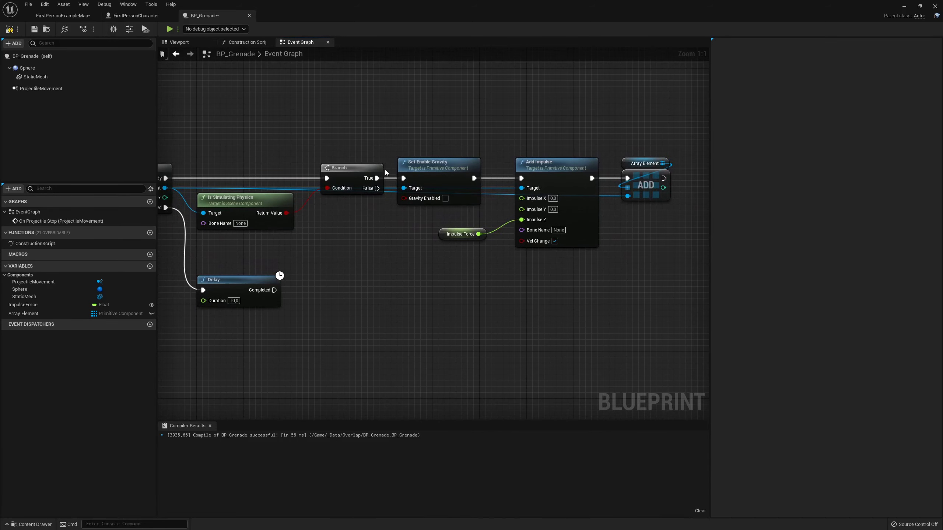
# After the Delay, run a For Each Loop over the Array Element array.
pyautogui.click(644, 162)
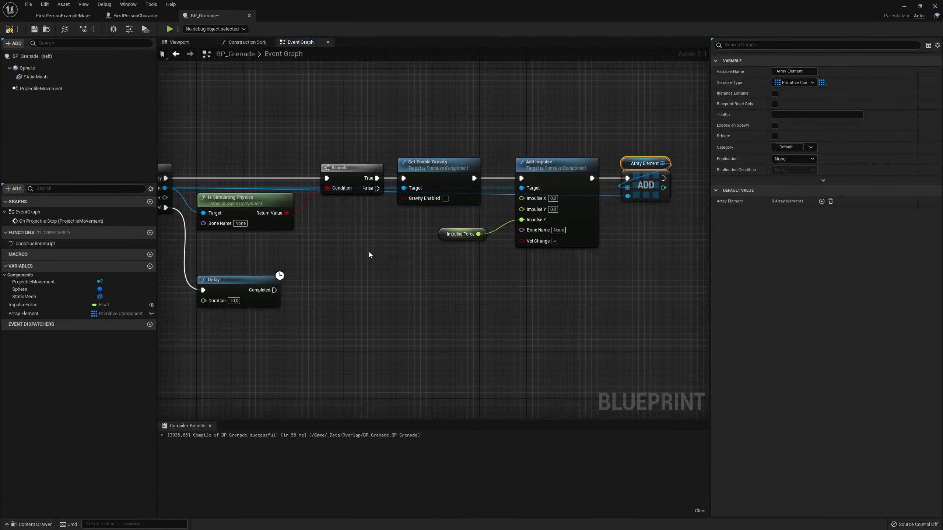
pyautogui.hotkey('ctrl', 'v')
pyautogui.moveTo(413, 258); pyautogui.dragTo(419, 278)
pyautogui.click(409, 301)
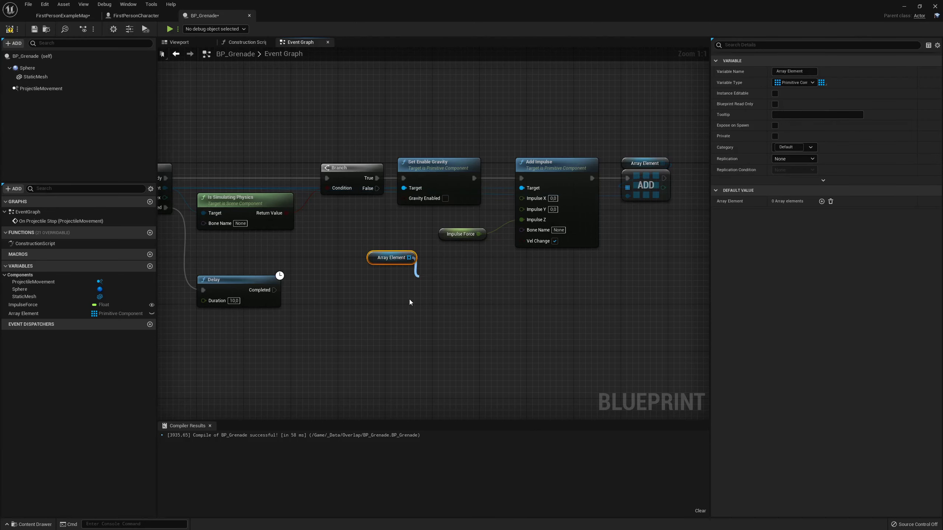
pyautogui.moveTo(367, 257)
pyautogui.mouseDown()
pyautogui.moveTo(419, 268)
pyautogui.moveTo(368, 291)
pyautogui.mouseUp()
pyautogui.keyDown('ctrl'); pyautogui.click(446, 279); pyautogui.keyUp('ctrl')
pyautogui.moveTo(274, 290)
pyautogui.mouseDown()
pyautogui.moveTo(351, 302)
pyautogui.moveTo(363, 280)
pyautogui.moveTo(431, 303)
pyautogui.moveTo(416, 284)
pyautogui.moveTo(452, 275)
pyautogui.mouseUp()
pyautogui.click(416, 285)
# Paste a copy of Set Enable Gravity into the new loop with gravity turned on.
pyautogui.click(429, 165)
pyautogui.hotkey('ctrl', 'c')
pyautogui.hotkey('ctrl', 'v')
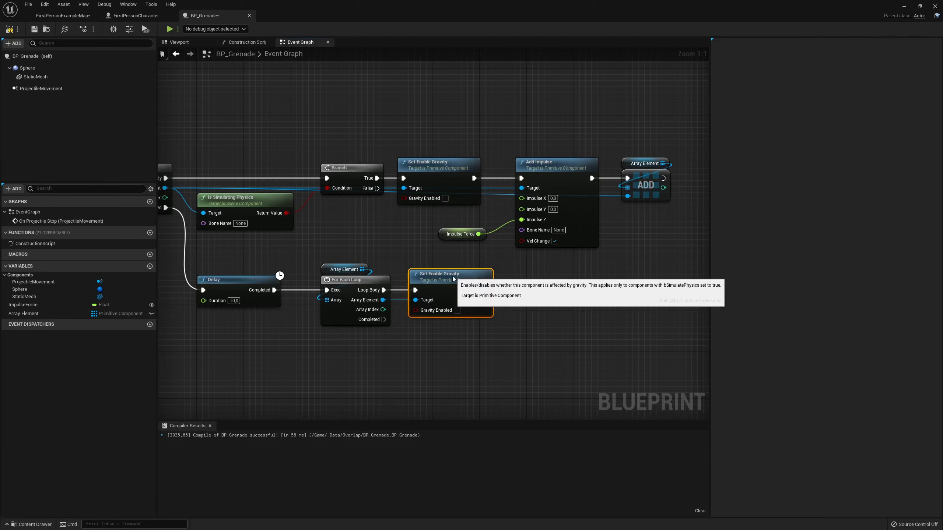
pyautogui.click(478, 327)
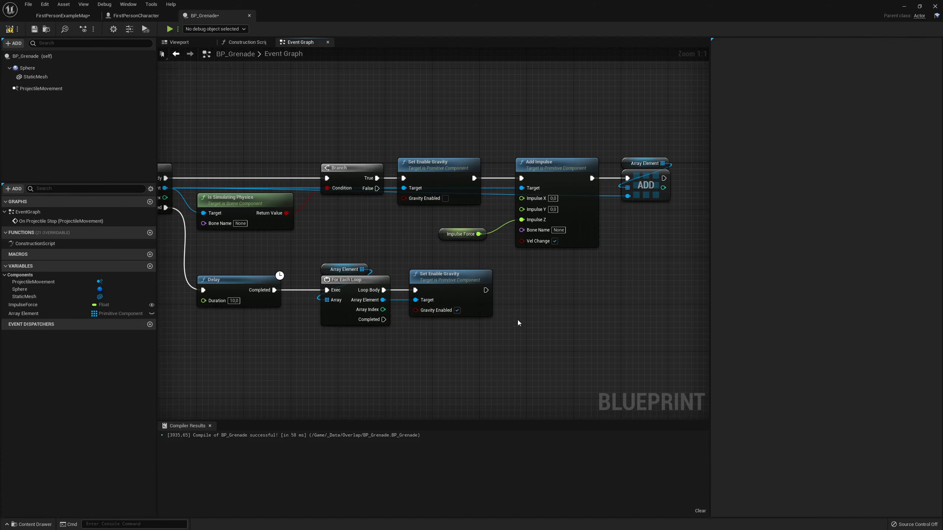
pyautogui.moveTo(517, 320)
pyautogui.mouseDown(button='right')
pyautogui.moveTo(438, 294)
pyautogui.moveTo(474, 262)
pyautogui.mouseUp(button='right')
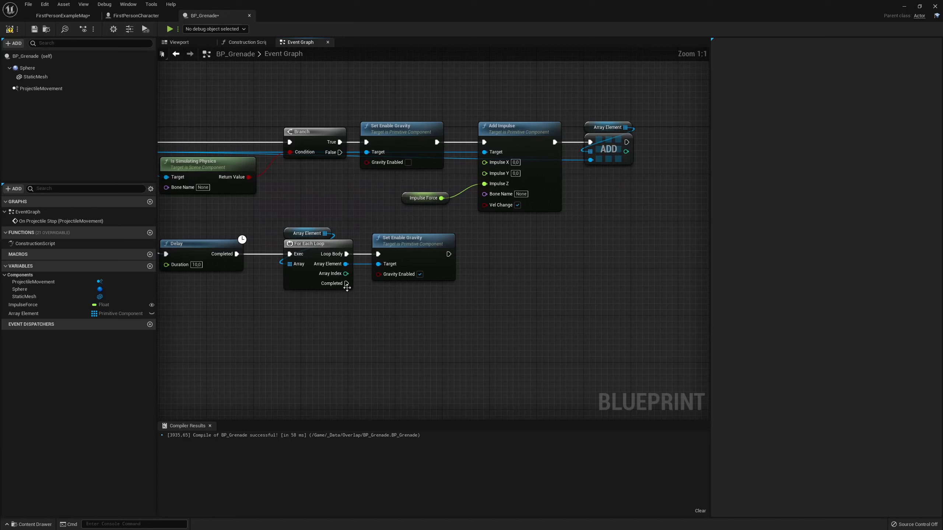
# Destroy the grenade actor once the re-enable loop completes.
pyautogui.moveTo(346, 284); pyautogui.dragTo(365, 320)
pyautogui.write('de')
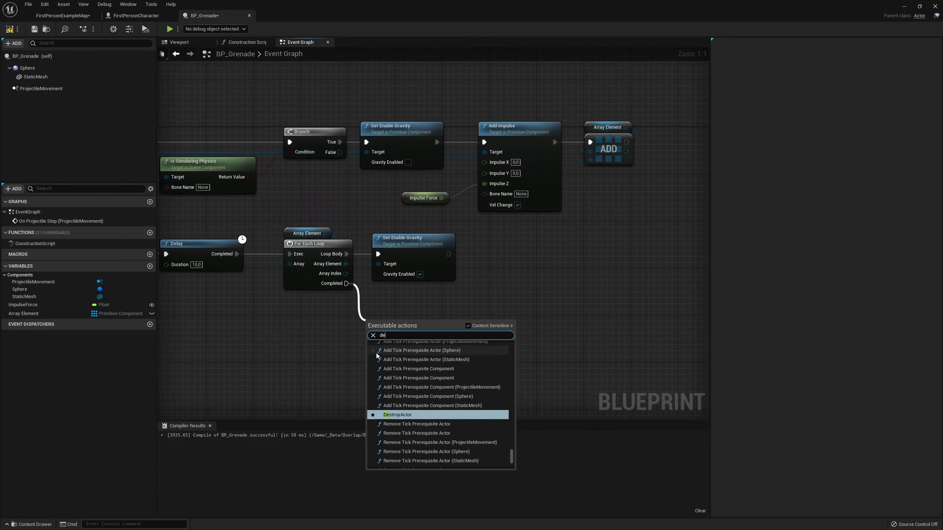
pyautogui.click(408, 415)
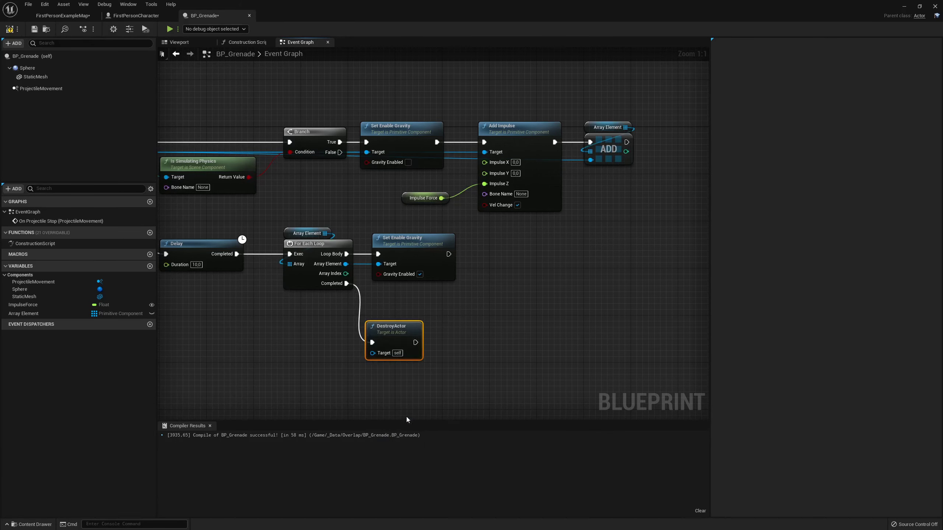
pyautogui.click(515, 310)
# Compile and save the updated BP_Grenade blueprint.
pyautogui.scroll(-2, 515, 305)
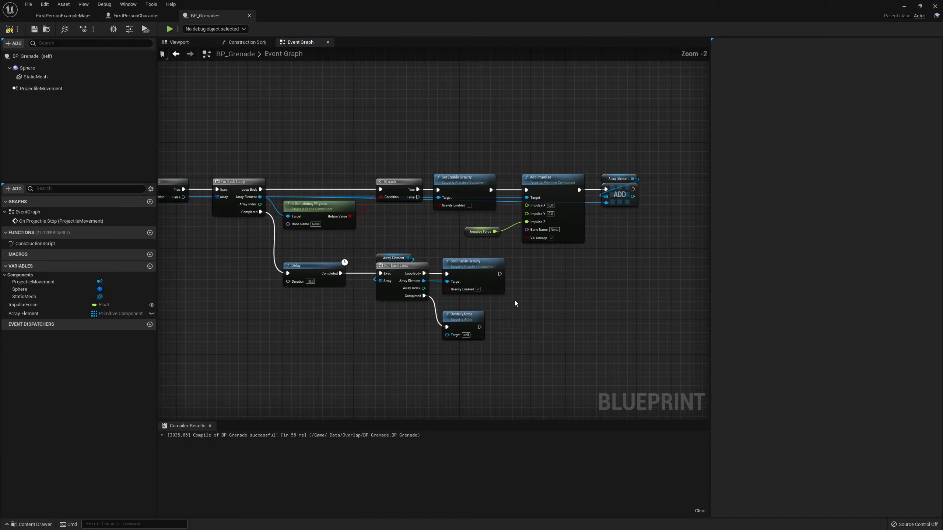
pyautogui.click(9, 29)
pyautogui.click(34, 29)
pyautogui.moveTo(344, 125); pyautogui.dragTo(370, 142, button='right')
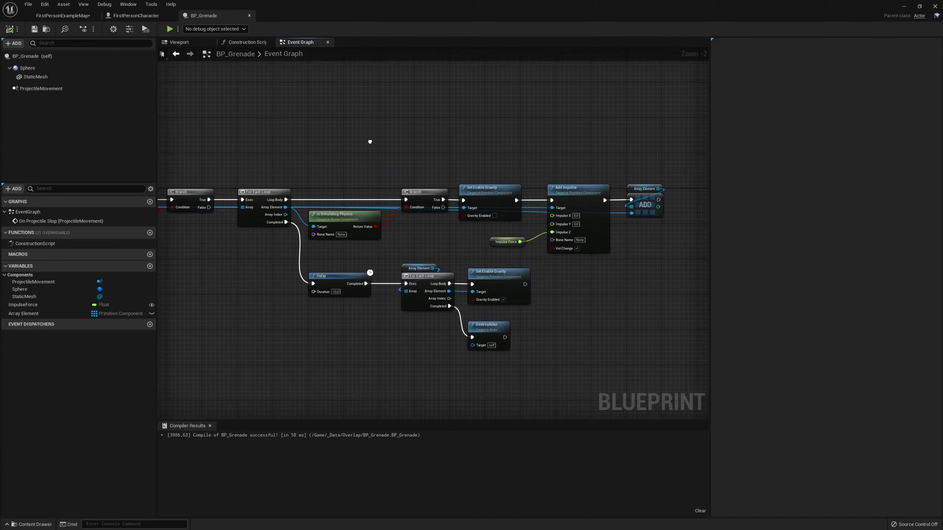
pyautogui.scroll(-3, 371, 141)
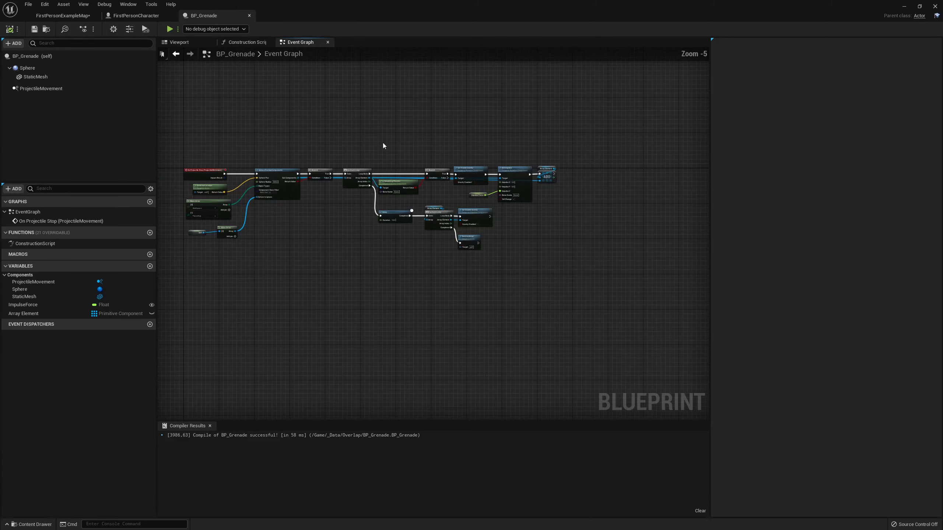
# Inspect the SphereOverlapComponents and Add Impulse nodes in BP_Grenade's event graph.
pyautogui.click(137, 16)
pyautogui.click(203, 16)
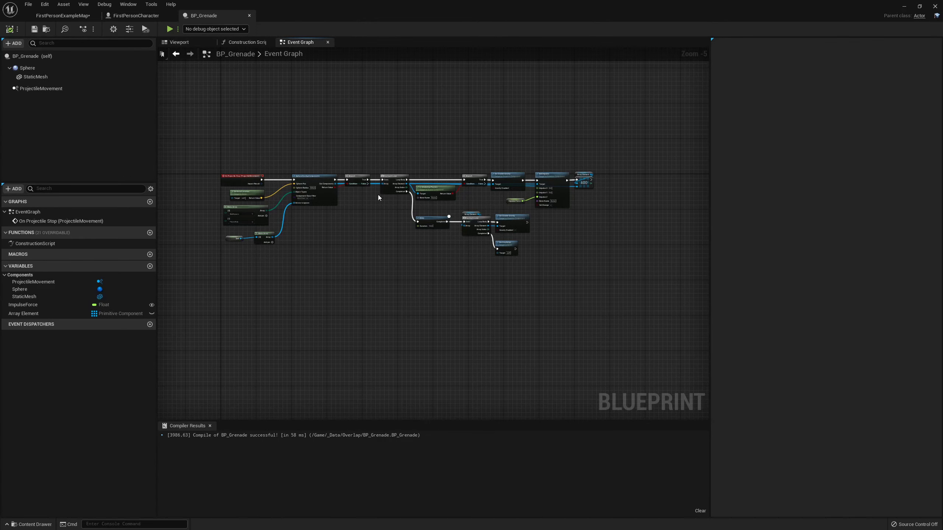
pyautogui.scroll(2, 265, 181)
pyautogui.scroll(3, 274, 224)
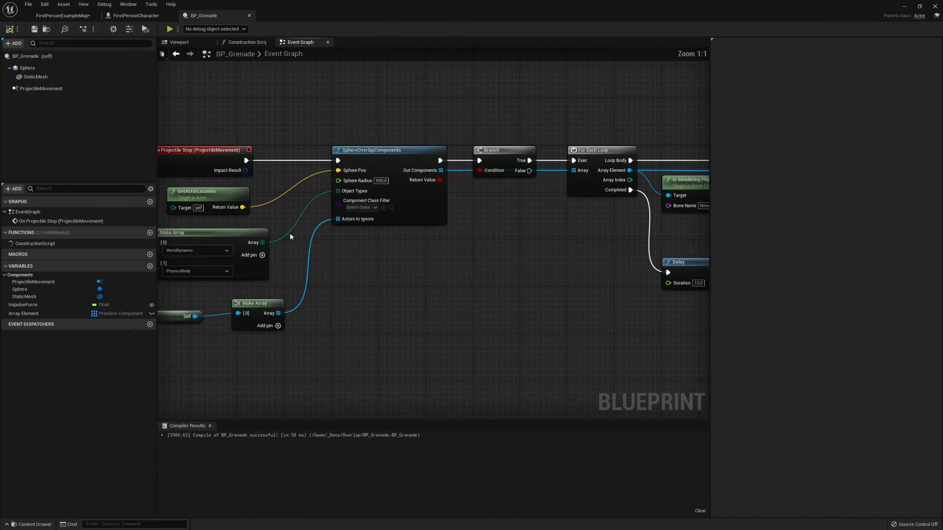
pyautogui.moveTo(455, 244); pyautogui.dragTo(357, 264, button='right')
pyautogui.scroll(-3, 407, 256)
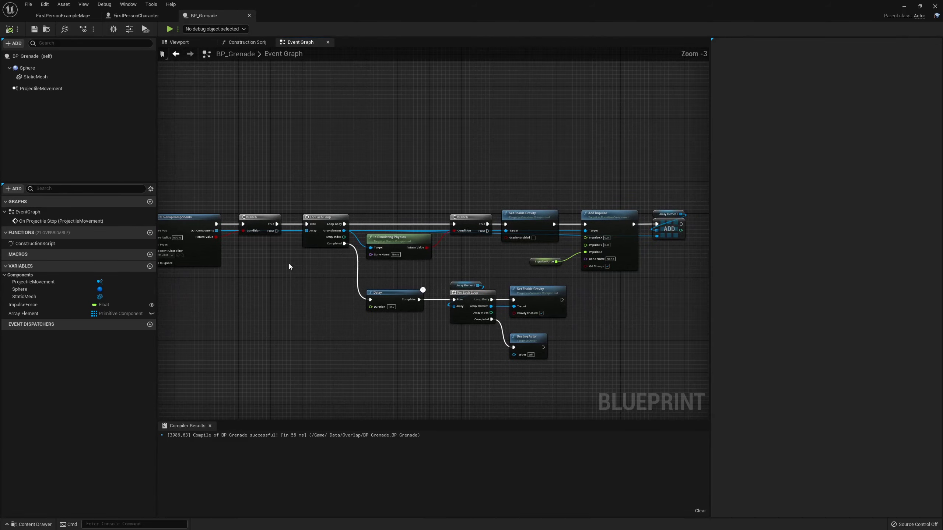
pyautogui.scroll(3, 317, 231)
pyautogui.moveTo(320, 175); pyautogui.dragTo(454, 317)
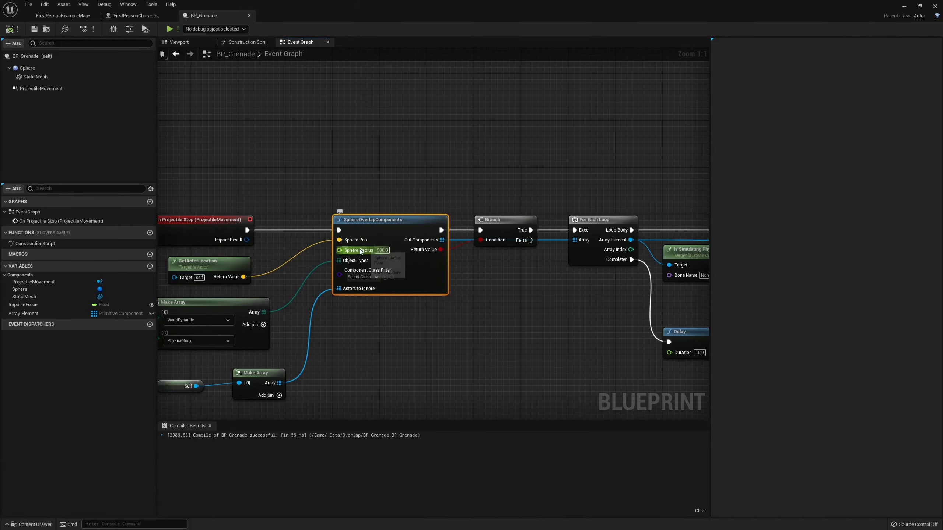
pyautogui.moveTo(360, 283); pyautogui.dragTo(237, 280, button='right')
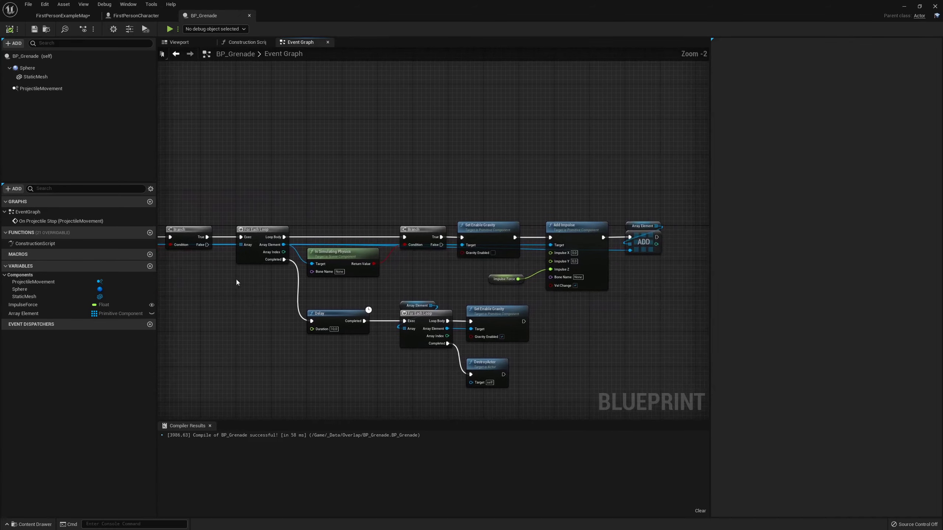
pyautogui.moveTo(245, 187); pyautogui.dragTo(659, 382)
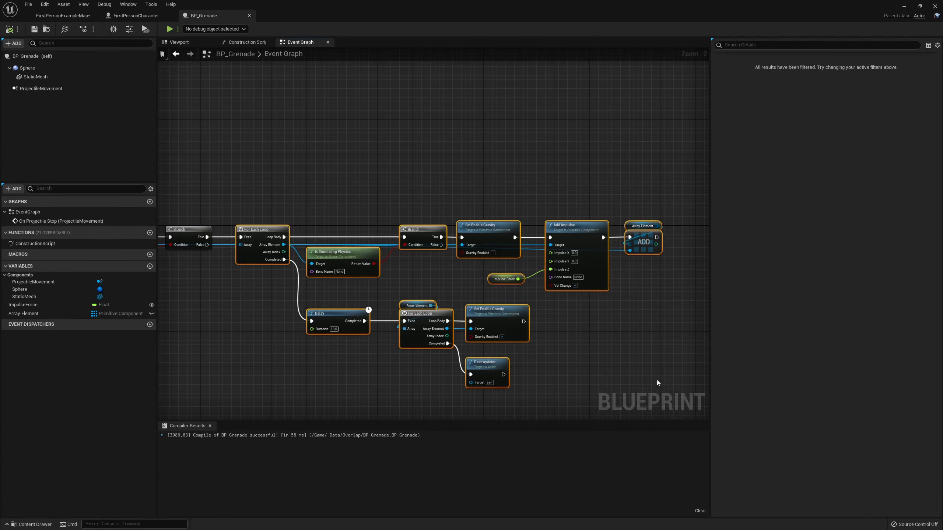
# Review the gravity, delay, loop and DestroyActor nodes, then return to FirstPersonExampleMap.
pyautogui.moveTo(507, 332); pyautogui.dragTo(613, 320, button='right')
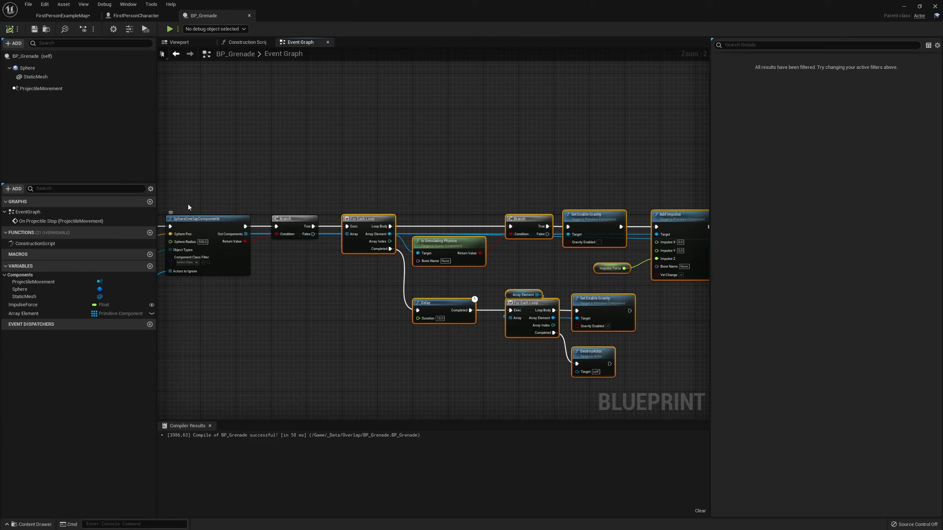
pyautogui.moveTo(353, 285); pyautogui.dragTo(247, 285, button='right')
pyautogui.click(290, 290)
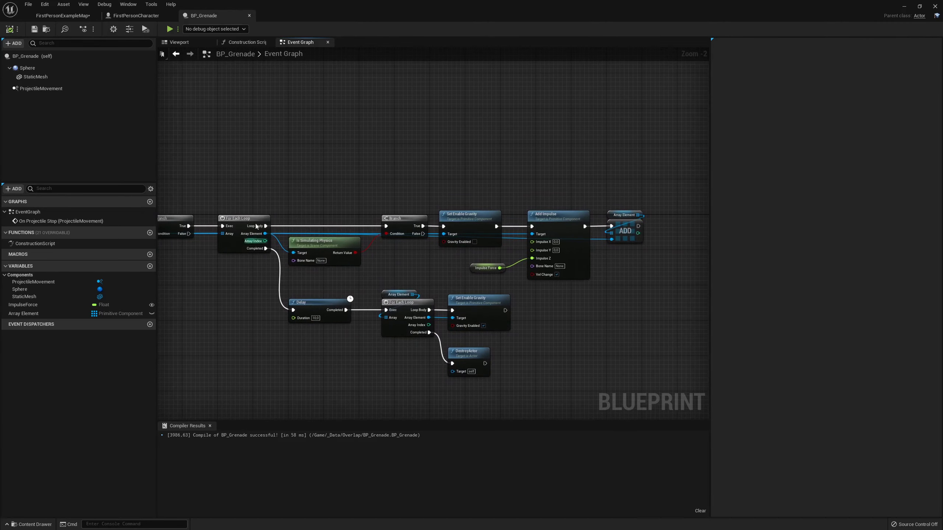
pyautogui.click(479, 214)
pyautogui.moveTo(522, 179); pyautogui.dragTo(579, 235)
pyautogui.moveTo(327, 178); pyautogui.dragTo(353, 147, button='right')
pyautogui.moveTo(244, 261); pyautogui.dragTo(528, 377)
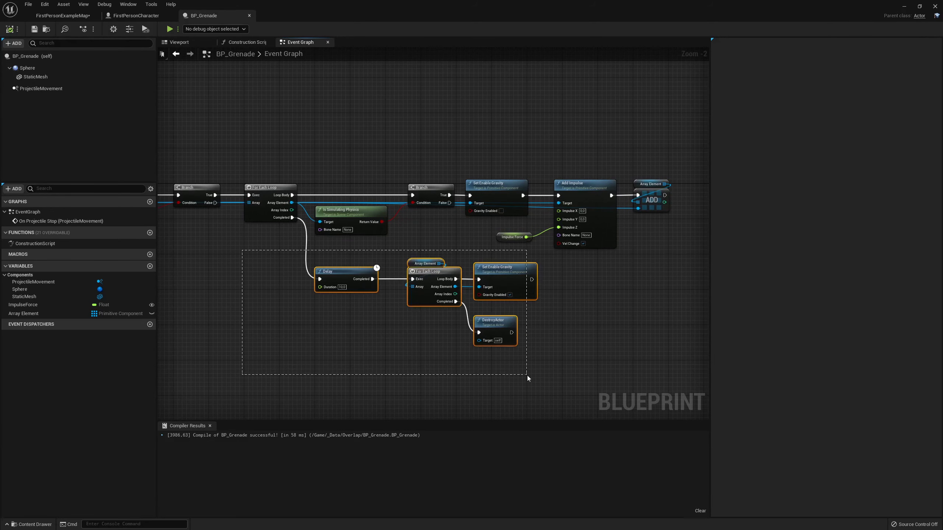
pyautogui.click(530, 319)
pyautogui.moveTo(439, 283); pyautogui.dragTo(502, 308)
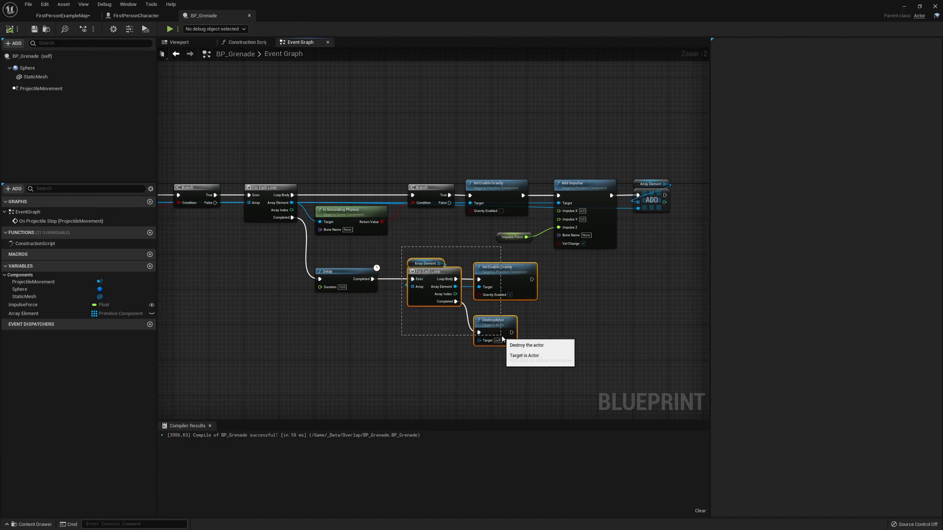
pyautogui.moveTo(537, 334)
pyautogui.mouseDown(button='right')
pyautogui.moveTo(509, 305)
pyautogui.moveTo(509, 314)
pyautogui.mouseUp(button='right')
pyautogui.click(479, 295)
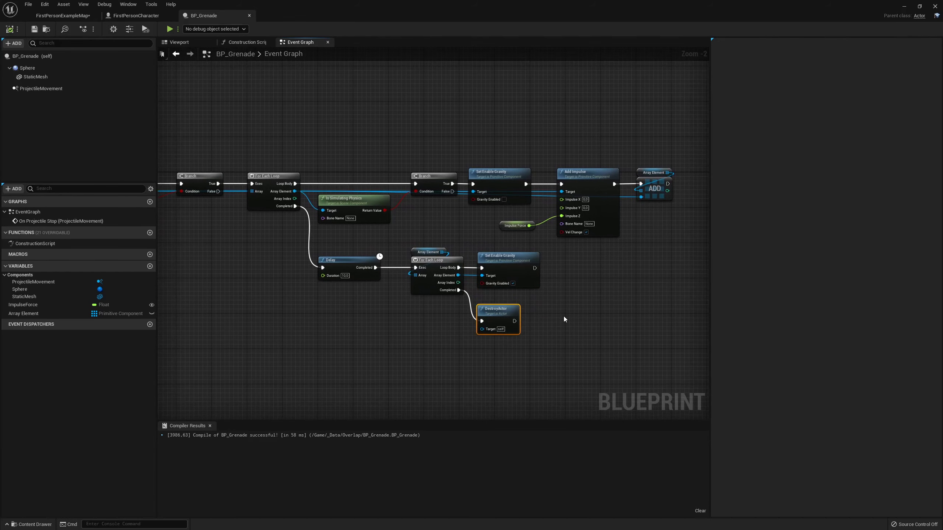
pyautogui.scroll(-1, 563, 316)
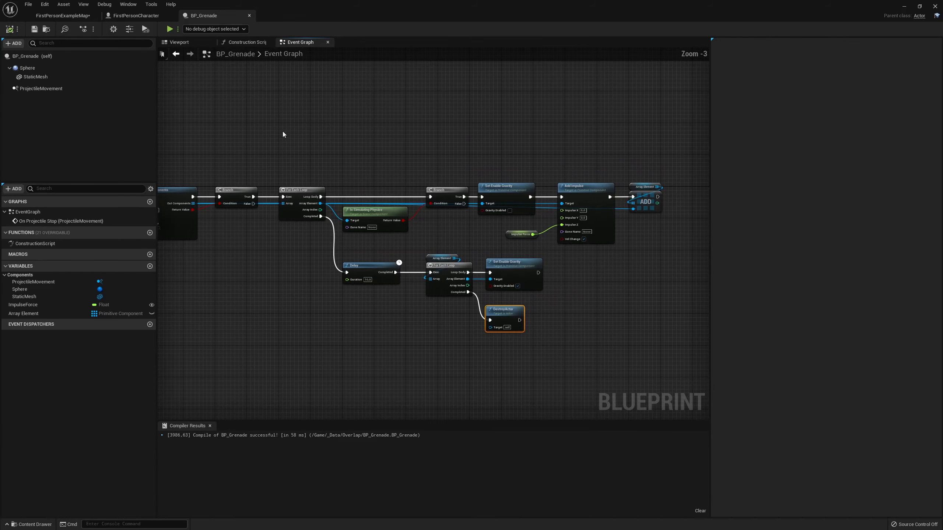
pyautogui.click(60, 16)
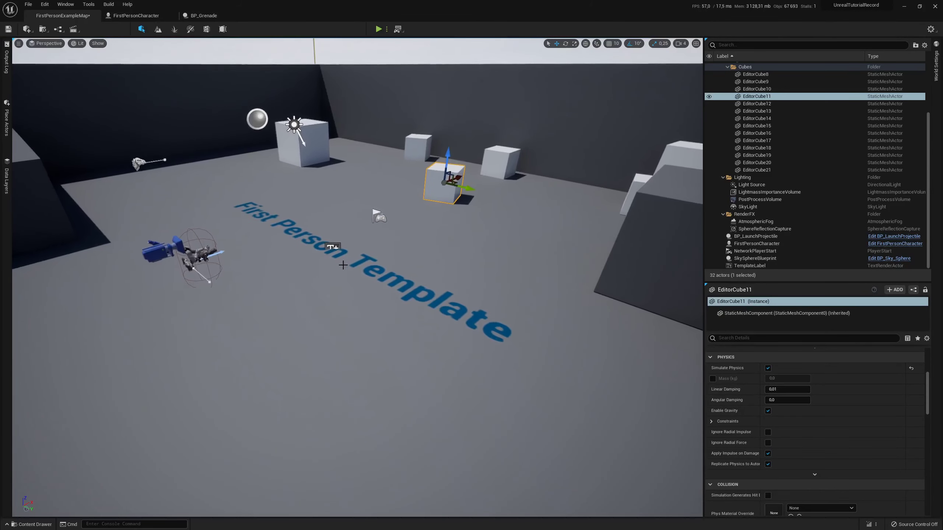
# Run the EUWB_Spawner editor utility widget from _Data > EditorTools.
pyautogui.click(20, 524)
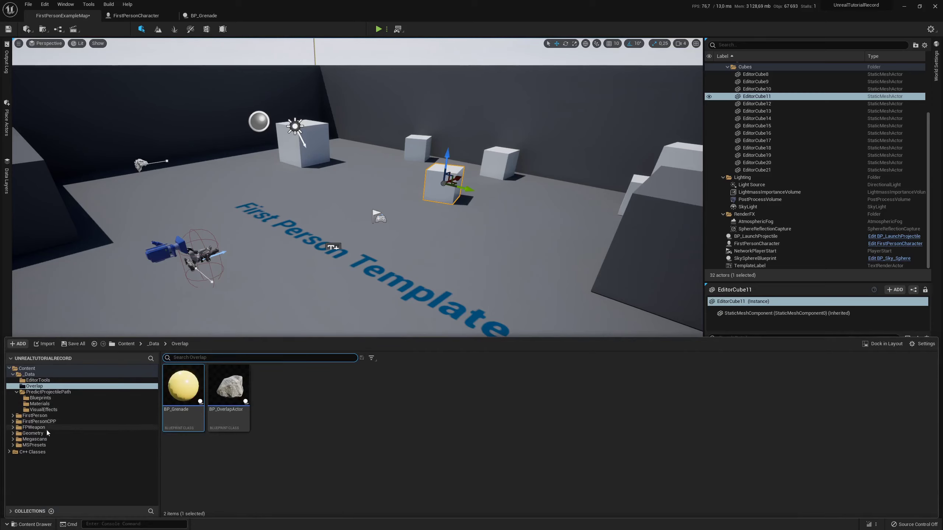
pyautogui.click(37, 381)
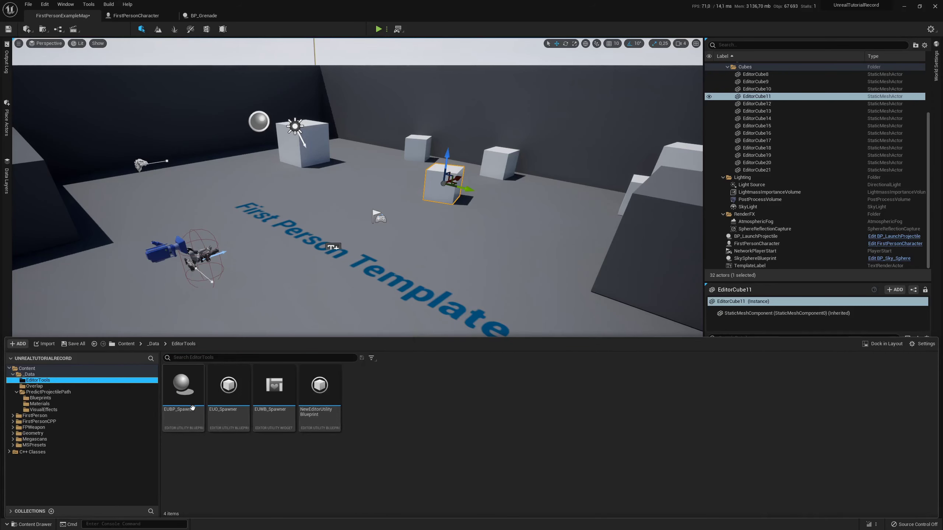
pyautogui.rightClick(278, 392)
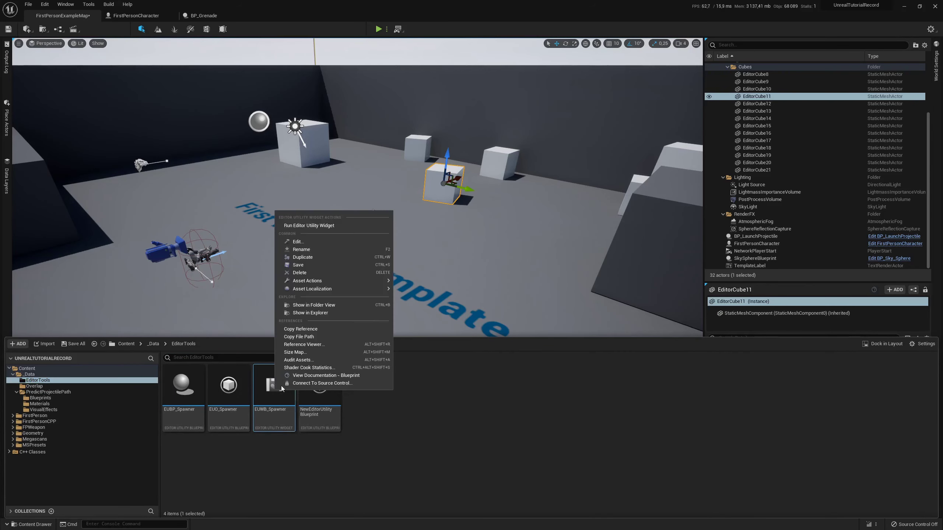
pyautogui.click(310, 226)
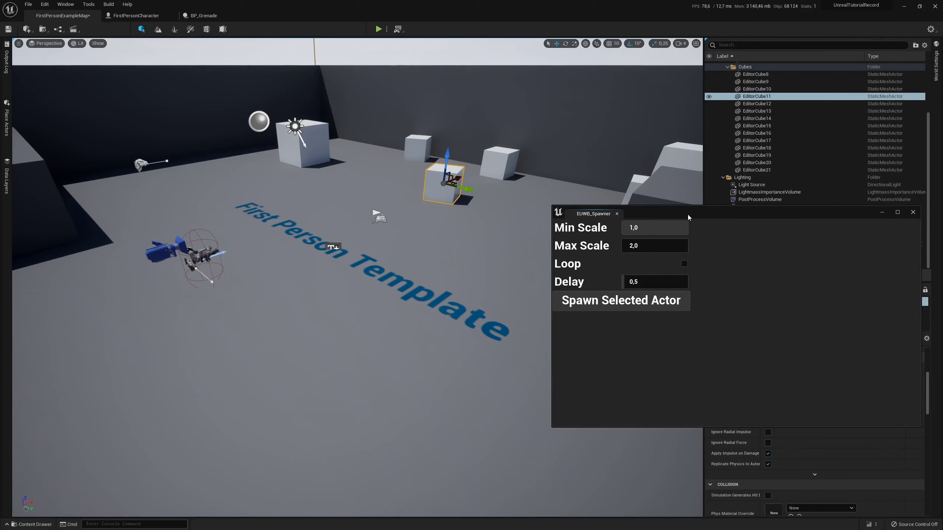
pyautogui.moveTo(688, 218); pyautogui.dragTo(659, 288)
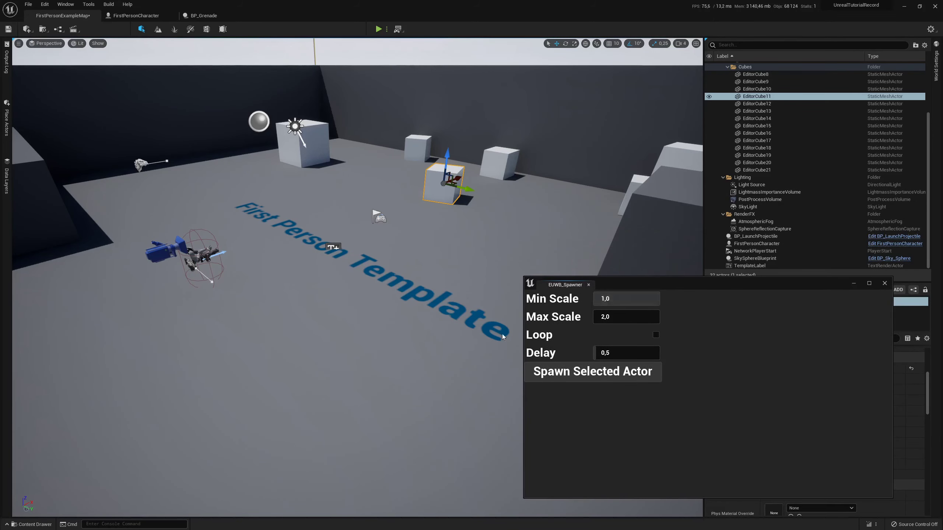
# Select the first pebble mesh in Megascans > 3D_Assets > Pebbles_Pack.
pyautogui.click(32, 525)
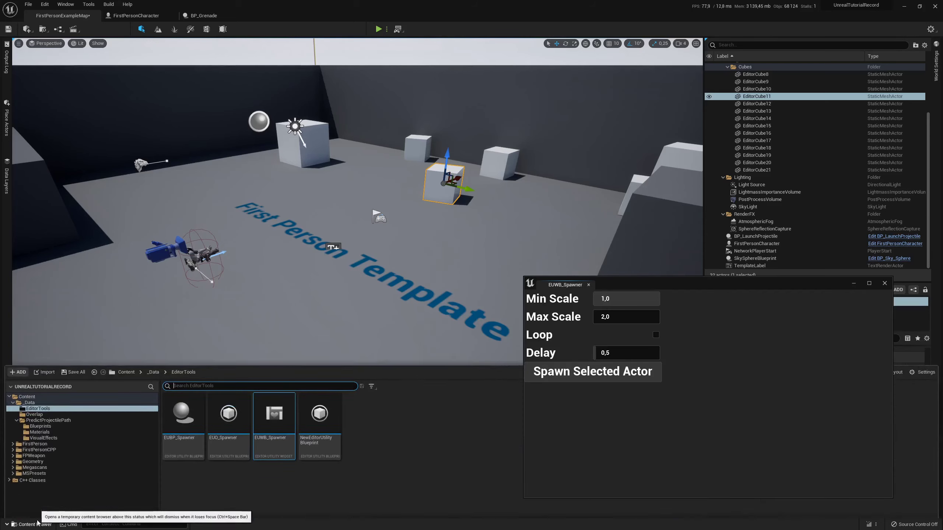
pyautogui.click(35, 439)
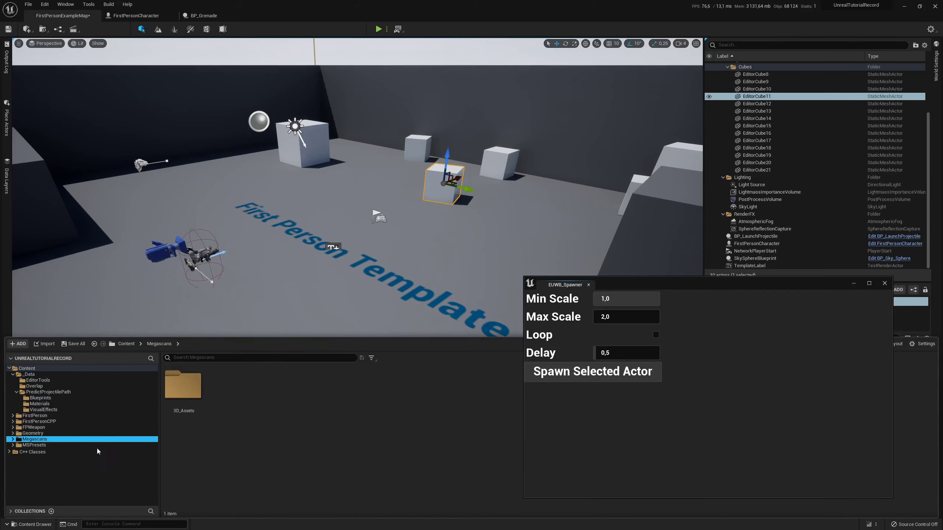
pyautogui.doubleClick(195, 395)
pyautogui.doubleClick(195, 396)
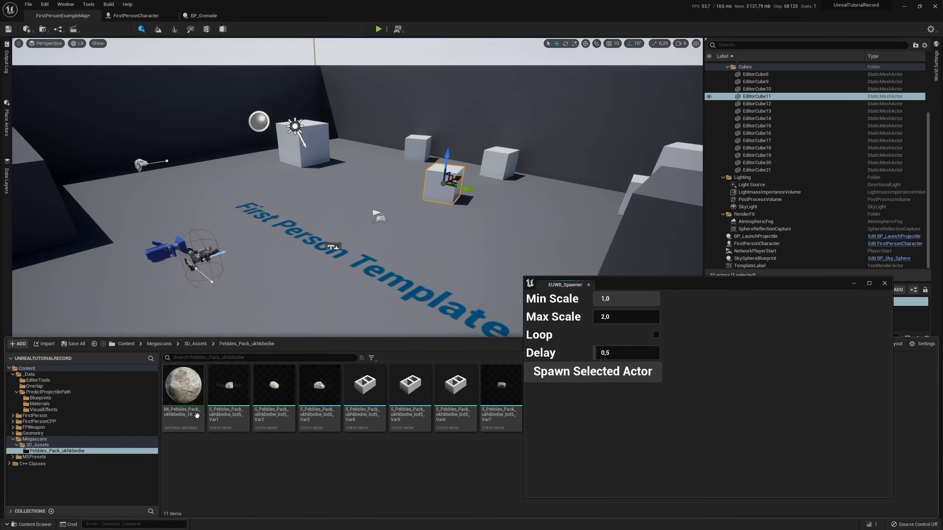
pyautogui.click(228, 391)
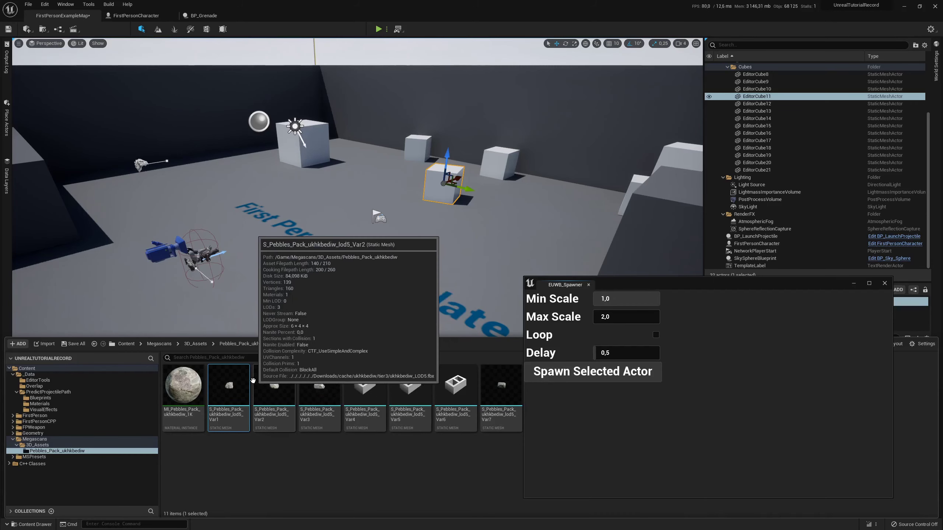
# Spawn a pile of large pebble rocks over the floor, then close the spawner window.
pyautogui.moveTo(316, 222)
pyautogui.mouseDown(button='right')
pyautogui.moveTo(353, 208)
pyautogui.moveTo(342, 208)
pyautogui.mouseUp(button='right')
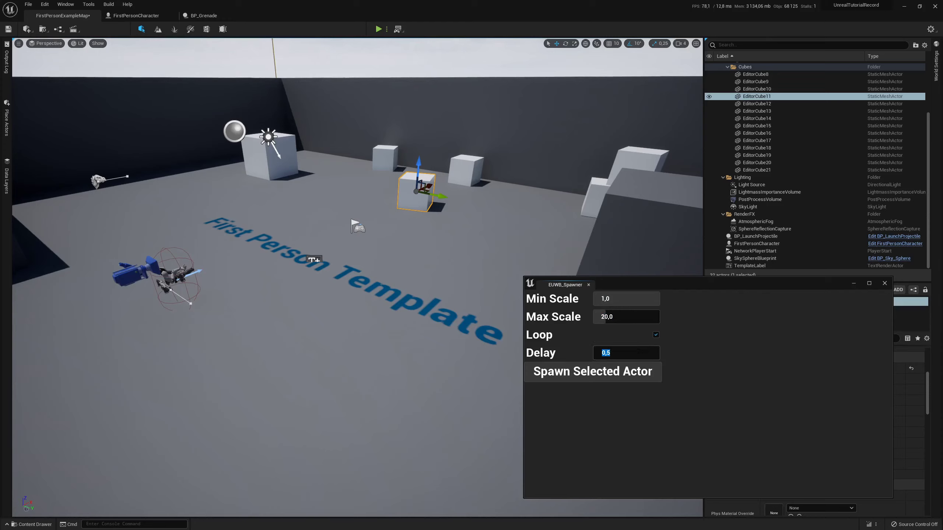
pyautogui.click(594, 373)
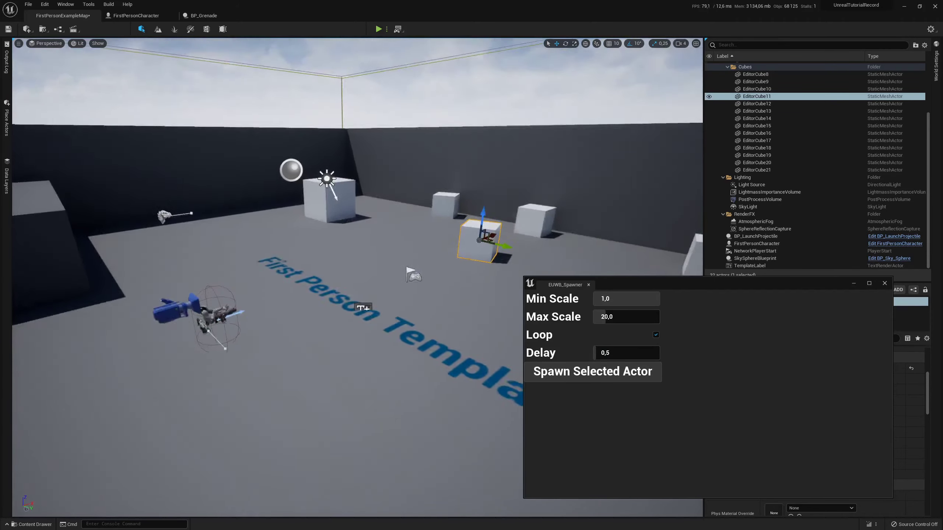
pyautogui.click(555, 368)
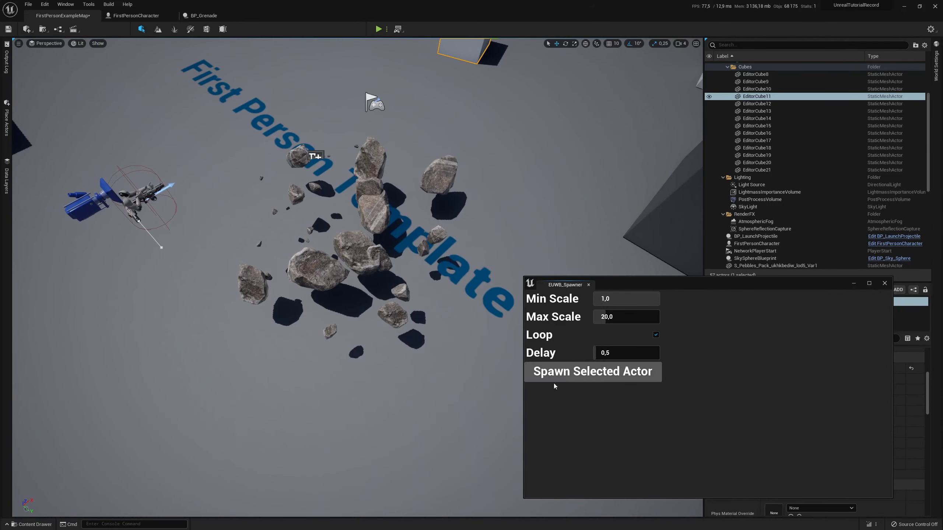
pyautogui.click(884, 283)
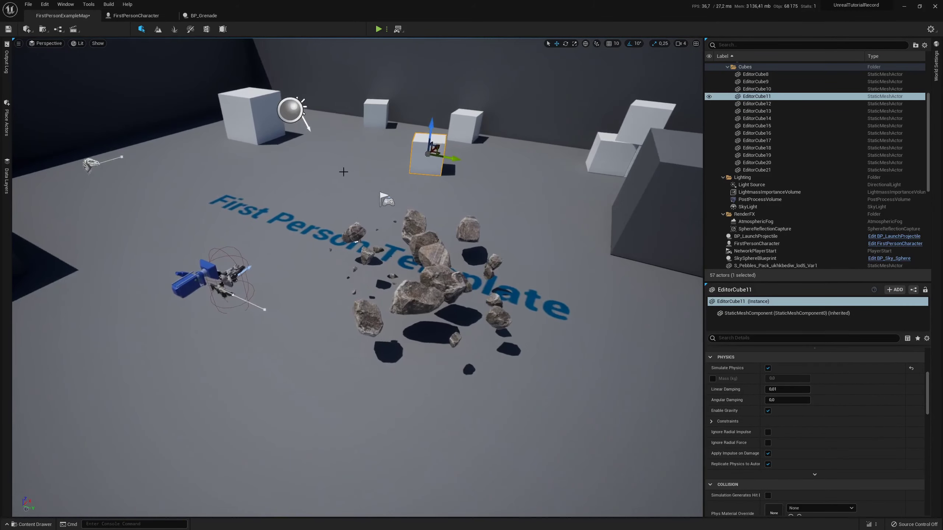
# Inspect a spawned rock's Details and start a Play session.
pyautogui.click(412, 286)
pyautogui.scroll(-5, 798, 409)
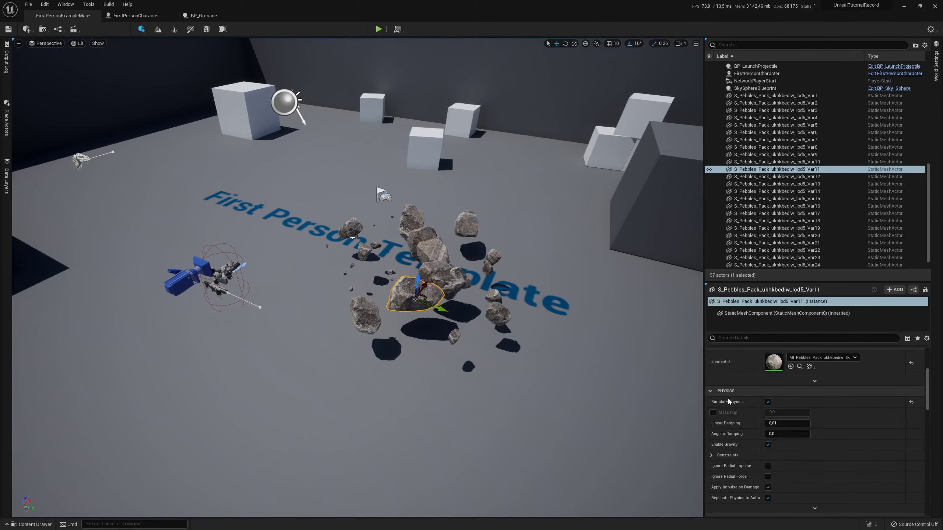
pyautogui.scroll(1, 761, 427)
pyautogui.scroll(2, 787, 416)
pyautogui.scroll(2, 817, 409)
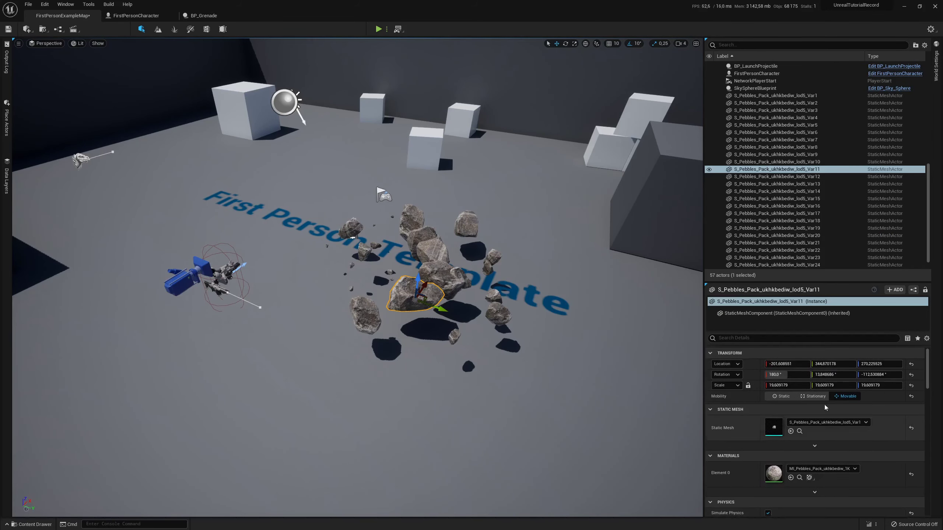
pyautogui.scroll(-1, 798, 427)
pyautogui.scroll(-2, 772, 457)
pyautogui.scroll(-1, 746, 483)
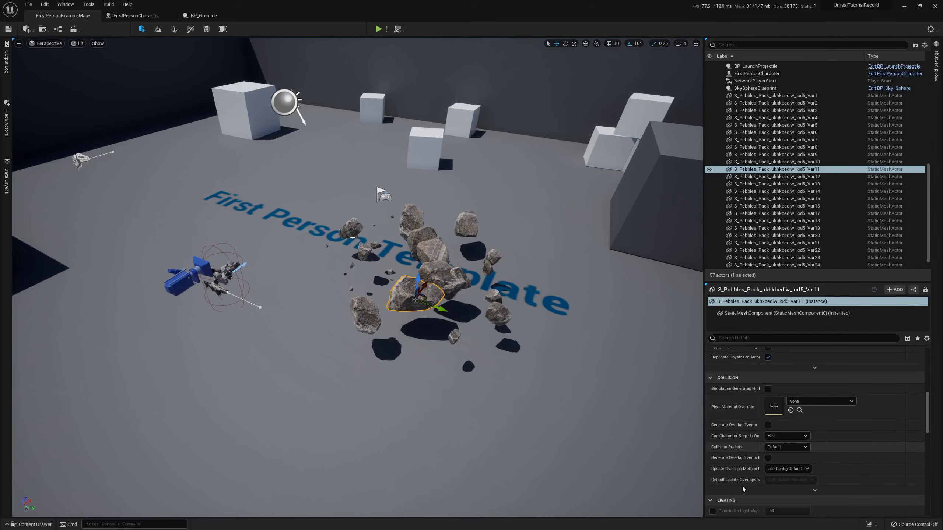
pyautogui.scroll(-2, 743, 490)
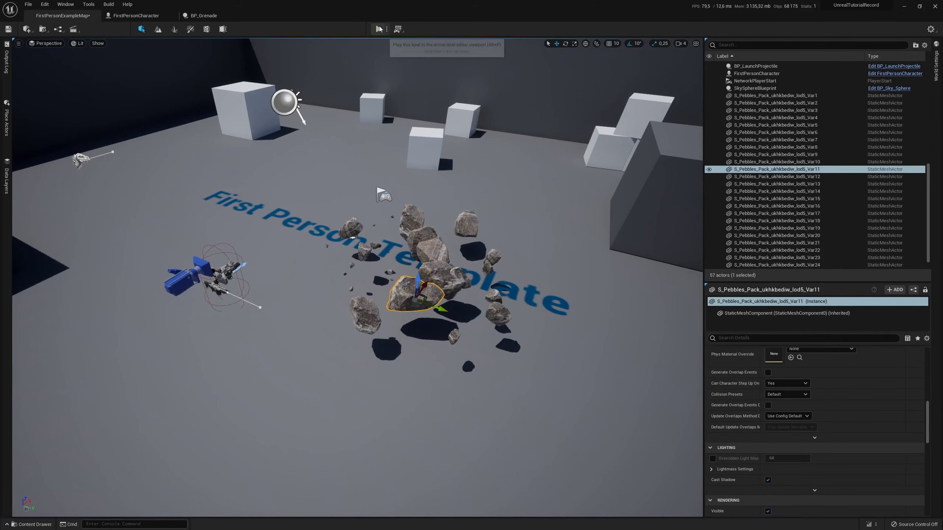
pyautogui.click(379, 29)
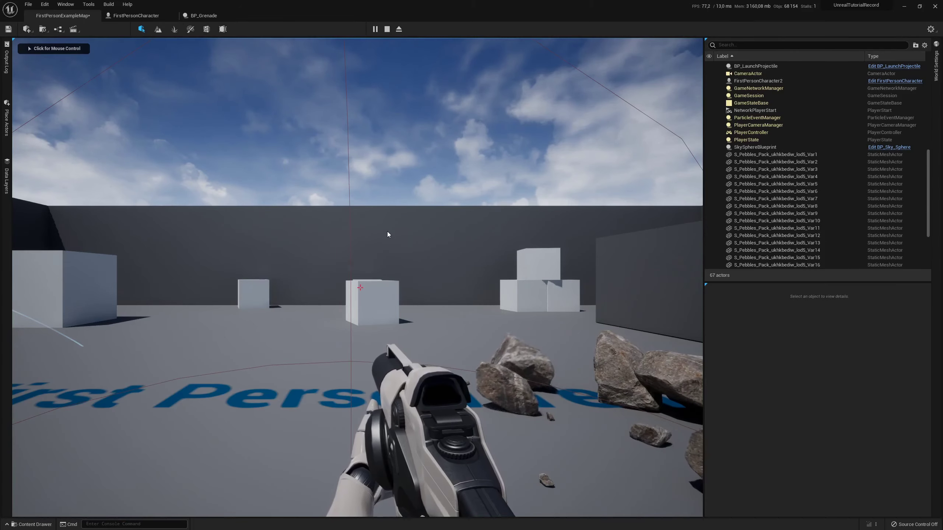
# Walk forward with W, throw a grenade into the rocks with G, then stop with Esc.
pyautogui.click(379, 239)
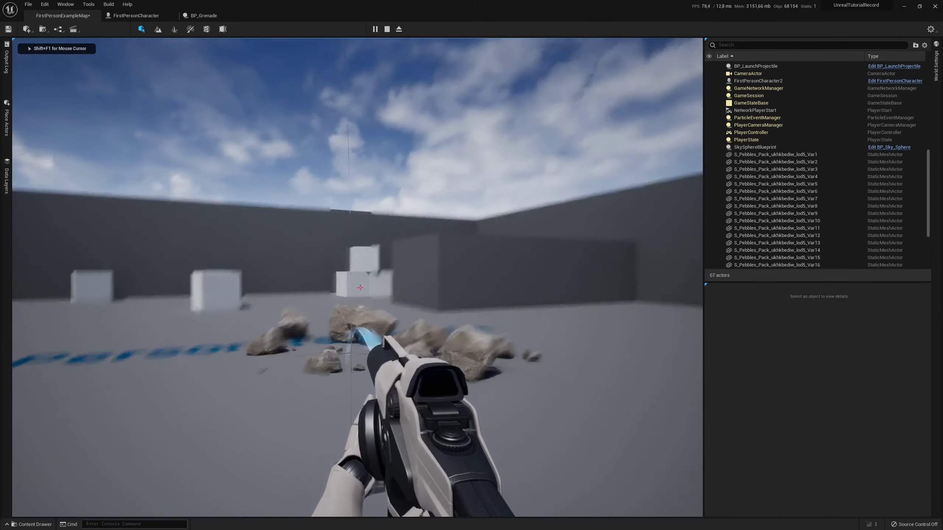
pyautogui.press('w')
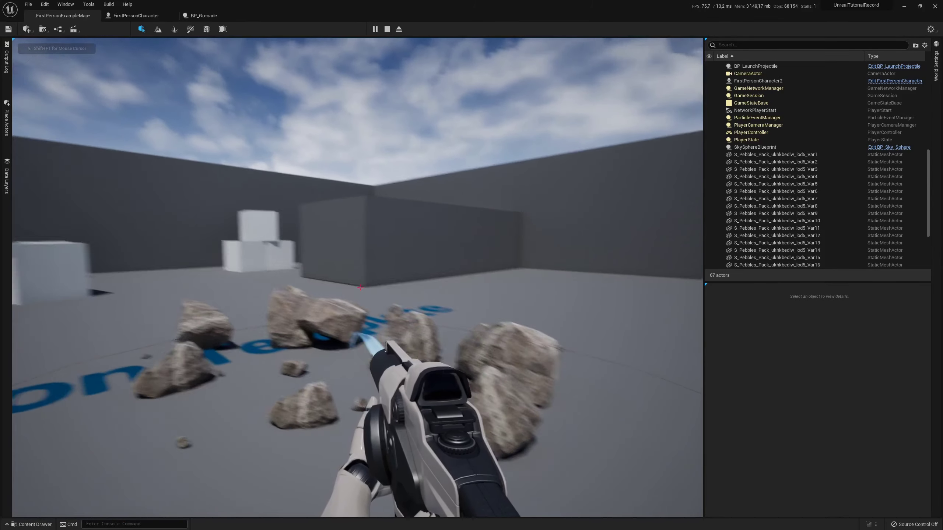
pyautogui.press('g')
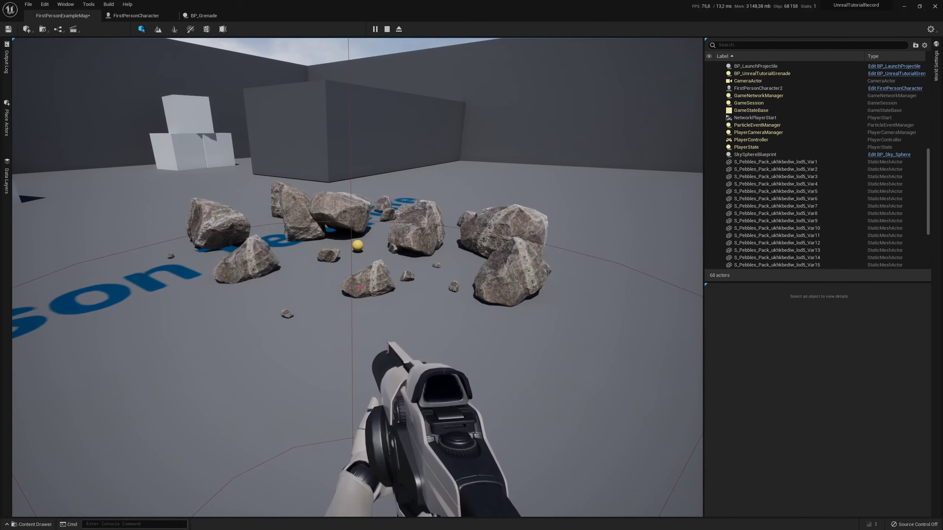
pyautogui.press('Escape')
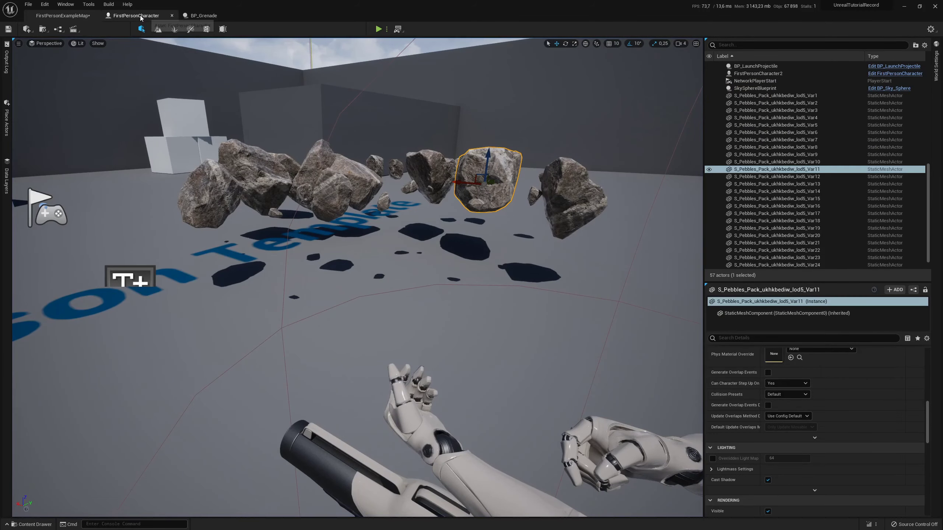
# Confirm FirstPersonCharacter's Grenade Class reads BP_UnrealTutorialGrenade, then return to BP_Grenade.
pyautogui.click(138, 16)
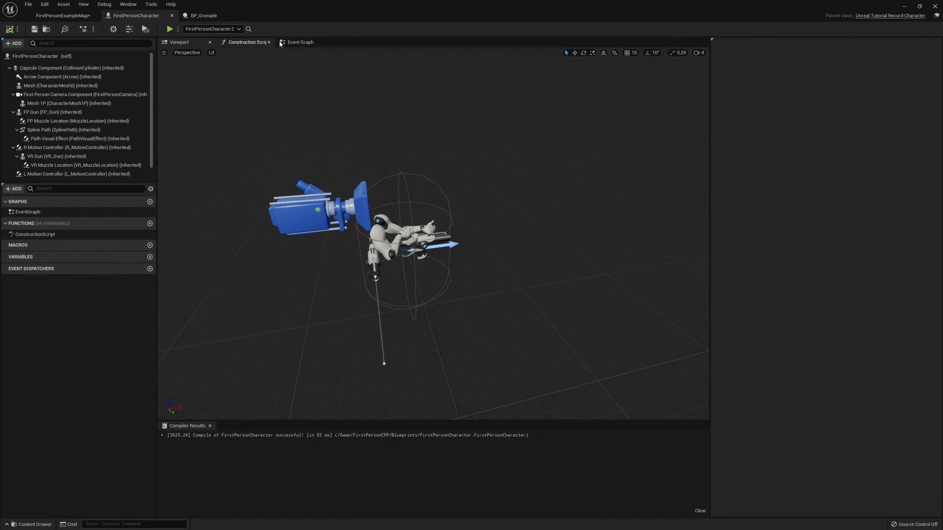
pyautogui.click(302, 42)
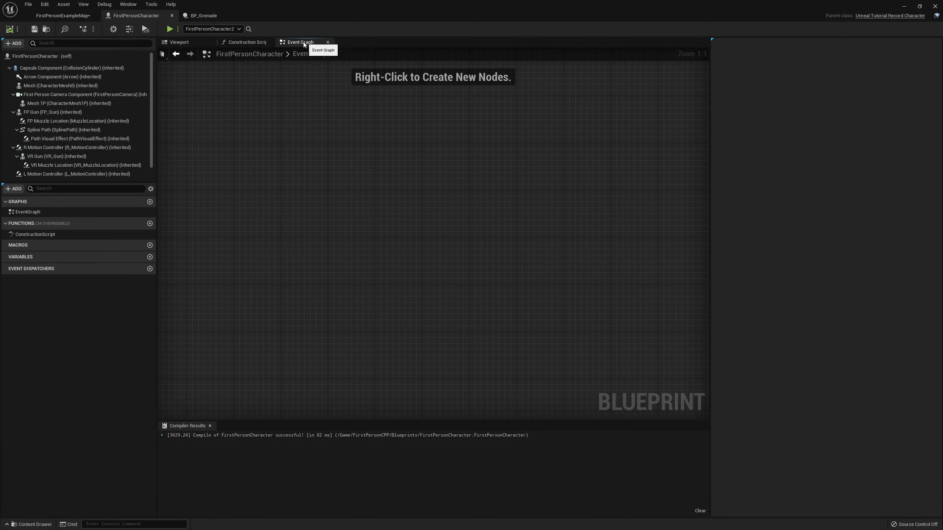
pyautogui.click(130, 30)
pyautogui.scroll(-3, 764, 193)
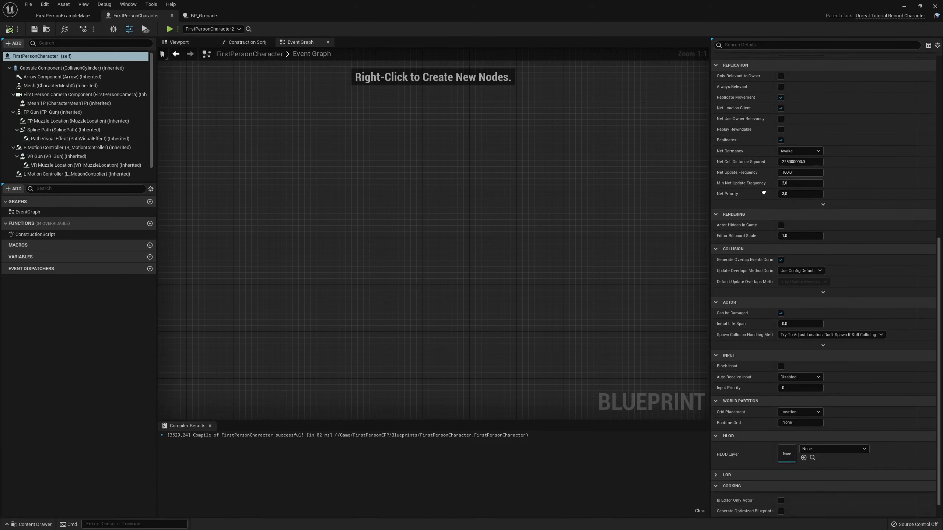
pyautogui.scroll(5, 766, 288)
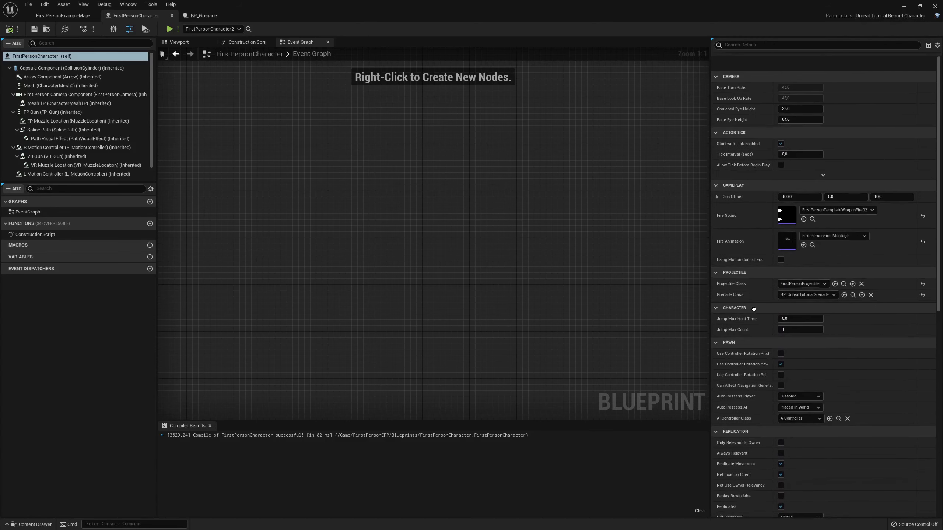
pyautogui.scroll(-1, 754, 310)
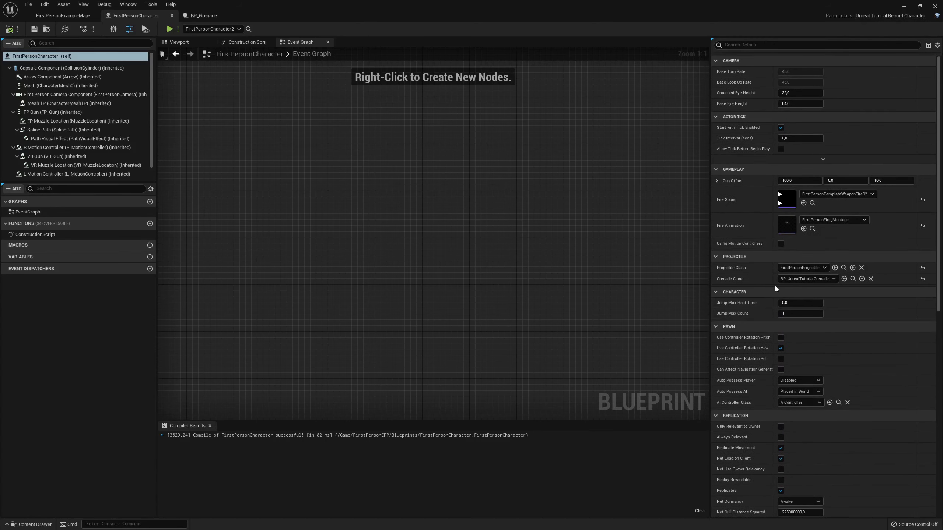
pyautogui.click(816, 279)
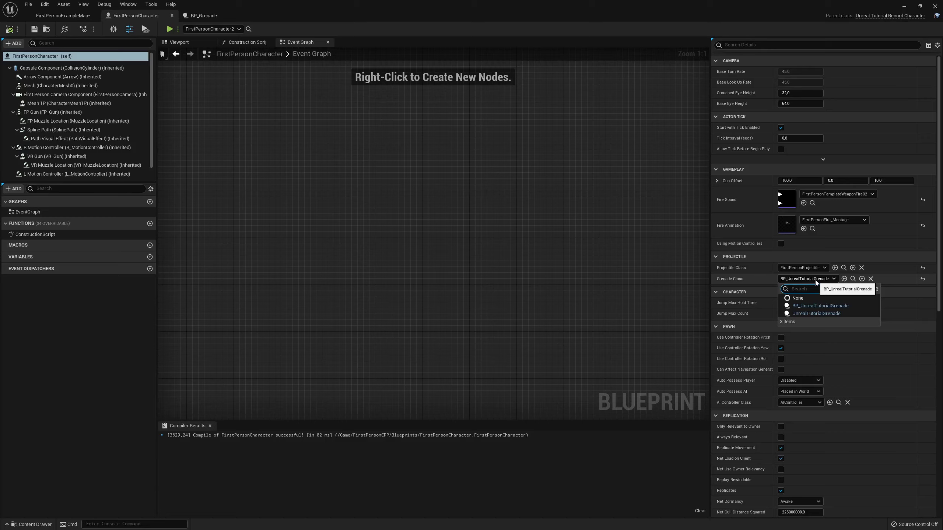
pyautogui.click(814, 280)
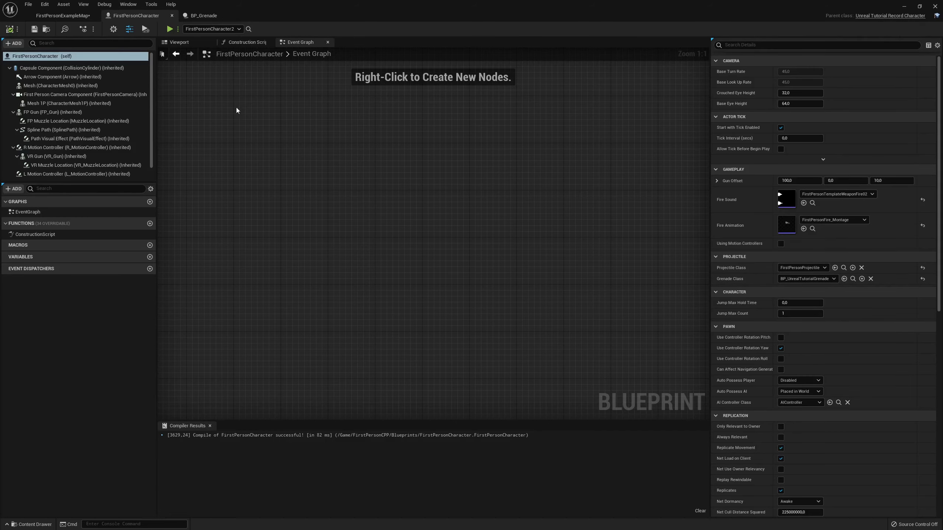
pyautogui.click(205, 16)
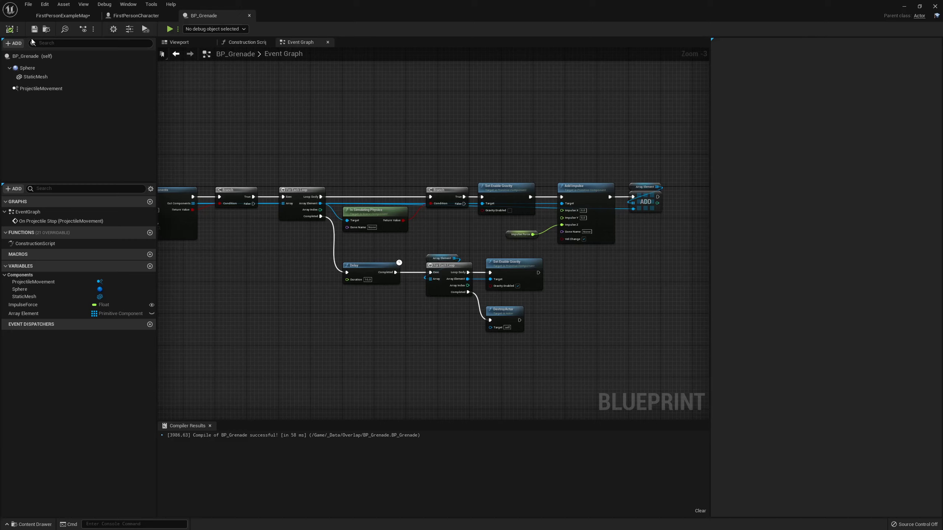
pyautogui.press('Home')
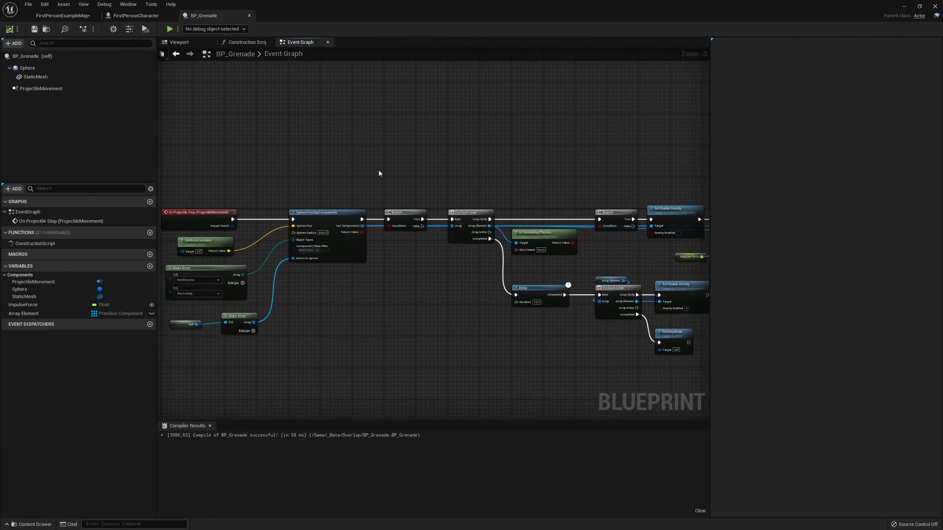
pyautogui.scroll(1, 355, 184)
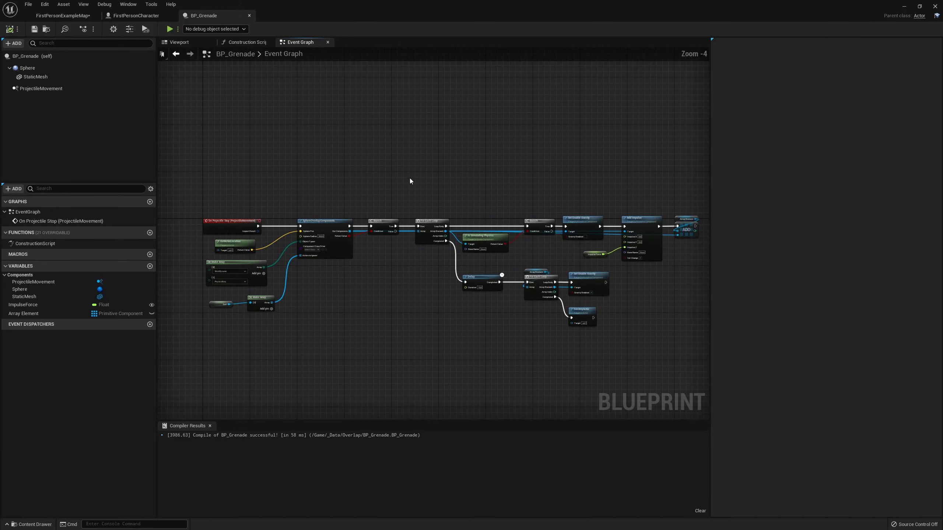
pyautogui.click(133, 15)
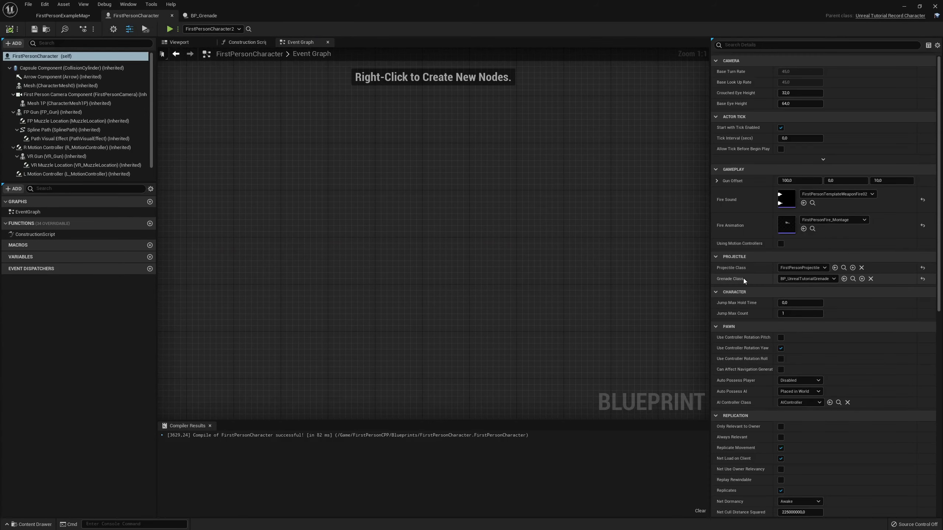
pyautogui.click(210, 19)
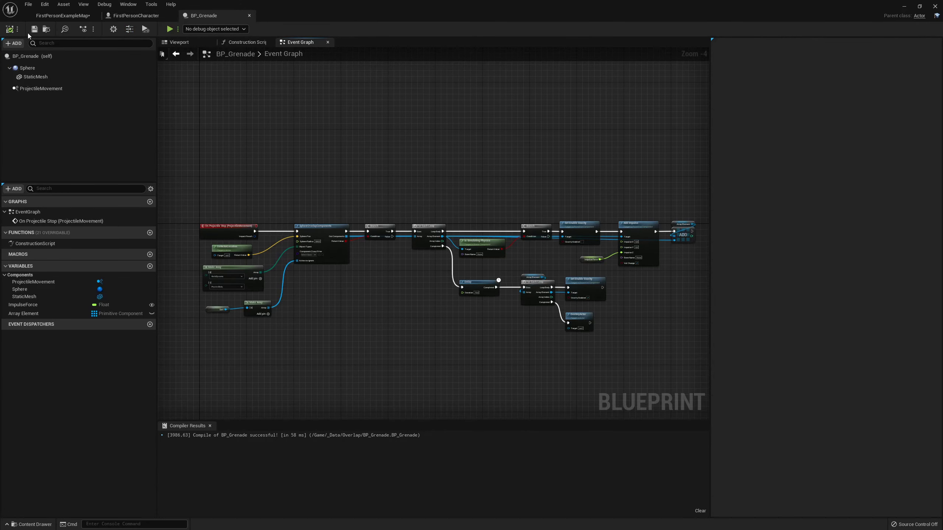
pyautogui.click(29, 4)
pyautogui.click(29, 4)
# Reparent BP_Grenade to the Unreal Tutorial Grenade class.
pyautogui.click(47, 6)
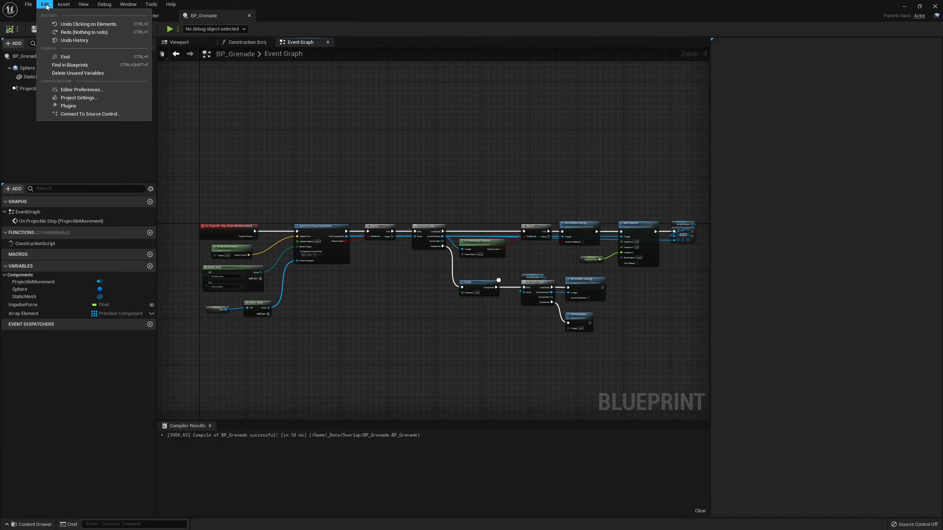
pyautogui.moveTo(29, 5)
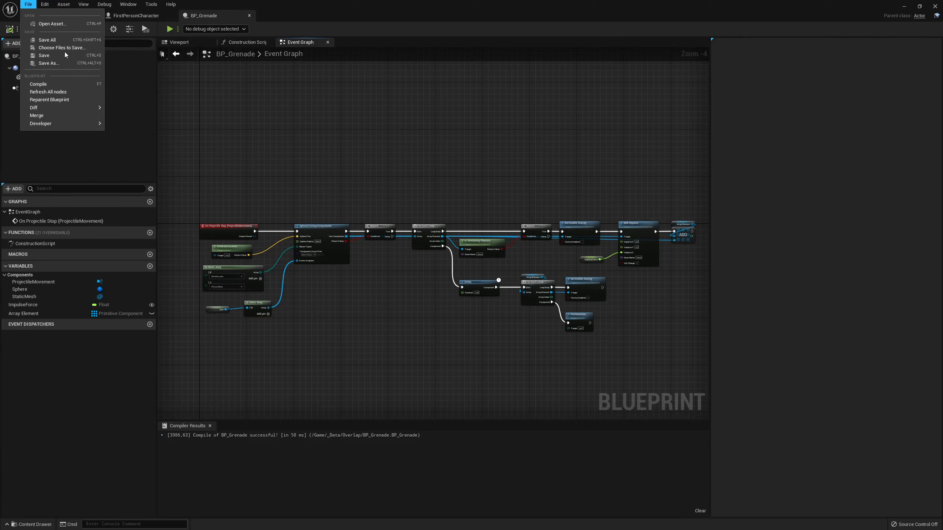
pyautogui.click(65, 101)
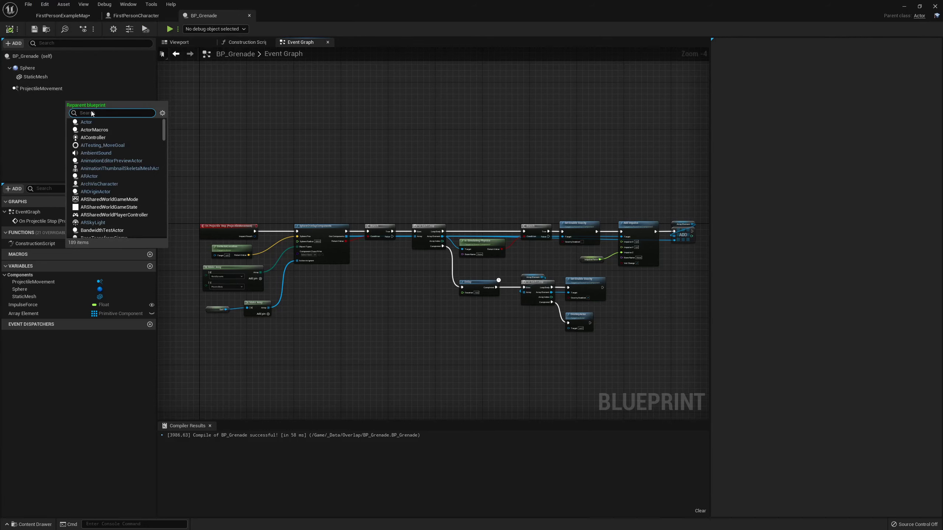
pyautogui.write('unreal')
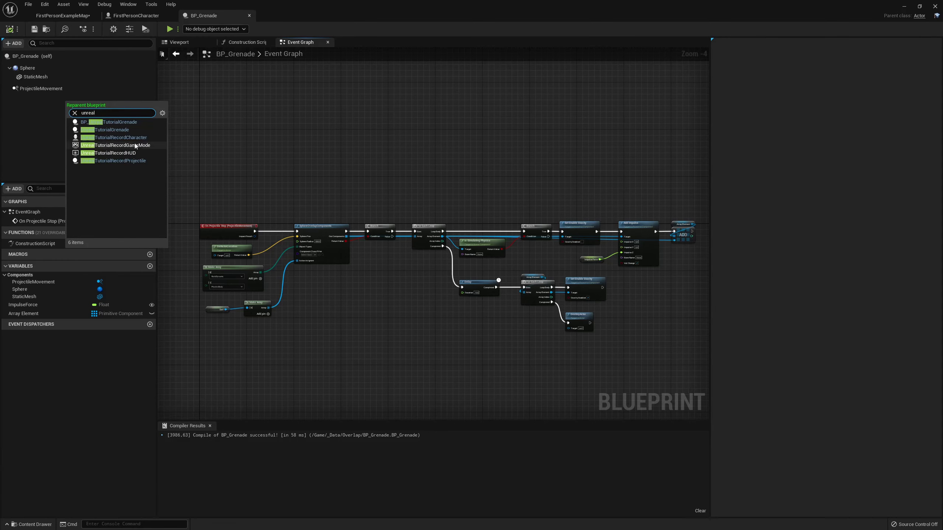
pyautogui.click(130, 130)
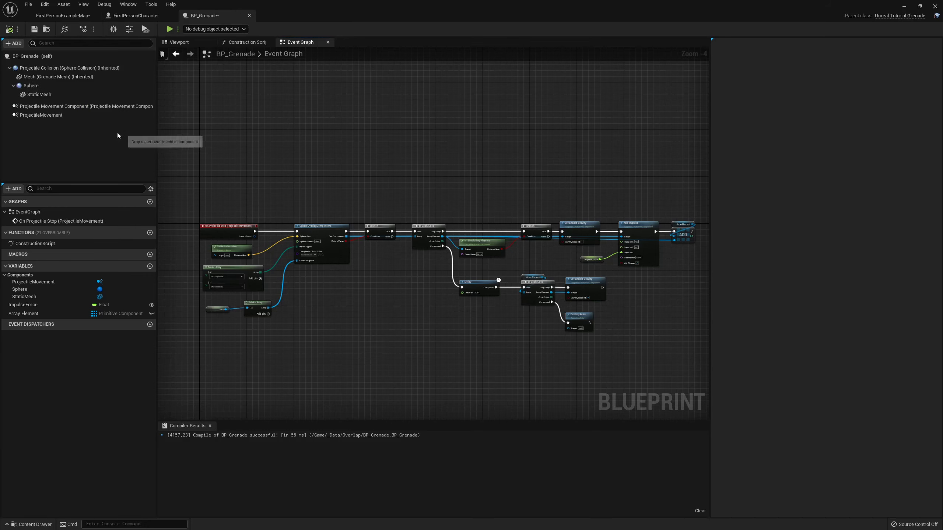
# Delete the old ProjectileMovement component after comparing it with the inherited one.
pyautogui.click(60, 118)
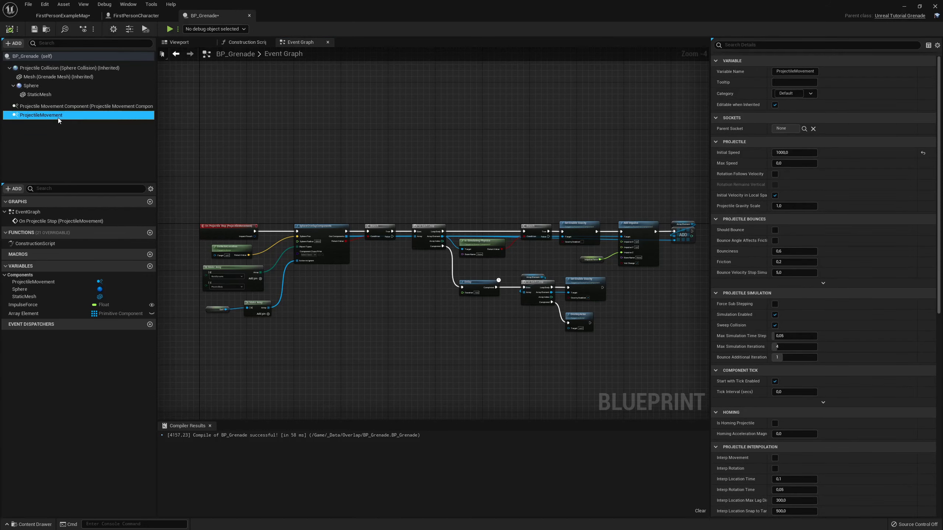
pyautogui.press('Delete')
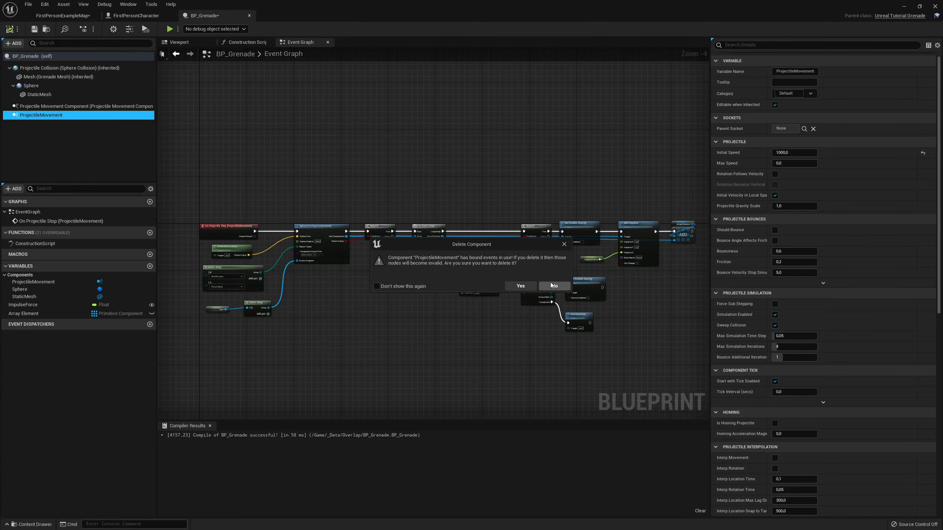
pyautogui.click(553, 285)
pyautogui.click(57, 108)
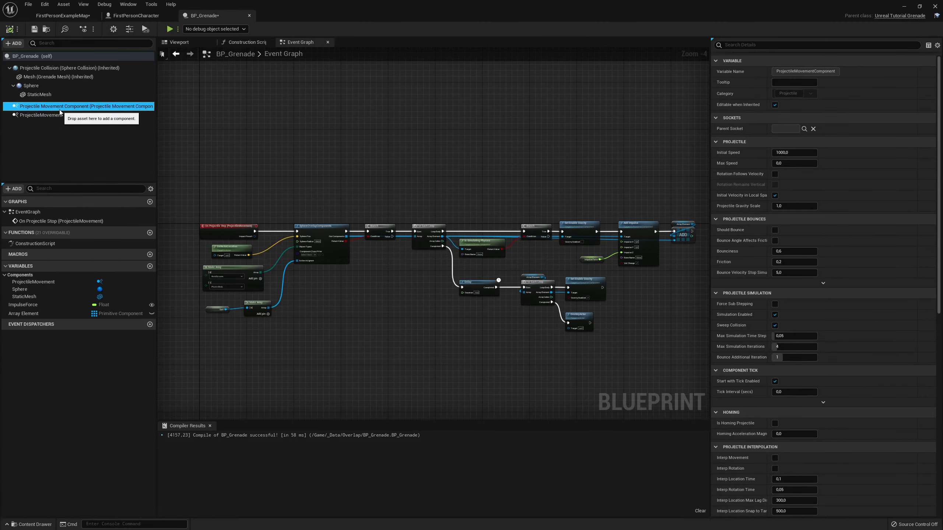
pyautogui.click(55, 115)
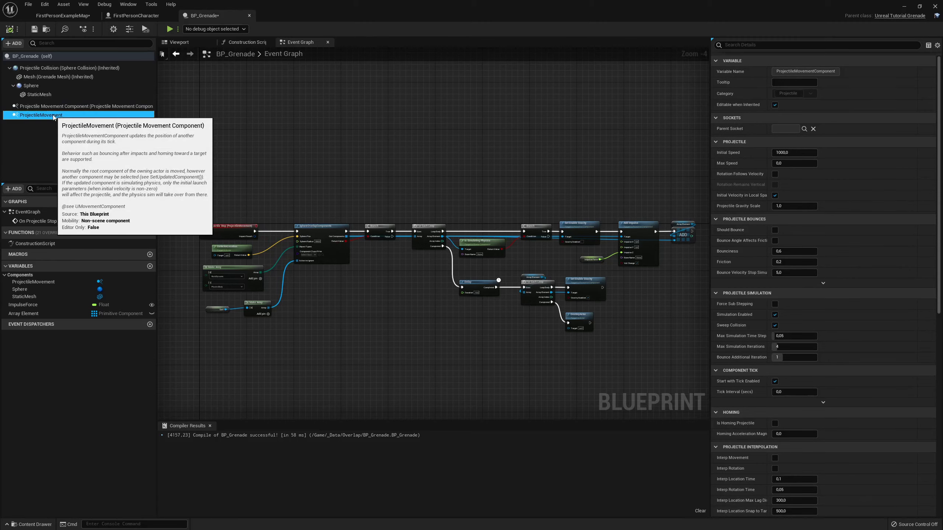
pyautogui.click(56, 106)
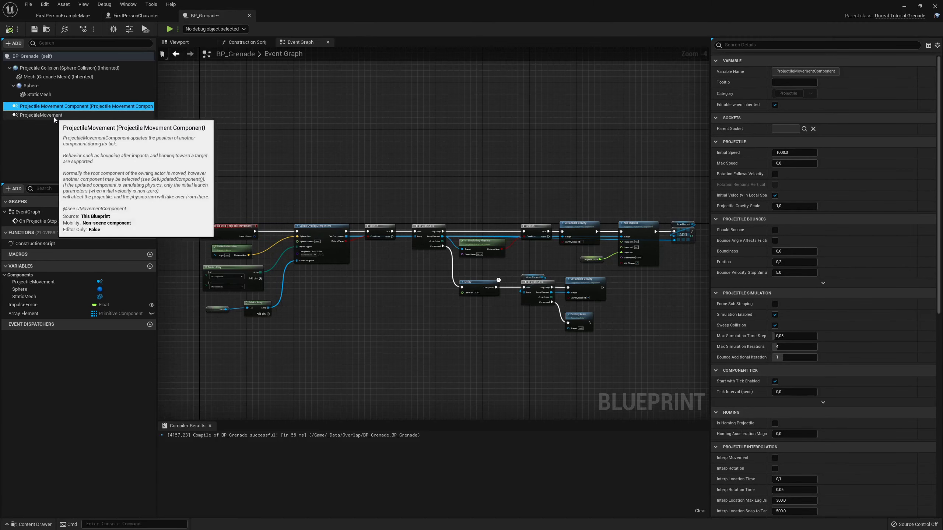
pyautogui.click(54, 116)
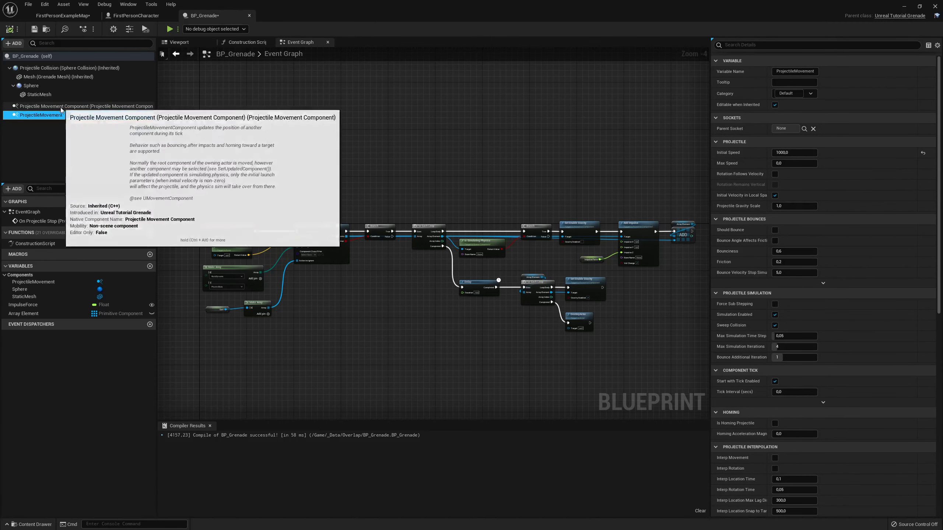
pyautogui.press('Delete')
pyautogui.click(520, 285)
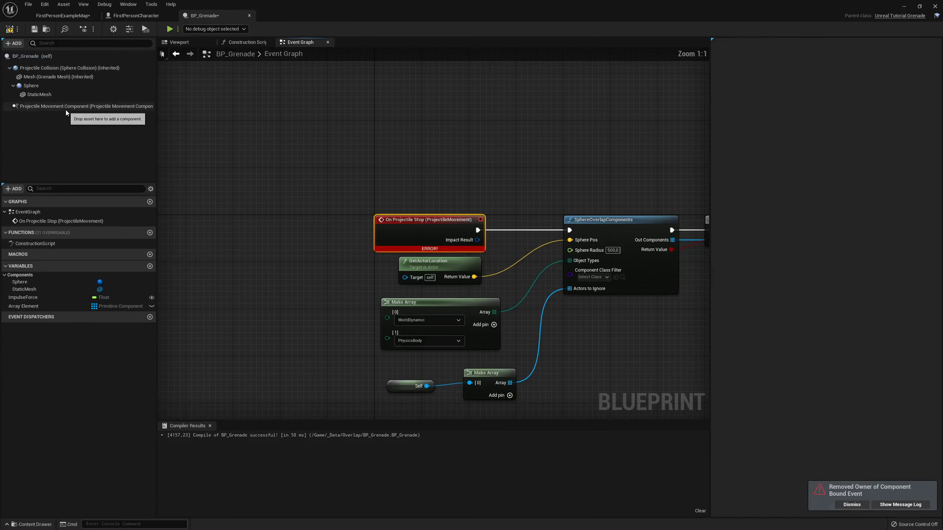
# Replace the old On Projectile Stop node with the inherited component's event, then save.
pyautogui.click(85, 106)
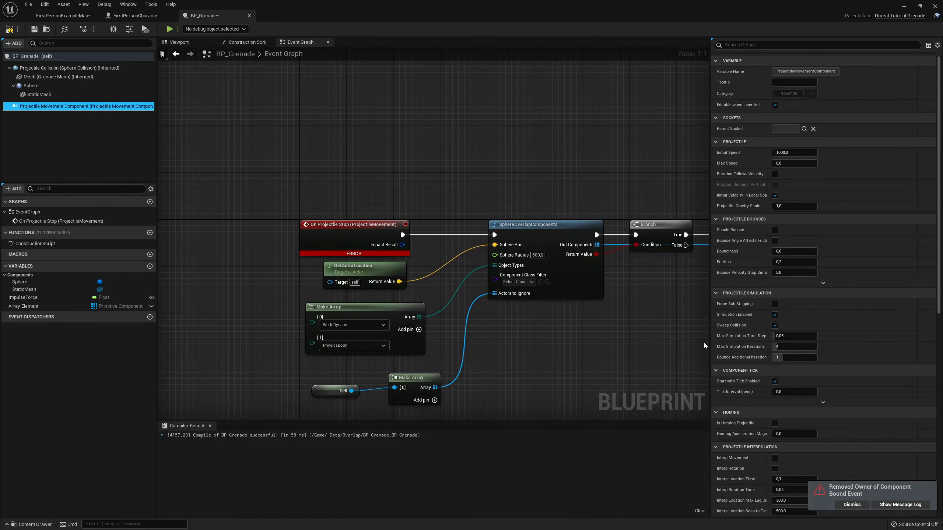
pyautogui.scroll(-10, 798, 258)
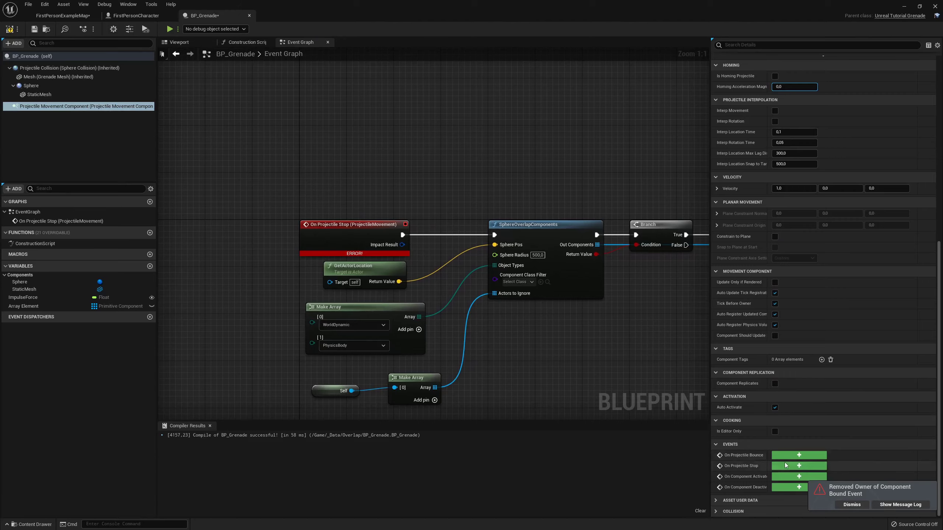
pyautogui.click(800, 467)
pyautogui.moveTo(407, 377); pyautogui.dragTo(253, 213)
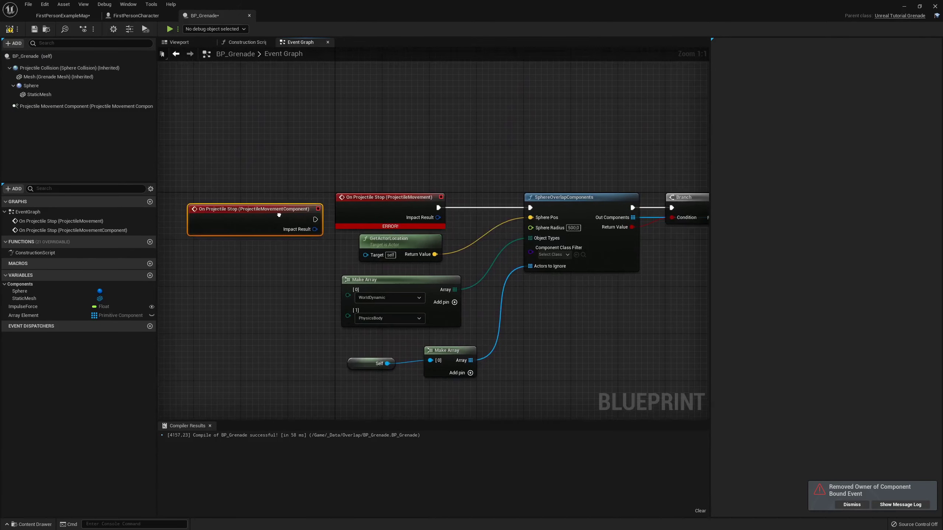
pyautogui.click(365, 220)
pyautogui.press('Delete')
pyautogui.moveTo(291, 242); pyautogui.dragTo(437, 230)
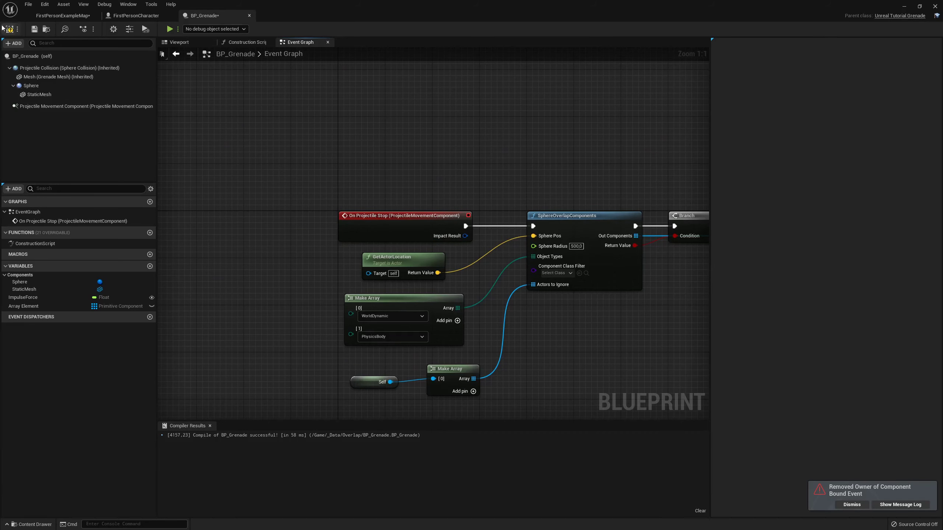
pyautogui.click(35, 30)
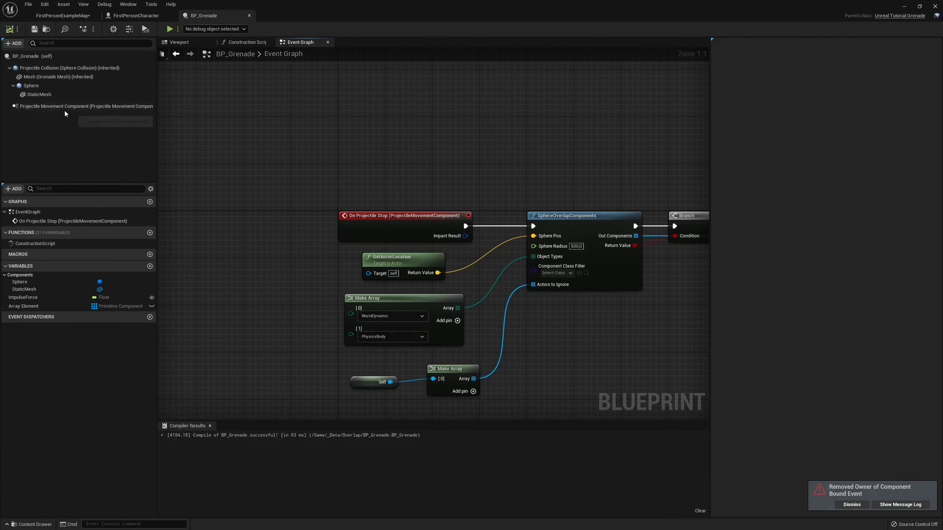
# Delete the old Sphere and StaticMesh components from BP_Grenade.
pyautogui.click(48, 85)
pyautogui.click(53, 69)
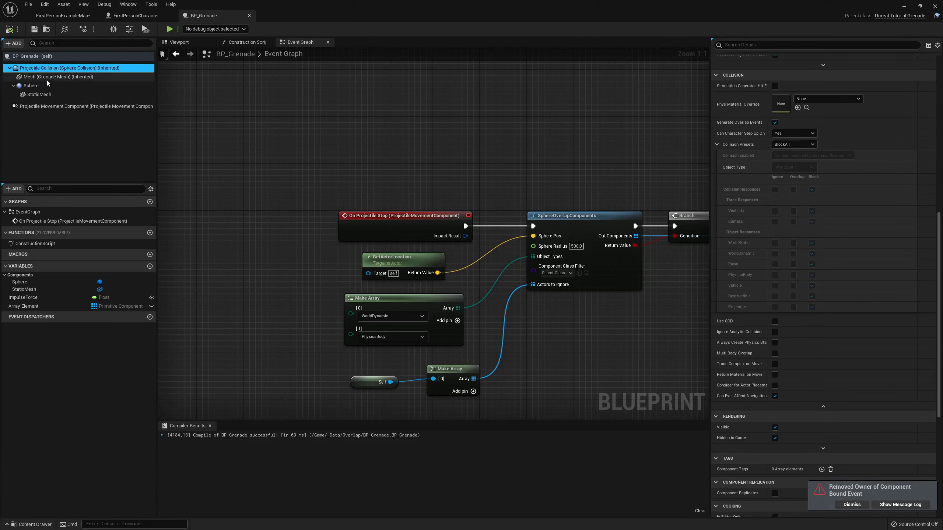
pyautogui.click(44, 87)
pyautogui.press('Delete')
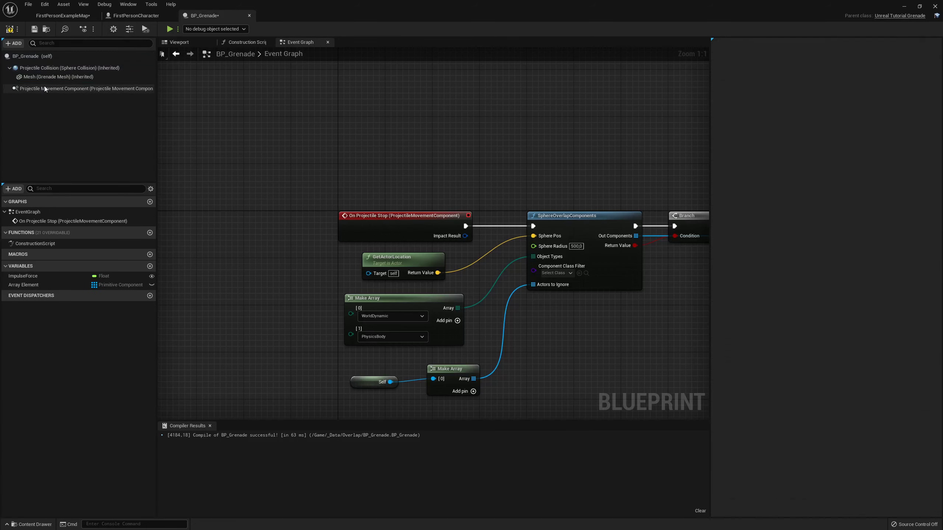
pyautogui.click(186, 44)
# Give the inherited Mesh the FirstPersonProjectileMesh at a 0.06 scale.
pyautogui.click(55, 77)
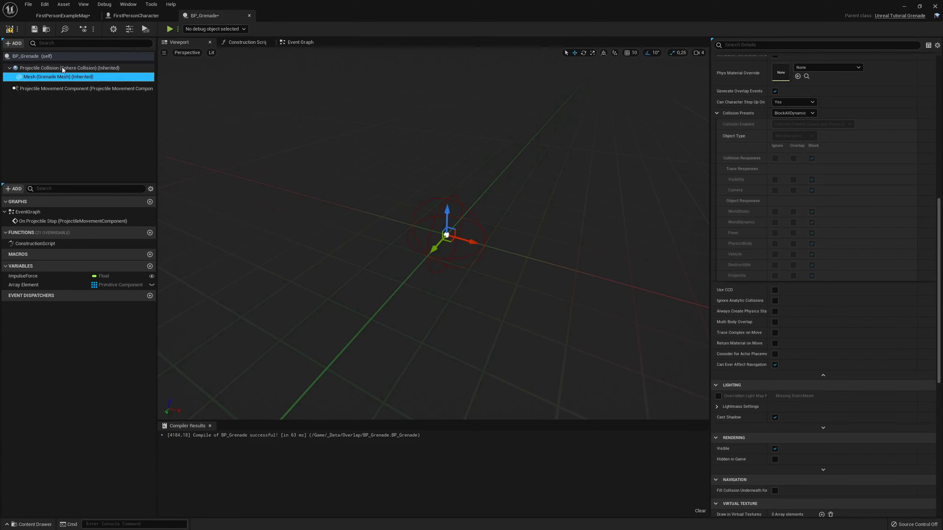
pyautogui.click(55, 68)
pyautogui.scroll(2, 750, 370)
pyautogui.scroll(-3, 749, 370)
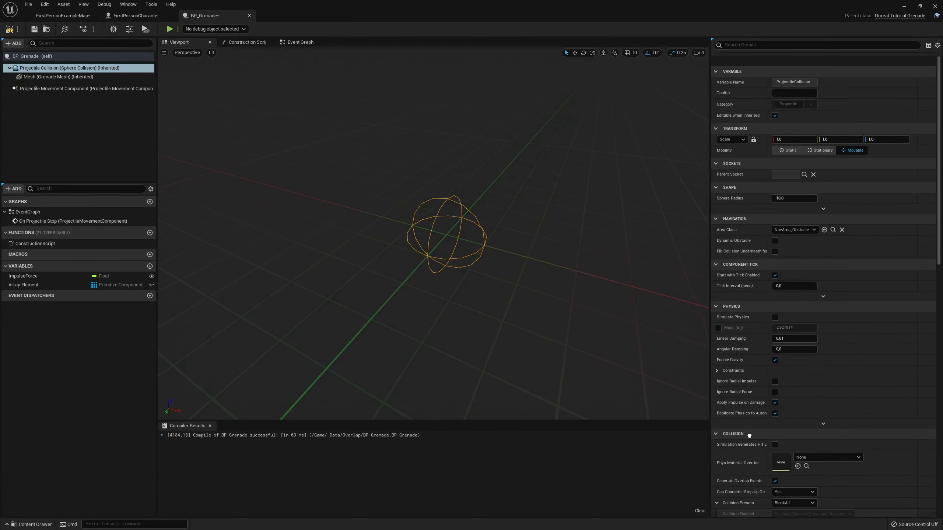
pyautogui.scroll(-3, 749, 335)
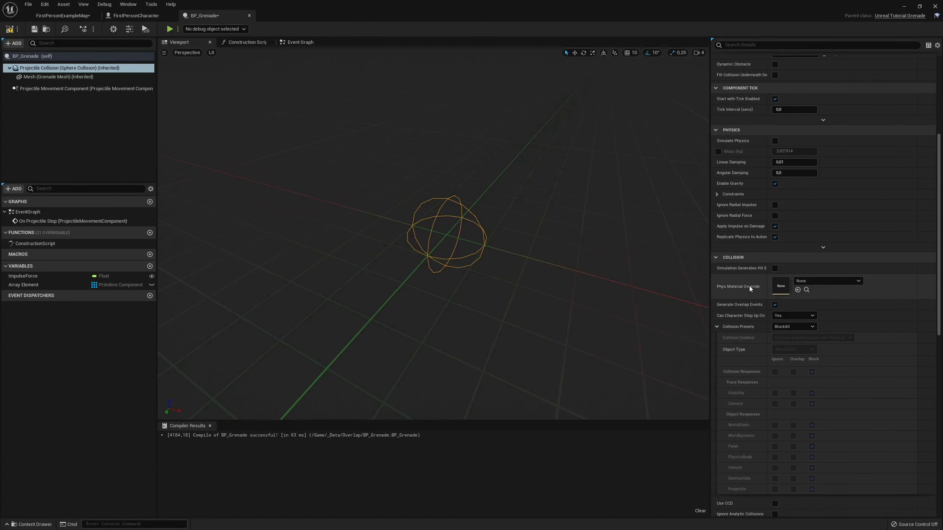
pyautogui.click(61, 77)
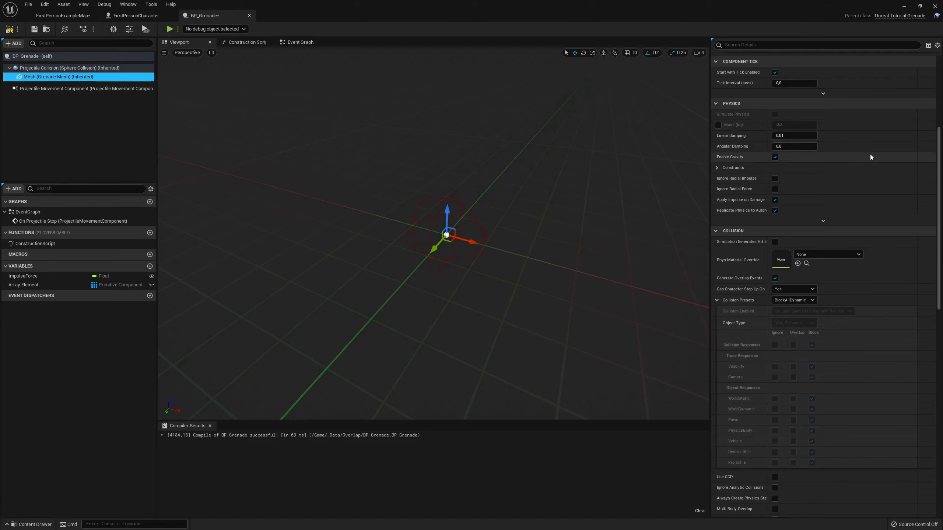
pyautogui.click(825, 213)
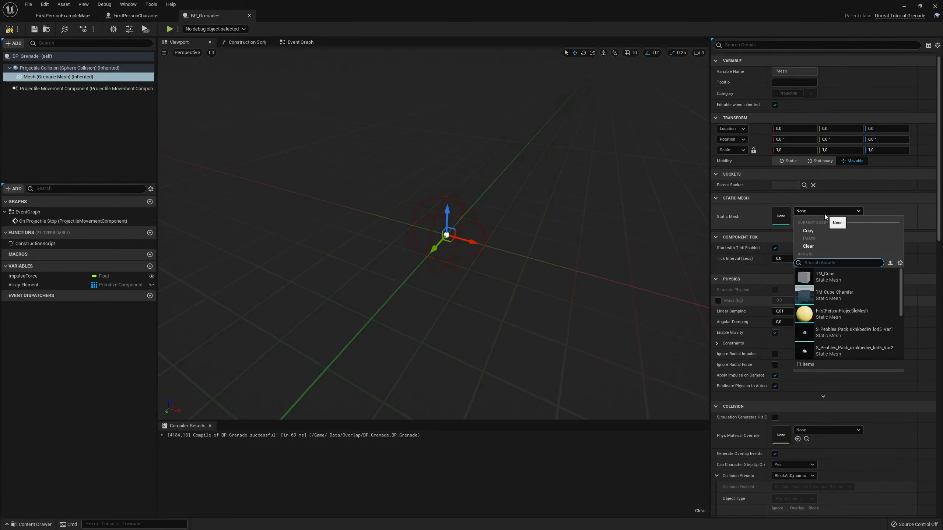
pyautogui.click(831, 314)
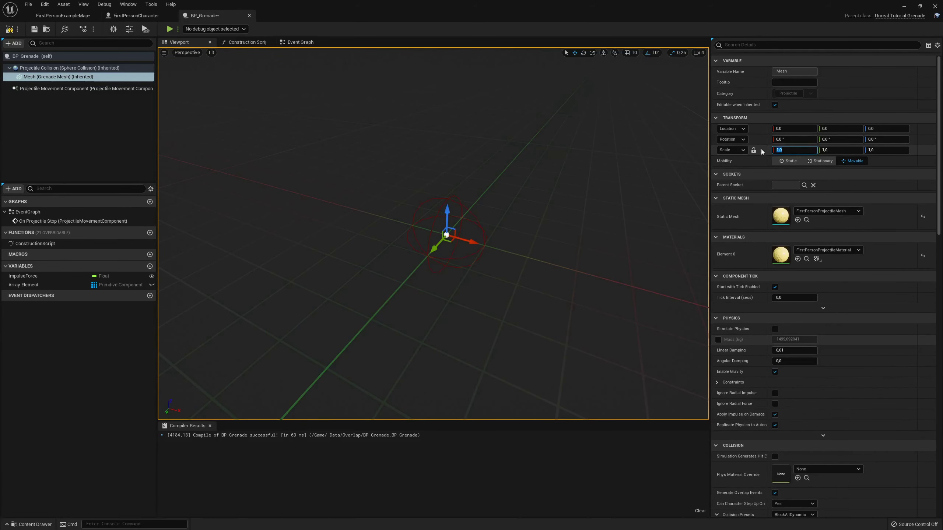
pyautogui.click(759, 154)
pyautogui.write('0,06')
pyautogui.press('Return')
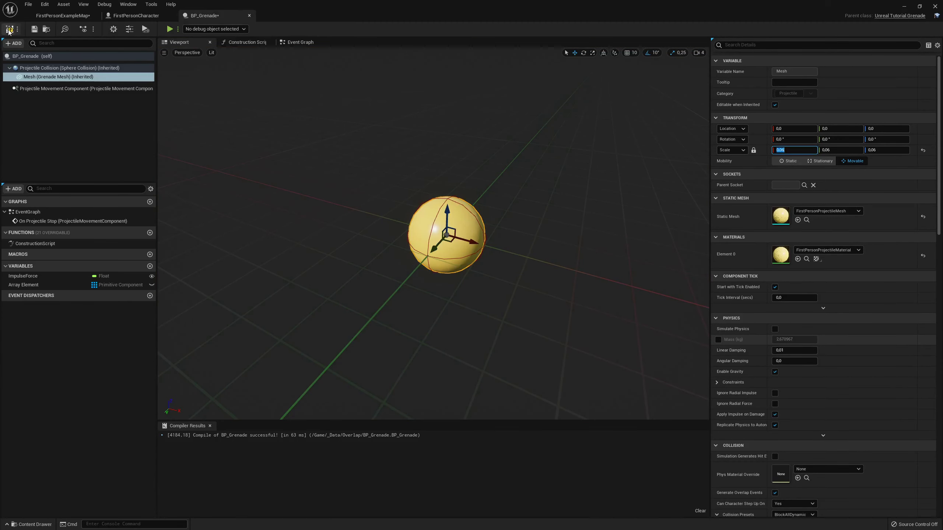
# Compile BP_Grenade and look over its event graph nodes.
pyautogui.click(10, 30)
pyautogui.click(297, 42)
pyautogui.moveTo(398, 192)
pyautogui.mouseDown(button='right')
pyautogui.moveTo(347, 170)
pyautogui.moveTo(198, 175)
pyautogui.mouseUp(button='right')
pyautogui.scroll(-1, 365, 164)
pyautogui.scroll(-1, 363, 165)
pyautogui.moveTo(274, 158); pyautogui.dragTo(640, 309)
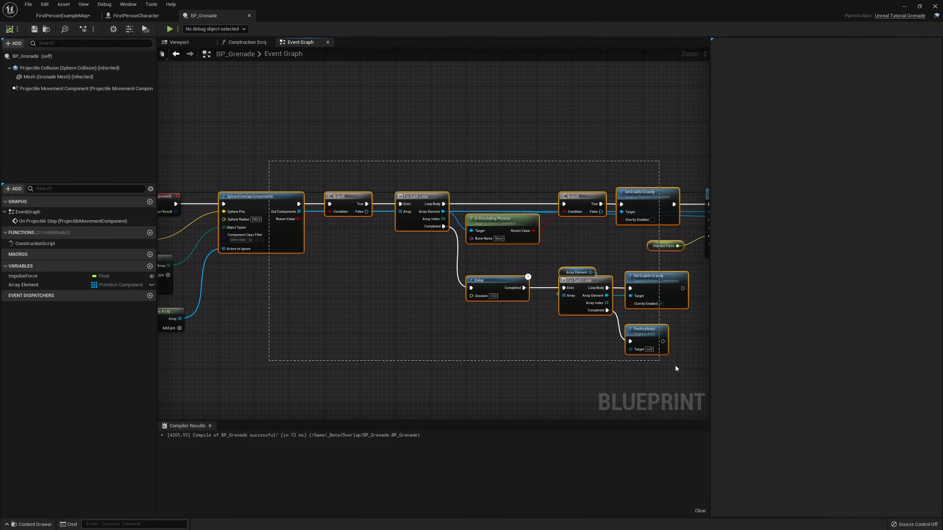
pyautogui.click(640, 309)
pyautogui.scroll(-1, 371, 260)
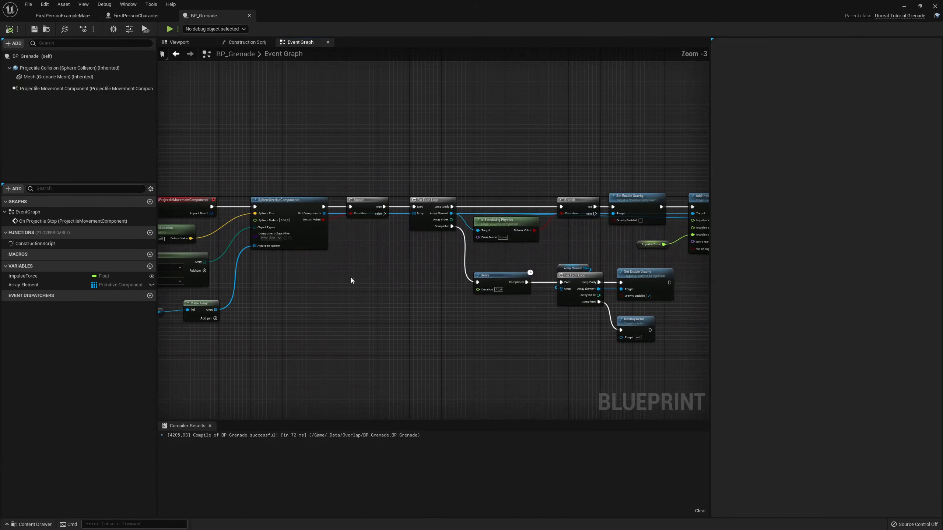
pyautogui.moveTo(351, 277); pyautogui.dragTo(385, 239, button='right')
# Review BP_Grenade's Class Defaults, then switch to the FirstPersonCharacter blueprint.
pyautogui.click(129, 30)
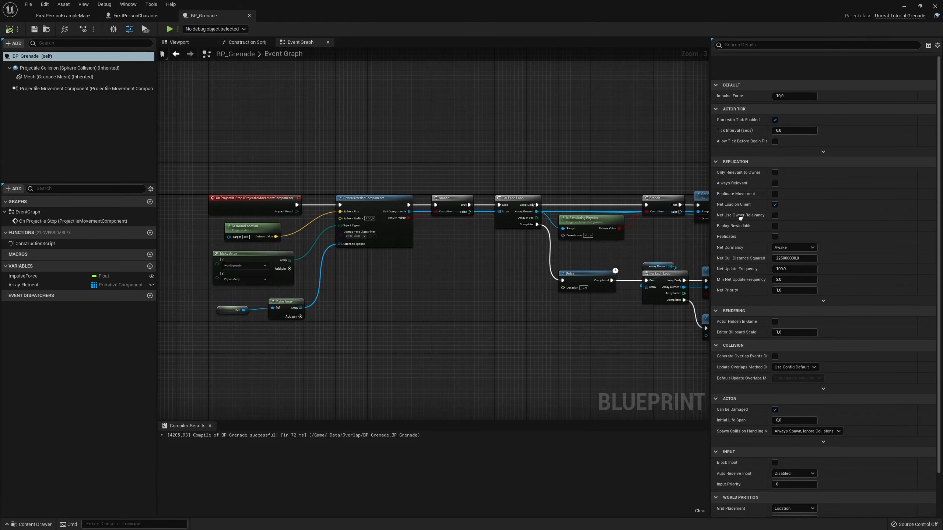
pyautogui.scroll(-5, 740, 219)
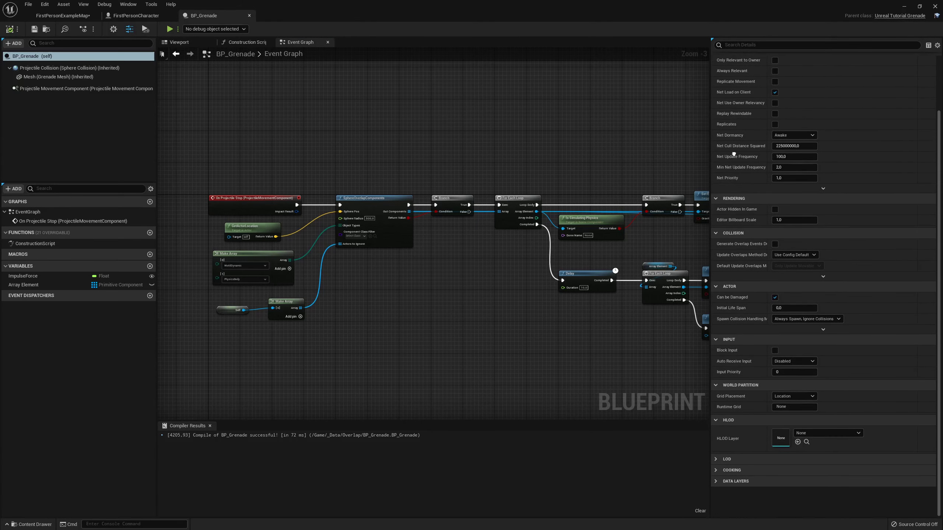
pyautogui.moveTo(418, 153); pyautogui.dragTo(364, 155, button='right')
pyautogui.scroll(-1, 333, 159)
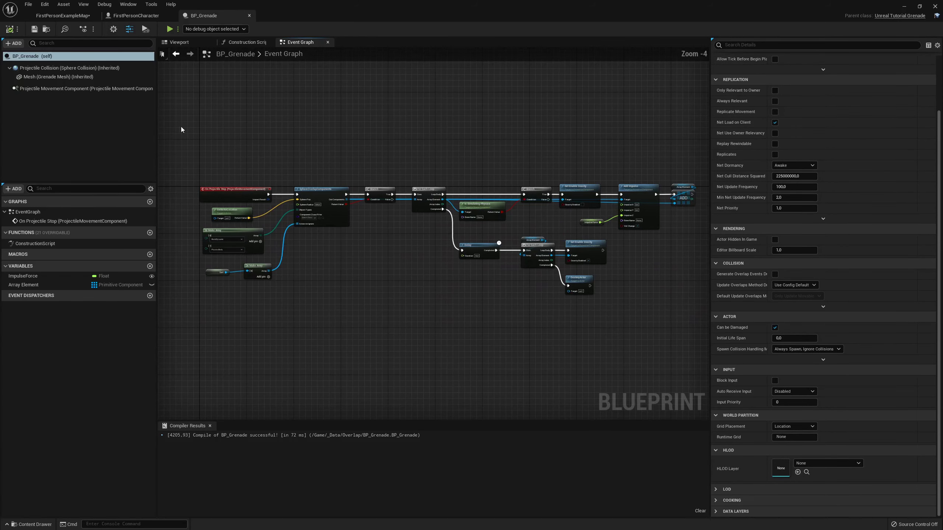
pyautogui.click(156, 16)
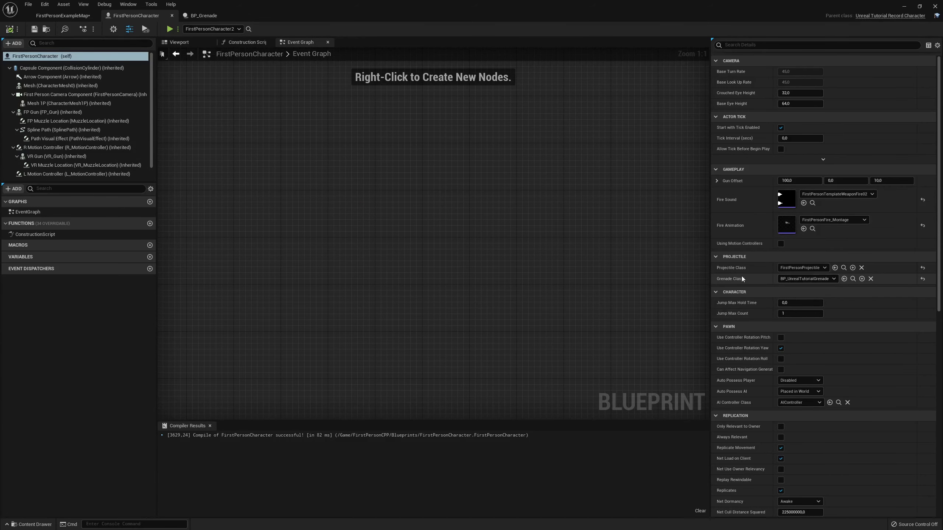
# Set FirstPersonCharacter's Grenade Class to BP_Grenade.
pyautogui.click(801, 280)
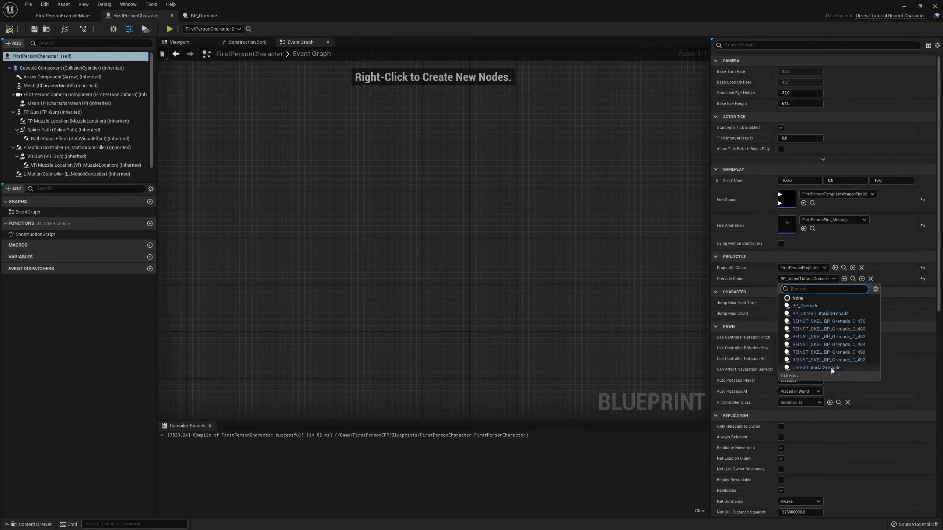
pyautogui.click(466, 197)
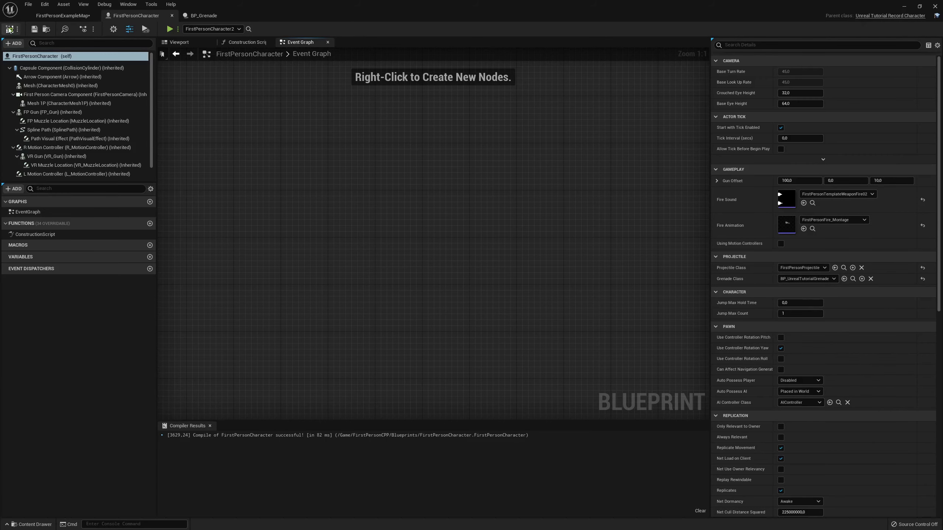
pyautogui.click(805, 280)
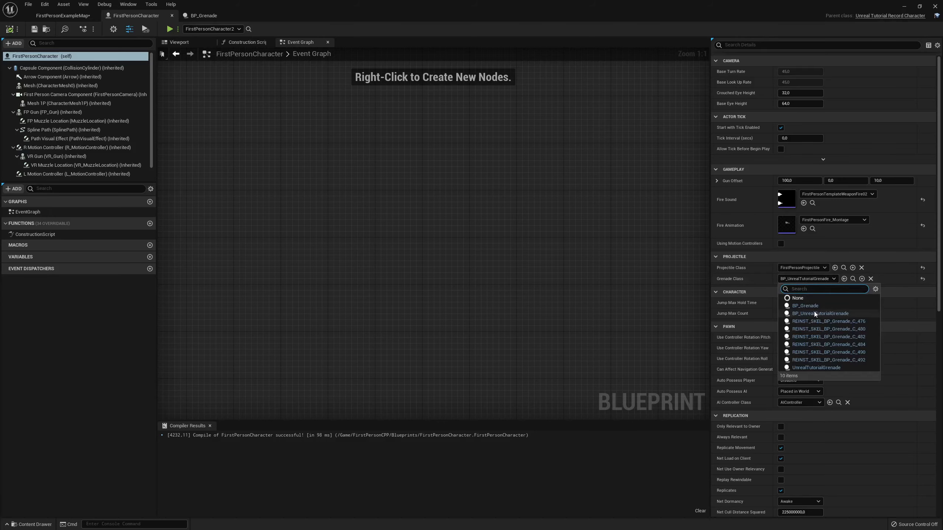
pyautogui.click(830, 313)
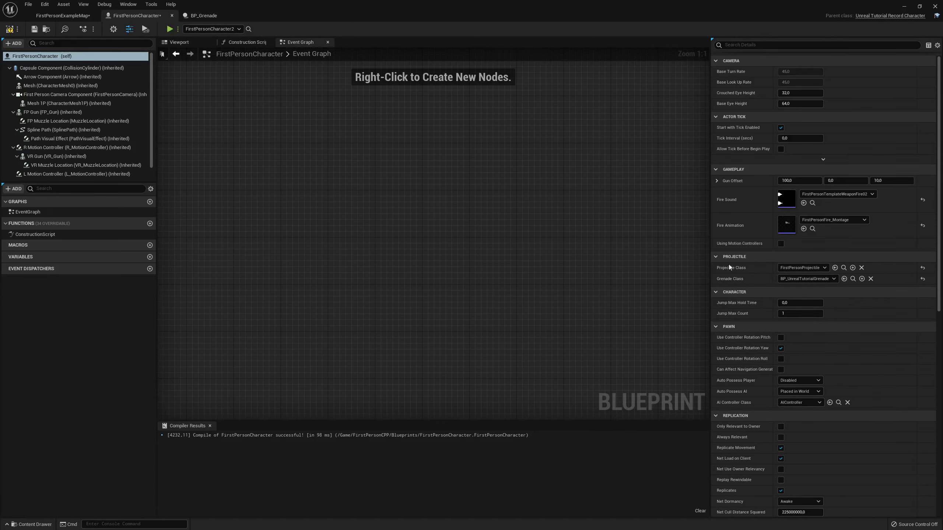
pyautogui.click(796, 279)
pyautogui.click(810, 306)
# Save FirstPersonExampleMap and start a Play session.
pyautogui.click(52, 17)
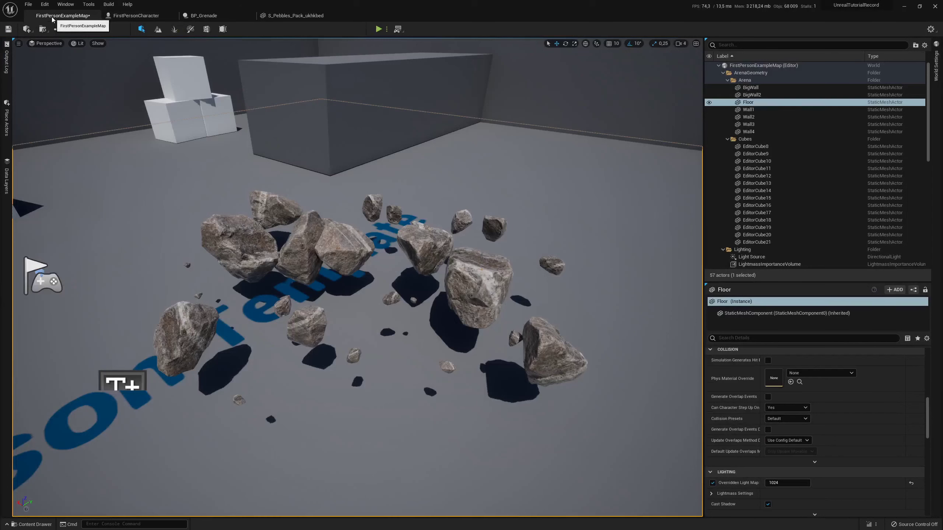
pyautogui.click(9, 30)
pyautogui.click(377, 30)
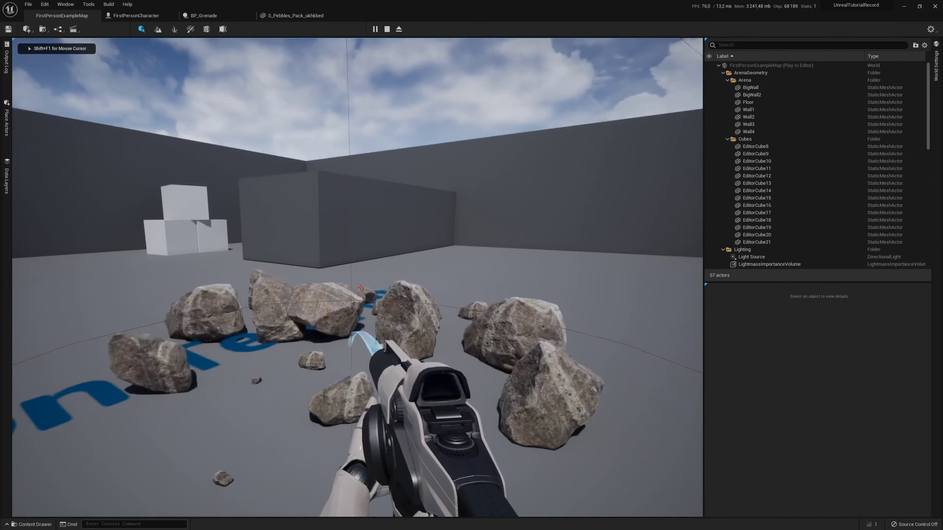
# Fire three grenades into the rock pile, then end the play session.
pyautogui.click(361, 287)
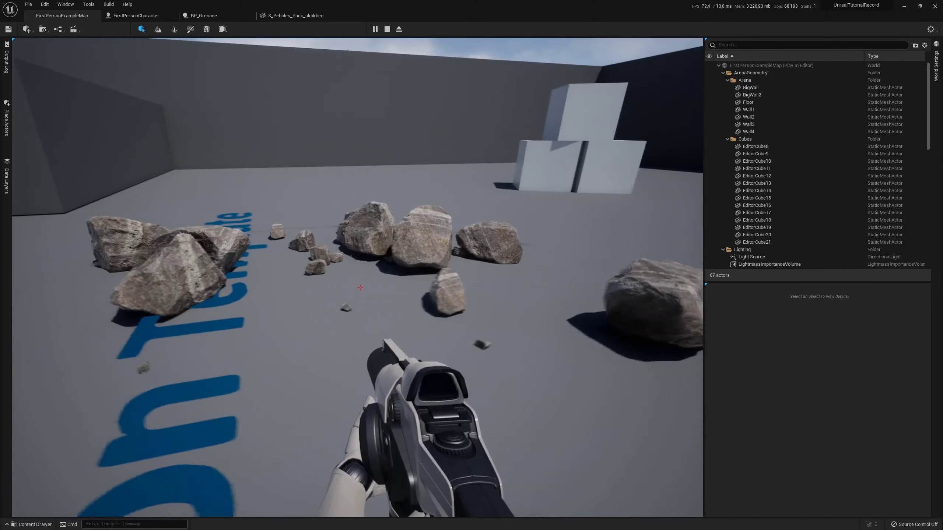
pyautogui.click(361, 288)
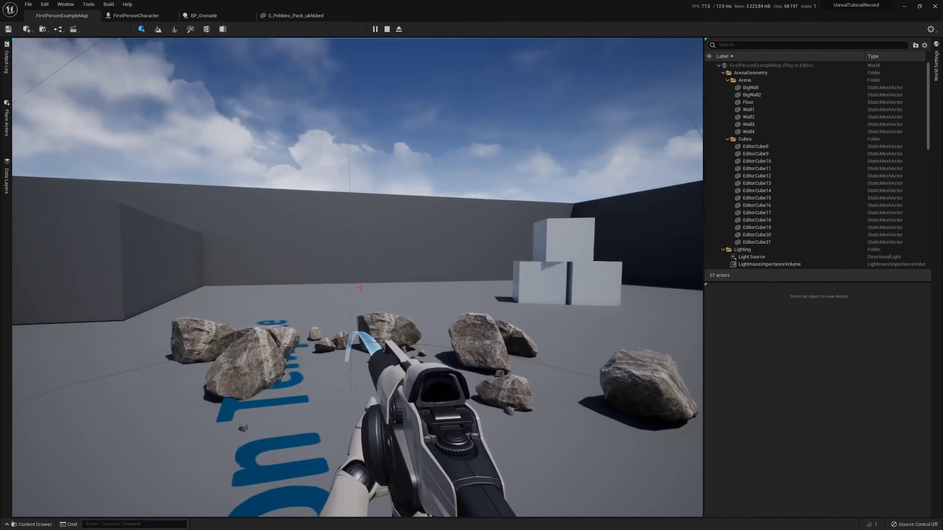
pyautogui.click(360, 288)
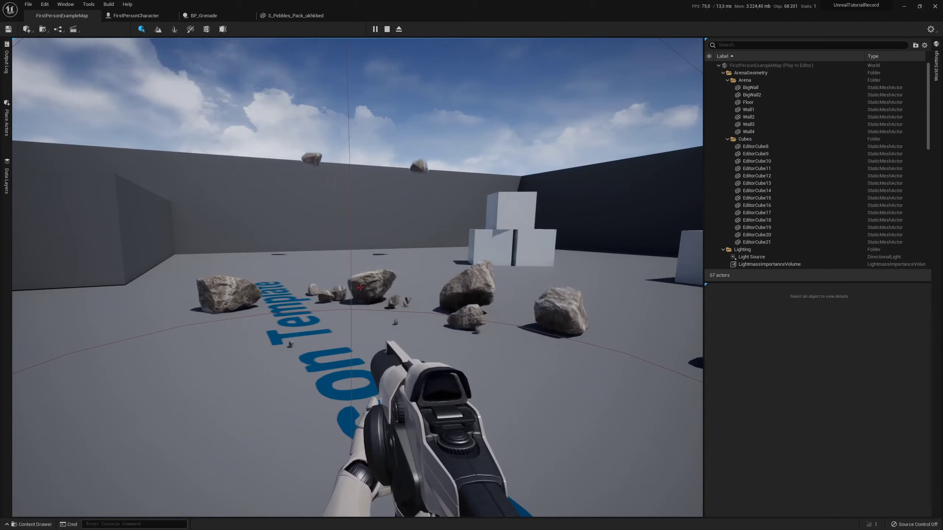
pyautogui.press('Escape')
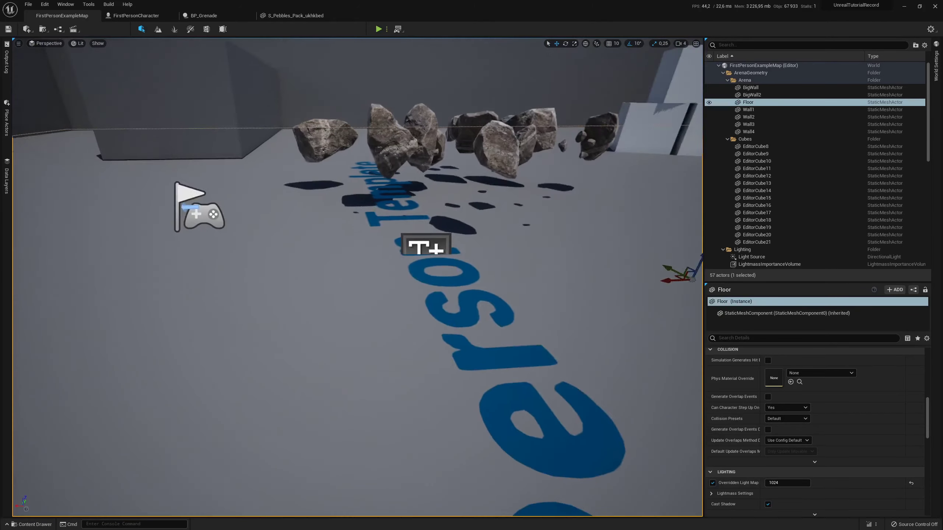
# Return to BP_Grenade's Event Graph and bring the SphereOverlapComponents node chain into view.
pyautogui.moveTo(305, 80); pyautogui.dragTo(305, 79, button='right')
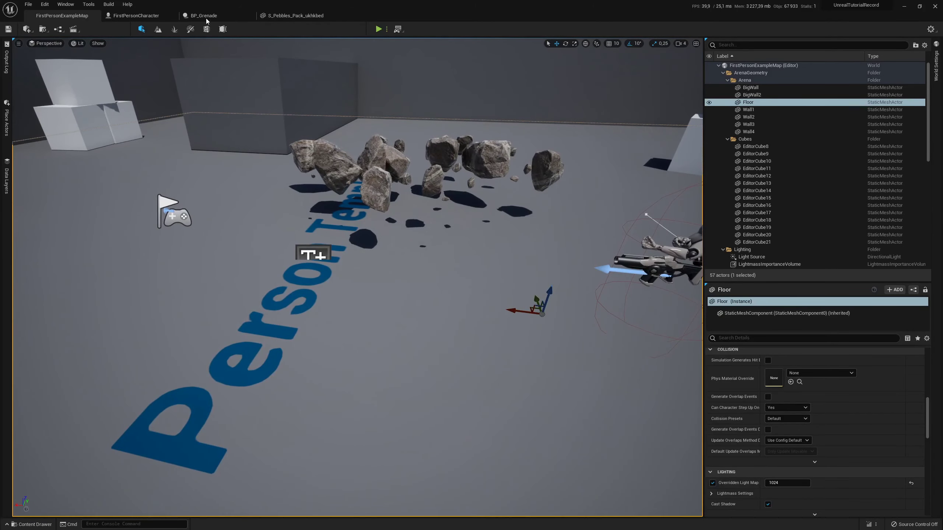
pyautogui.click(207, 17)
pyautogui.scroll(-1, 279, 146)
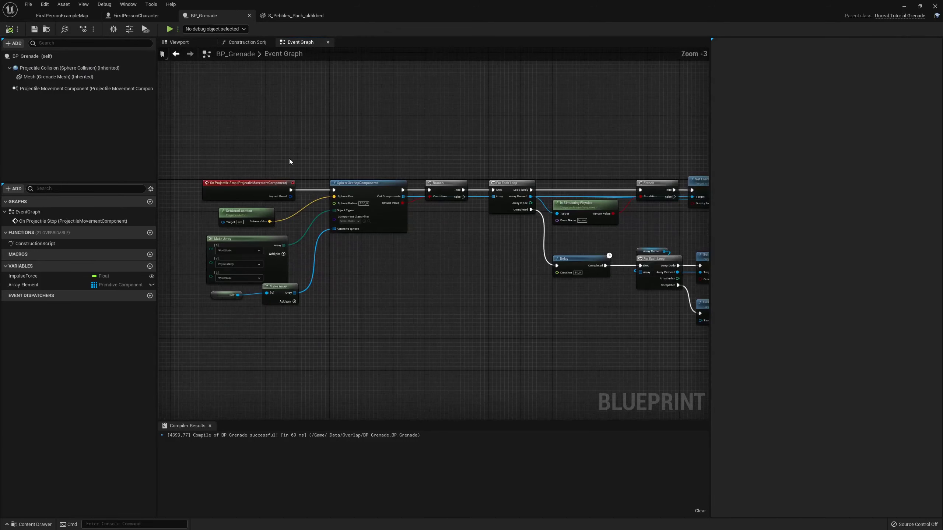
pyautogui.scroll(-1, 395, 162)
pyautogui.scroll(-1, 334, 174)
pyautogui.click(318, 207)
pyautogui.scroll(-1, 319, 191)
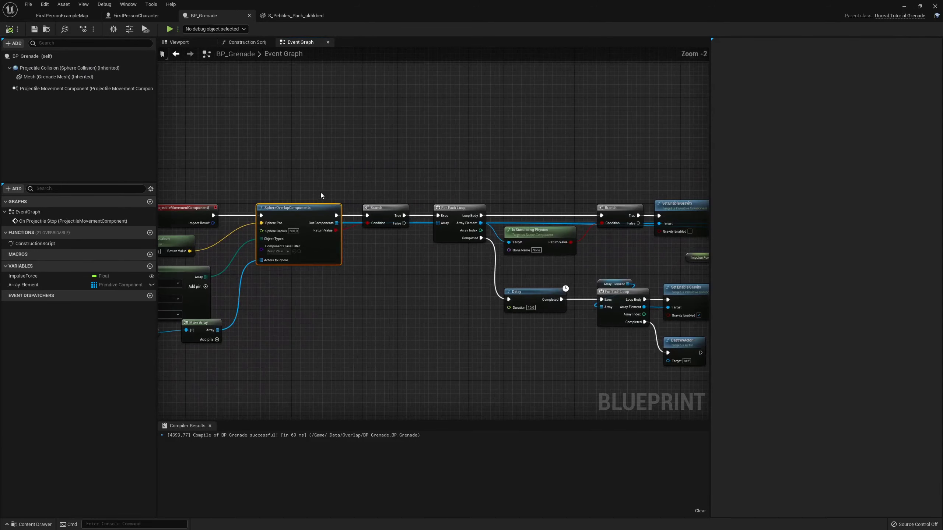
pyautogui.moveTo(293, 176)
pyautogui.mouseDown(button='right')
pyautogui.moveTo(428, 166)
pyautogui.moveTo(345, 168)
pyautogui.moveTo(399, 189)
pyautogui.mouseUp(button='right')
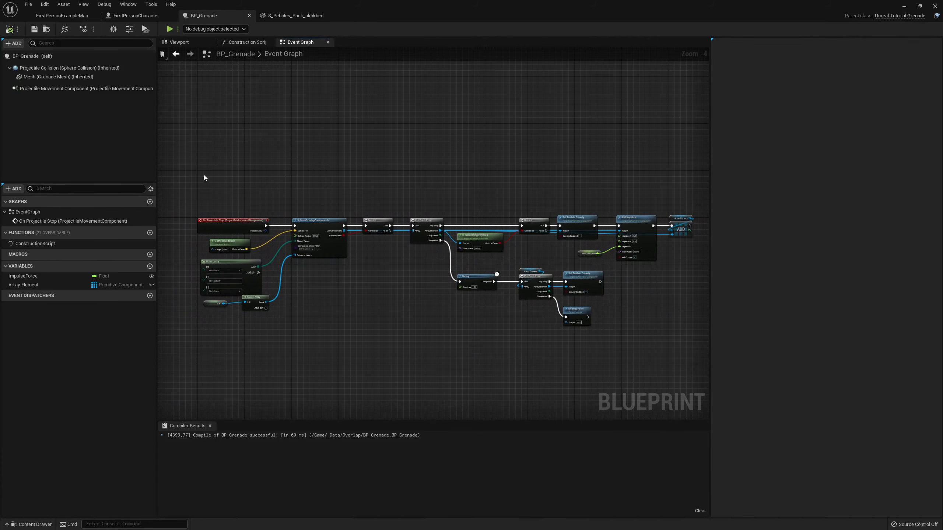
# Shift the second Make Array node left beside the Self node, then review the Delay and DestroyActor nodes.
pyautogui.moveTo(203, 178); pyautogui.dragTo(551, 344)
pyautogui.click(672, 351)
pyautogui.scroll(4, 226, 296)
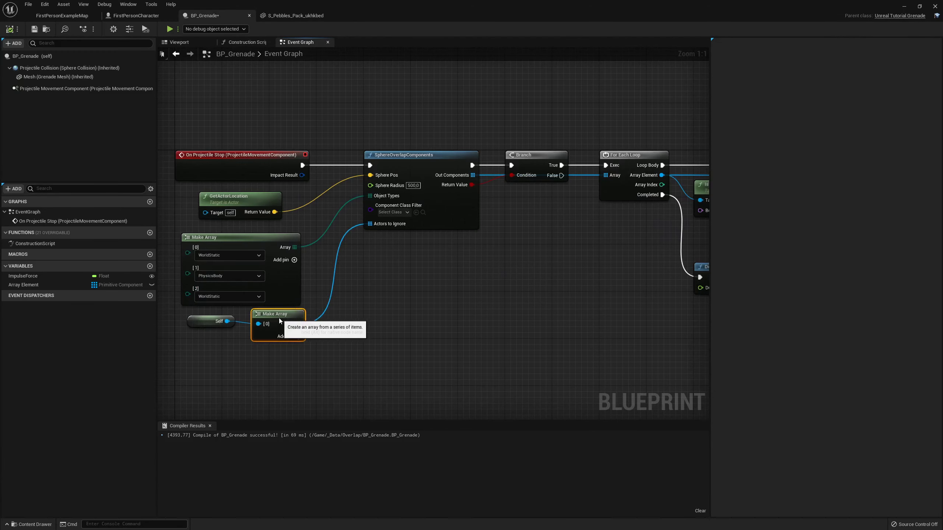
pyautogui.moveTo(274, 323); pyautogui.dragTo(256, 329)
pyautogui.click(212, 322)
pyautogui.click(411, 364)
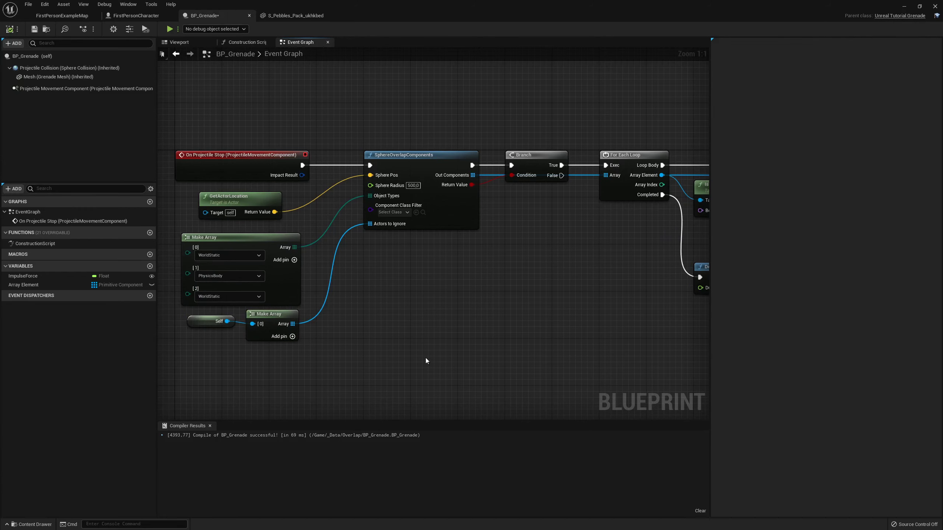
pyautogui.scroll(-2, 426, 358)
pyautogui.moveTo(426, 358)
pyautogui.mouseDown(button='right')
pyautogui.moveTo(376, 296)
pyautogui.moveTo(342, 308)
pyautogui.mouseUp(button='right')
pyautogui.scroll(-2, 335, 311)
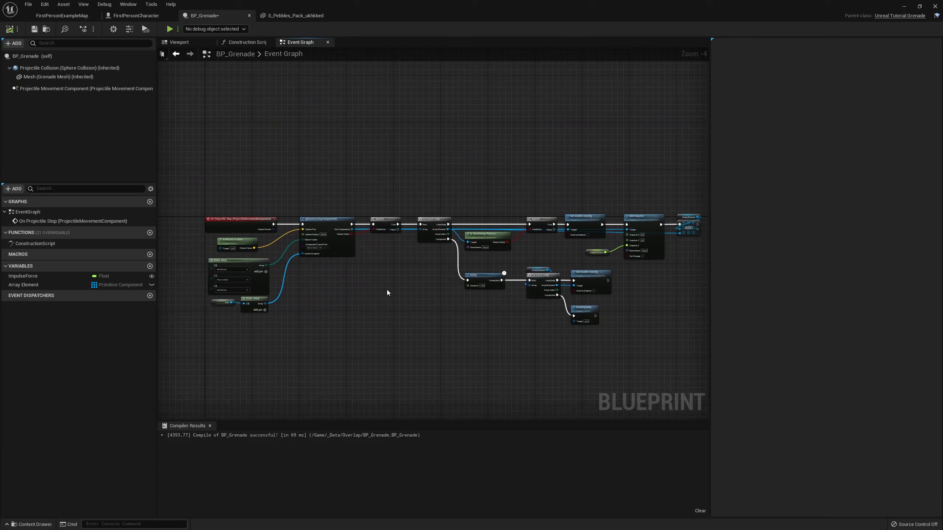